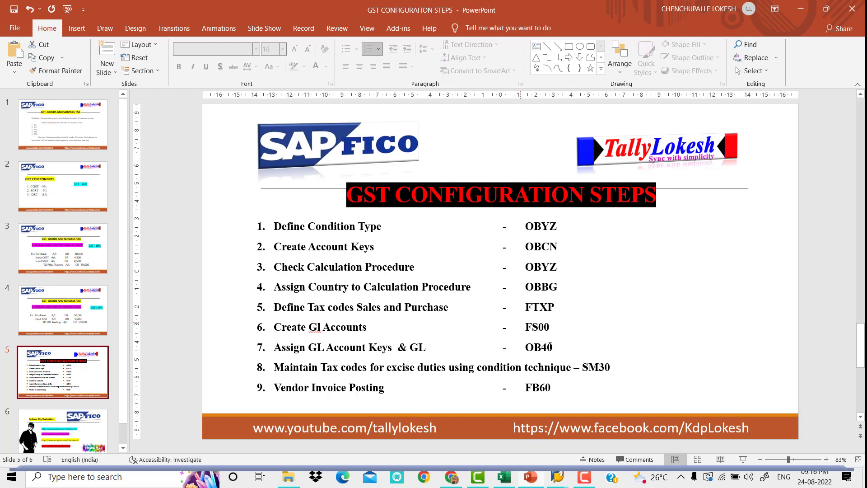
Switch to the SAP window and leave Vendor Line Item Display for the SAP Easy Access screen with /n.
{"action": "mouse_move", "coordinate": [557, 476]}
{"action": "left_click", "coordinate": [614, 429]}
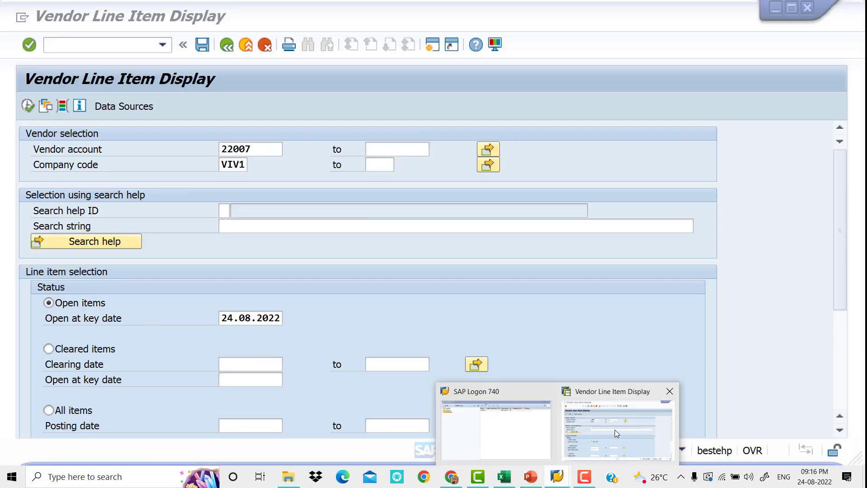
{"action": "left_click", "coordinate": [121, 46]}
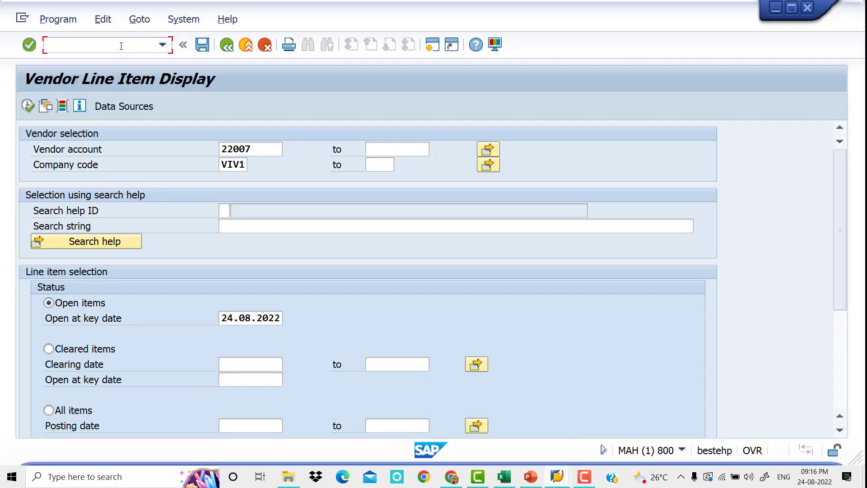
{"action": "type", "text": "/n"}
{"action": "key", "text": "Return"}
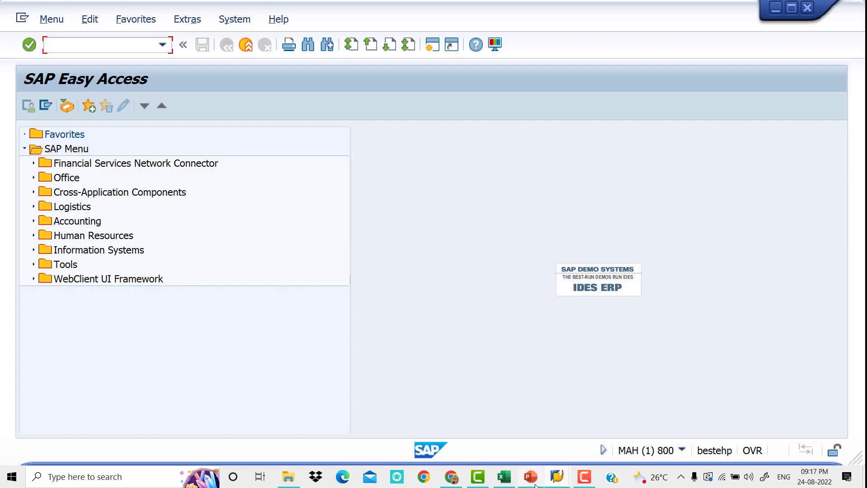
Check the GST configuration steps slide in PowerPoint, return to SAP, and run transaction OBYZ for Condition Types.
{"action": "mouse_move", "coordinate": [534, 483]}
{"action": "left_click", "coordinate": [530, 447]}
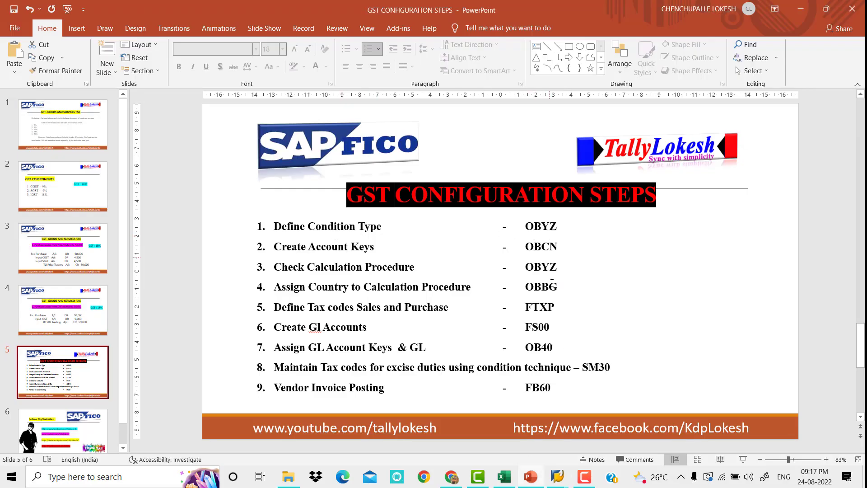
{"action": "mouse_move", "coordinate": [557, 478]}
{"action": "left_click", "coordinate": [574, 444]}
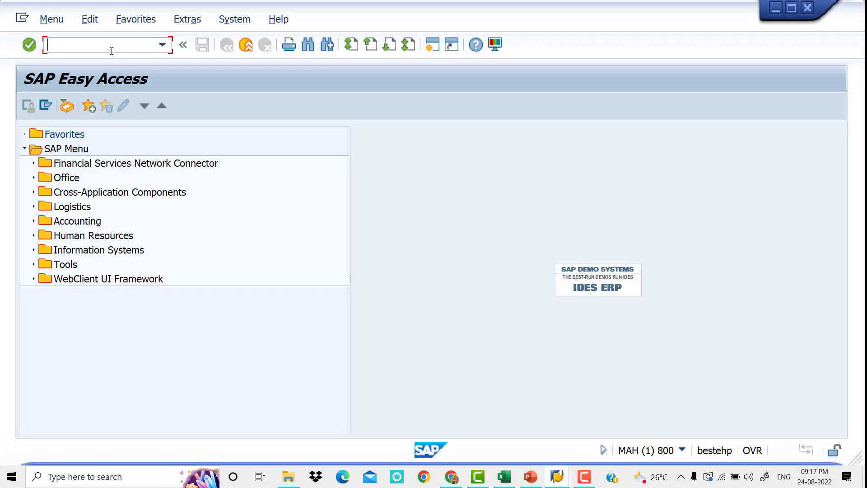
{"action": "type", "text": "OBYZ"}
{"action": "key", "text": "Return"}
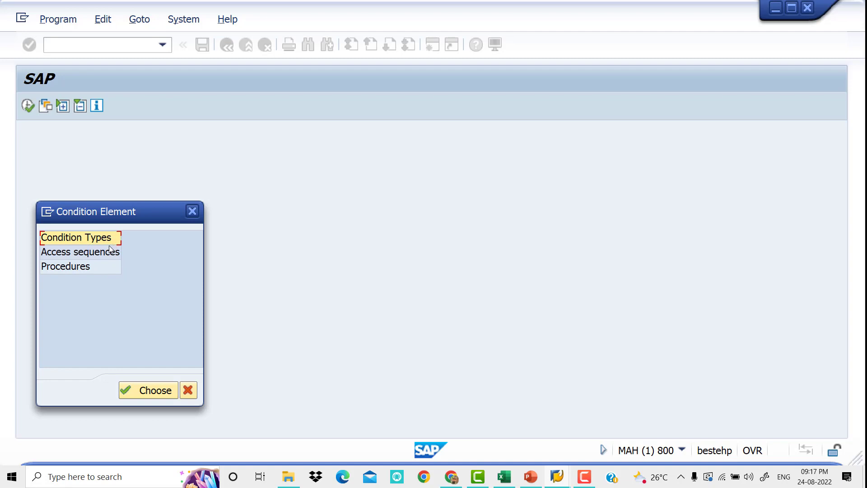
{"action": "left_click", "coordinate": [156, 390]}
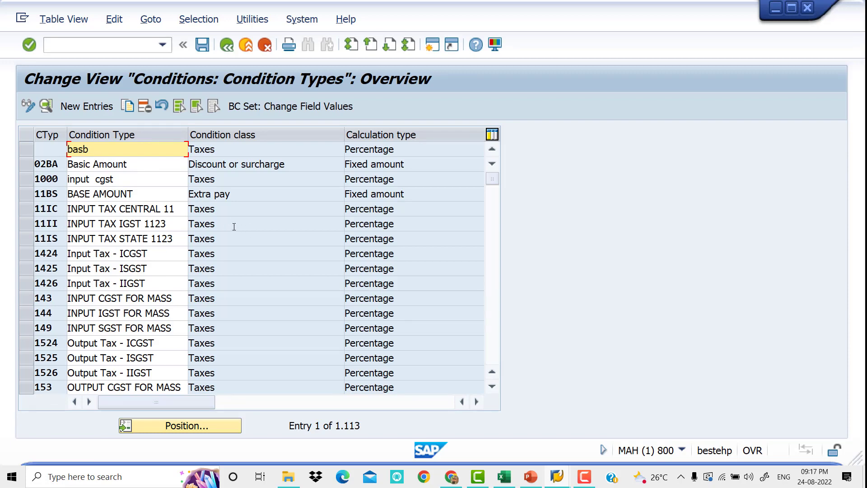
Look through the existing condition types, view the details of 11IC, and return to the overview.
{"action": "scroll", "coordinate": [270, 252], "scroll_direction": "down", "scroll_amount": 2}
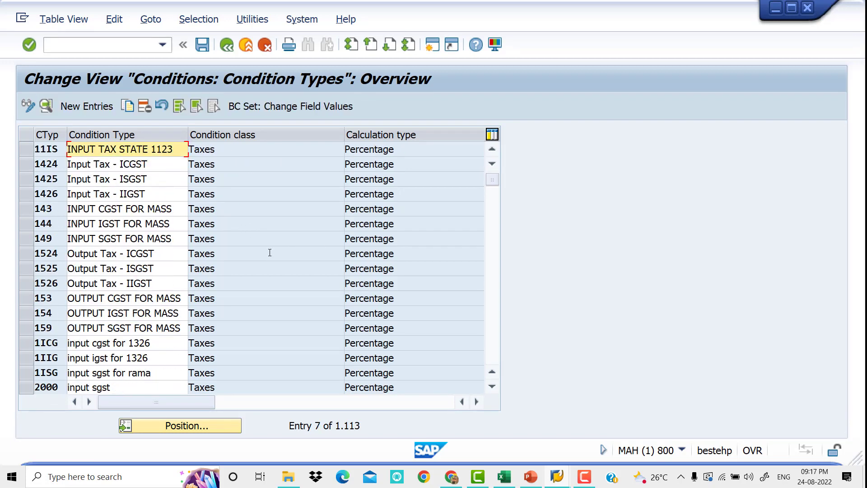
{"action": "scroll", "coordinate": [265, 253], "scroll_direction": "up", "scroll_amount": 1}
{"action": "scroll", "coordinate": [264, 250], "scroll_direction": "up", "scroll_amount": 1}
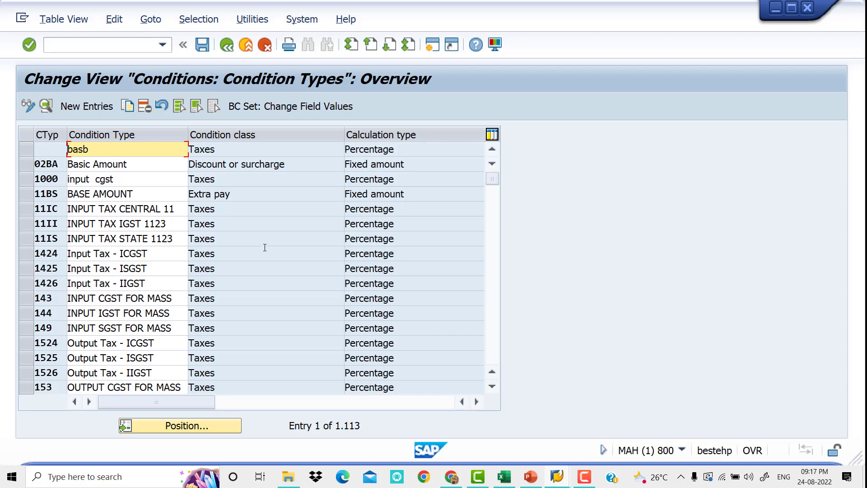
{"action": "double_click", "coordinate": [240, 211]}
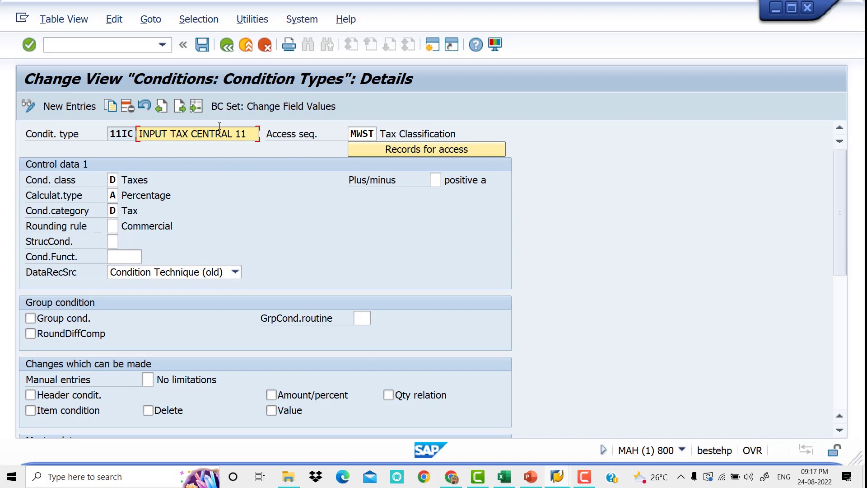
{"action": "left_click", "coordinate": [229, 50]}
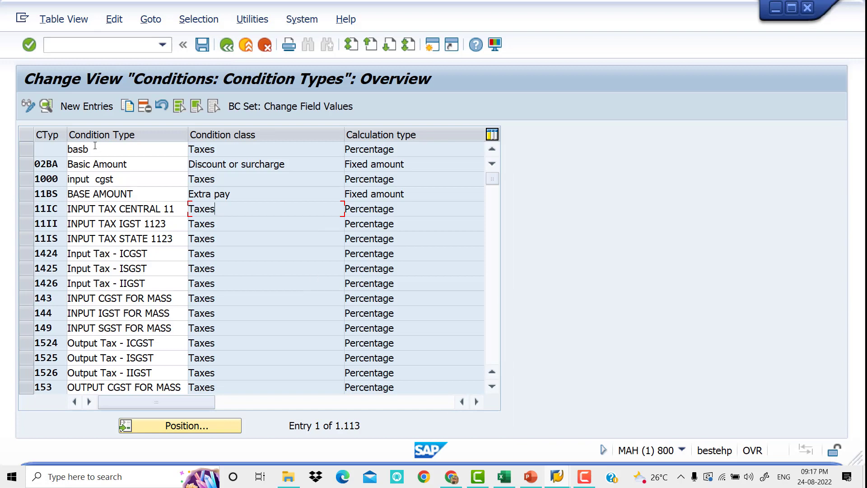
Start a new condition type entry, consulting the GST Components slide in PowerPoint before returning to the SAP entry form.
{"action": "left_click", "coordinate": [91, 107]}
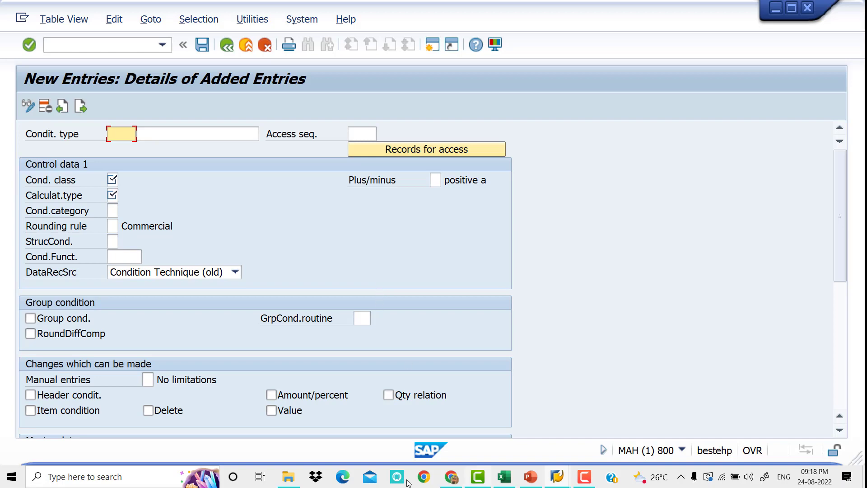
{"action": "left_click", "coordinate": [531, 476]}
{"action": "left_click", "coordinate": [86, 202]}
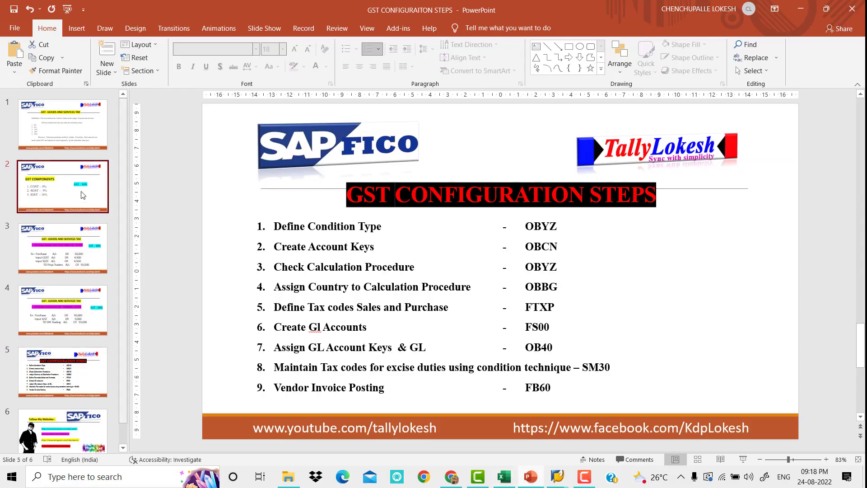
{"action": "left_click_drag", "start_coordinate": [290, 280], "coordinate": [395, 321]}
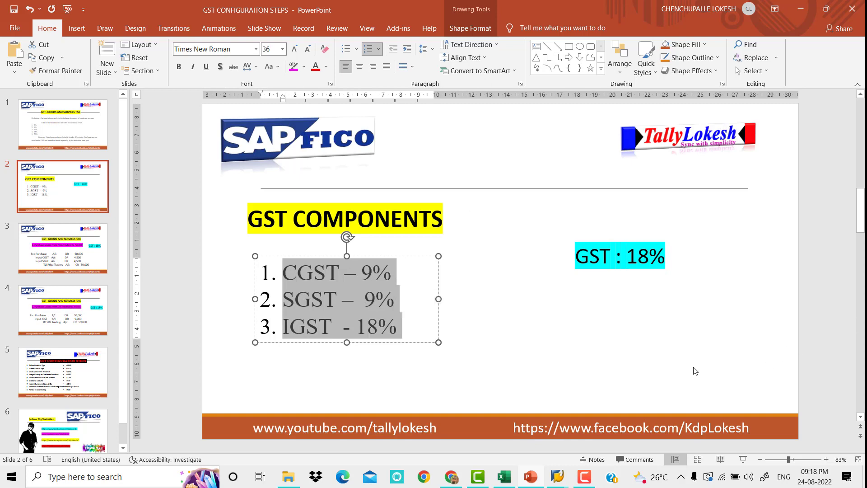
{"action": "left_click", "coordinate": [620, 356]}
{"action": "mouse_move", "coordinate": [559, 480]}
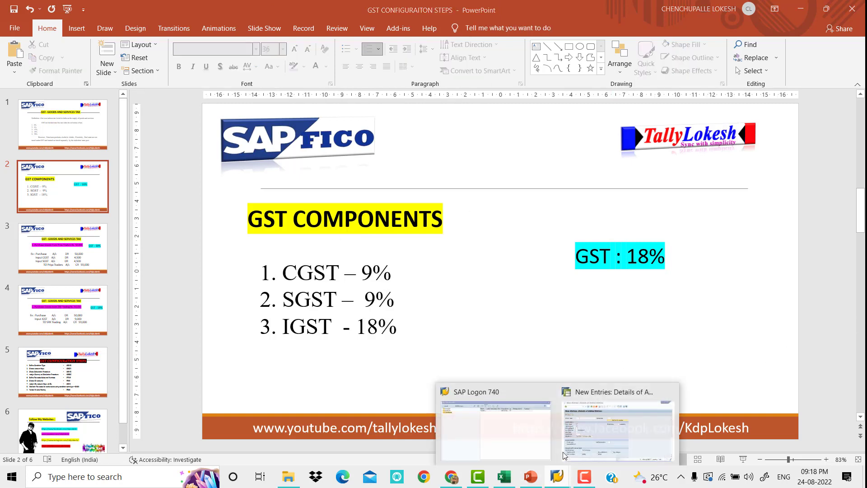
{"action": "left_click", "coordinate": [597, 437]}
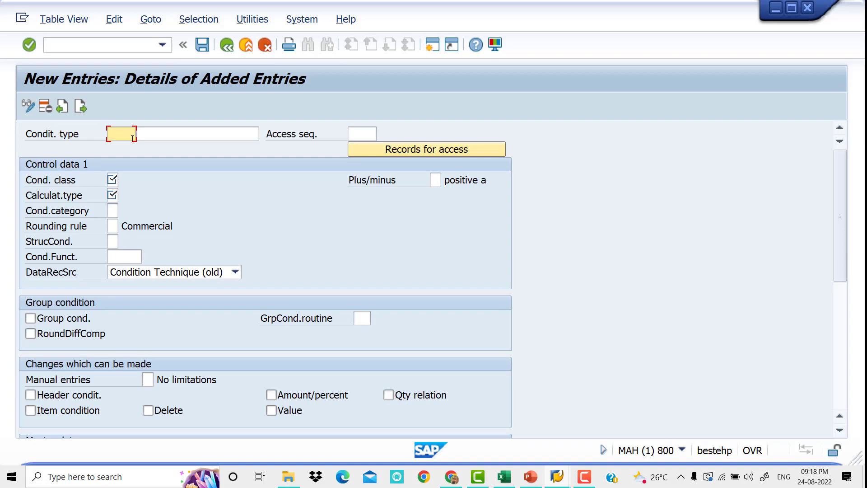
Enter VGST as the new condition type with the description VIVO INPUT CGST.
{"action": "type", "text": "V"}
{"action": "type", "text": "GST"}
{"action": "left_click", "coordinate": [148, 135]}
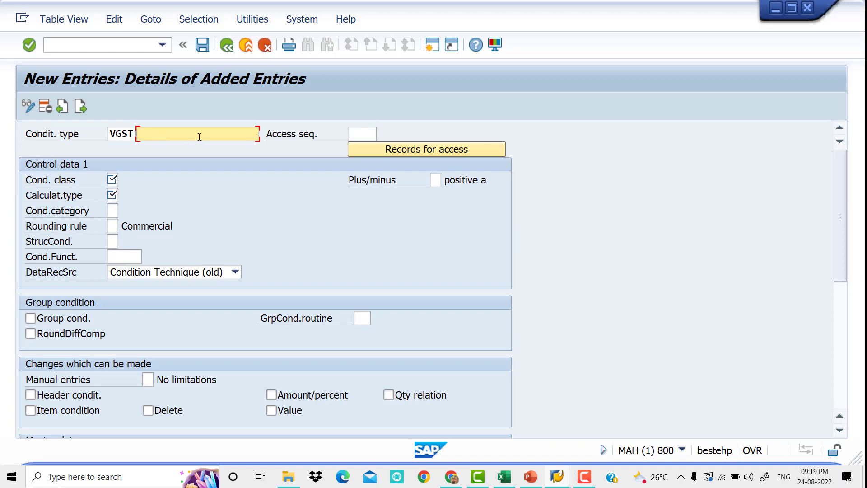
{"action": "type", "text": "VIVO INPUT CGST"}
Assign the access sequence MWST (Tax Classification) to condition type VGST from the list of possible values.
{"action": "left_click", "coordinate": [359, 133]}
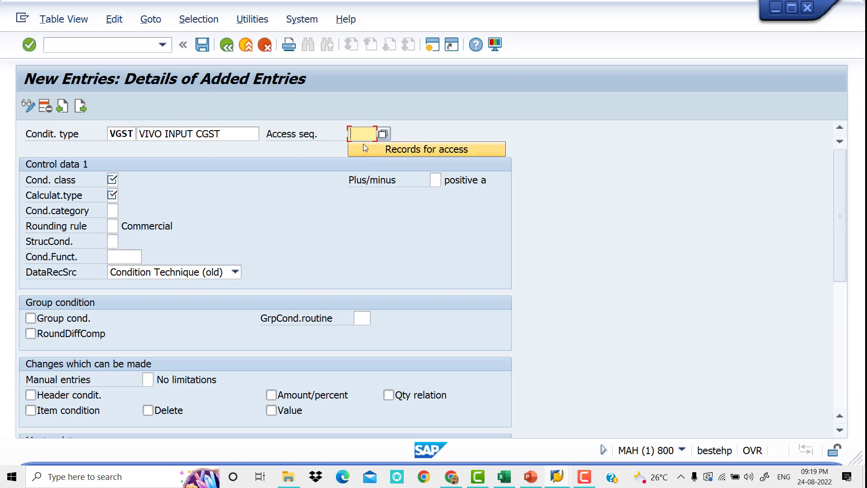
{"action": "left_click", "coordinate": [385, 134]}
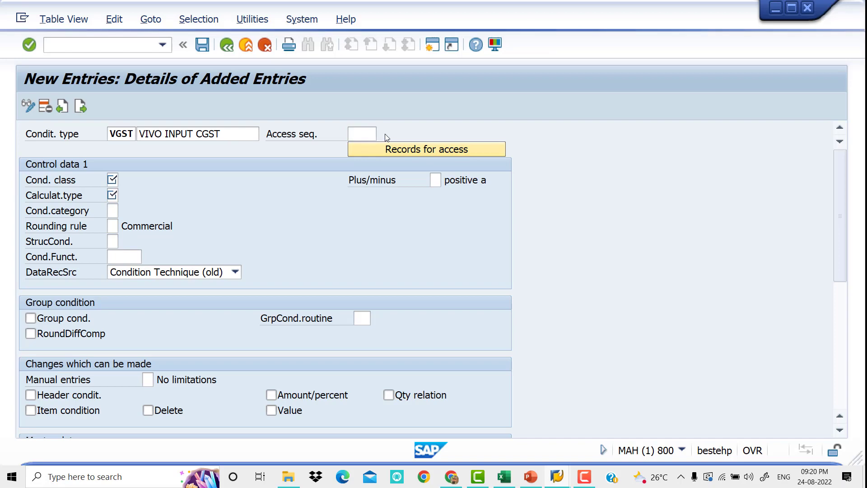
{"action": "left_click", "coordinate": [385, 133]}
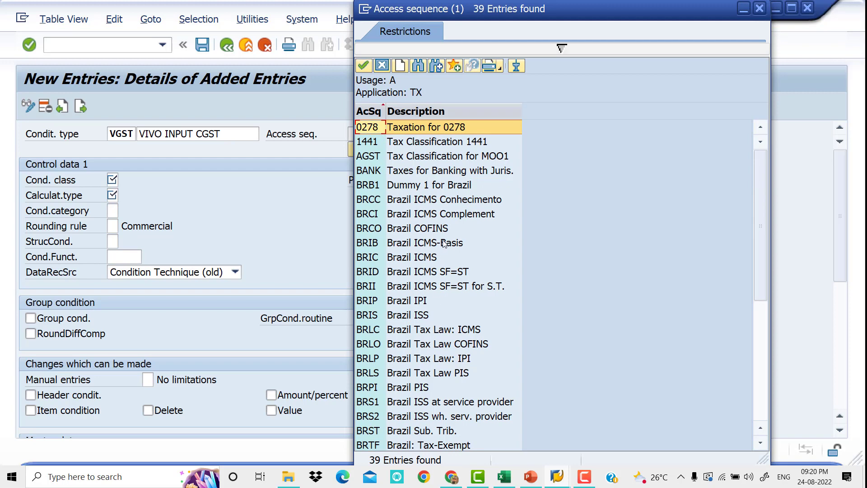
{"action": "scroll", "coordinate": [445, 244], "scroll_direction": "down", "scroll_amount": 3}
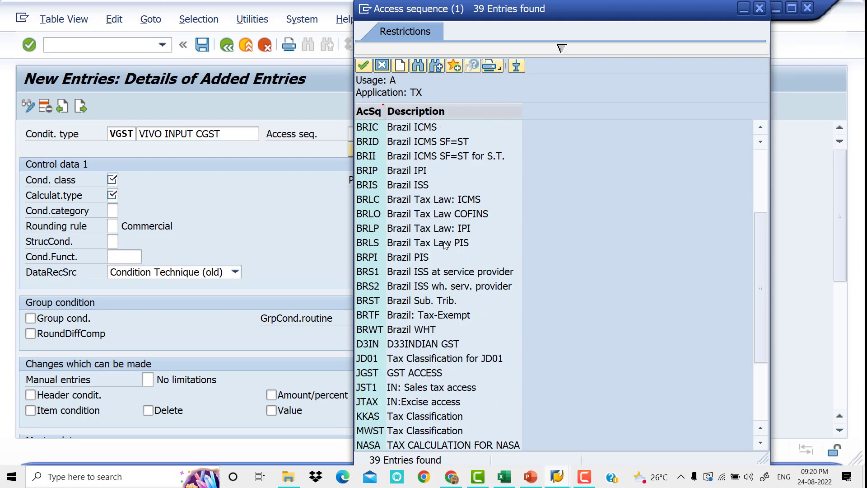
{"action": "scroll", "coordinate": [445, 245], "scroll_direction": "down", "scroll_amount": 3}
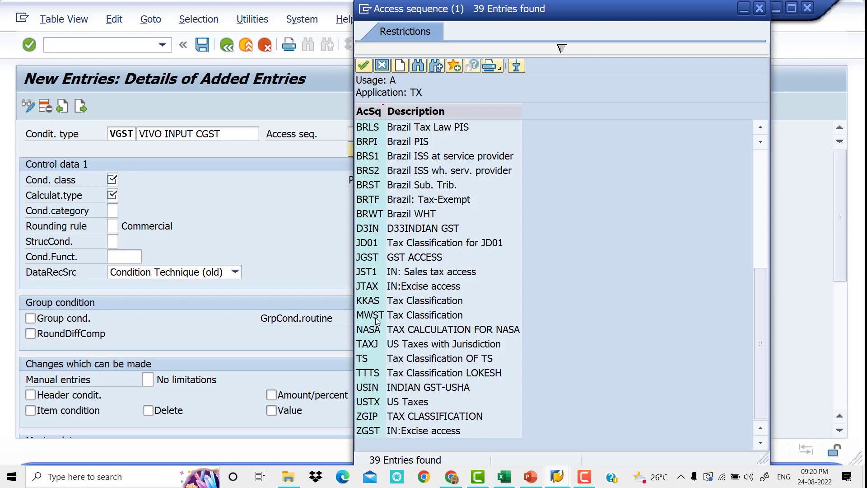
{"action": "left_click", "coordinate": [428, 317]}
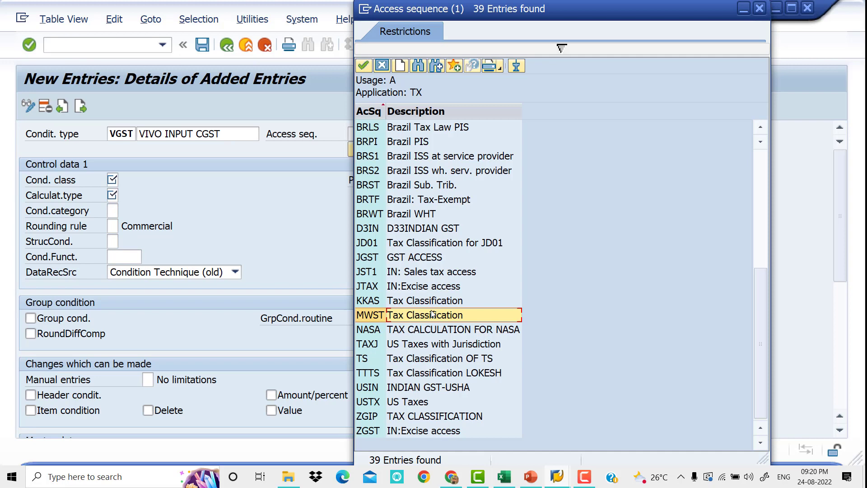
{"action": "double_click", "coordinate": [432, 314]}
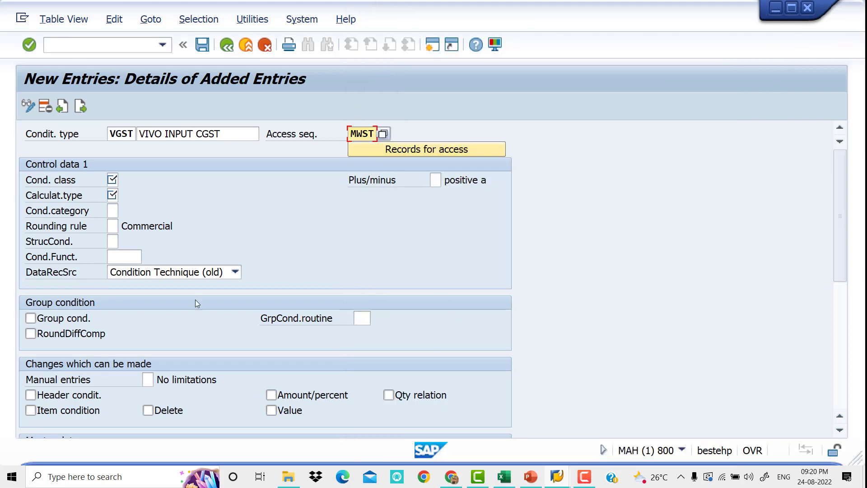
Set the condition class of VGST to D (Taxes).
{"action": "left_click", "coordinate": [112, 180]}
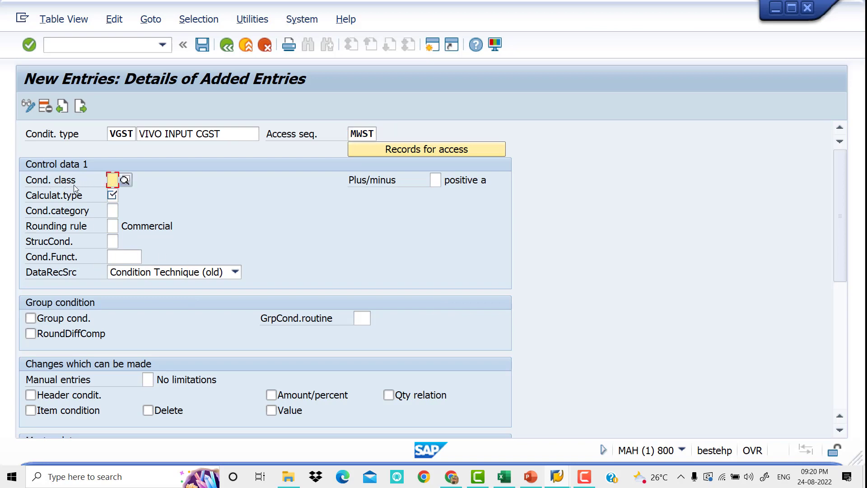
{"action": "left_click", "coordinate": [125, 180]}
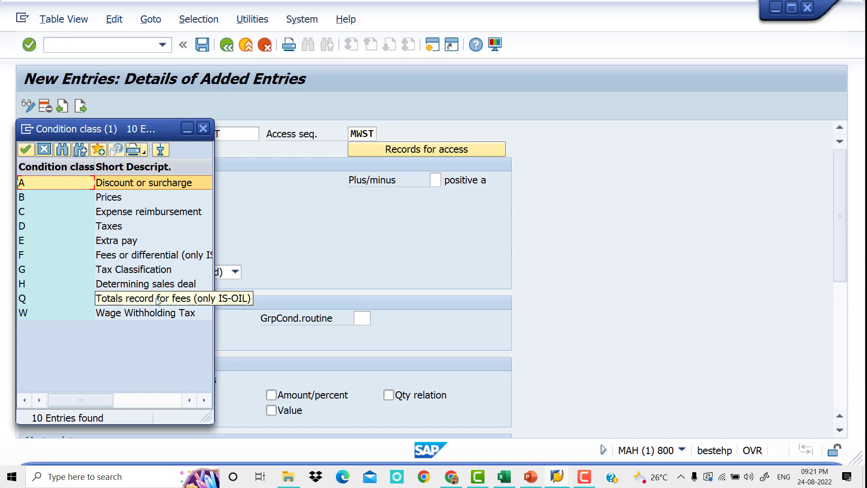
{"action": "left_click", "coordinate": [112, 229]}
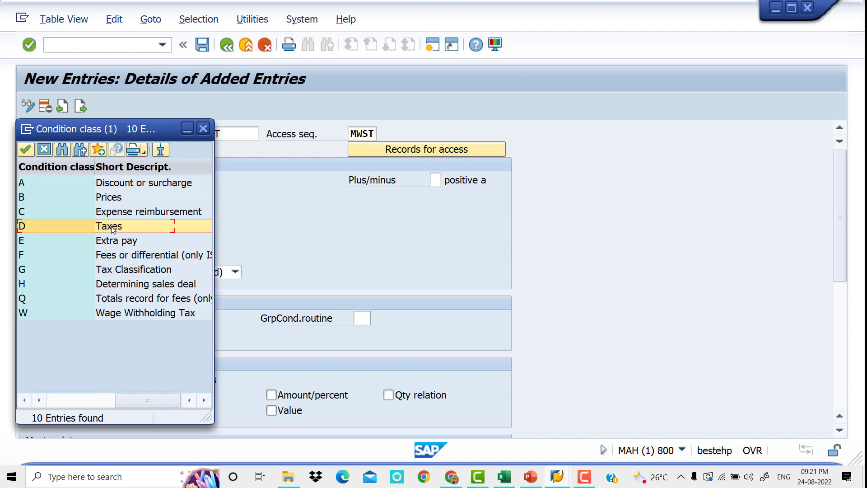
{"action": "double_click", "coordinate": [112, 228]}
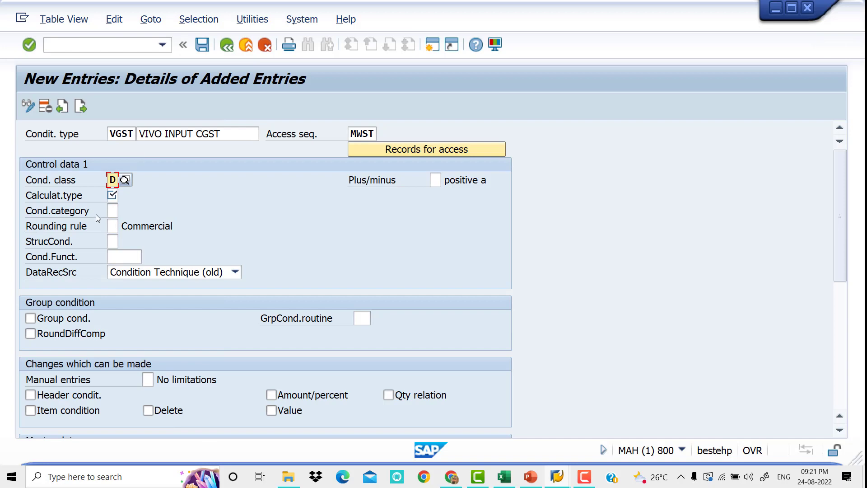
Set the calculation type of VGST to A (Percentage).
{"action": "left_click", "coordinate": [112, 197]}
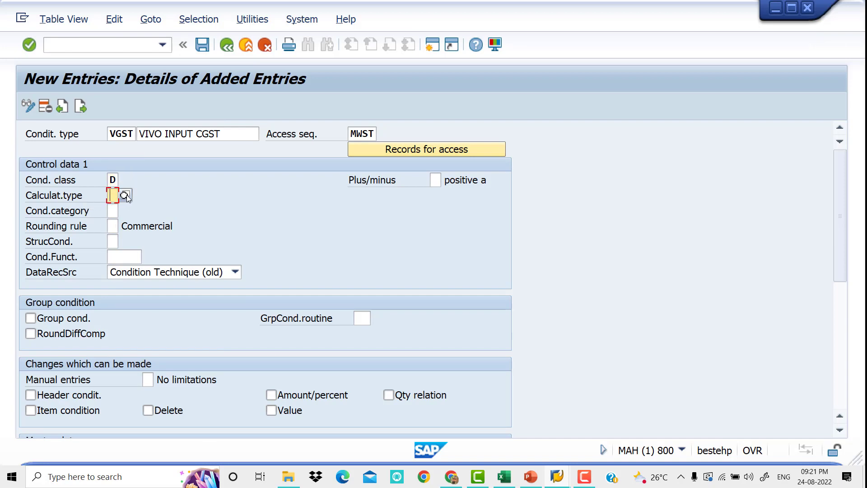
{"action": "left_click", "coordinate": [126, 195]}
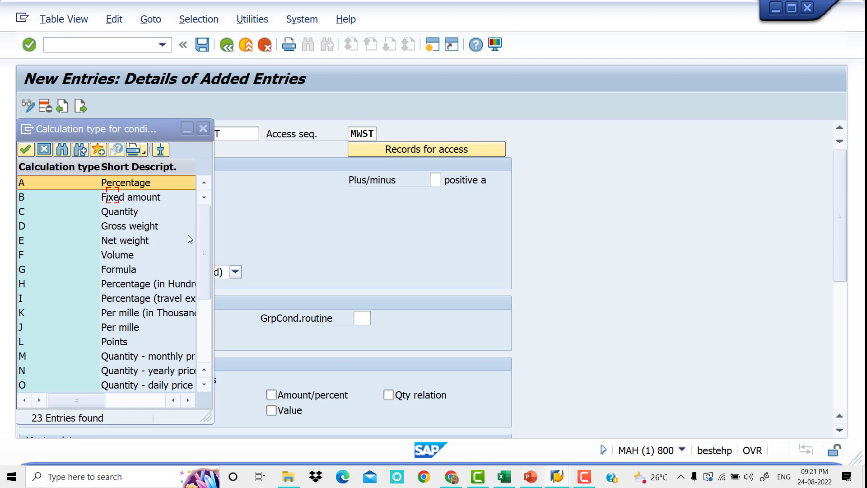
{"action": "mouse_move", "coordinate": [204, 264]}
{"action": "left_mouse_down"}
{"action": "mouse_move", "coordinate": [201, 325]}
{"action": "mouse_move", "coordinate": [210, 251]}
{"action": "left_mouse_up"}
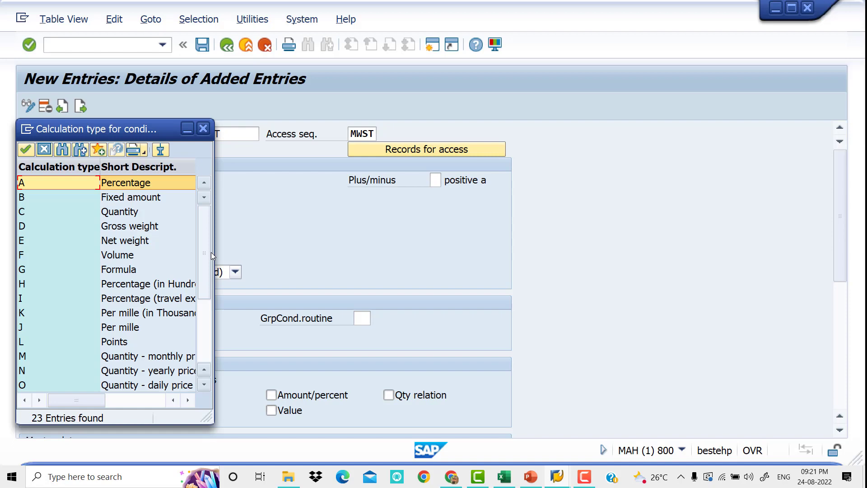
{"action": "left_click", "coordinate": [155, 186]}
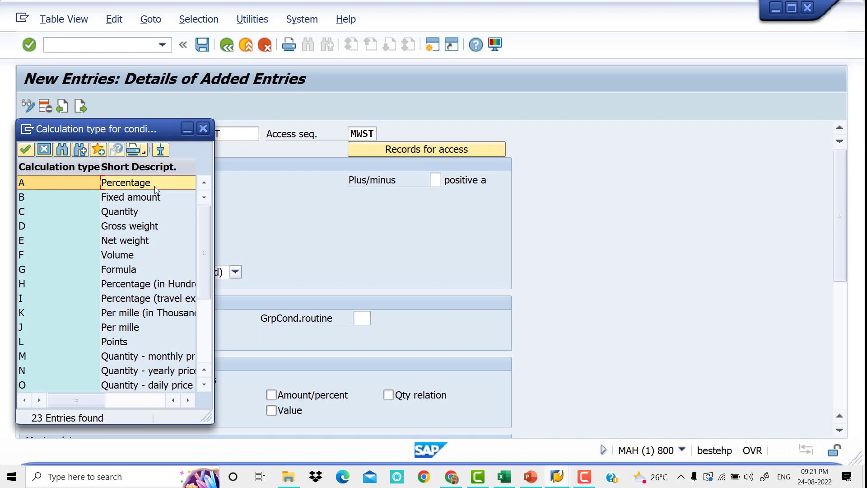
{"action": "double_click", "coordinate": [154, 186]}
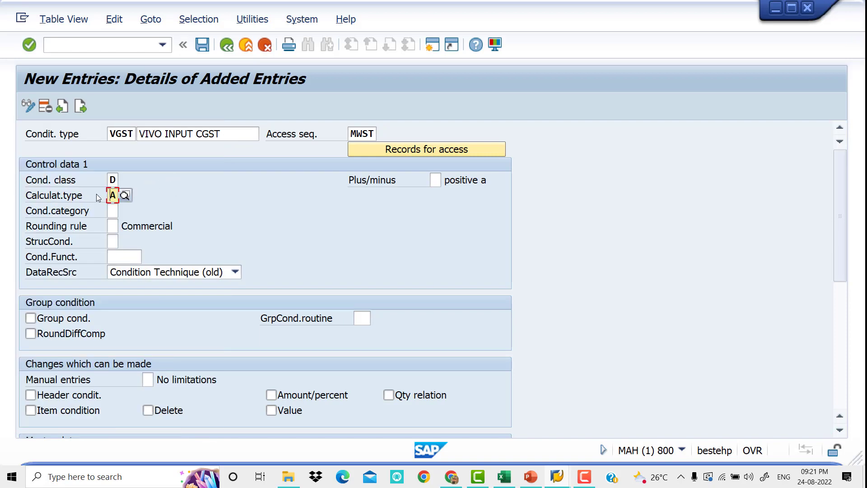
Look through the possible condition categories for VGST and close the list without choosing one.
{"action": "left_click", "coordinate": [113, 211]}
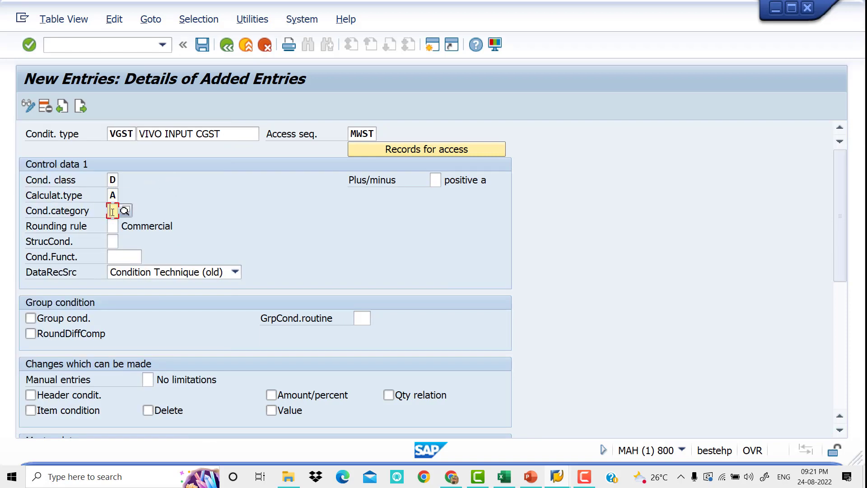
{"action": "left_click", "coordinate": [124, 213]}
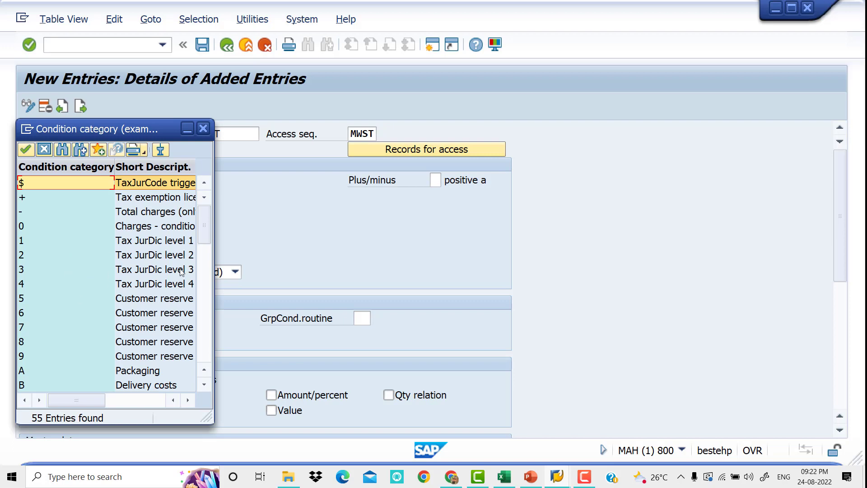
{"action": "left_click_drag", "start_coordinate": [205, 228], "coordinate": [205, 242]}
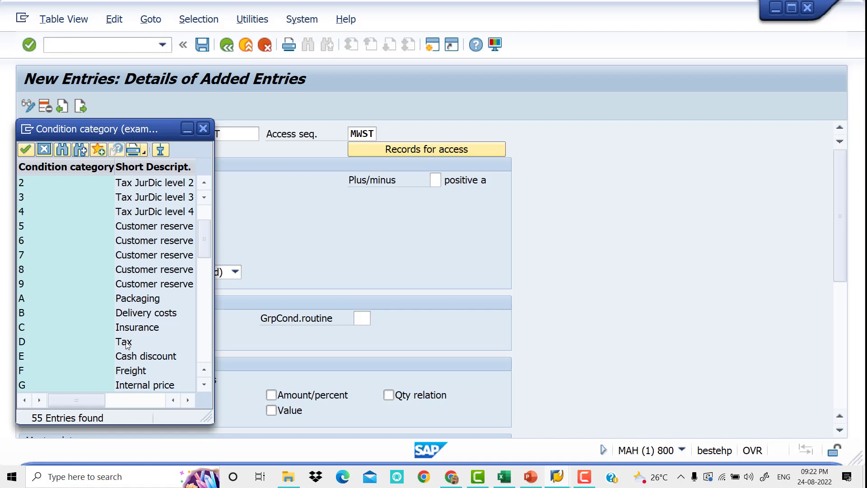
{"action": "left_click", "coordinate": [204, 130]}
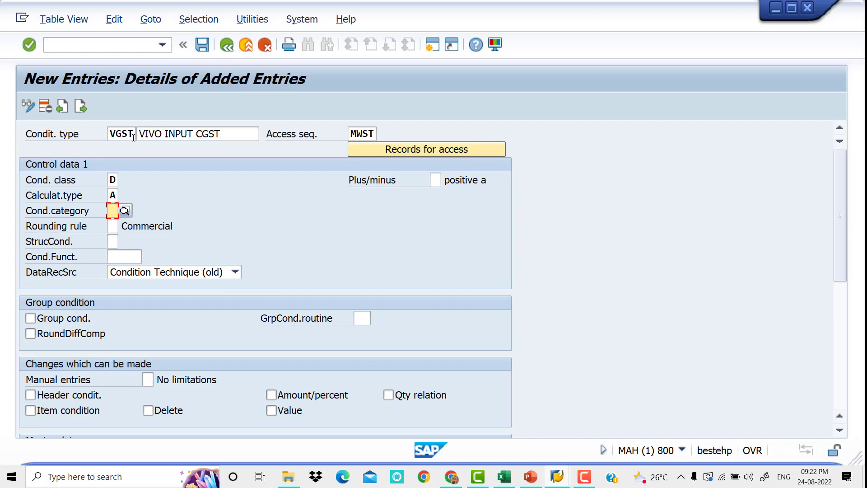
Save condition type VGST under the proposed customizing request MAHK910662.
{"action": "left_click", "coordinate": [201, 45]}
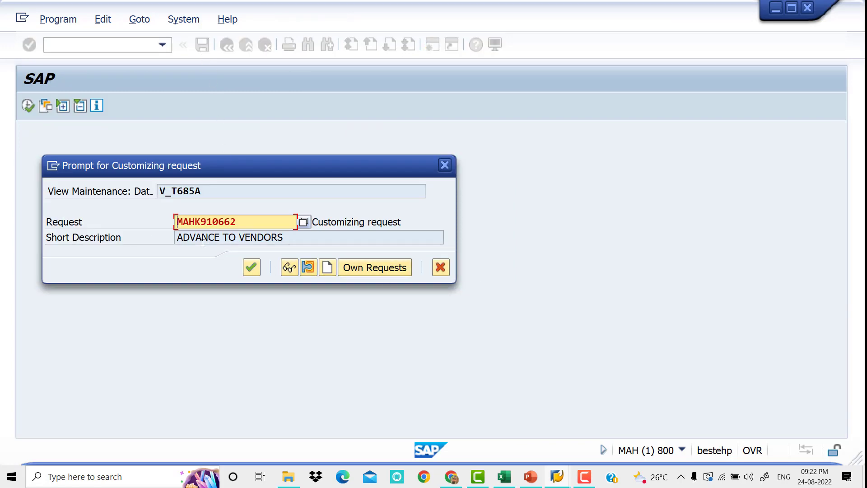
{"action": "left_click", "coordinate": [252, 268]}
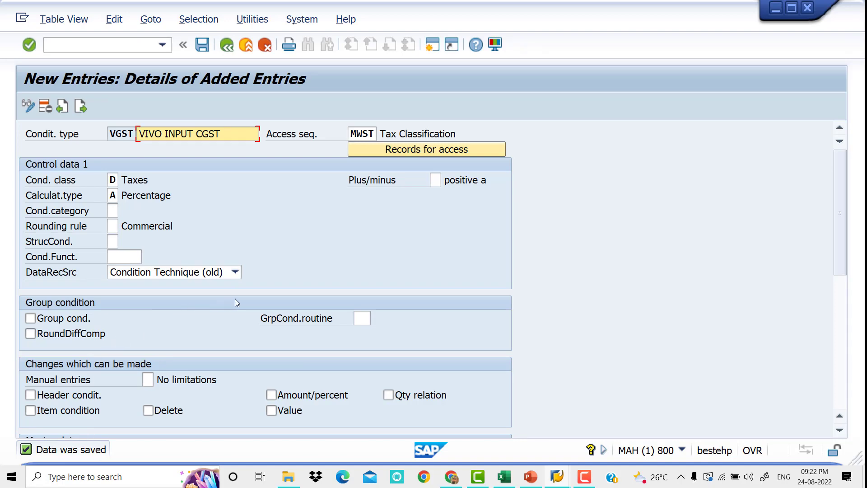
Start another blank condition type entry and enter OGST as its condition type.
{"action": "left_click", "coordinate": [79, 107]}
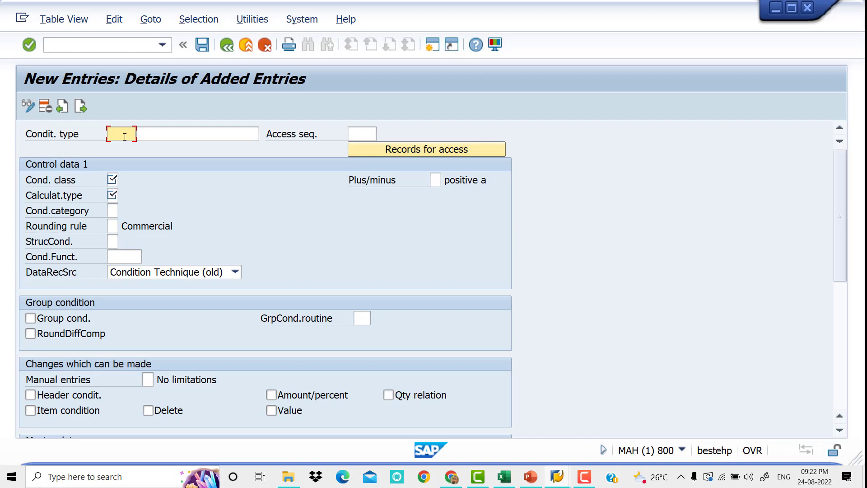
{"action": "type", "text": "V"}
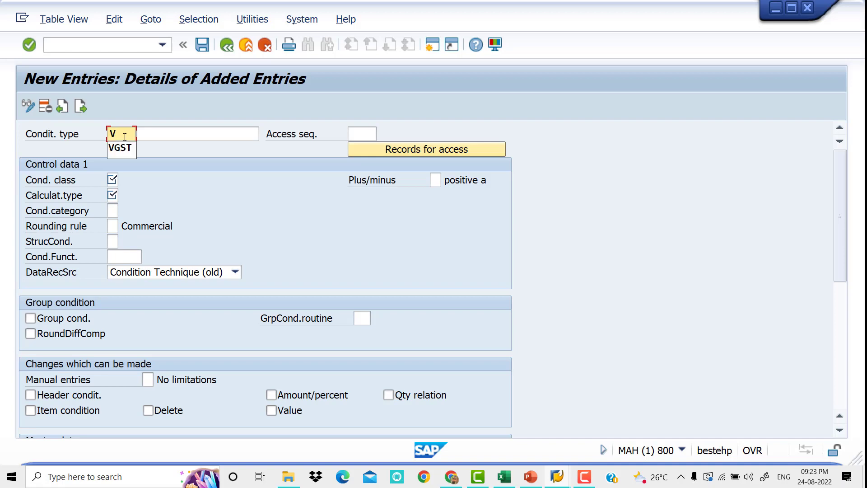
{"action": "key", "text": "BackSpace"}
{"action": "type", "text": "0"}
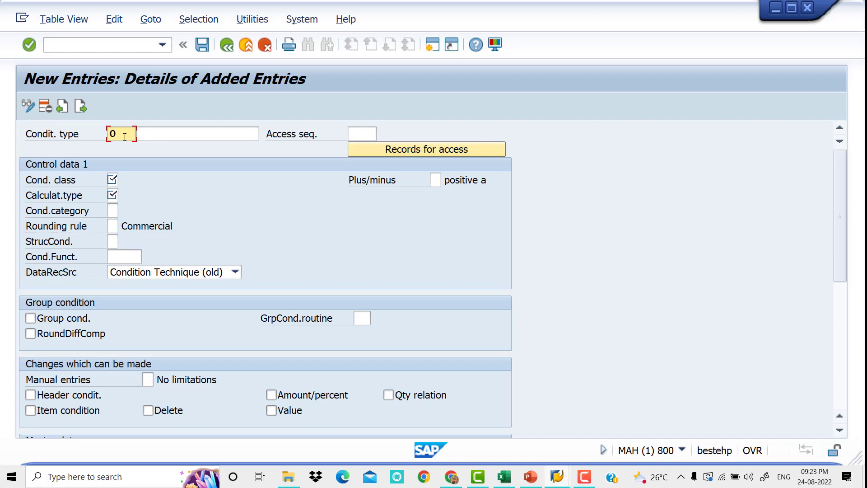
{"action": "type", "text": "CGS"}
{"action": "key", "text": "BackSpace"}
{"action": "key", "text": "BackSpace"}
{"action": "key", "text": "BackSpace"}
{"action": "type", "text": "GST"}
Give condition type OGST the description VIVO INPUT SGST.
{"action": "left_click", "coordinate": [154, 134]}
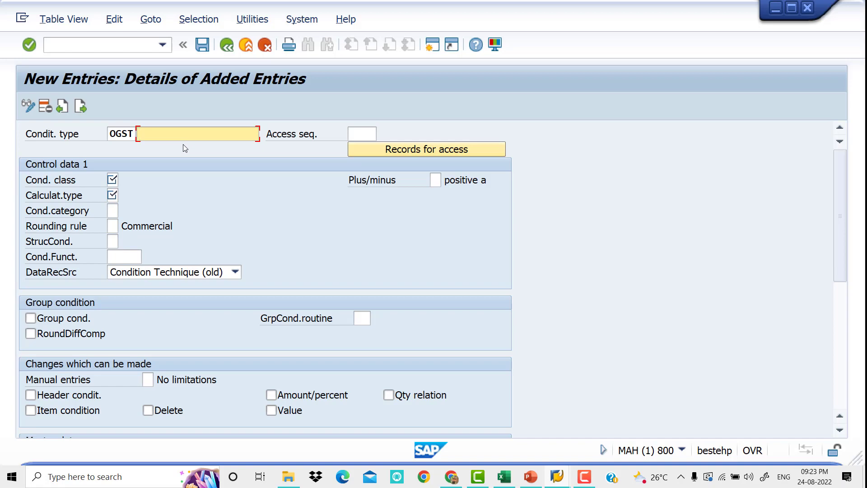
{"action": "type", "text": "VIVO"}
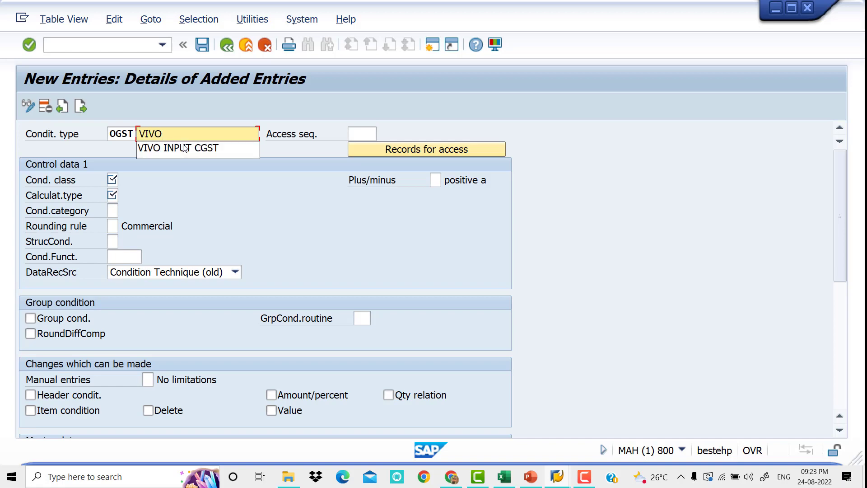
{"action": "left_click", "coordinate": [185, 147]}
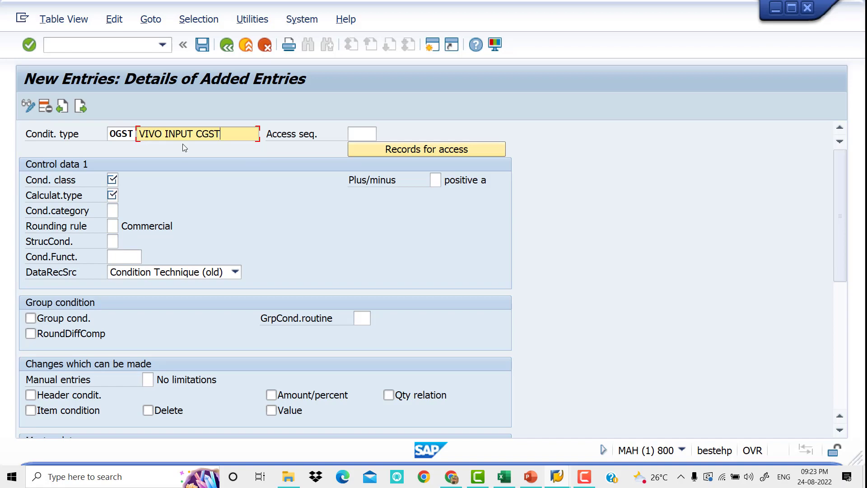
{"action": "left_click", "coordinate": [203, 133]}
{"action": "type", "text": "S"}
{"action": "key", "text": "BackSpace"}
{"action": "key", "text": "BackSpace"}
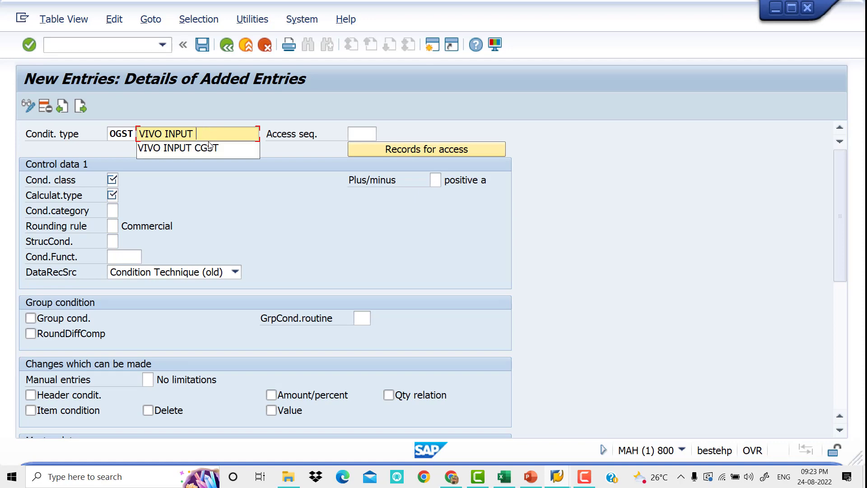
{"action": "type", "text": "SGST"}
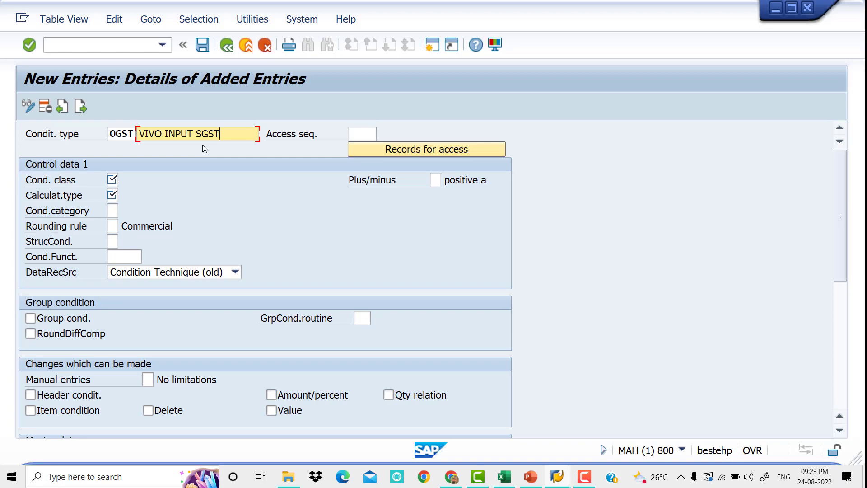
Assign the access sequence MWST to condition type OGST.
{"action": "left_click", "coordinate": [365, 135]}
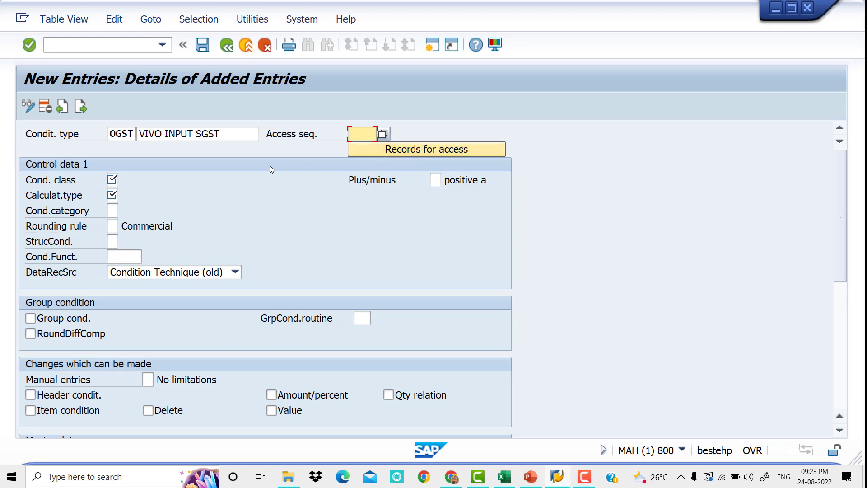
{"action": "type", "text": "M"}
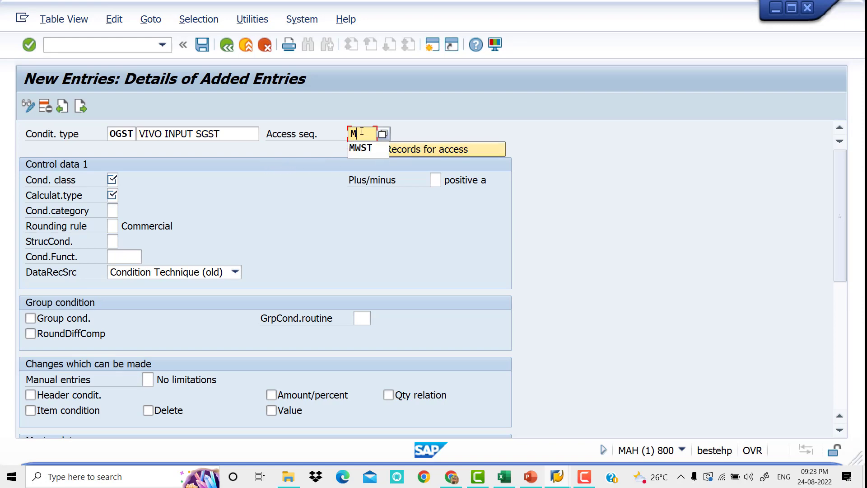
{"action": "key", "text": "Down"}
{"action": "key", "text": "Return"}
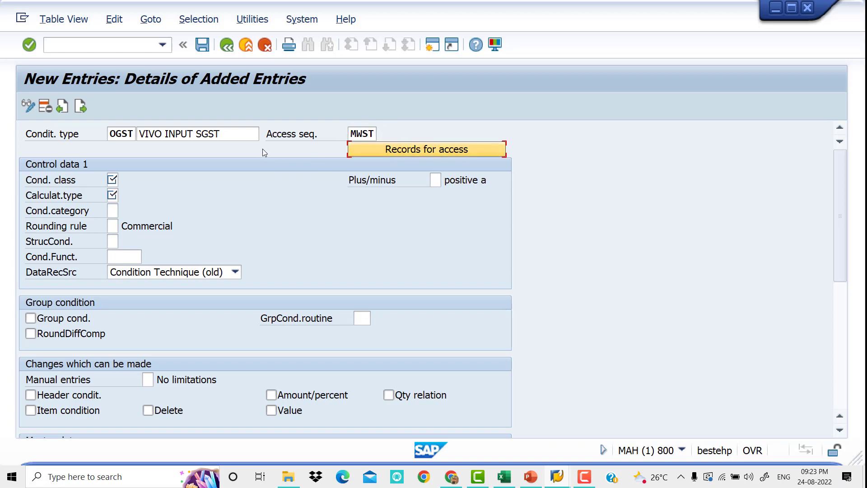
Set the condition class of OGST to D (Taxes) and its calculation type to A (Percentage), and save the entry.
{"action": "left_click", "coordinate": [120, 181]}
{"action": "type", "text": "D"}
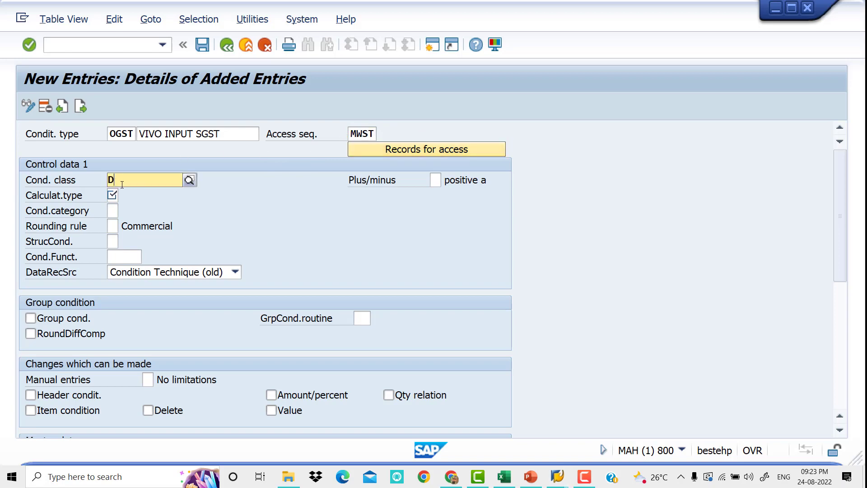
{"action": "left_click", "coordinate": [185, 214]}
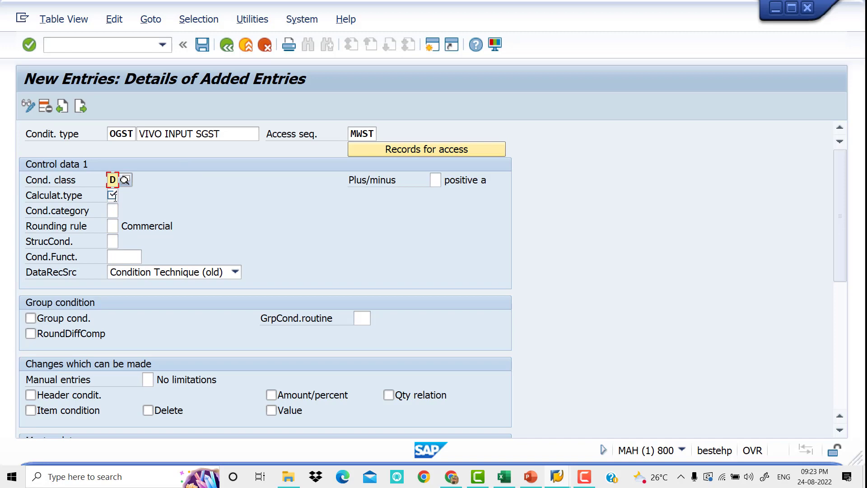
{"action": "left_click", "coordinate": [115, 197]}
{"action": "type", "text": "A"}
{"action": "left_click", "coordinate": [220, 230]}
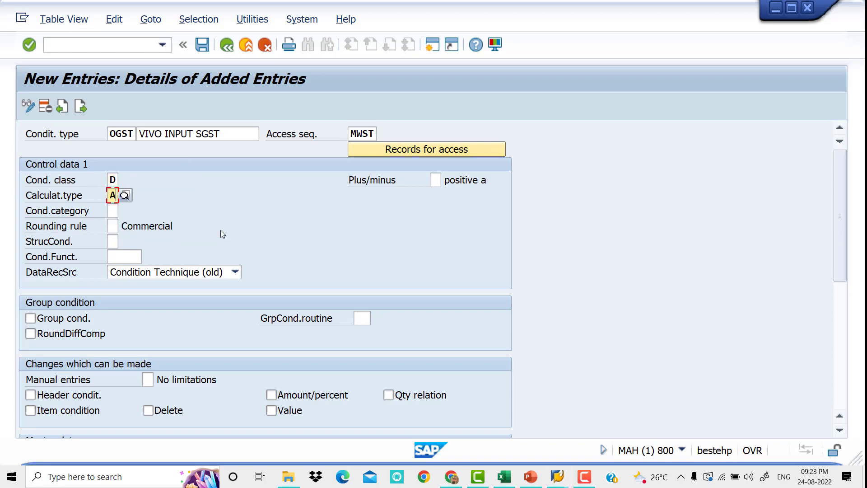
{"action": "left_click", "coordinate": [206, 47]}
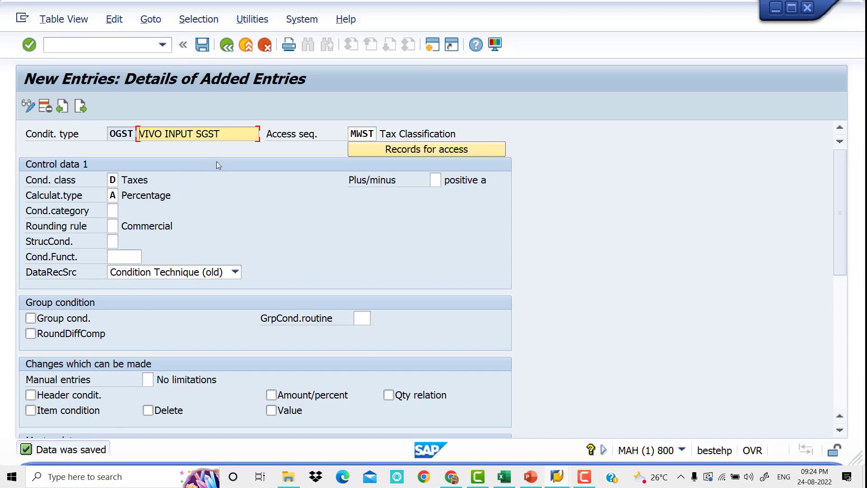
Go past the saved VGST entry to a blank new entry and enter KGST as the condition type.
{"action": "left_click", "coordinate": [83, 106]}
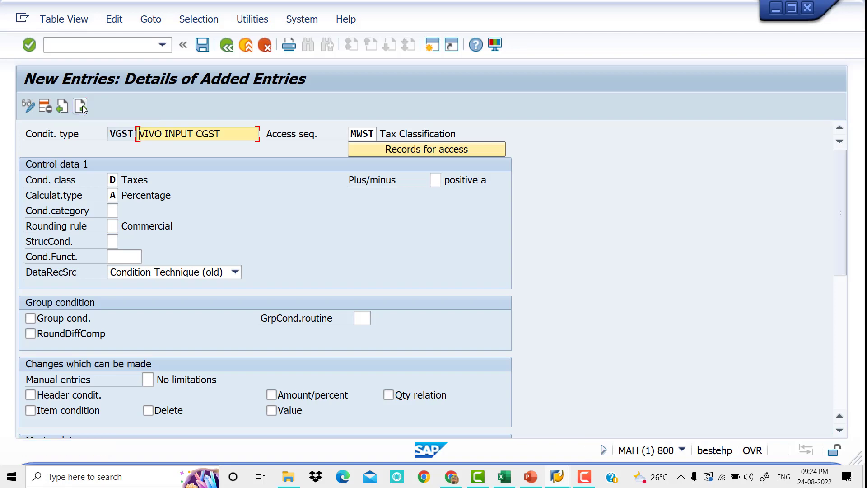
{"action": "left_click", "coordinate": [82, 106]}
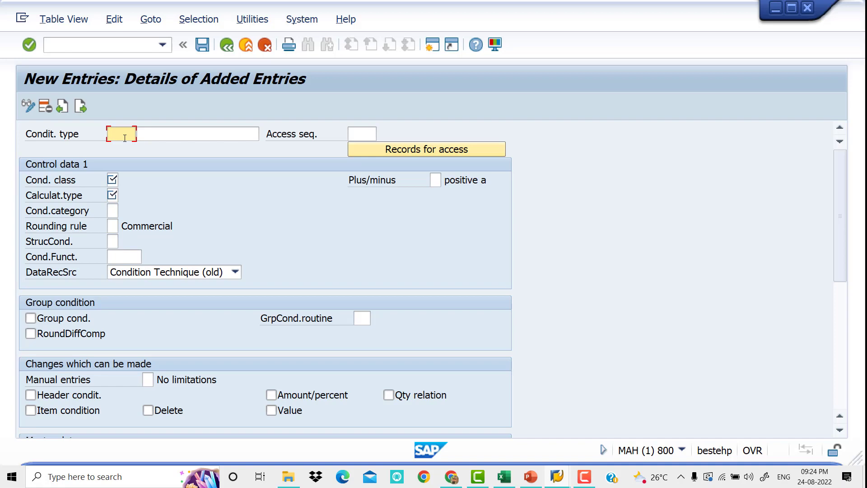
{"action": "type", "text": "KGST"}
Give condition type KGST the description VIVO INPUT IGST.
{"action": "left_click", "coordinate": [165, 136]}
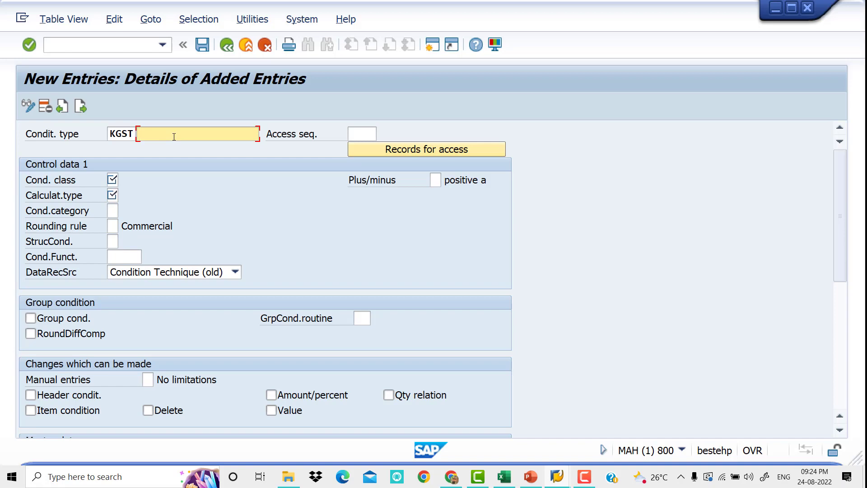
{"action": "key", "text": "space"}
{"action": "key", "text": "Down"}
{"action": "key", "text": "Tab"}
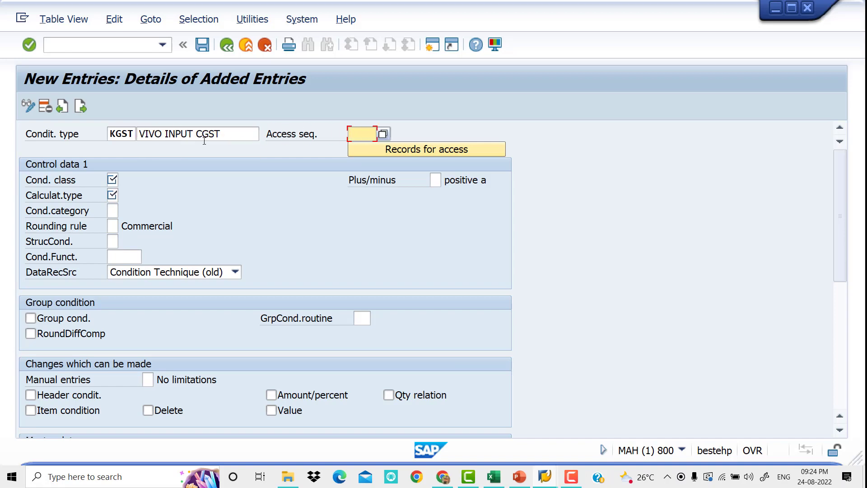
{"action": "left_click", "coordinate": [228, 137]}
{"action": "key", "text": "BackSpace"}
{"action": "key", "text": "BackSpace"}
{"action": "key", "text": "BackSpace"}
{"action": "key", "text": "BackSpace"}
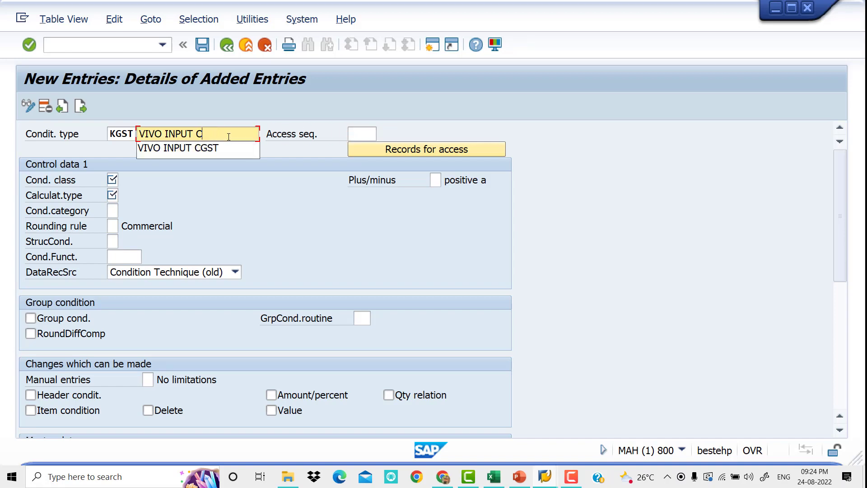
{"action": "type", "text": "IGST"}
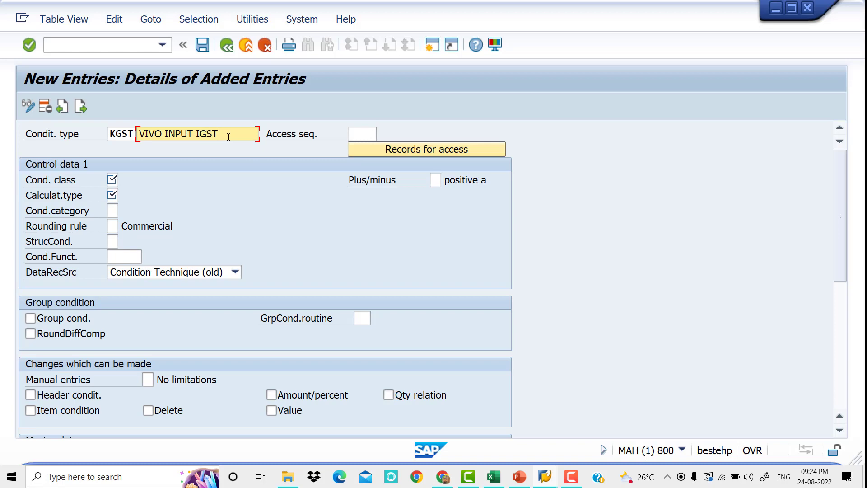
Assign the access sequence MWST to condition type KGST.
{"action": "left_click", "coordinate": [361, 133]}
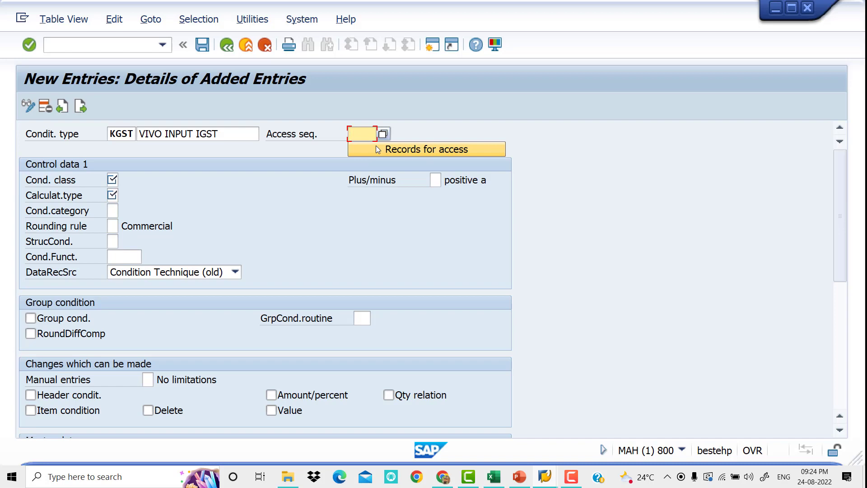
{"action": "type", "text": "M"}
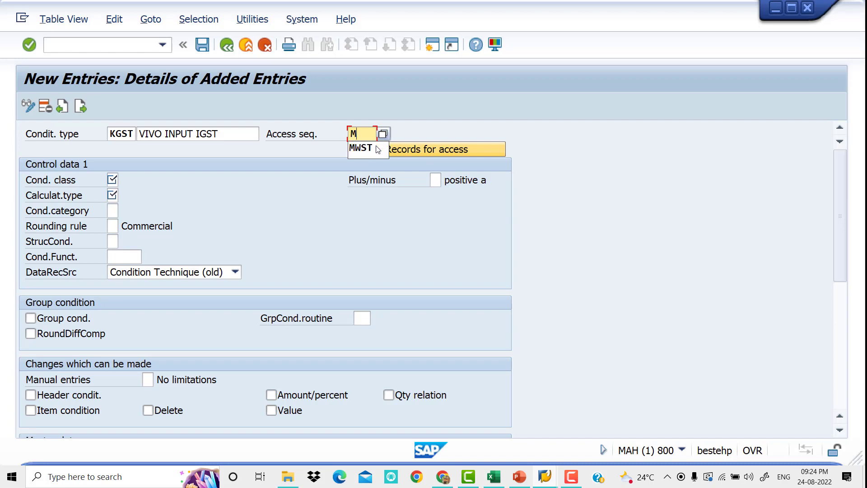
{"action": "key", "text": "Tab"}
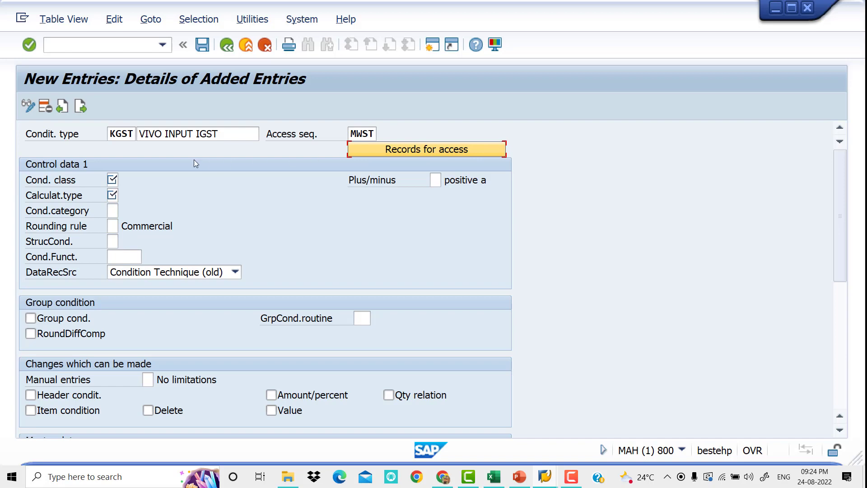
Set the condition class of KGST to D (Taxes) and its calculation type to A, and try to save the entry.
{"action": "left_click", "coordinate": [112, 180]}
{"action": "type", "text": "D"}
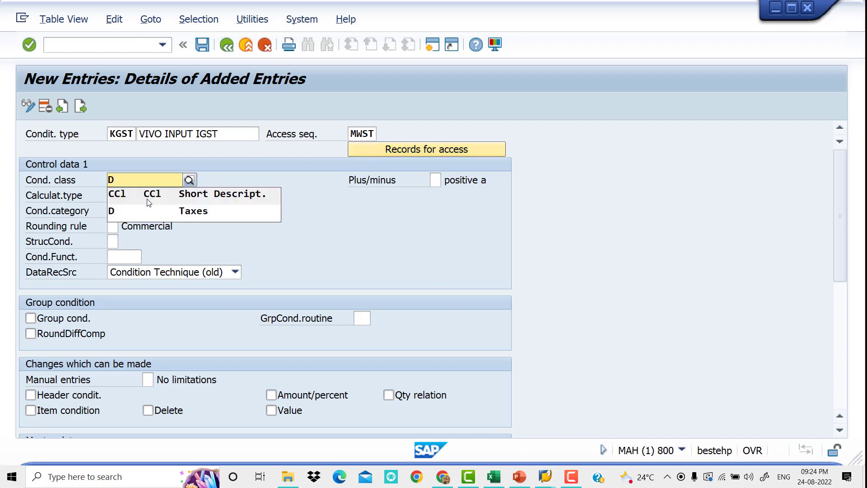
{"action": "left_click", "coordinate": [183, 212]}
{"action": "key", "text": "Tab"}
{"action": "type", "text": "A"}
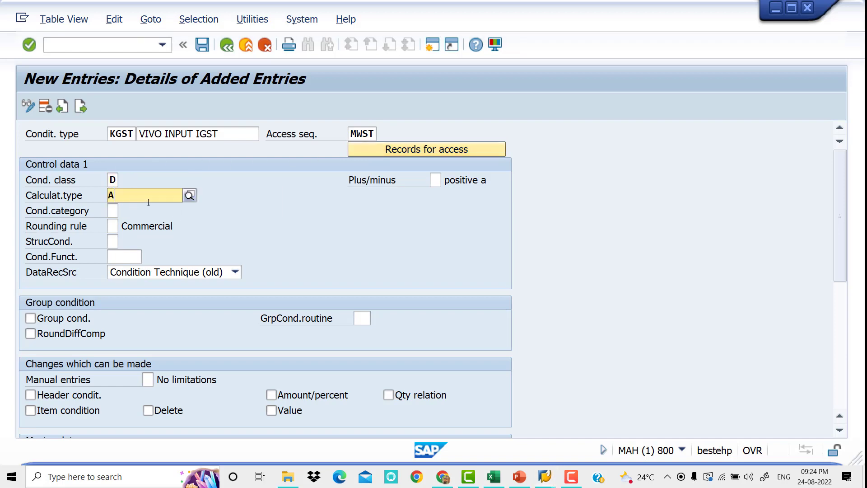
{"action": "left_click", "coordinate": [221, 222]}
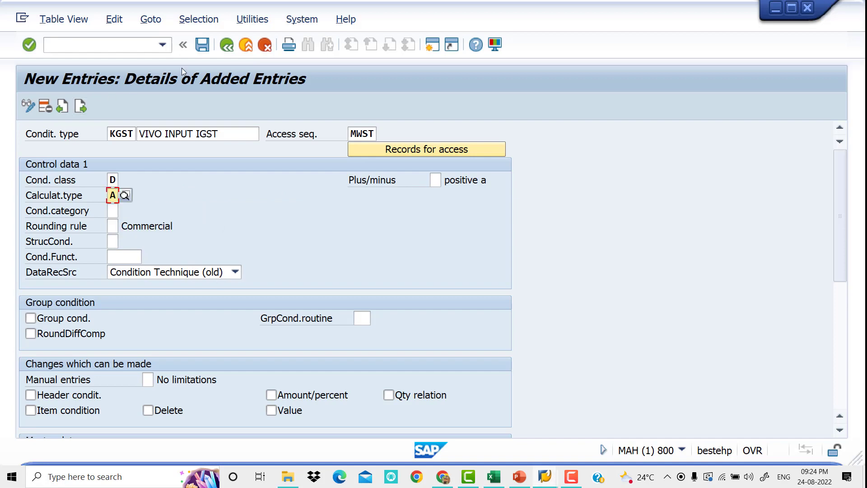
{"action": "left_click", "coordinate": [202, 44]}
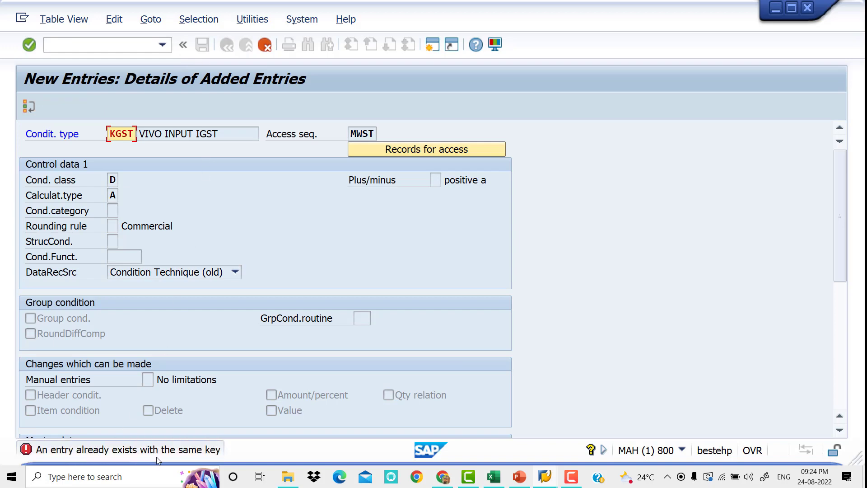
Replace the condition type key of the VIVO INPUT IGST entry with LGST.
{"action": "left_click", "coordinate": [117, 134]}
{"action": "key", "text": "BackSpace"}
{"action": "type", "text": "LGST"}
{"action": "key", "text": "Return"}
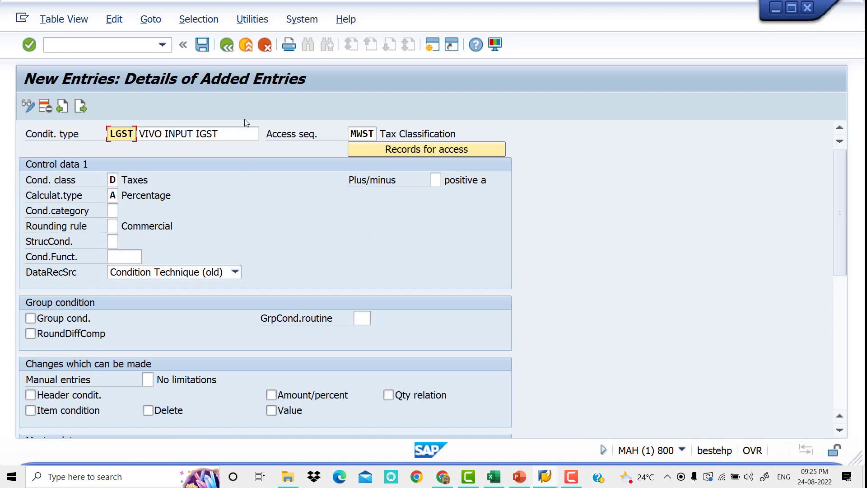
Save the LGST condition type, return to the overview of added entries and save there as well.
{"action": "left_click", "coordinate": [201, 45]}
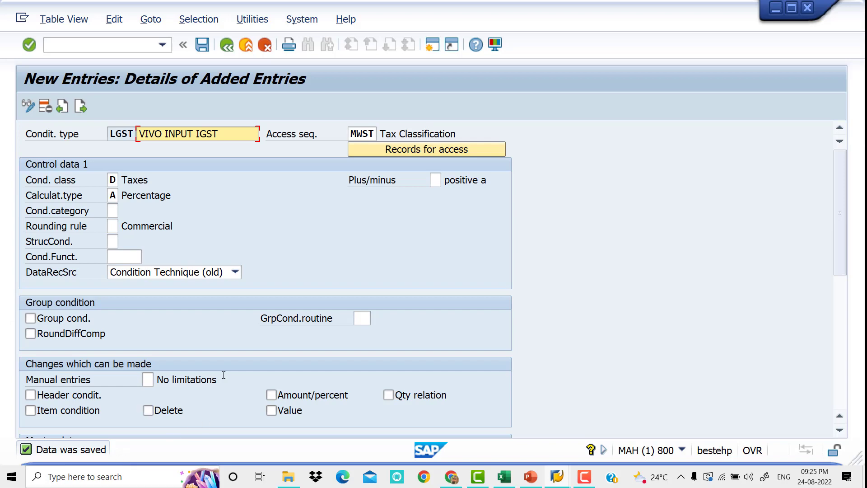
{"action": "left_click", "coordinate": [227, 45]}
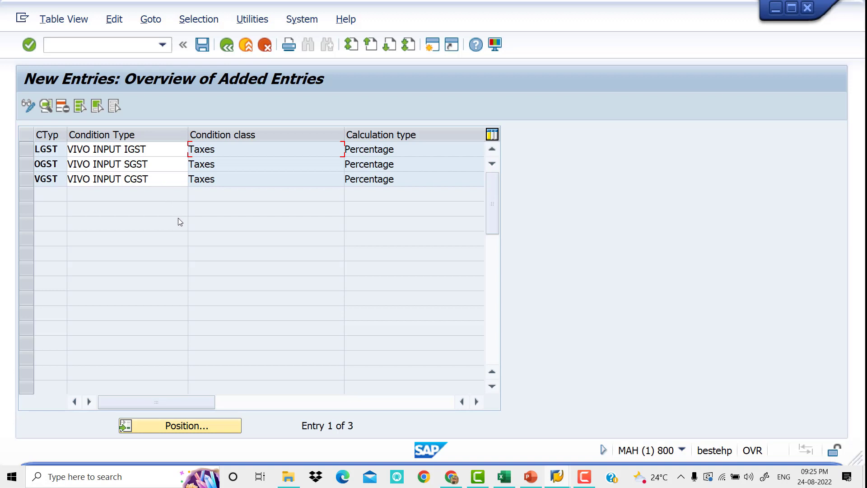
{"action": "left_click", "coordinate": [202, 45]}
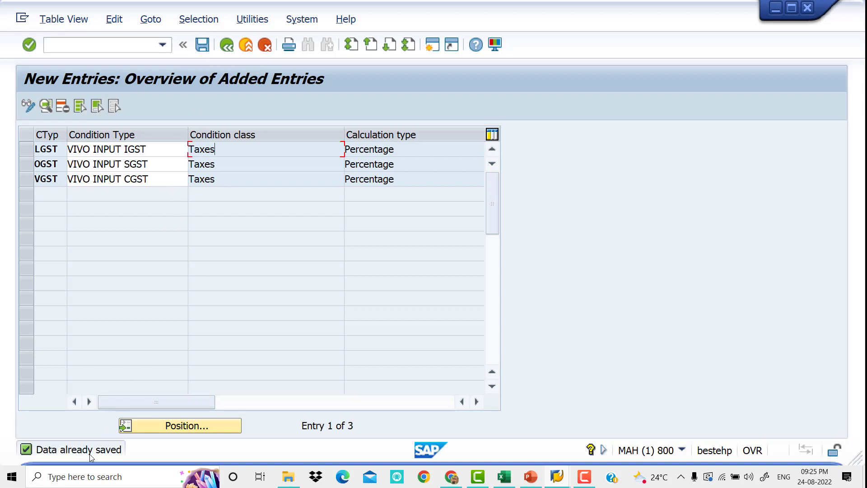
Switch to the PowerPoint presentation and show the GST CONFIGURATION STEPS slide to check the transaction for creating account keys.
{"action": "left_click", "coordinate": [118, 47]}
{"action": "left_click", "coordinate": [529, 478]}
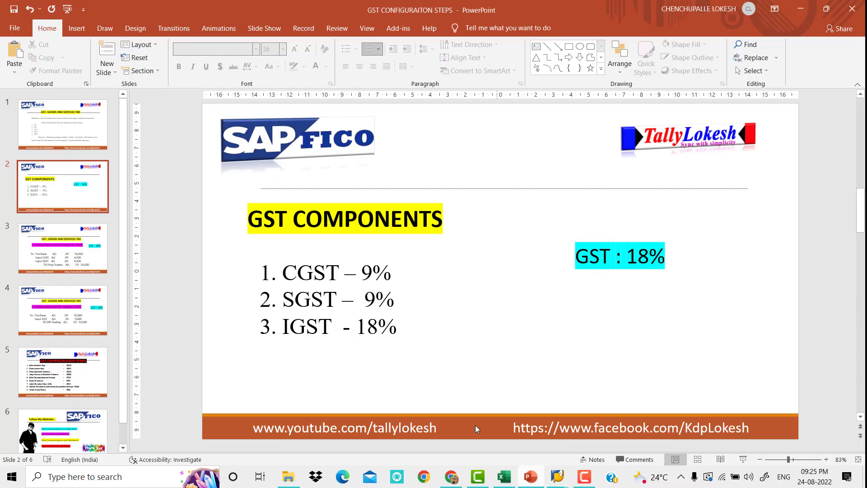
{"action": "left_click", "coordinate": [76, 368]}
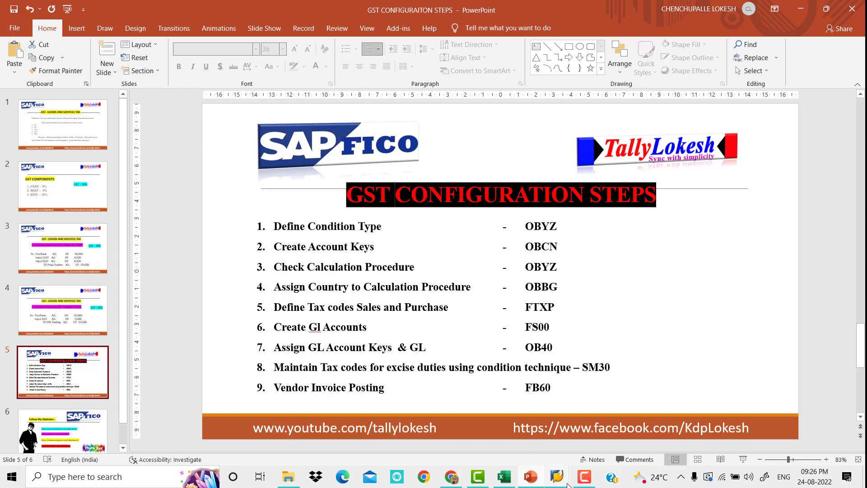
Switch back to SAP, open transaction OBCN and examine the details of the CGST OUTPUT process 111.
{"action": "mouse_move", "coordinate": [559, 477]}
{"action": "left_click", "coordinate": [583, 430]}
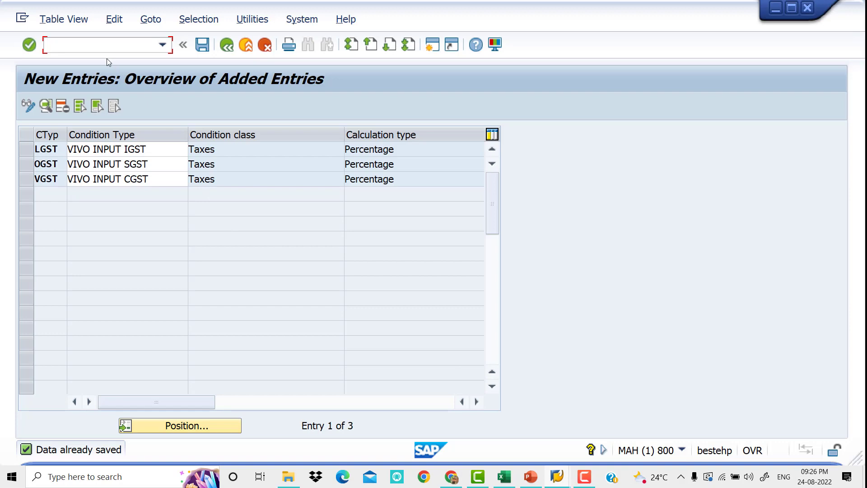
{"action": "type", "text": "/NOBCN"}
{"action": "key", "text": "Return"}
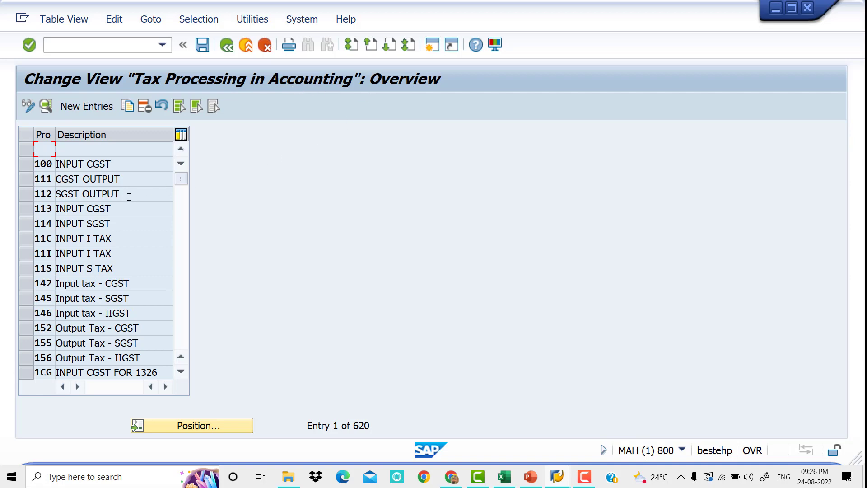
{"action": "double_click", "coordinate": [133, 180]}
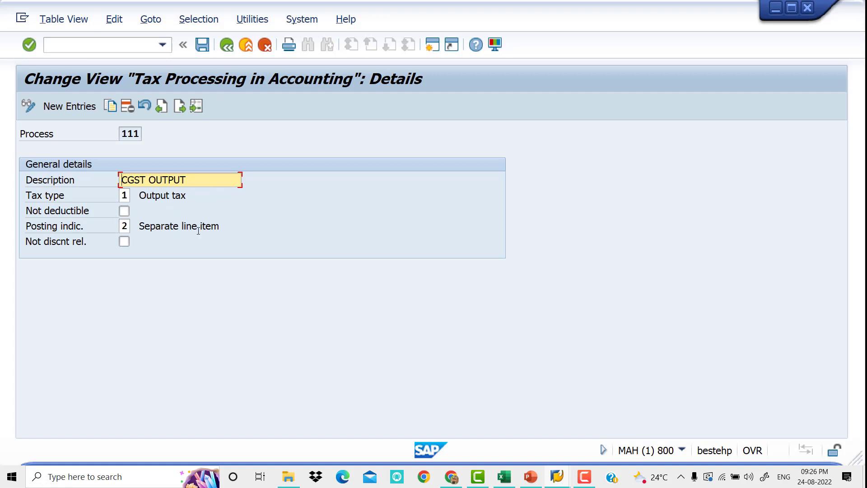
{"action": "left_click", "coordinate": [228, 49]}
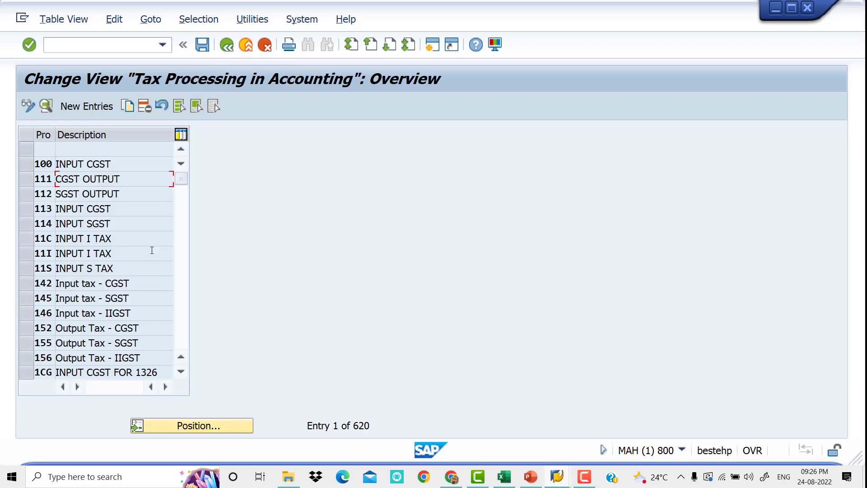
Add a new tax processing entry with the process key VIV.
{"action": "left_click", "coordinate": [91, 107]}
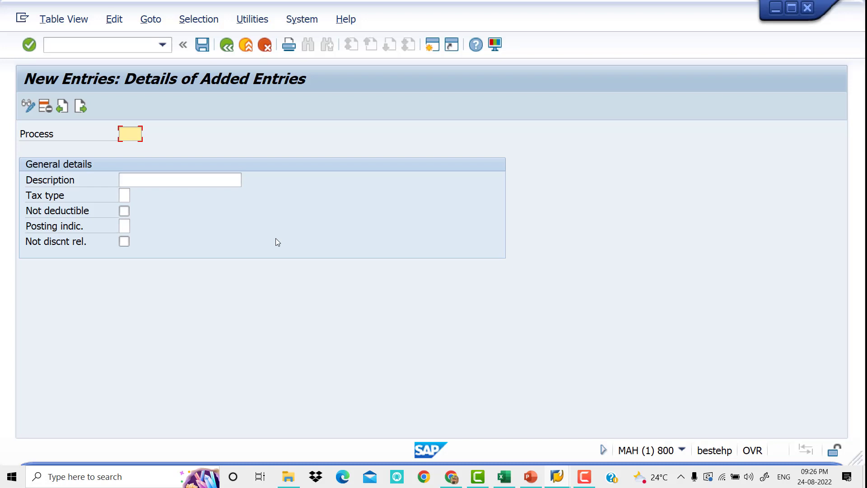
{"action": "type", "text": "VIV"}
{"action": "key", "text": "BackSpace"}
{"action": "type", "text": "V"}
{"action": "key", "text": "Tab"}
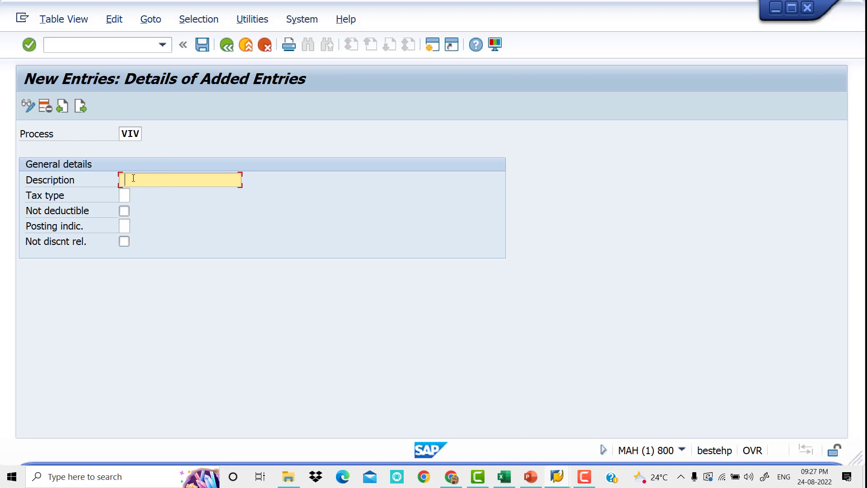
Return to the tax processing overview and examine the details of the INPUT TAX process VSS.
{"action": "left_click", "coordinate": [227, 46]}
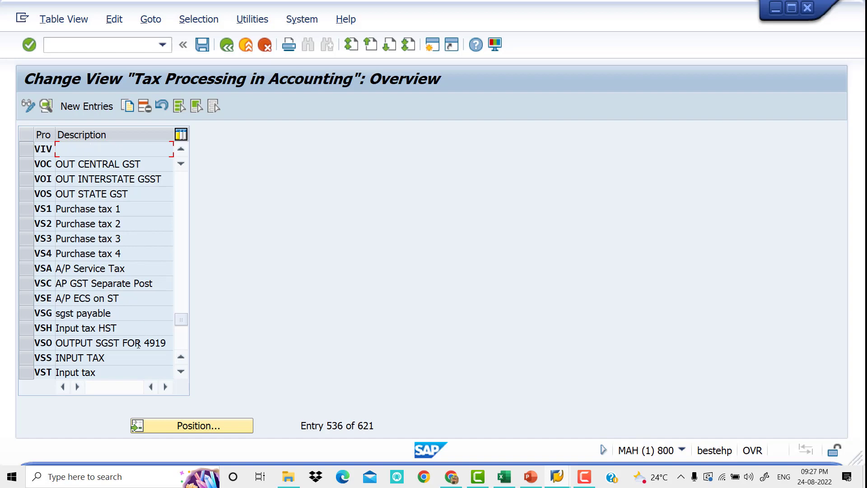
{"action": "double_click", "coordinate": [130, 361]}
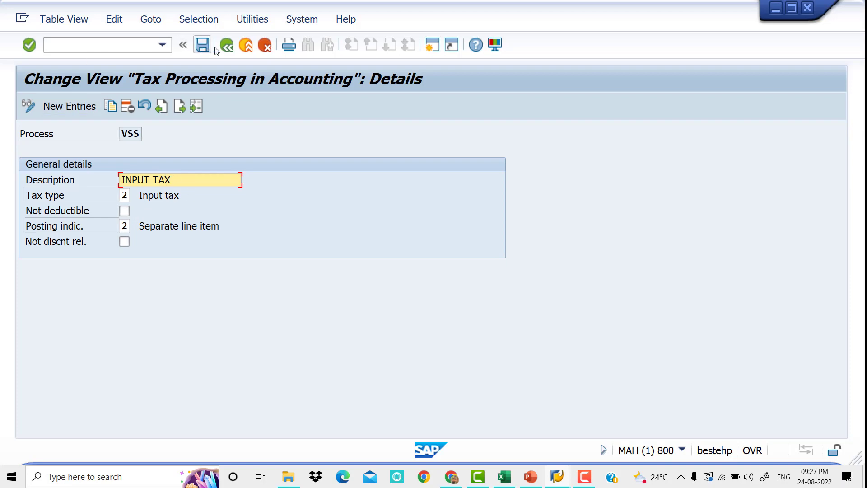
{"action": "left_click", "coordinate": [231, 47]}
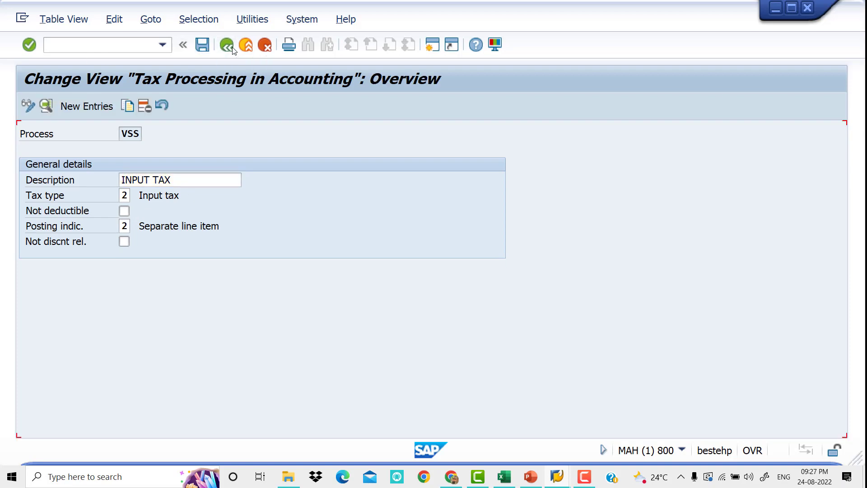
Start another new tax processing entry and enter VIV as its process key.
{"action": "left_click", "coordinate": [82, 106]}
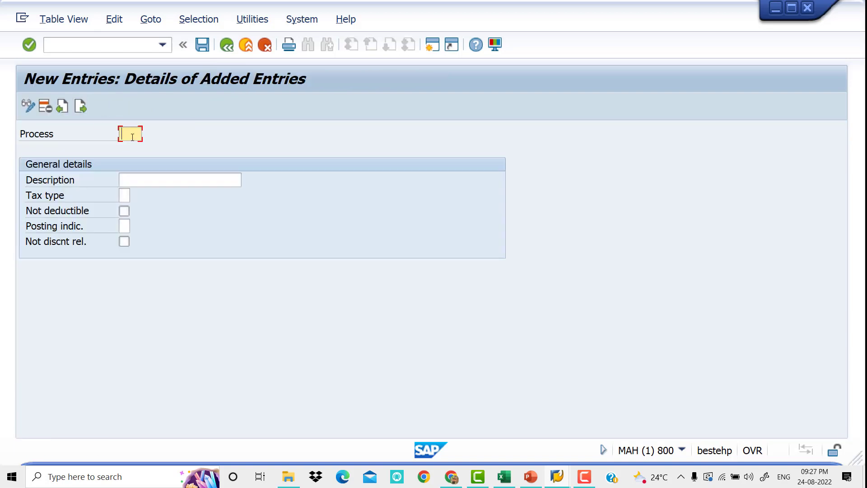
{"action": "type", "text": "CIC"}
{"action": "key", "text": "BackSpace"}
{"action": "key", "text": "BackSpace"}
{"action": "key", "text": "BackSpace"}
{"action": "type", "text": "VIV"}
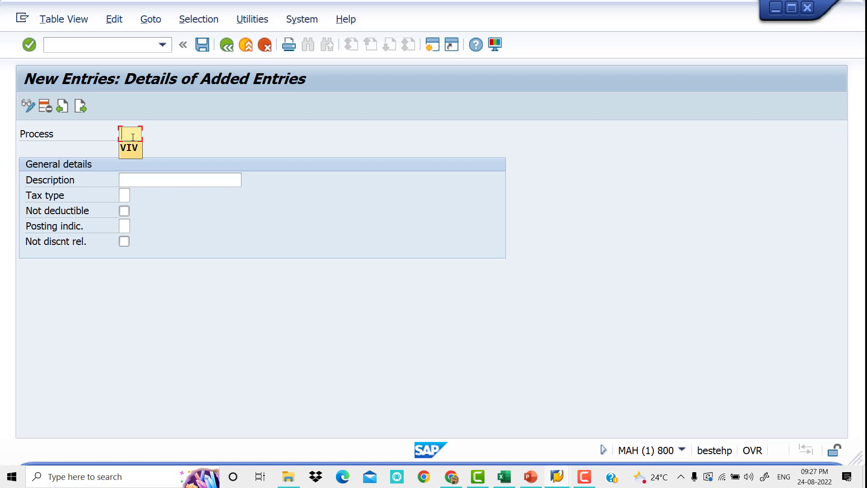
{"action": "key", "text": "Tab"}
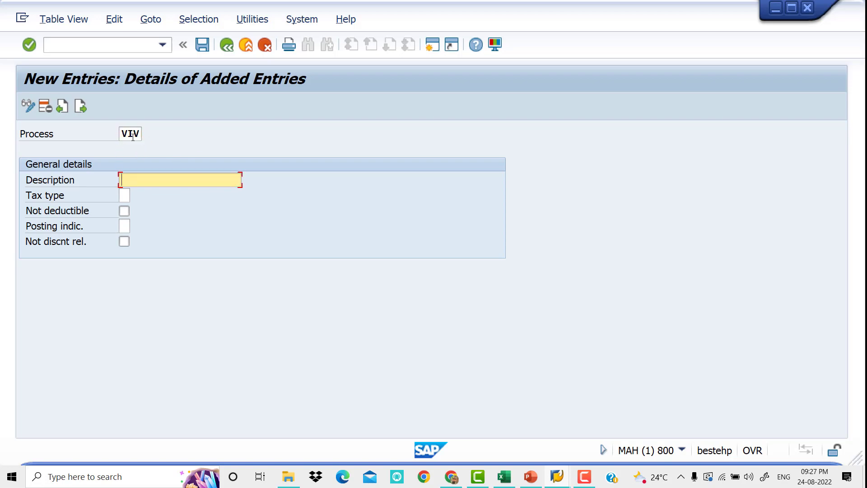
Give the new process the description VIVO INPUT CGST.
{"action": "type", "text": "INPUT"}
{"action": "key", "text": "BackSpace"}
{"action": "key", "text": "BackSpace"}
{"action": "key", "text": "BackSpace"}
{"action": "key", "text": "BackSpace"}
{"action": "key", "text": "BackSpace"}
{"action": "type", "text": "IN"}
{"action": "key", "text": "BackSpace"}
{"action": "key", "text": "BackSpace"}
{"action": "type", "text": "I"}
{"action": "type", "text": "VIVO"}
{"action": "type", "text": " INPUT"}
{"action": "type", "text": " CGST"}
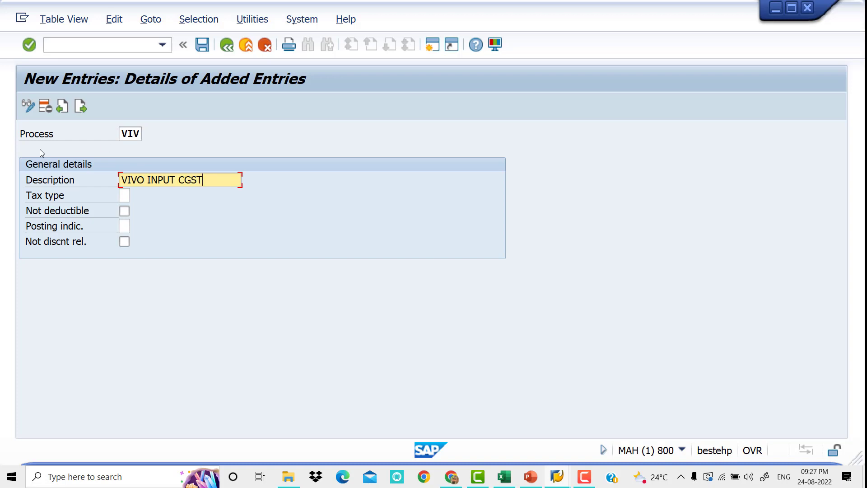
{"action": "key", "text": "Tab"}
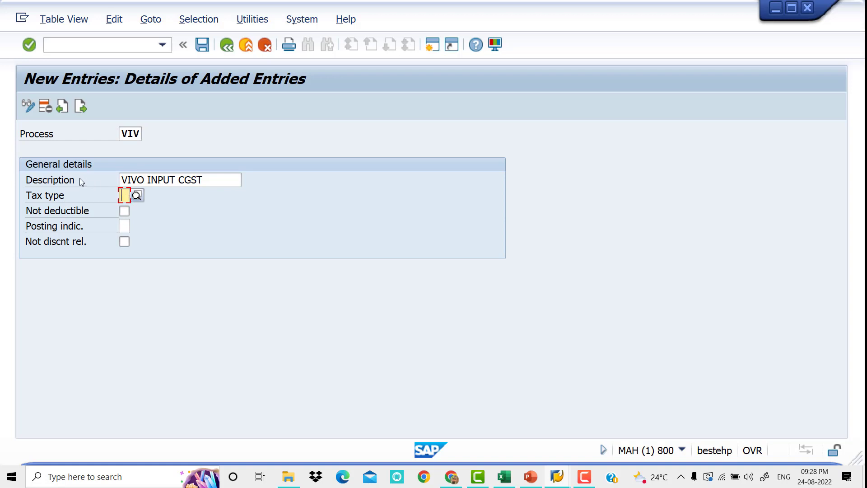
Set the VIVO INPUT CGST process to tax type 2 (Input tax) and posting indicator 2 (Separate line item), and confirm the entry.
{"action": "left_click", "coordinate": [136, 195]}
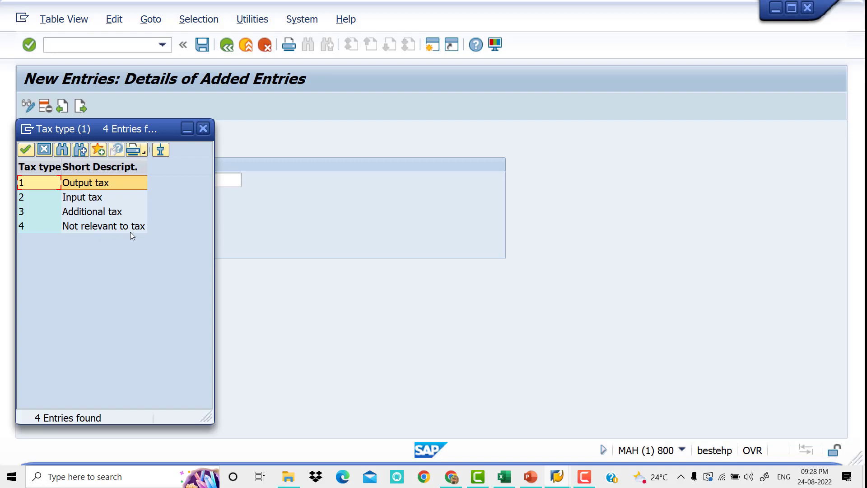
{"action": "left_click", "coordinate": [97, 201]}
{"action": "double_click", "coordinate": [96, 202]}
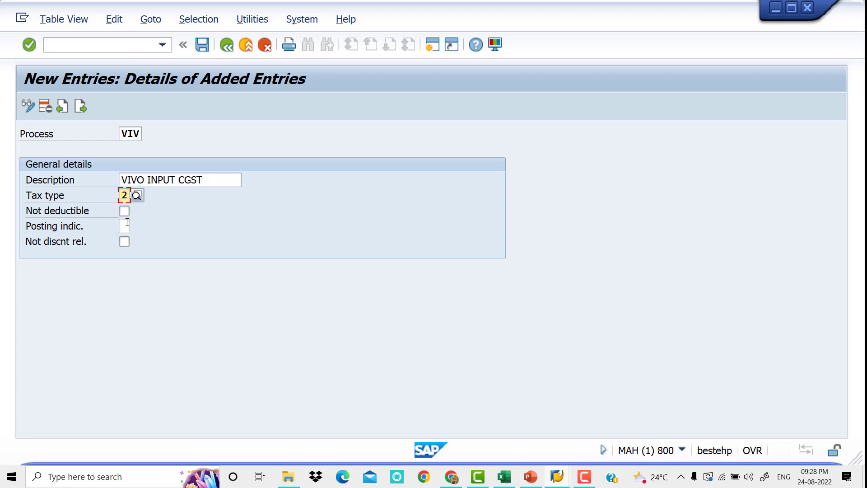
{"action": "left_click", "coordinate": [128, 223]}
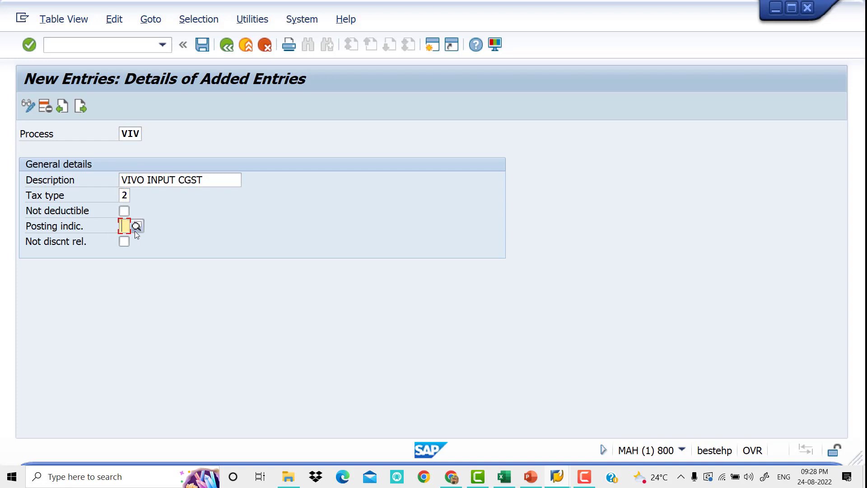
{"action": "left_click", "coordinate": [139, 229]}
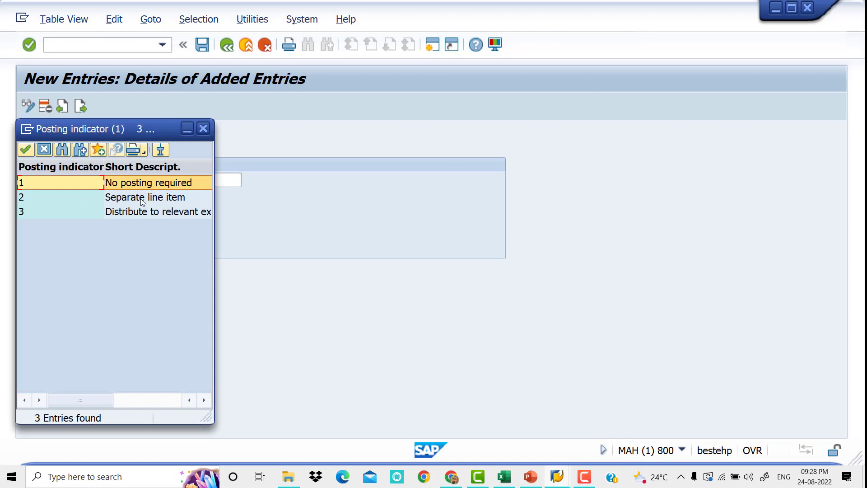
{"action": "left_click", "coordinate": [174, 201]}
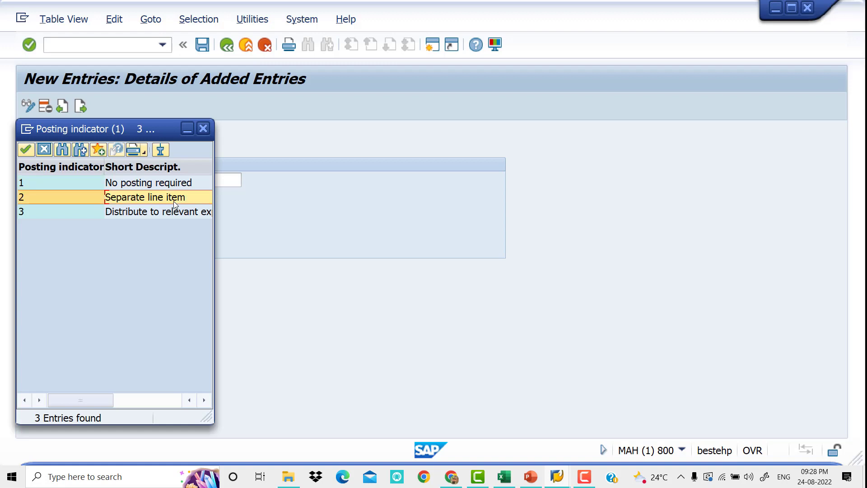
{"action": "double_click", "coordinate": [174, 202]}
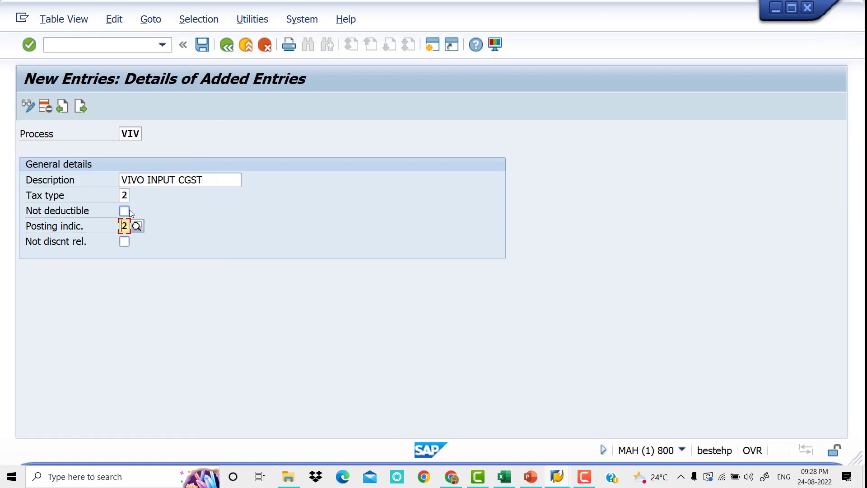
{"action": "key", "text": "Return"}
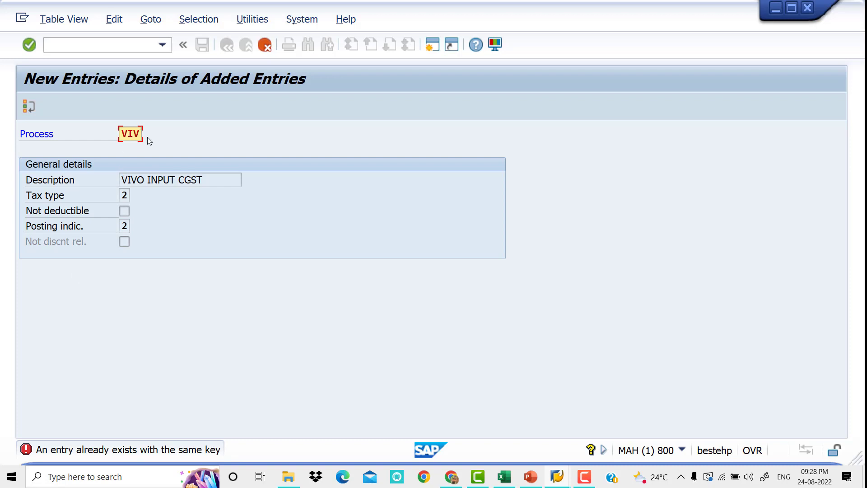
Replace the process key of the VIVO INPUT CGST entry with VI1 and save it.
{"action": "key", "text": "BackSpace"}
{"action": "type", "text": "1"}
{"action": "key", "text": "Return"}
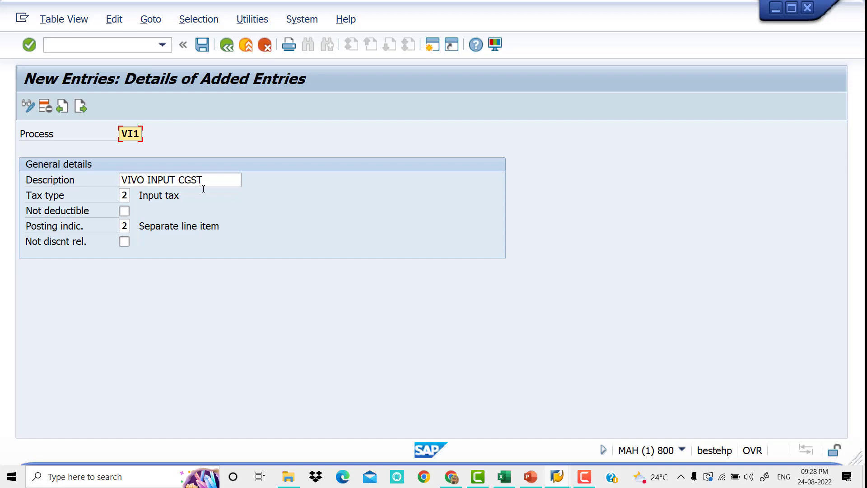
{"action": "left_click", "coordinate": [203, 45]}
{"action": "left_click", "coordinate": [251, 267]}
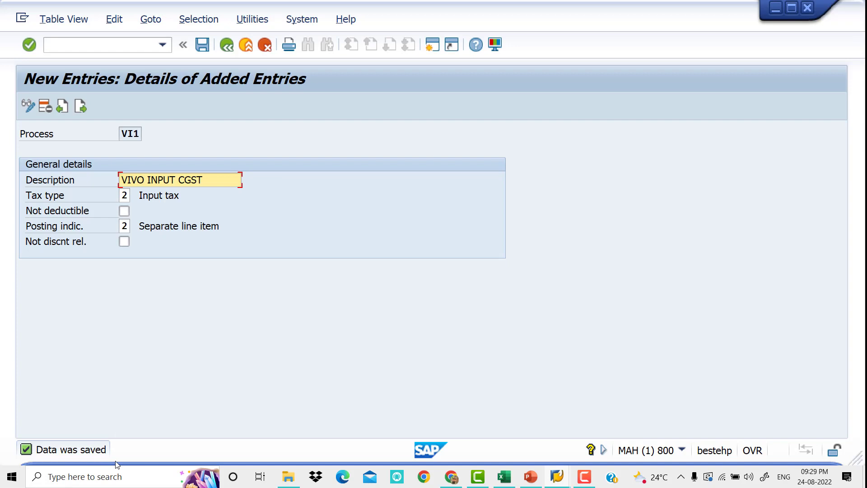
Add the next tax processing entry with process key VI2 and description VIVO INPUT SGST.
{"action": "left_click", "coordinate": [80, 107]}
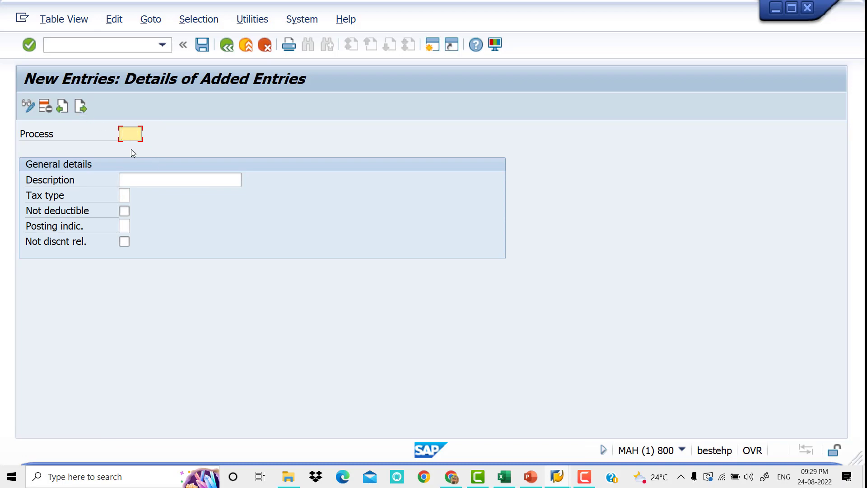
{"action": "type", "text": "VI2"}
{"action": "key", "text": "Tab"}
{"action": "type", "text": "V"}
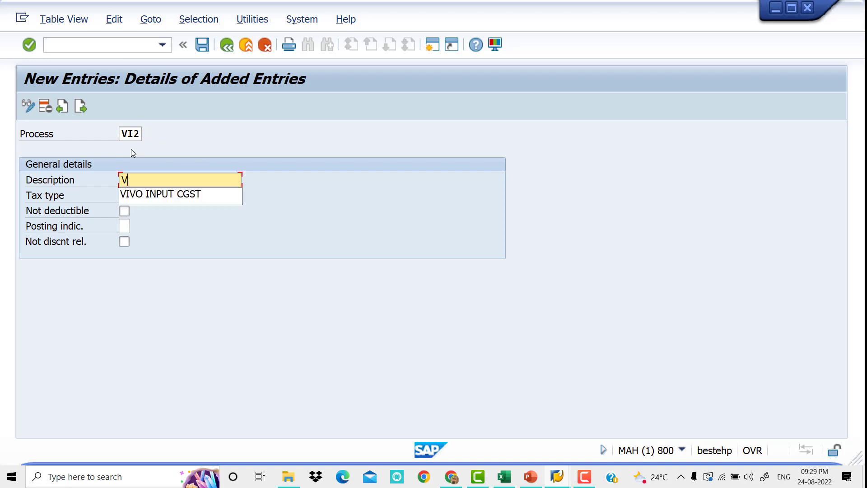
{"action": "key", "text": "Down"}
{"action": "key", "text": "Tab"}
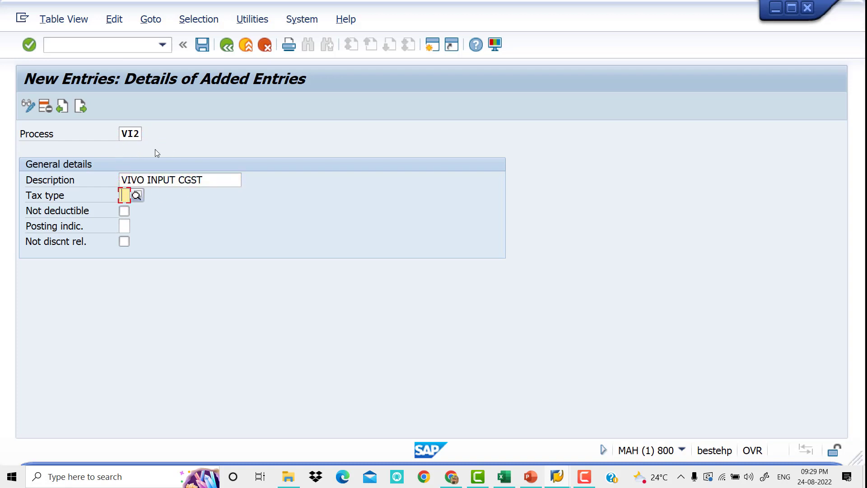
{"action": "left_click", "coordinate": [209, 179]}
{"action": "key", "text": "BackSpace"}
{"action": "key", "text": "BackSpace"}
{"action": "key", "text": "BackSpace"}
{"action": "key", "text": "BackSpace"}
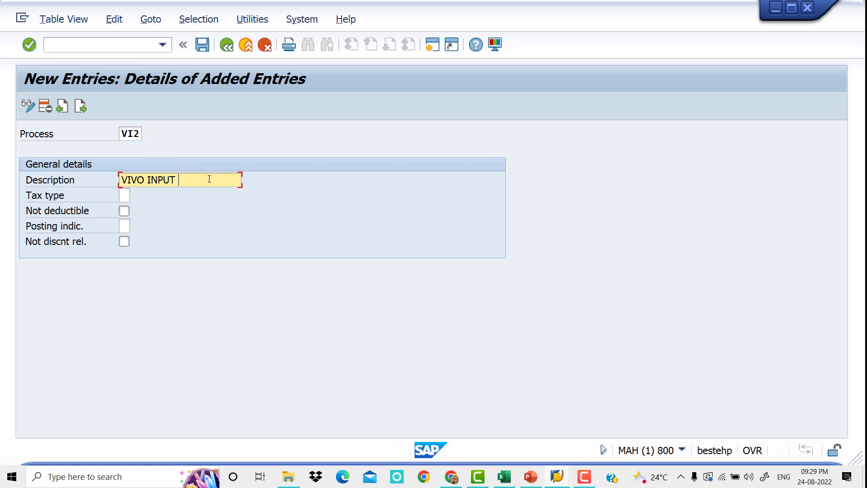
{"action": "type", "text": "SGST"}
Set tax type 2 (Input tax) and posting indicator 2 for process VI2.
{"action": "left_click", "coordinate": [127, 195]}
{"action": "type", "text": "2"}
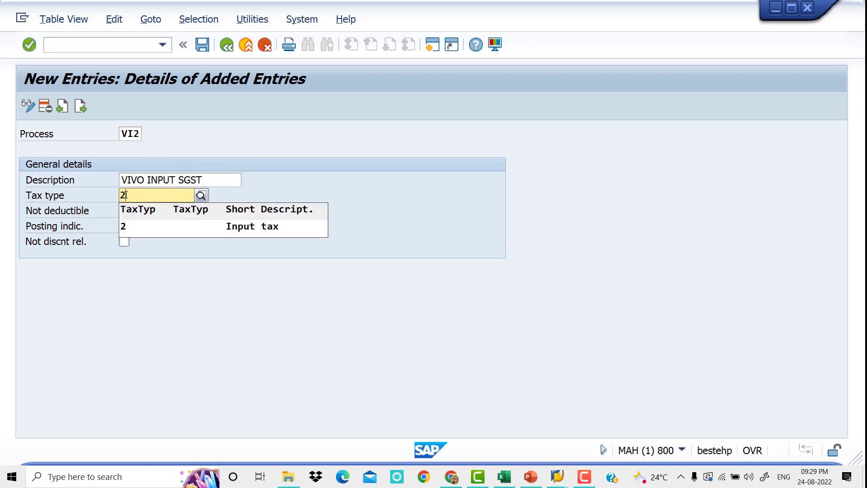
{"action": "key", "text": "Down"}
{"action": "key", "text": "Tab"}
{"action": "key", "text": "Tab"}
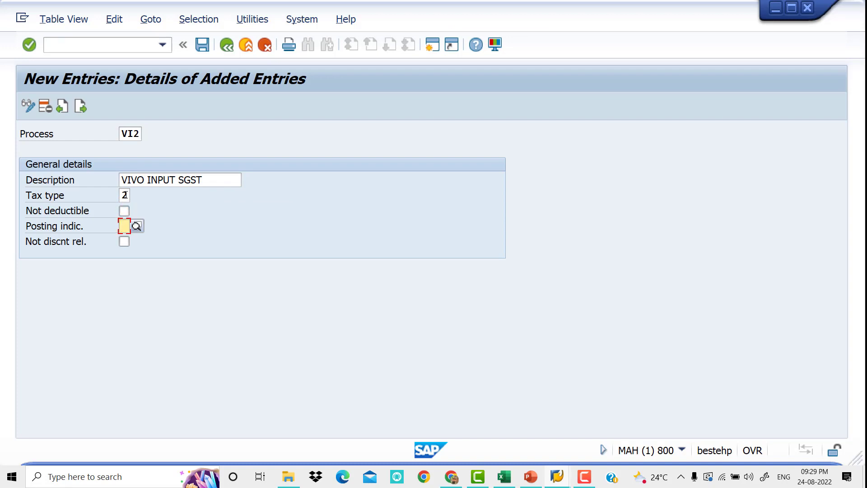
{"action": "type", "text": "2"}
{"action": "key", "text": "Down"}
{"action": "key", "text": "Tab"}
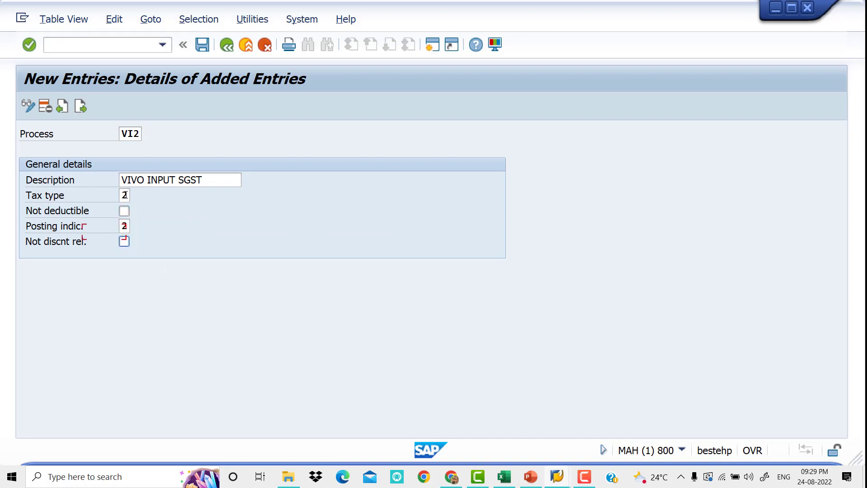
Save the VI2 entry and start the next tax processing entry with process key VI3.
{"action": "left_click", "coordinate": [208, 47]}
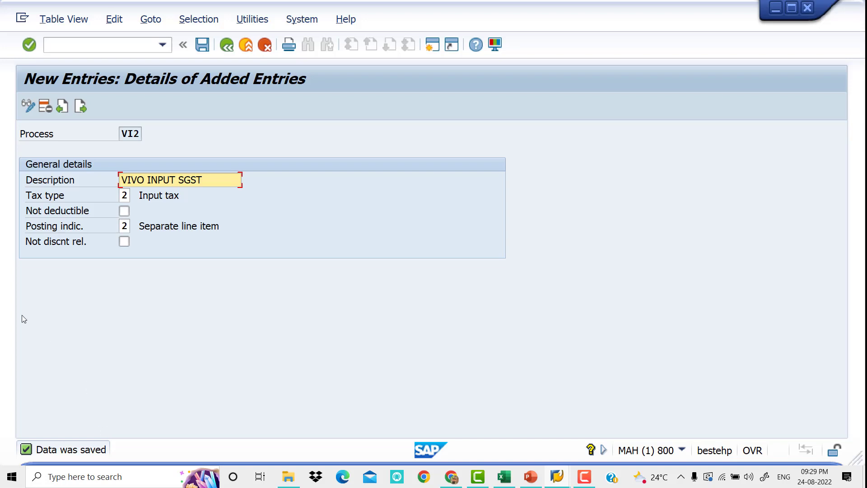
{"action": "left_click", "coordinate": [81, 106]}
{"action": "type", "text": "VI"}
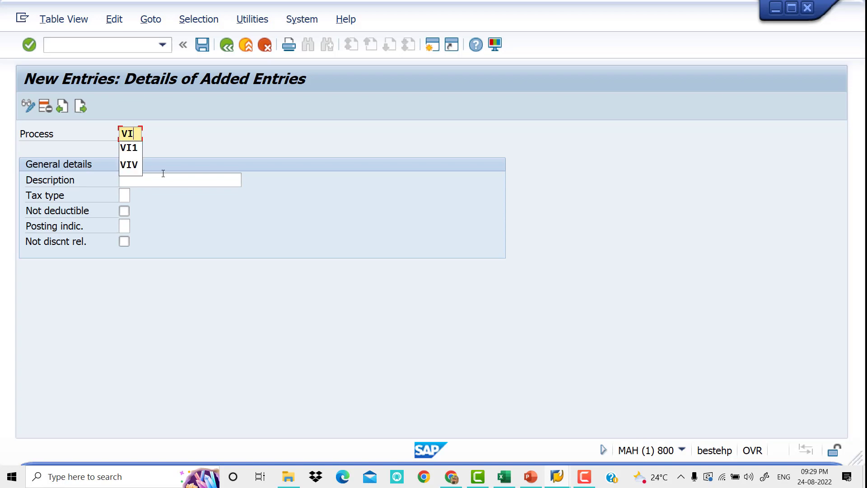
{"action": "type", "text": "3"}
Set the description of process VI3 to VIVO INPUT IGST, adapting the earlier VIVO INPUT CGST text.
{"action": "left_click", "coordinate": [163, 174]}
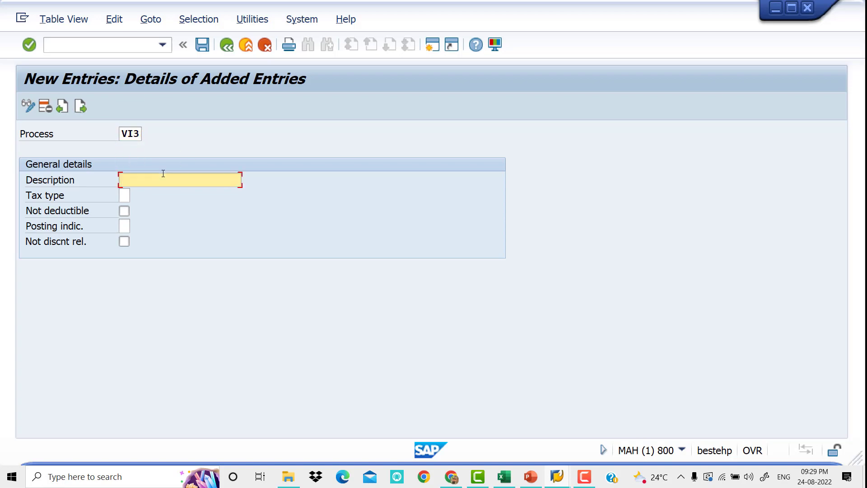
{"action": "key", "text": "Down"}
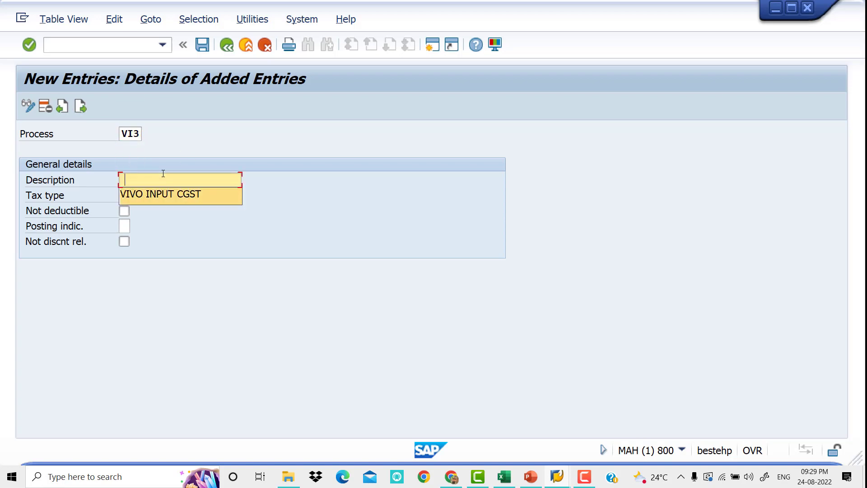
{"action": "left_click", "coordinate": [174, 199]}
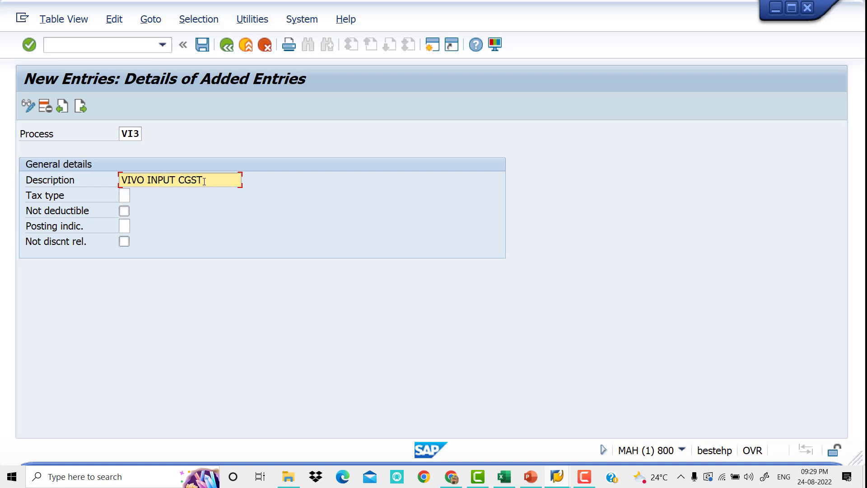
{"action": "key", "text": "BackSpace"}
{"action": "key", "text": "BackSpace"}
{"action": "key", "text": "BackSpace"}
{"action": "key", "text": "BackSpace"}
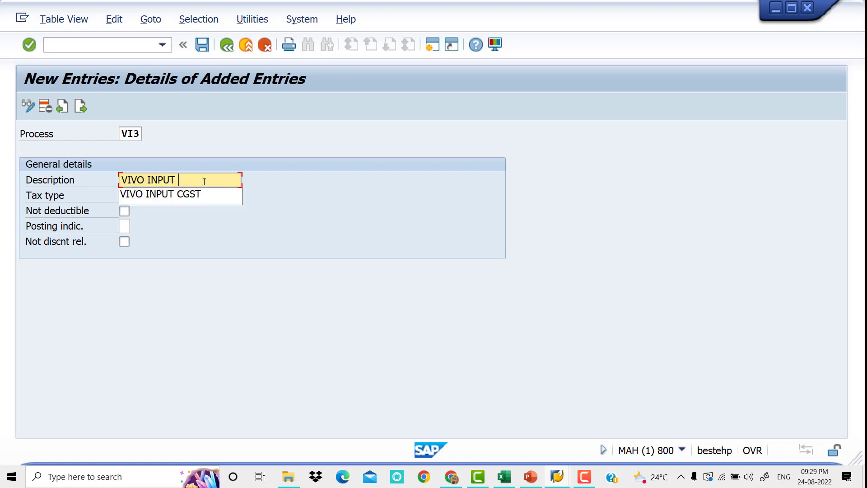
{"action": "type", "text": "ig"}
{"action": "key", "text": "BackSpace"}
{"action": "key", "text": "BackSpace"}
{"action": "type", "text": "IGST"}
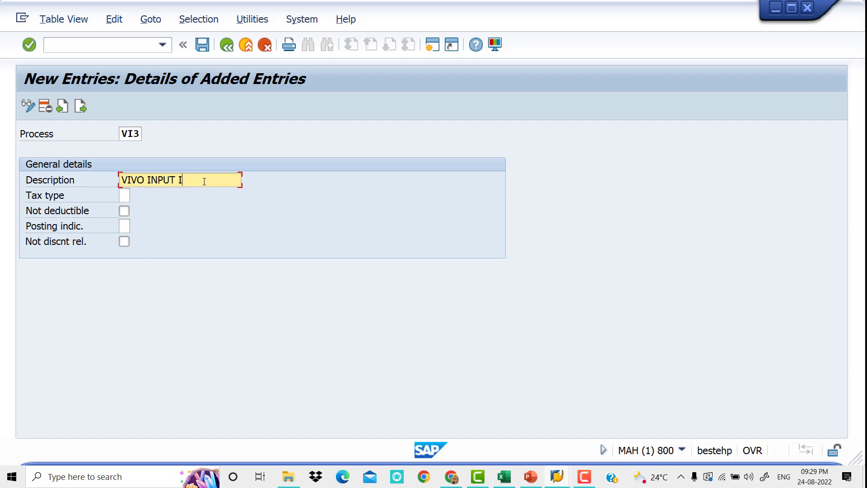
Set tax type 2 (Input tax) and posting indicator 2 (Separate line item) for process VI3.
{"action": "left_click", "coordinate": [127, 196]}
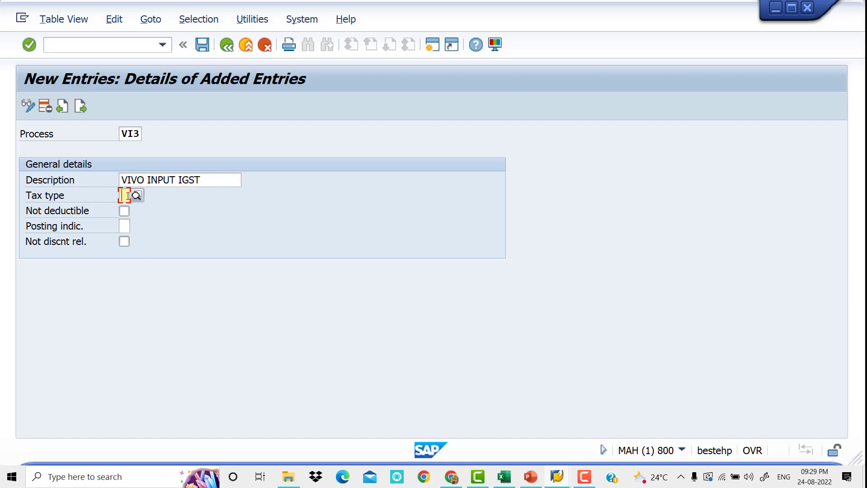
{"action": "type", "text": "2"}
{"action": "key", "text": "Tab"}
{"action": "key", "text": "Tab"}
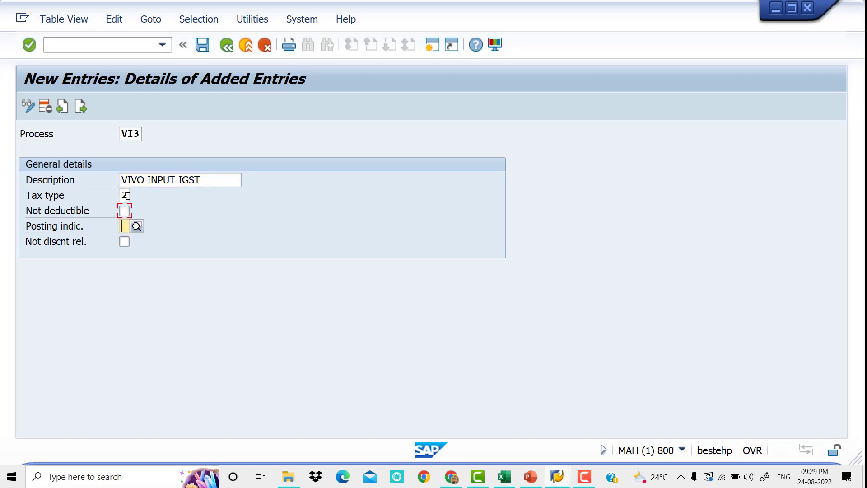
{"action": "type", "text": "2"}
{"action": "key", "text": "Tab"}
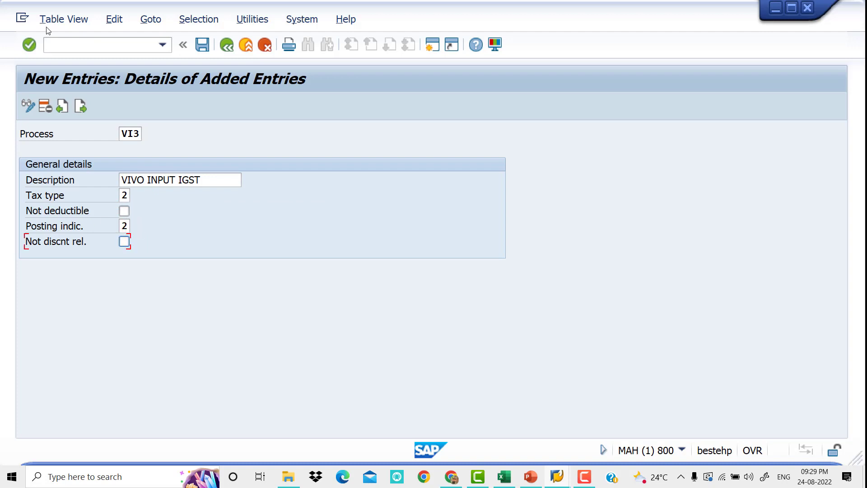
Save the VI3 entry, return to the overview of added entries and save there as well.
{"action": "left_click", "coordinate": [202, 45]}
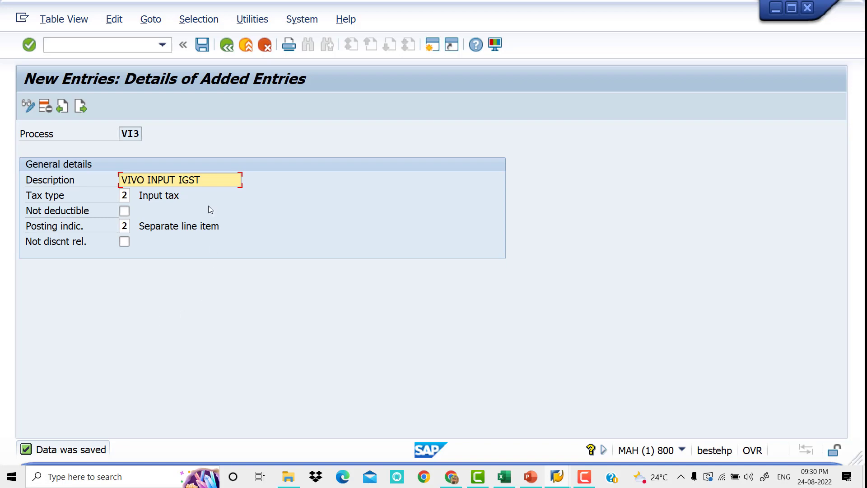
{"action": "left_click", "coordinate": [227, 45]}
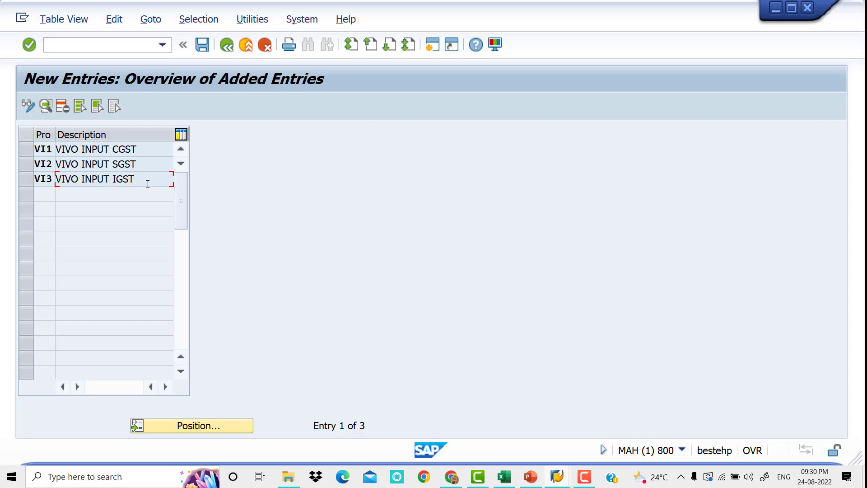
{"action": "left_click", "coordinate": [201, 48]}
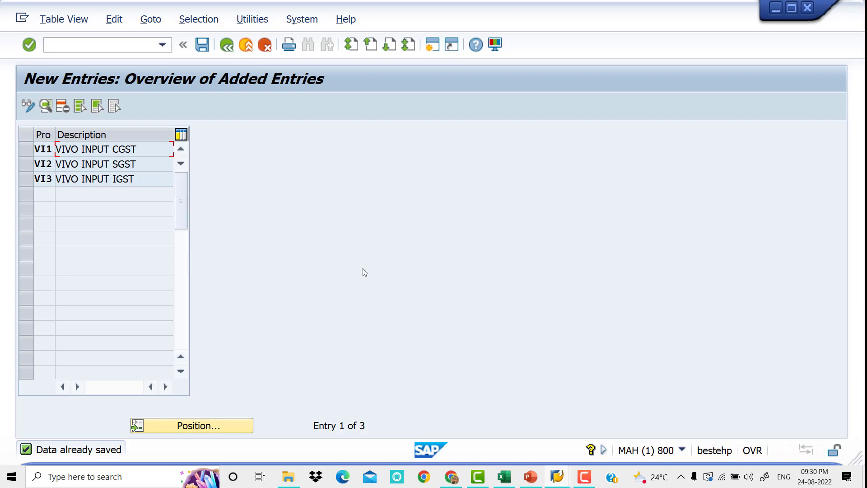
Check the GST configuration steps slide in PowerPoint, switch back to SAP and open the tax procedures in transaction OBYZ.
{"action": "left_click", "coordinate": [530, 477]}
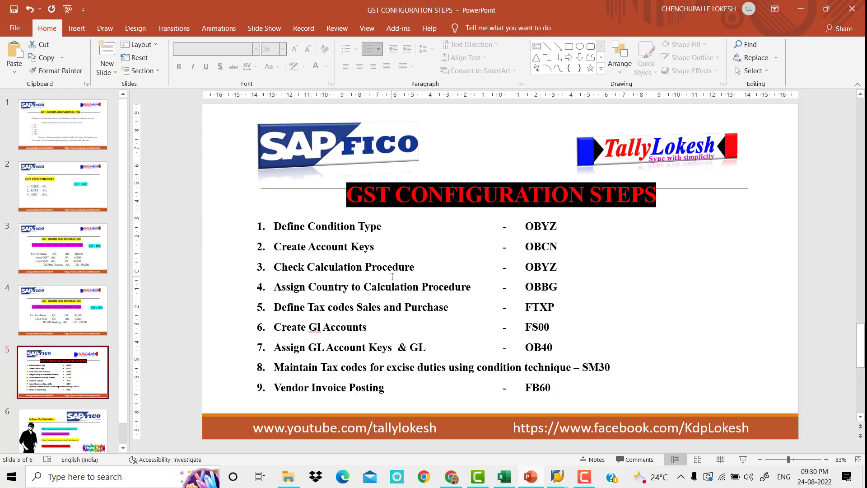
{"action": "mouse_move", "coordinate": [559, 482]}
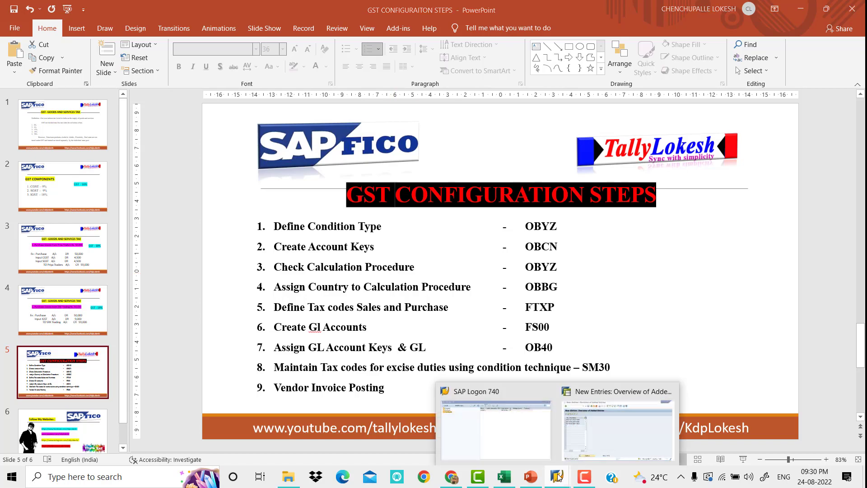
{"action": "left_click", "coordinate": [601, 447]}
{"action": "left_click", "coordinate": [118, 47]}
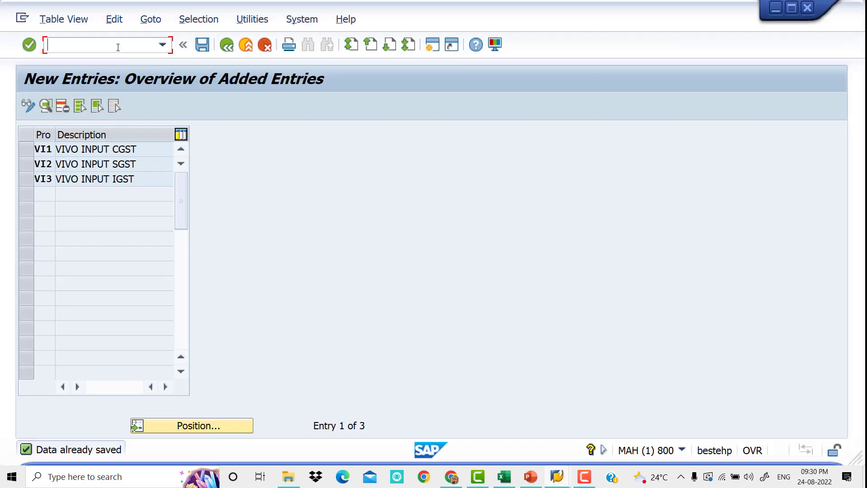
{"action": "type", "text": "/NOBYZ"}
{"action": "key", "text": "Return"}
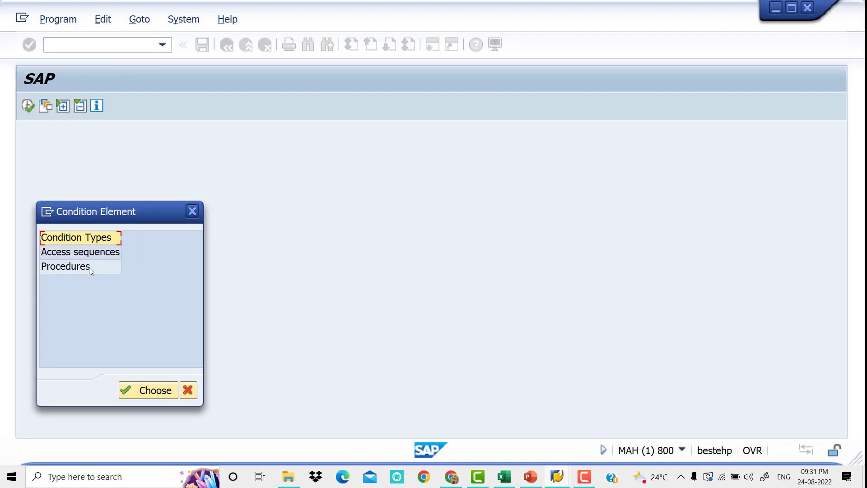
{"action": "left_click", "coordinate": [76, 268]}
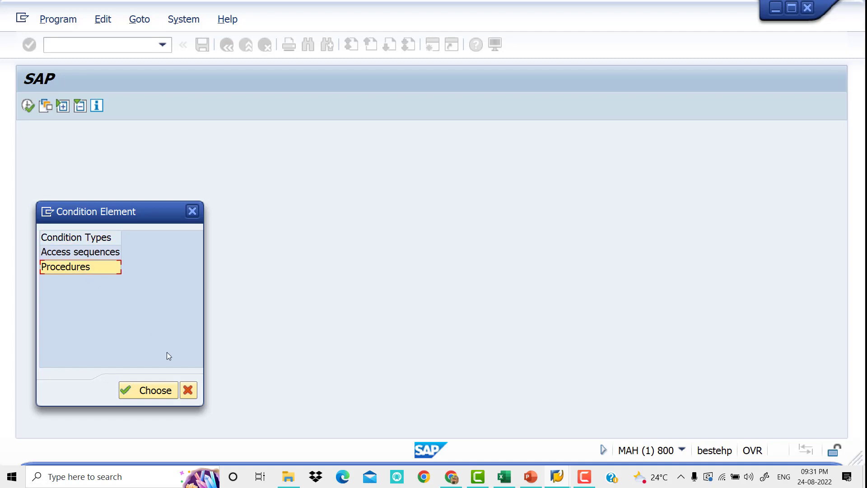
{"action": "left_click", "coordinate": [168, 391]}
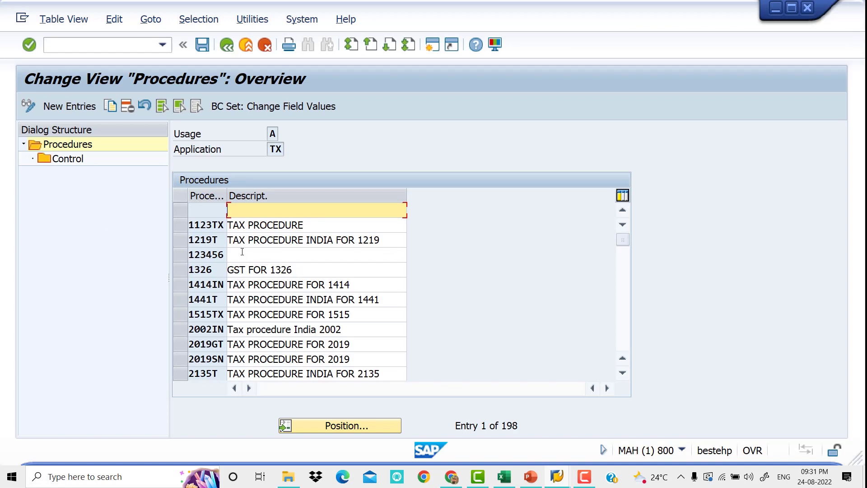
Look through the existing tax procedures and their descriptions, and return to the start of the list.
{"action": "left_click", "coordinate": [344, 427]}
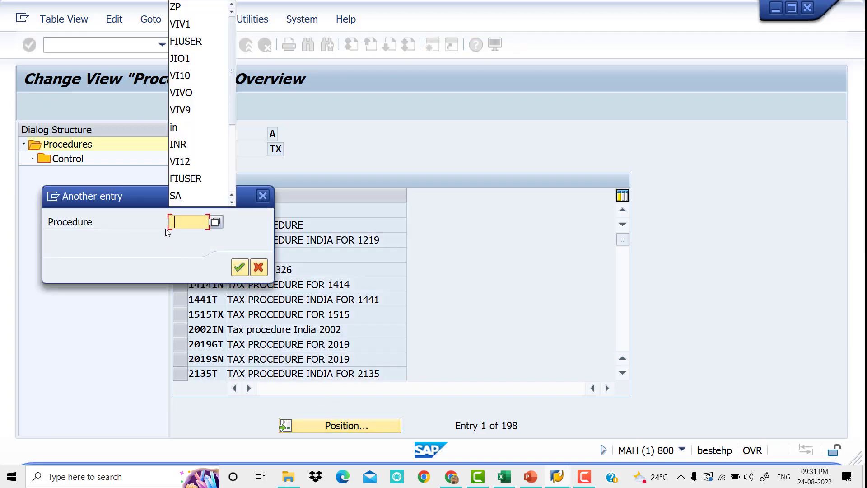
{"action": "left_click", "coordinate": [263, 197]}
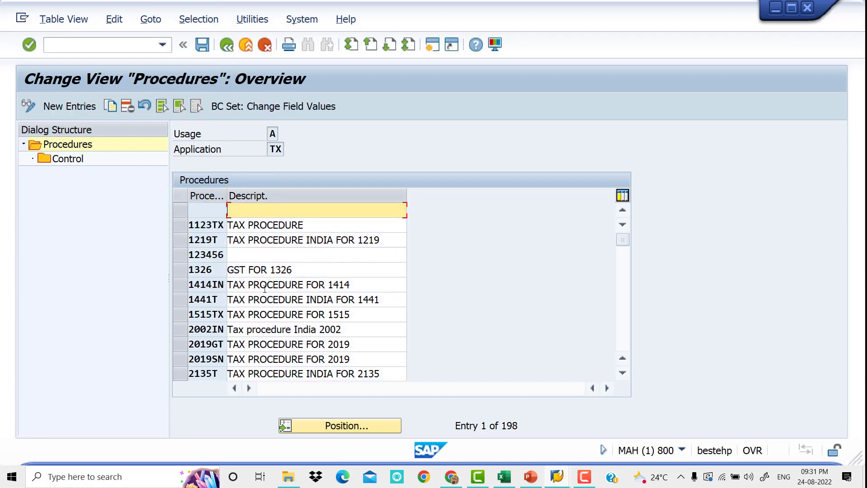
{"action": "left_click", "coordinate": [627, 283]}
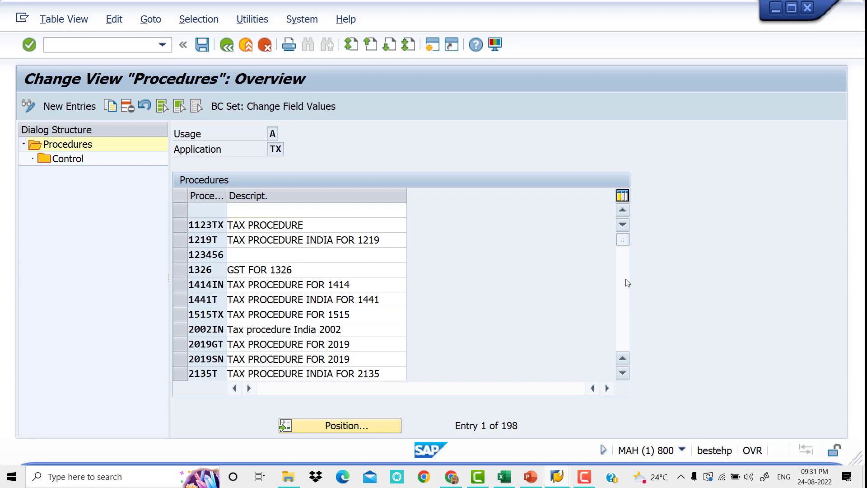
{"action": "left_click", "coordinate": [627, 283]}
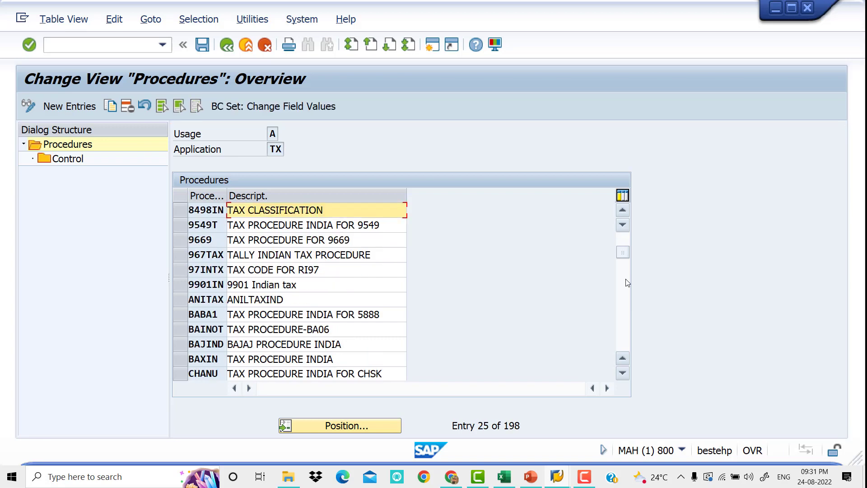
{"action": "left_click", "coordinate": [626, 296]}
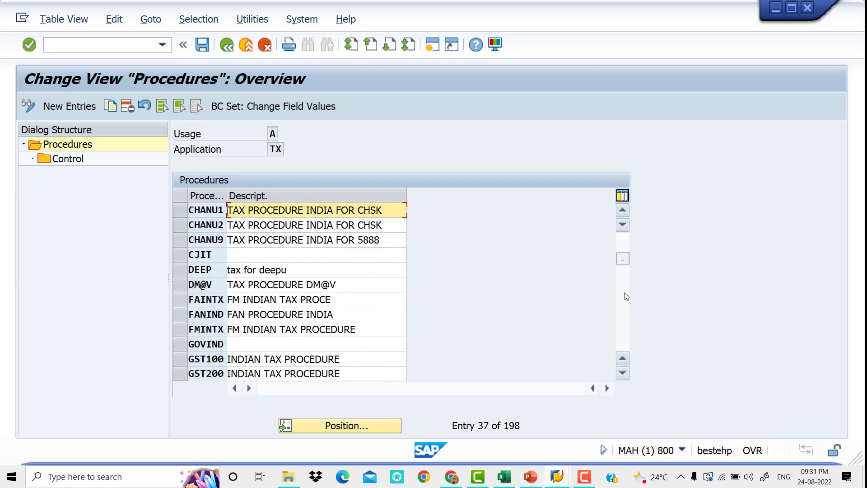
{"action": "left_click", "coordinate": [627, 296]}
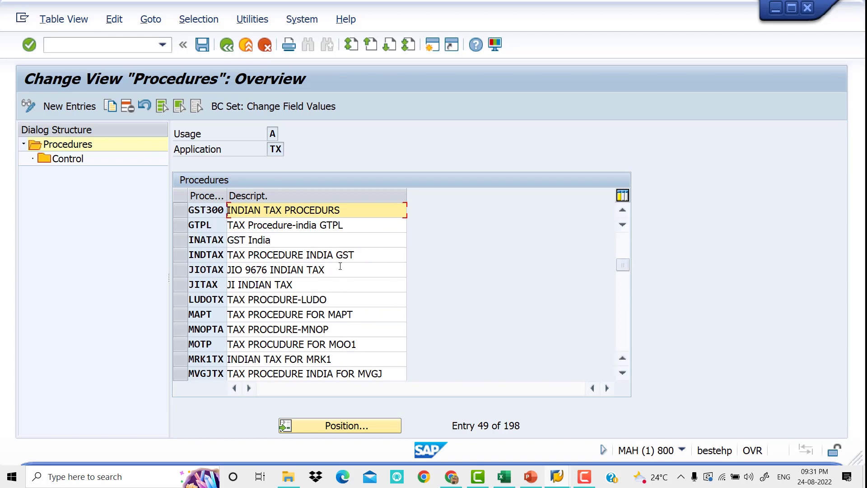
{"action": "left_click", "coordinate": [627, 320]}
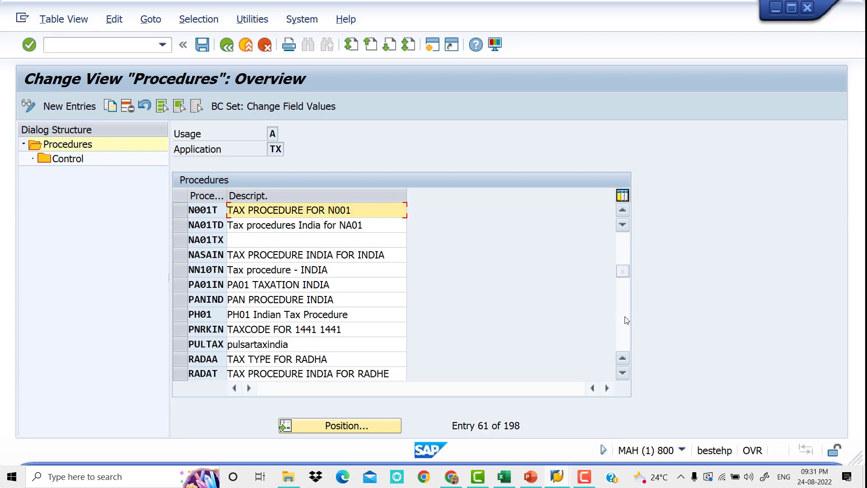
{"action": "left_click", "coordinate": [626, 320]}
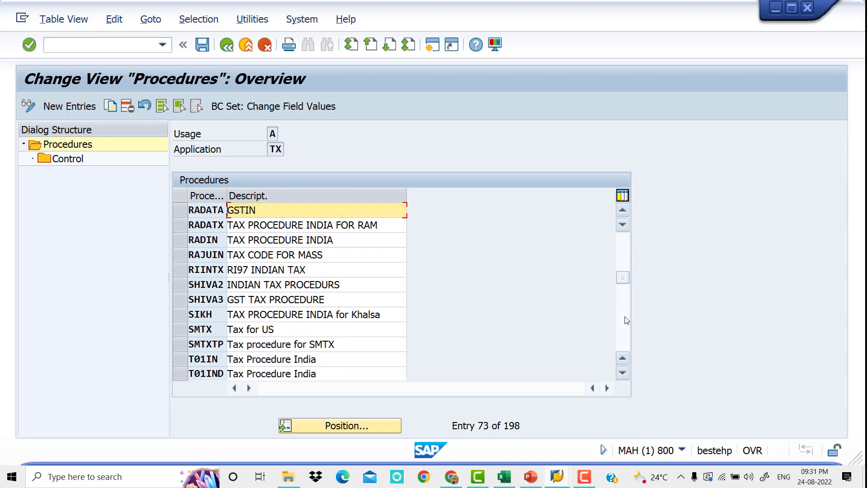
{"action": "left_click", "coordinate": [627, 320]}
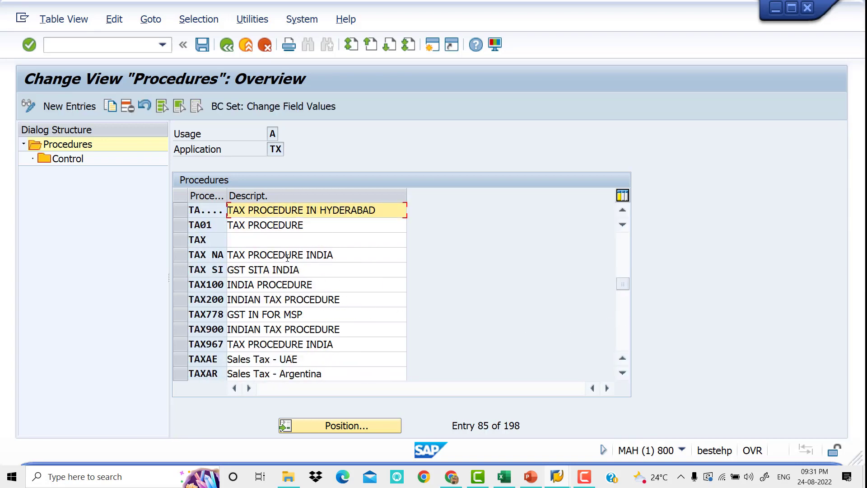
{"action": "left_click", "coordinate": [627, 321]}
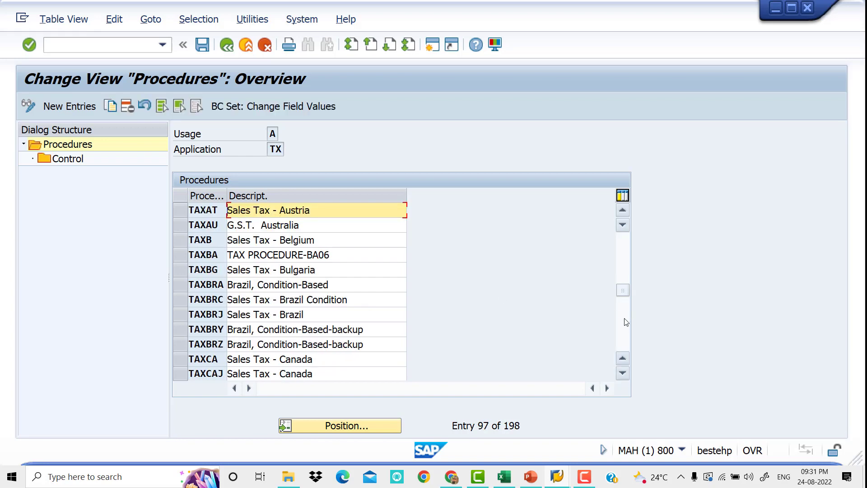
{"action": "left_click", "coordinate": [626, 321]}
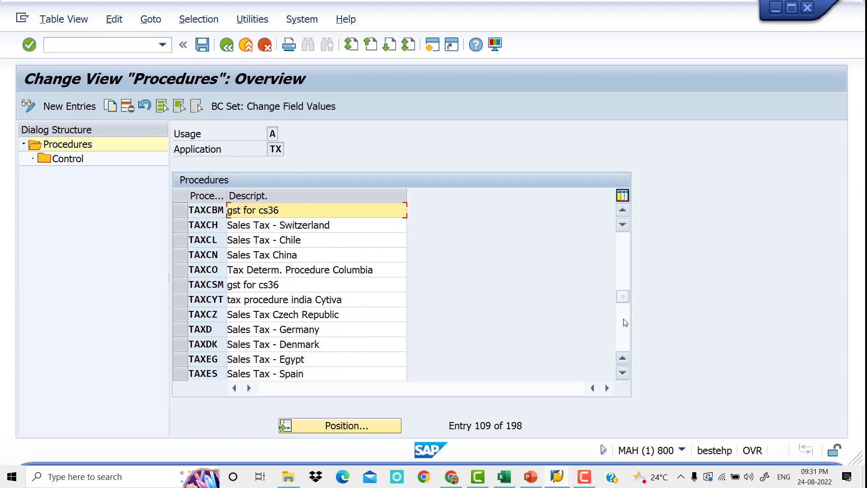
{"action": "left_click", "coordinate": [626, 322]}
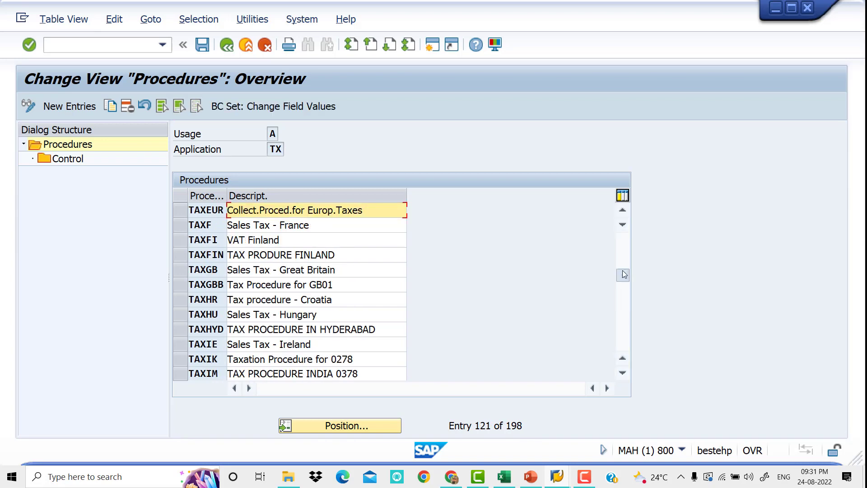
{"action": "left_click_drag", "start_coordinate": [623, 302], "coordinate": [623, 239]}
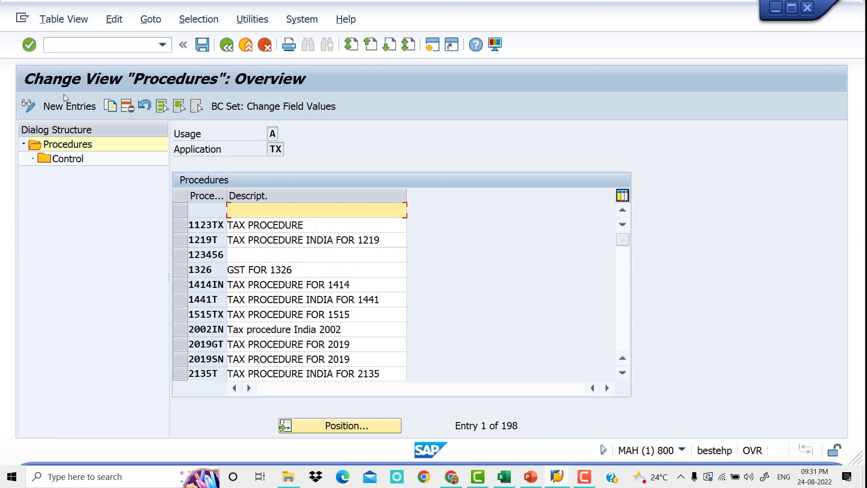
Add a new tax procedure entry with key VIVTAX and description TAX PROCEDURE.
{"action": "left_click", "coordinate": [80, 109]}
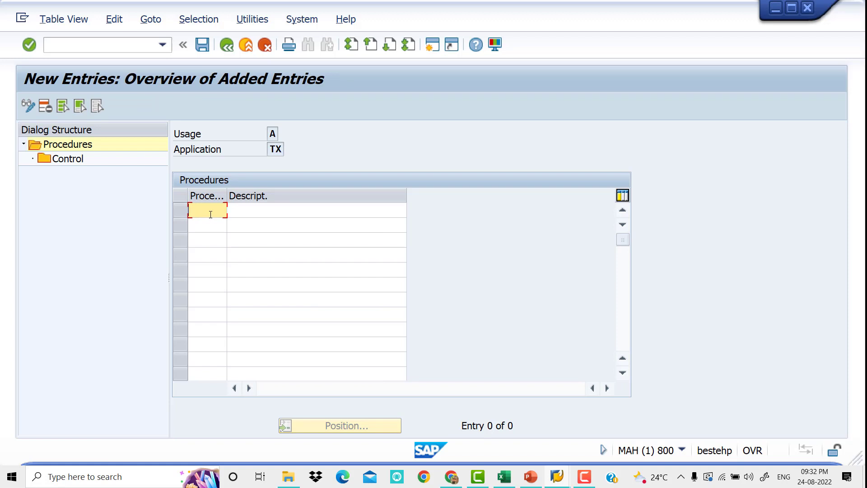
{"action": "type", "text": "VIVTAX"}
{"action": "key", "text": "Tab"}
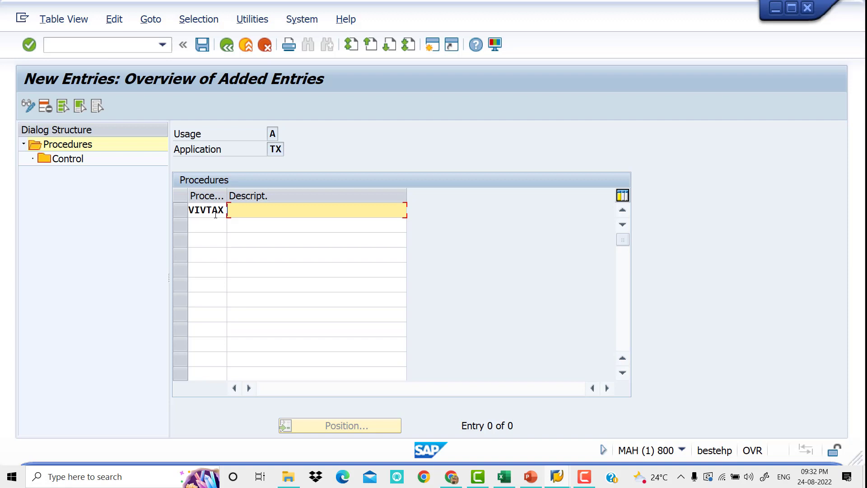
{"action": "type", "text": "TAX PROCEDURE"}
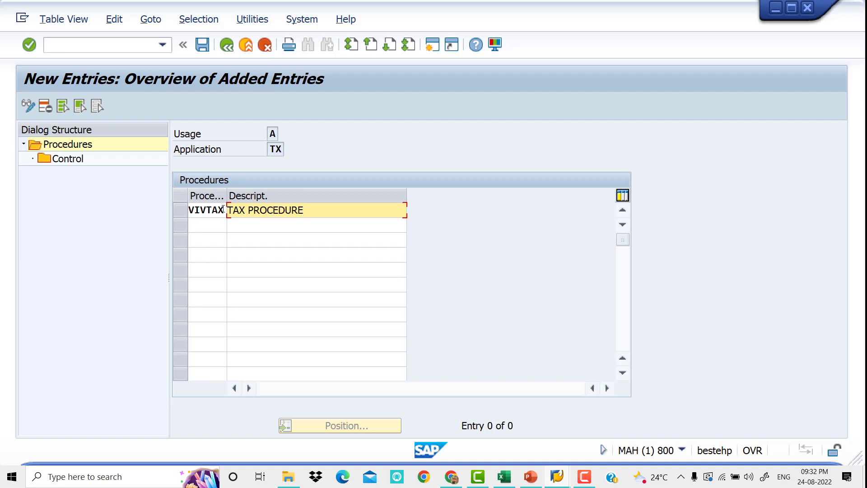
Extend the VIVTAX description to TAX PROCEDURE FOR VIVO and save the entry under the proposed customizing request.
{"action": "type", "text": " FOR VIVO"}
{"action": "key", "text": "Return"}
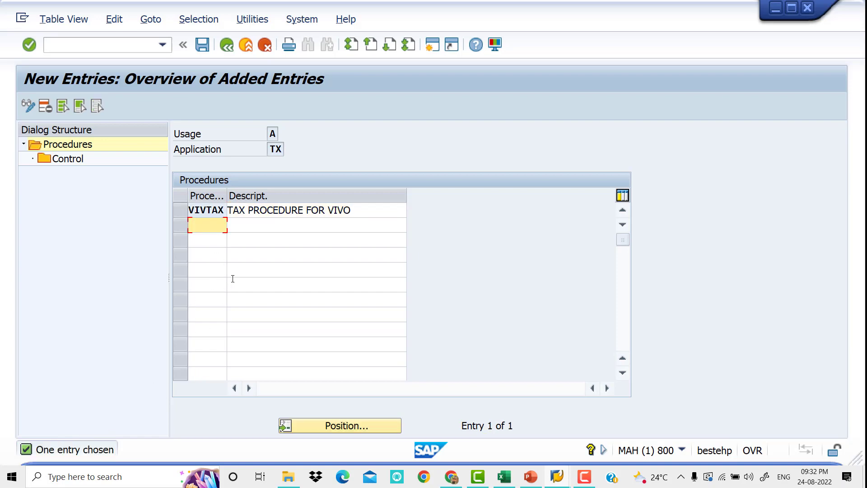
{"action": "left_click", "coordinate": [206, 47]}
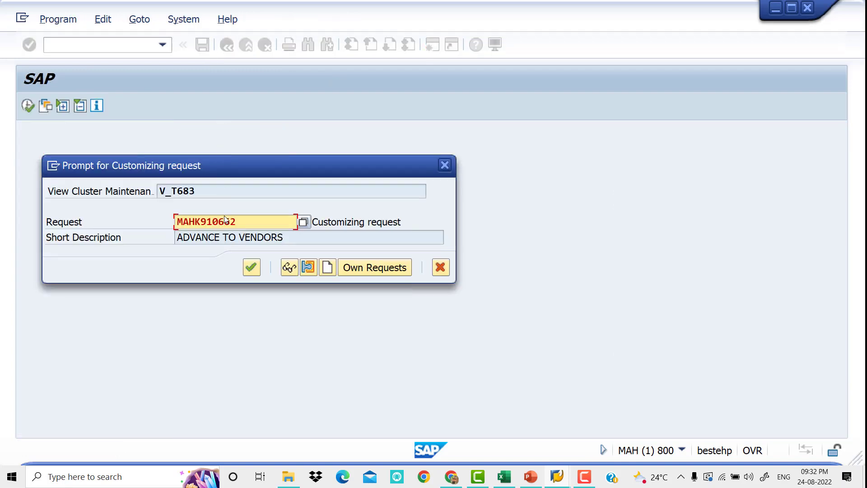
{"action": "left_click", "coordinate": [252, 269]}
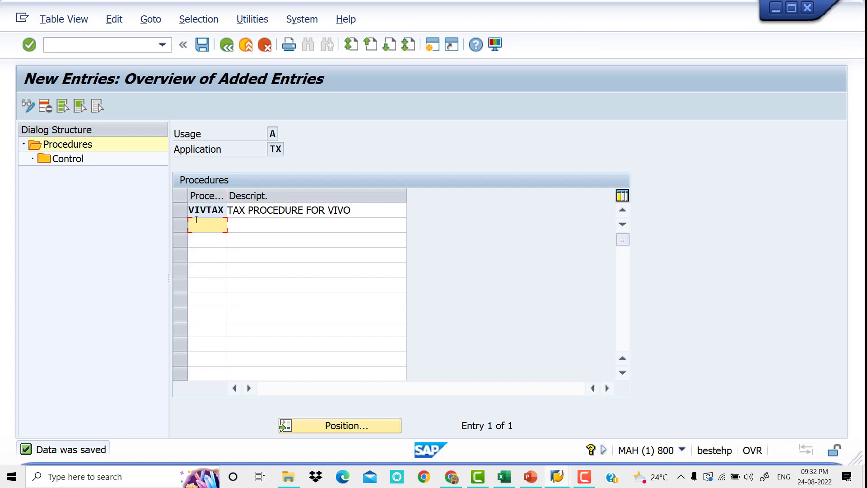
Open the control data of procedure VIVTAX and start adding new entries.
{"action": "left_click", "coordinate": [184, 211]}
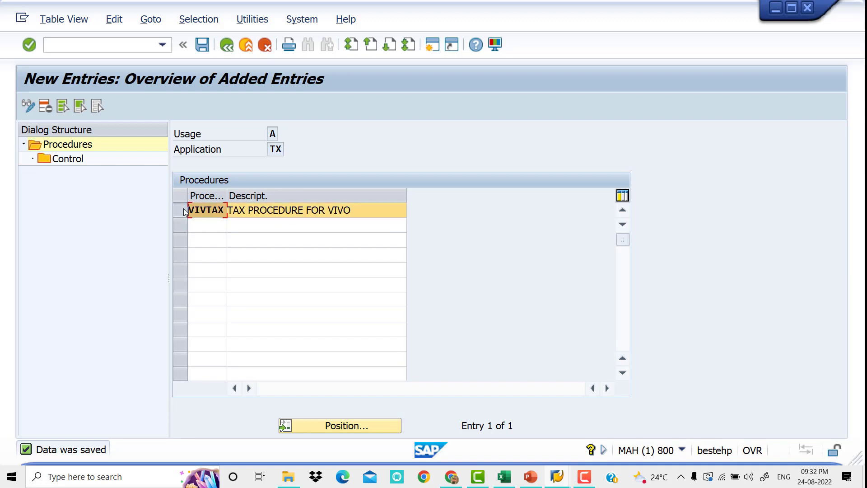
{"action": "left_click", "coordinate": [78, 161]}
{"action": "double_click", "coordinate": [79, 161]}
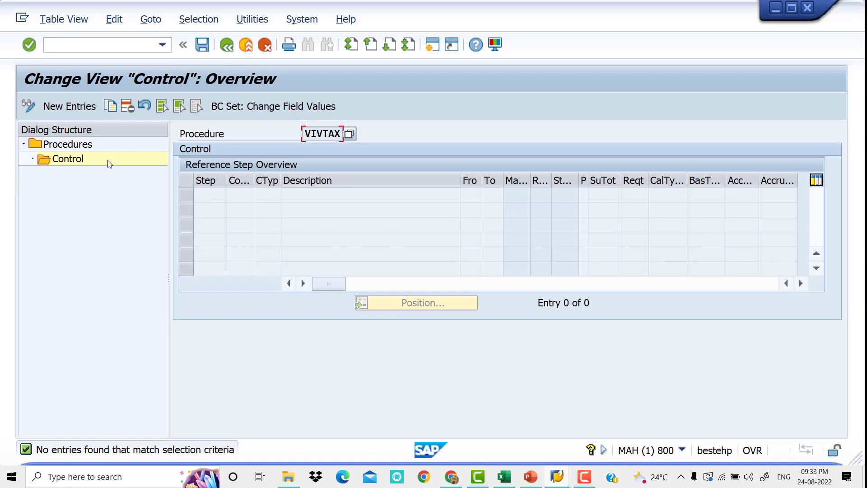
{"action": "left_click", "coordinate": [83, 111]}
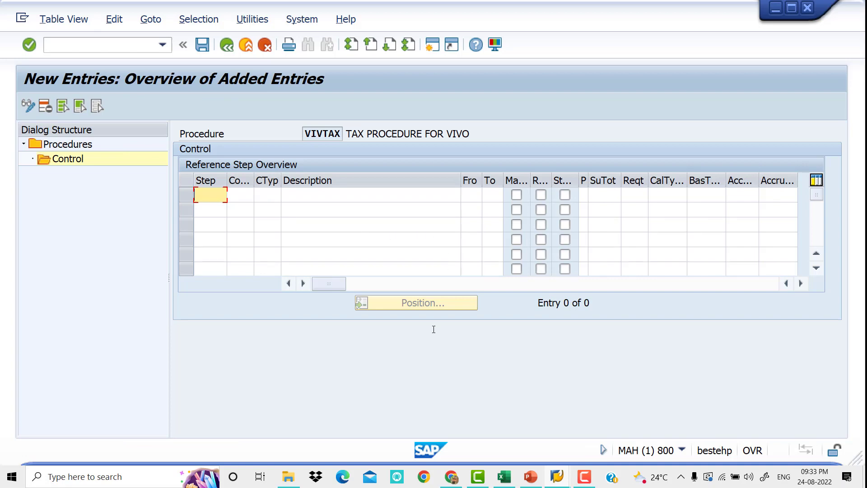
Switch to PowerPoint, review the goods purchase example with 18% GST and the configuration steps slide, and return to SAP.
{"action": "mouse_move", "coordinate": [536, 483]}
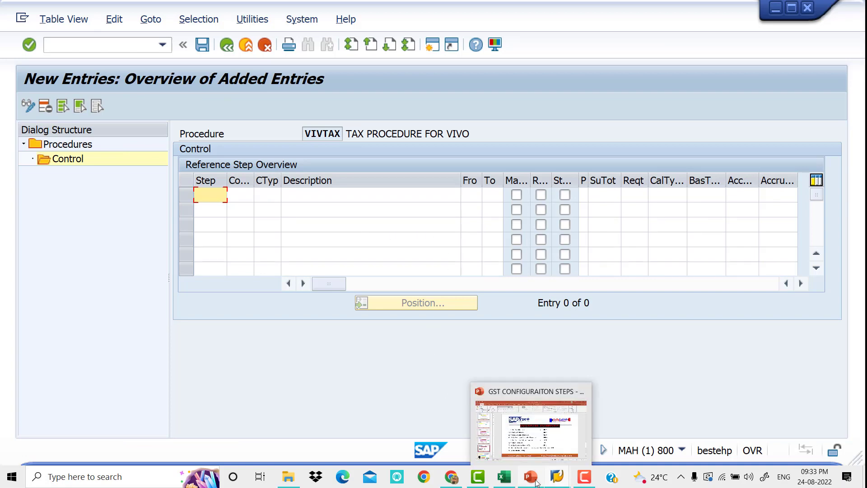
{"action": "left_click", "coordinate": [518, 437]}
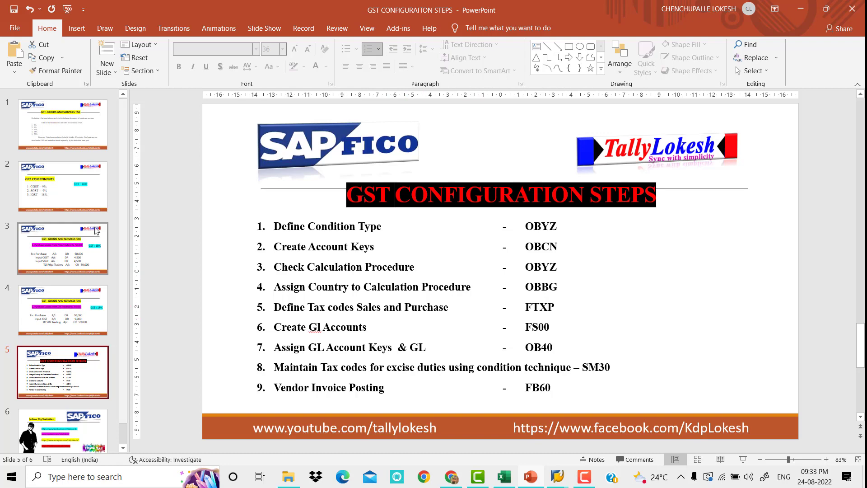
{"action": "left_click", "coordinate": [62, 248]}
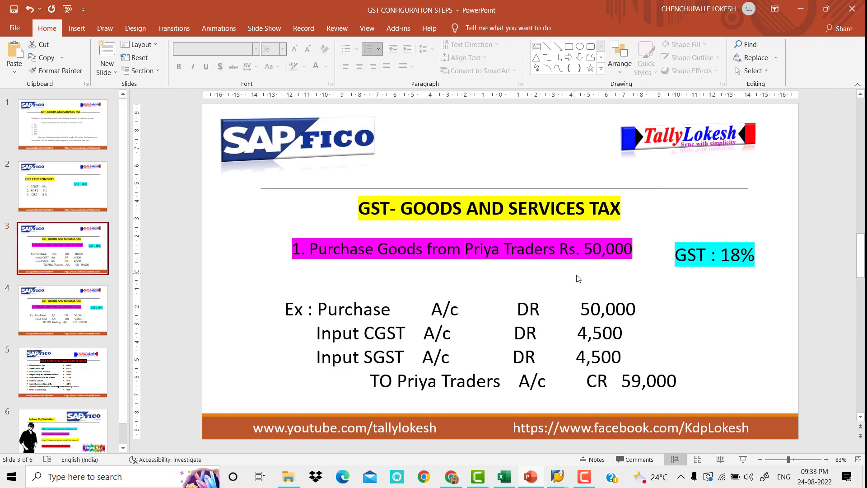
{"action": "left_click_drag", "start_coordinate": [579, 309], "coordinate": [635, 308]}
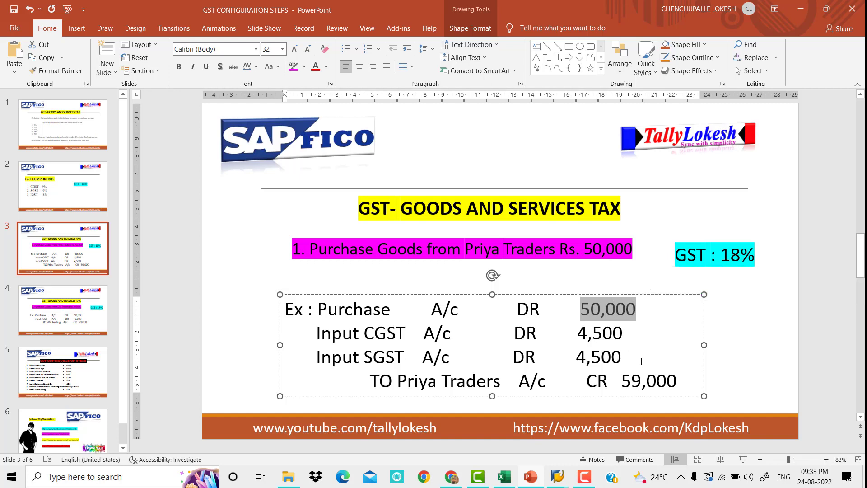
{"action": "left_click", "coordinate": [754, 338]}
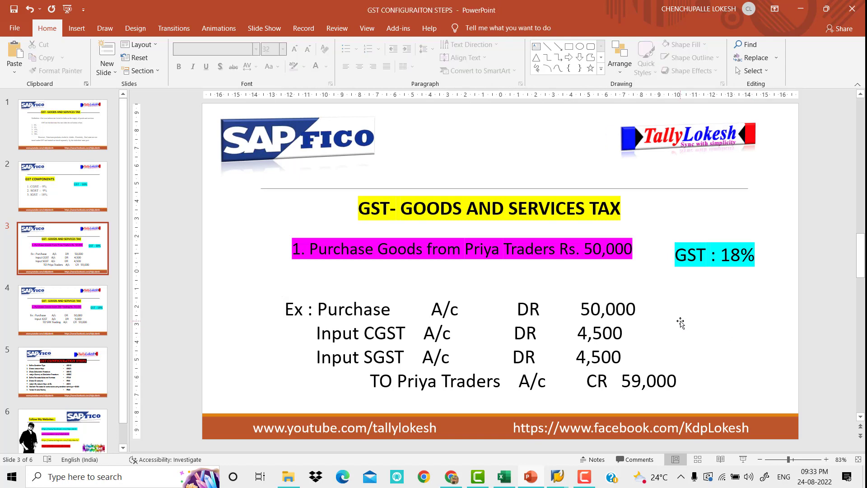
{"action": "left_click", "coordinate": [102, 364]}
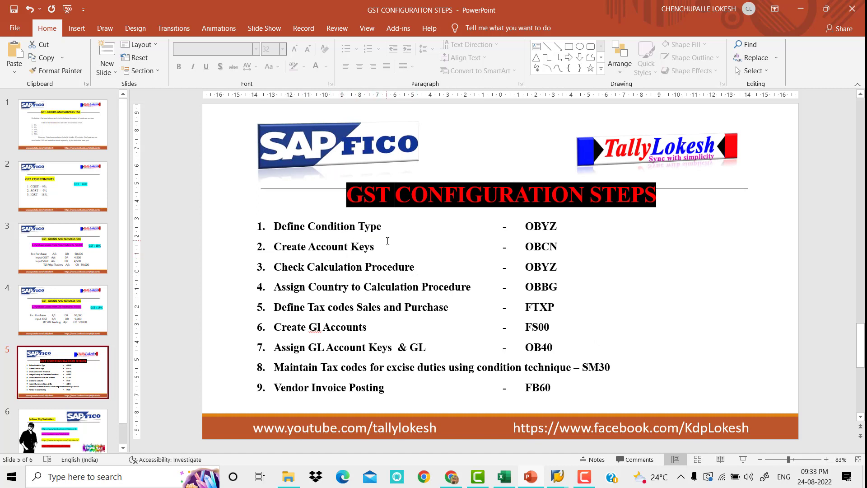
{"action": "mouse_move", "coordinate": [558, 474]}
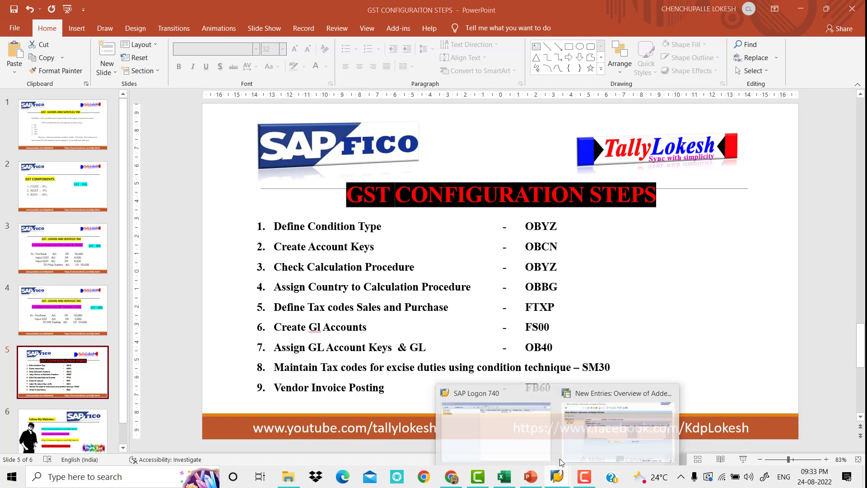
{"action": "left_click", "coordinate": [605, 433]}
Enter 10 as the step number in the first control row of VIVTAX.
{"action": "left_click", "coordinate": [219, 195]}
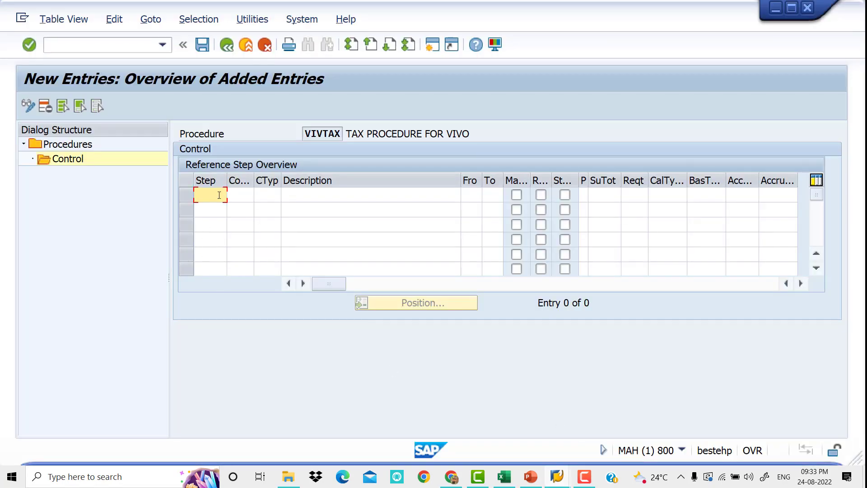
{"action": "key", "text": "Tab"}
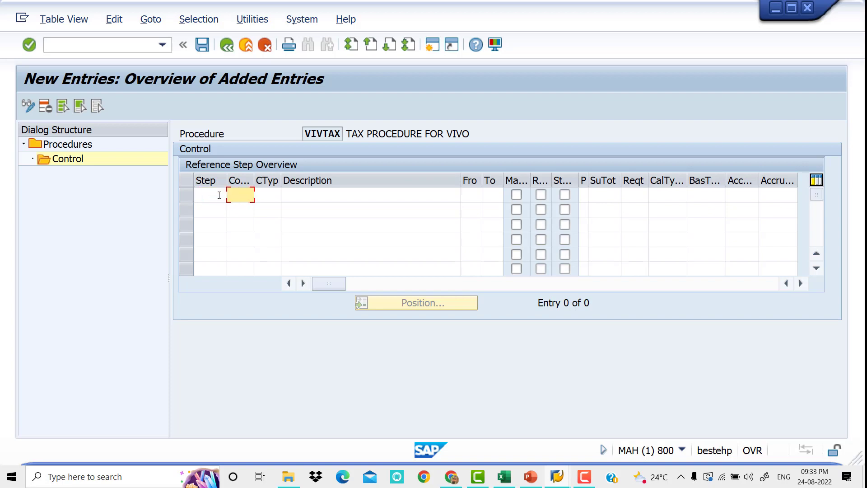
{"action": "left_click", "coordinate": [279, 195]}
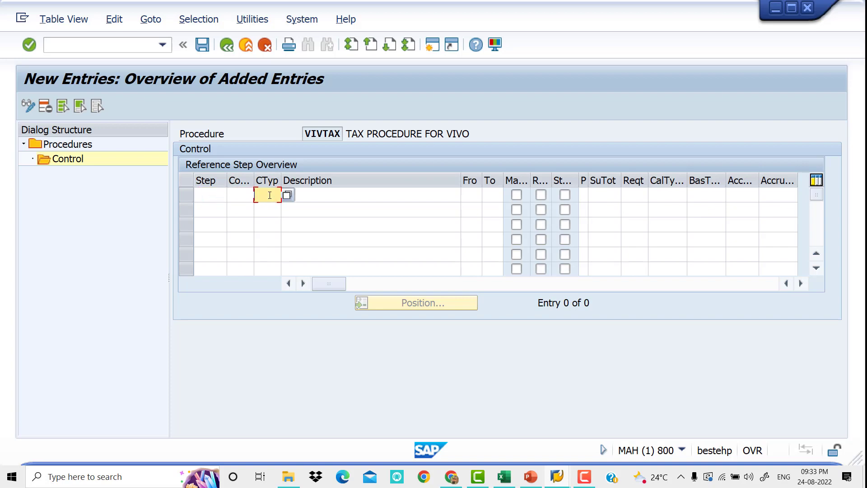
{"action": "left_click", "coordinate": [231, 196]}
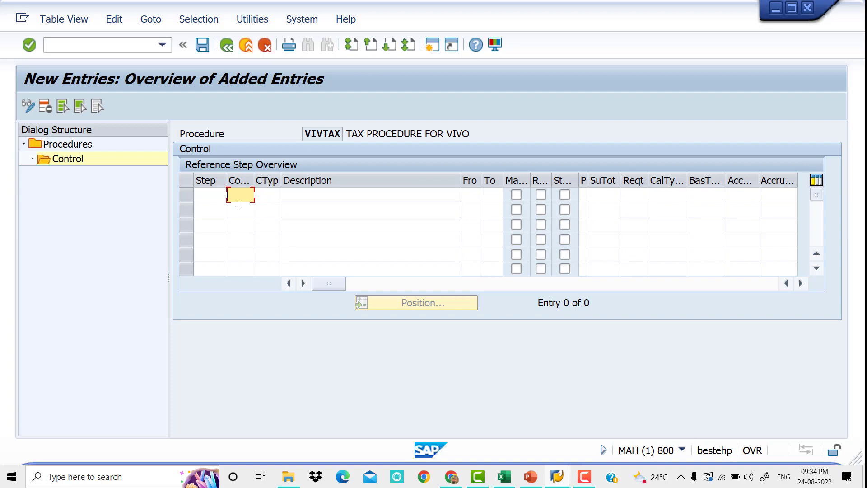
{"action": "left_click", "coordinate": [203, 194]}
{"action": "type", "text": "10"}
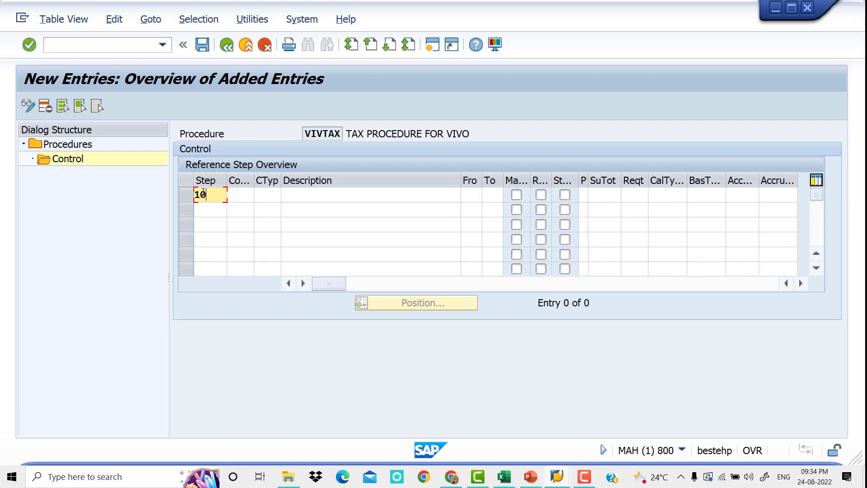
{"action": "key", "text": "Tab"}
{"action": "key", "text": "Tab"}
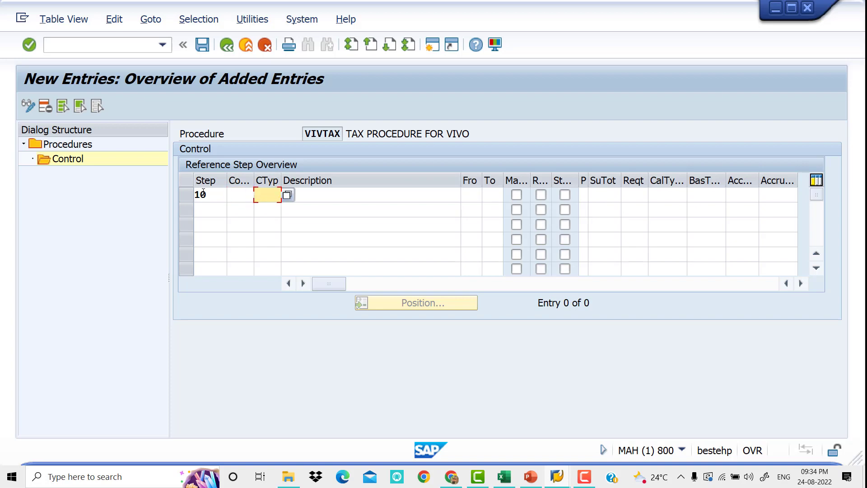
Pick condition type BSAM from the list of possible values for step 10 and give it the description Base Amount.
{"action": "left_click", "coordinate": [288, 195]}
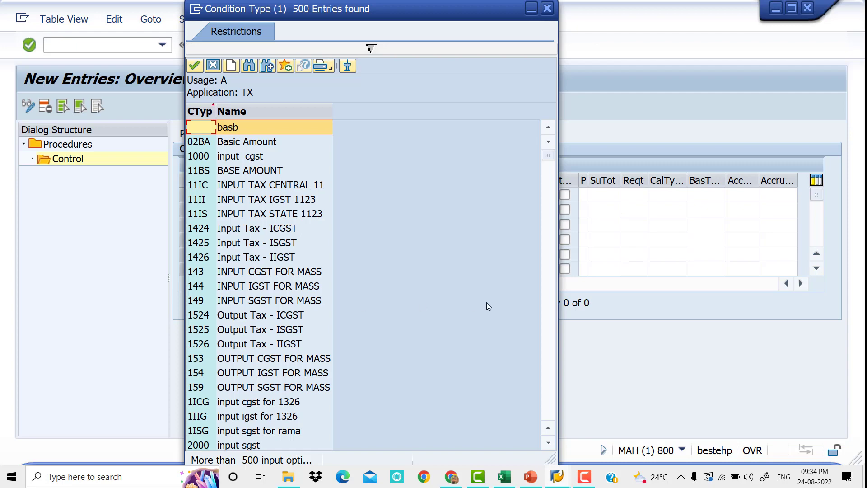
{"action": "left_click", "coordinate": [549, 327]}
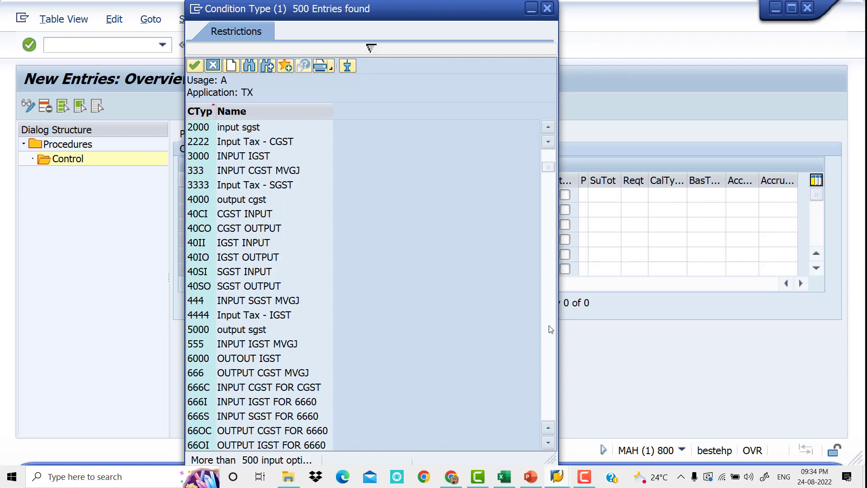
{"action": "left_click", "coordinate": [549, 329]}
{"action": "left_click", "coordinate": [550, 329]}
{"action": "left_click", "coordinate": [549, 329]}
{"action": "left_click", "coordinate": [549, 328]}
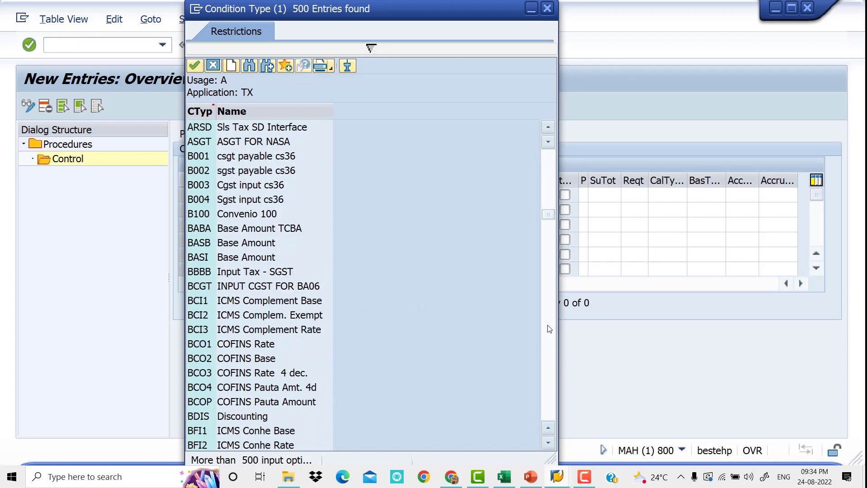
{"action": "left_click", "coordinate": [549, 328]}
{"action": "left_click", "coordinate": [546, 321]}
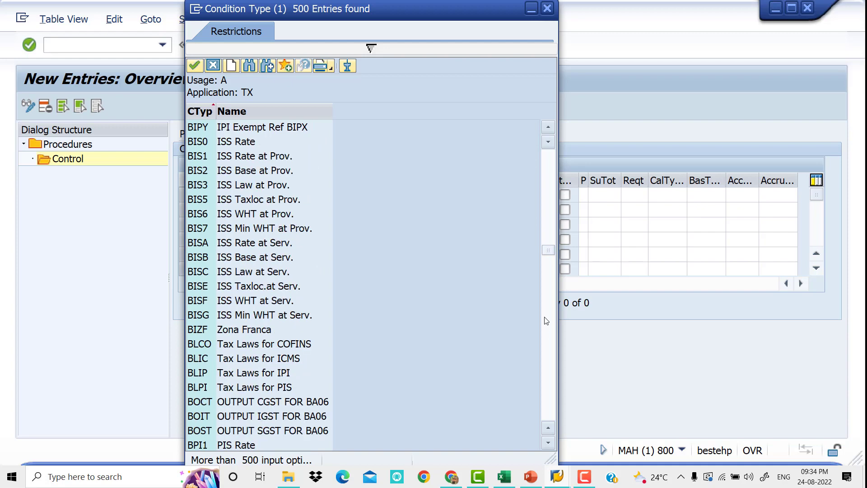
{"action": "left_click", "coordinate": [546, 320]}
{"action": "left_click", "coordinate": [546, 321]}
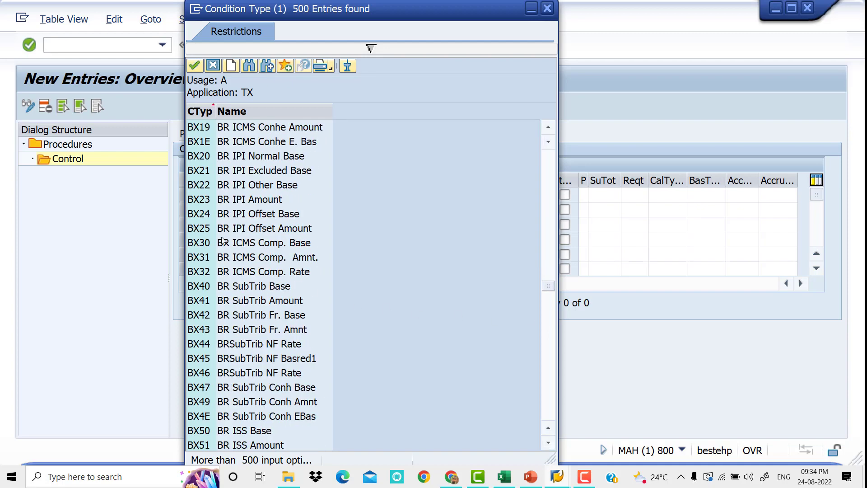
{"action": "scroll", "coordinate": [246, 306], "scroll_direction": "down", "scroll_amount": 2}
{"action": "scroll", "coordinate": [245, 305], "scroll_direction": "down", "scroll_amount": 12}
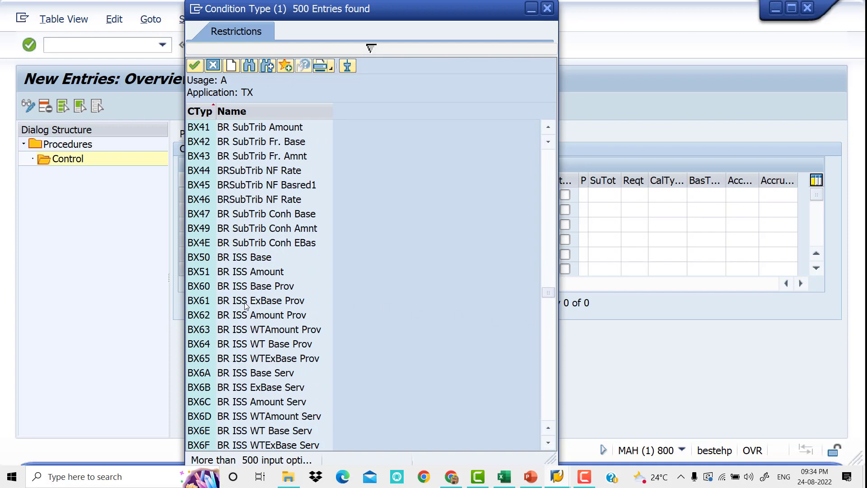
{"action": "scroll", "coordinate": [245, 302], "scroll_direction": "down", "scroll_amount": 7}
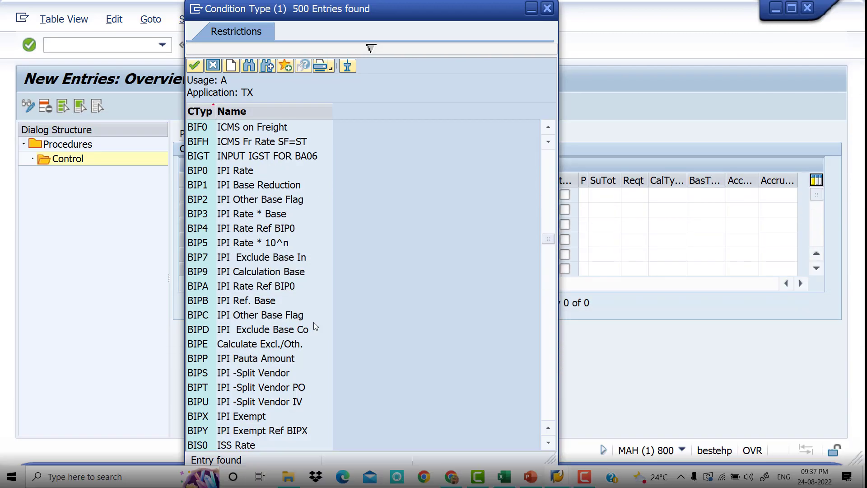
{"action": "scroll", "coordinate": [313, 321], "scroll_direction": "down", "scroll_amount": 5}
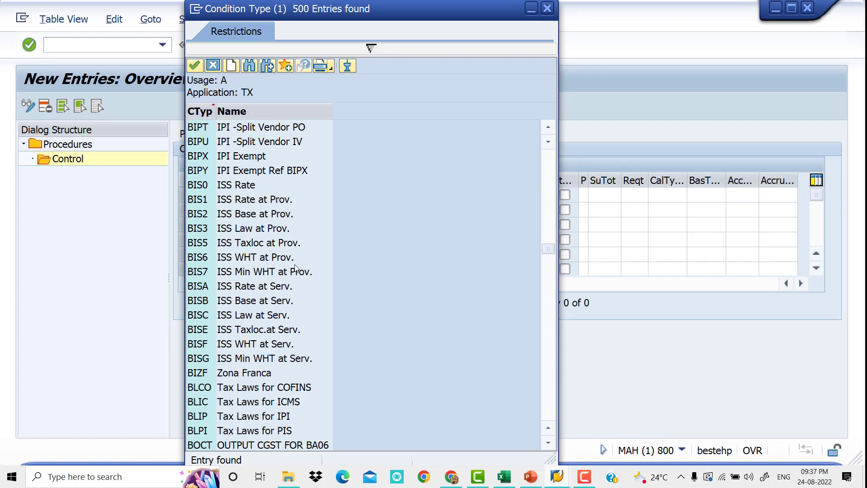
{"action": "scroll", "coordinate": [294, 267], "scroll_direction": "down", "scroll_amount": 4}
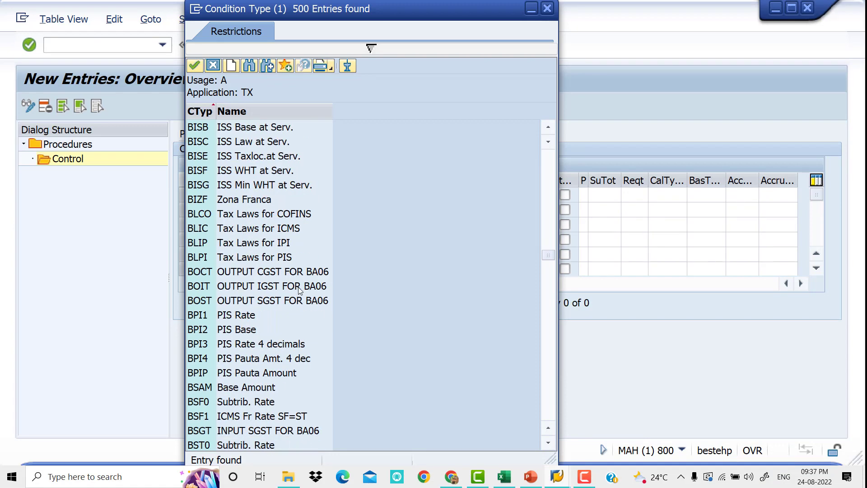
{"action": "double_click", "coordinate": [264, 390]}
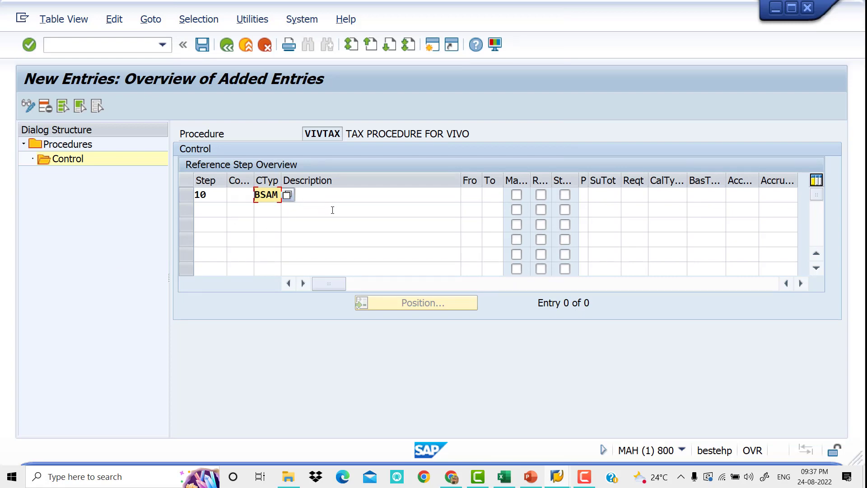
{"action": "left_click", "coordinate": [365, 191]}
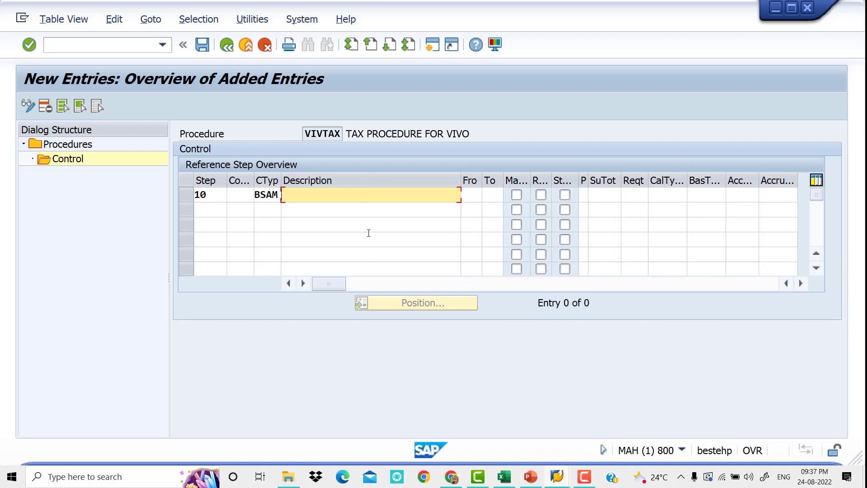
{"action": "type", "text": "Base Amount"}
Add control step 20 with condition type VGST, calculated from step 10 to step 10.
{"action": "left_click", "coordinate": [219, 209]}
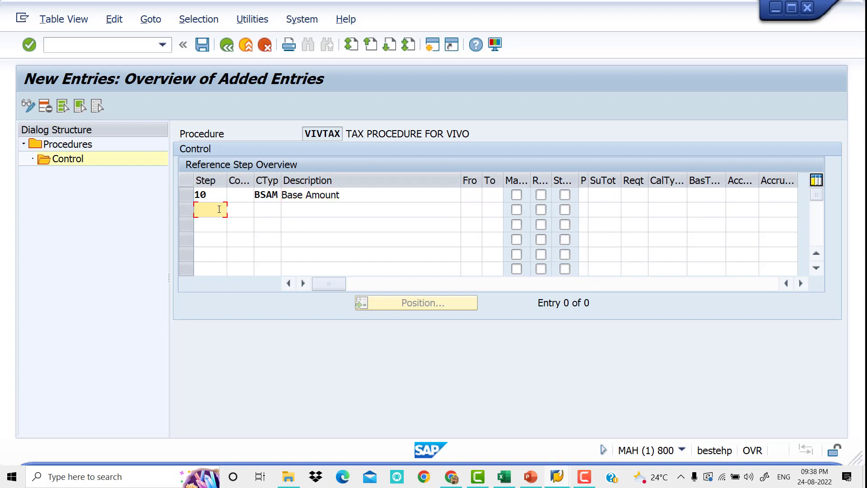
{"action": "type", "text": "20"}
{"action": "key", "text": "Tab"}
{"action": "key", "text": "Tab"}
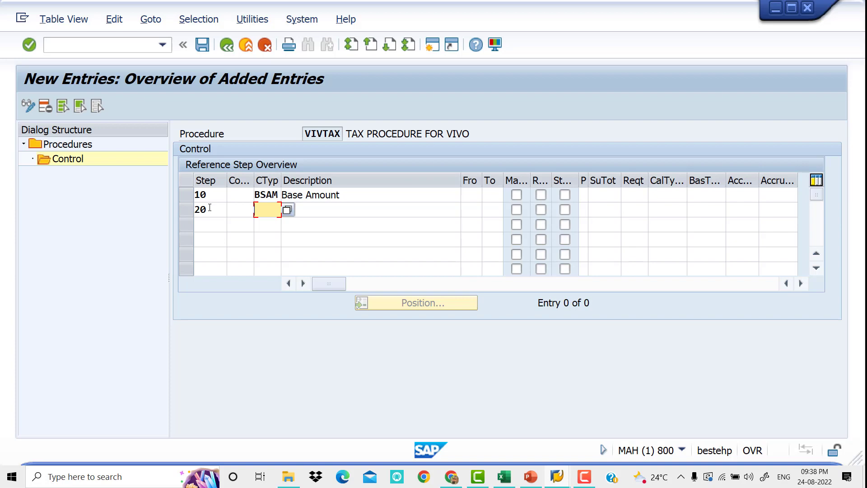
{"action": "type", "text": "VGST"}
{"action": "key", "text": "Tab"}
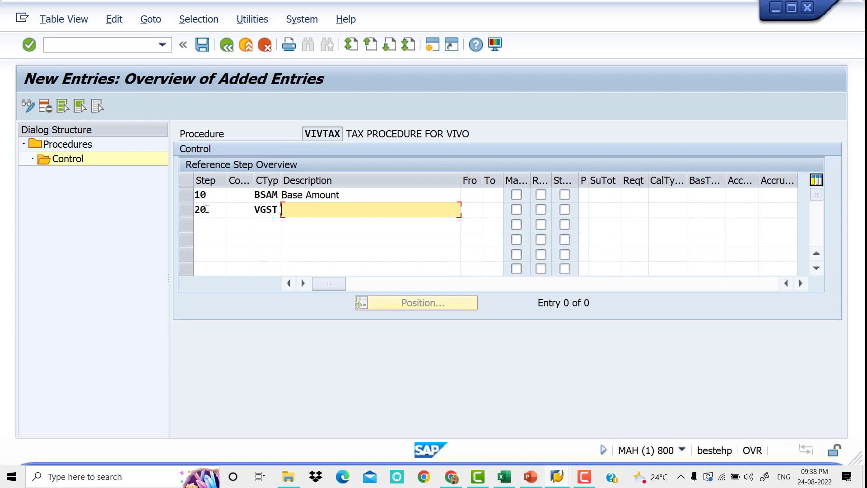
{"action": "key", "text": "Tab"}
{"action": "type", "text": "10"}
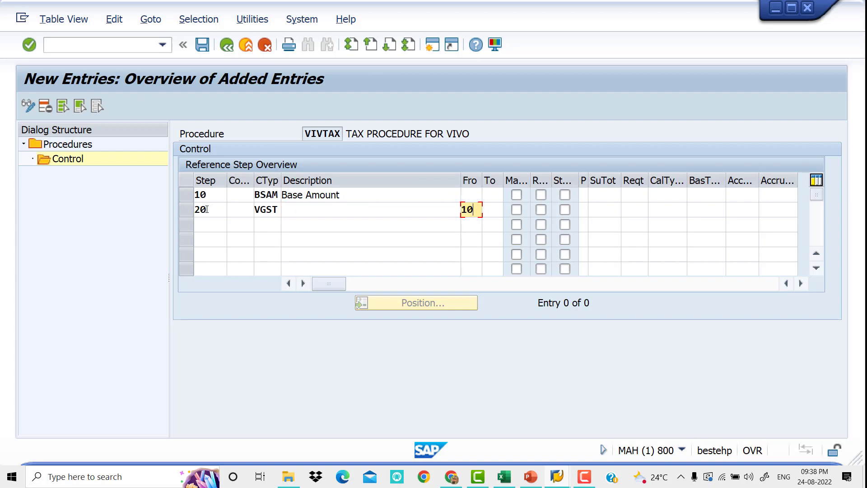
{"action": "key", "text": "Tab"}
{"action": "type", "text": "10"}
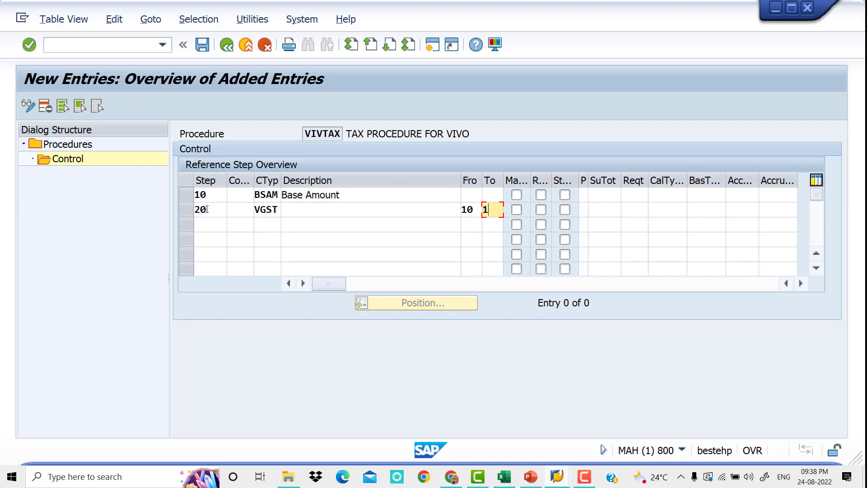
Assign account key VI1 to step 20 with condition type VGST.
{"action": "key", "text": "Tab"}
{"action": "key", "text": "Tab"}
{"action": "key", "text": "Tab"}
{"action": "key", "text": "Tab"}
{"action": "key", "text": "Tab"}
{"action": "key", "text": "Tab"}
{"action": "key", "text": "Tab"}
{"action": "key", "text": "Tab"}
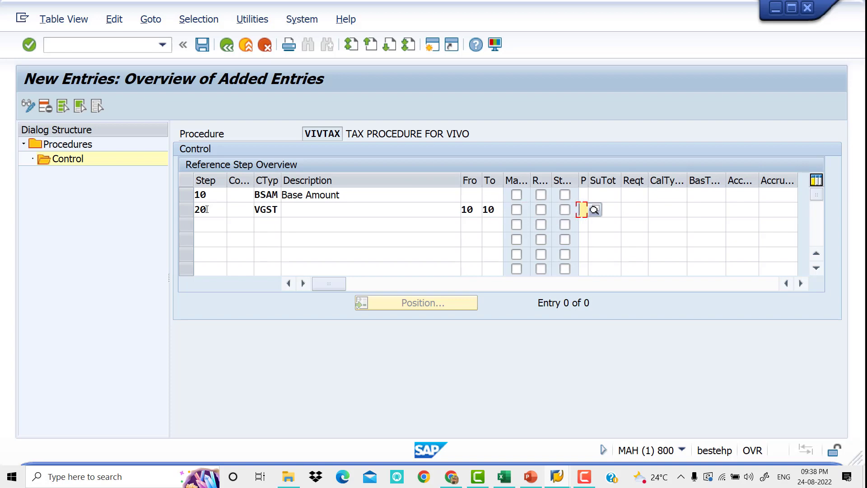
{"action": "key", "text": "Tab"}
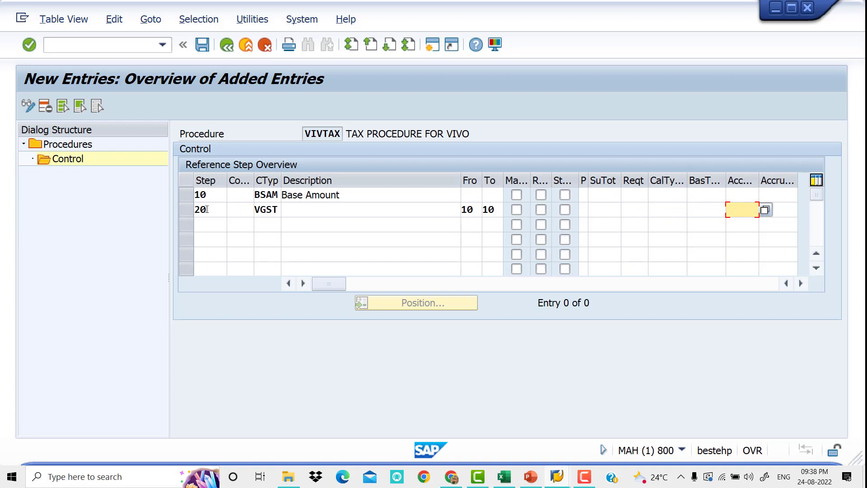
{"action": "type", "text": "VI1"}
{"action": "key", "text": "Tab"}
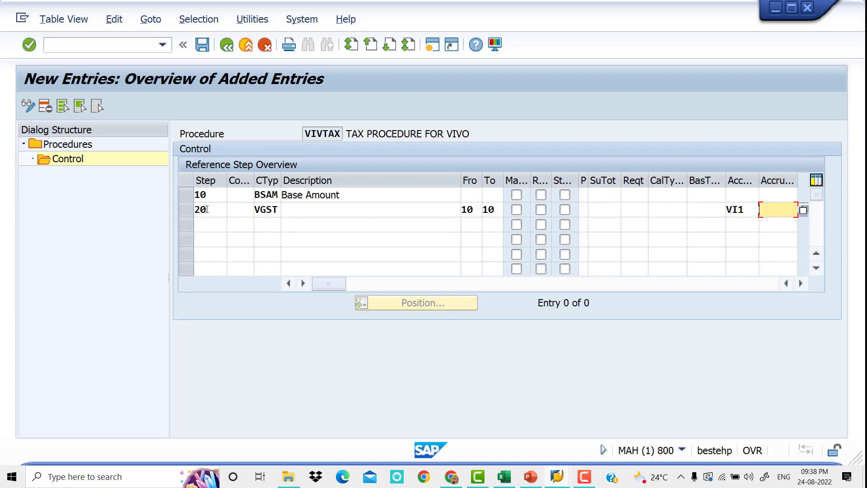
Add control step 30 with condition type OGST, calculated from step 10 to step 10.
{"action": "left_click", "coordinate": [222, 223]}
{"action": "type", "text": "30"}
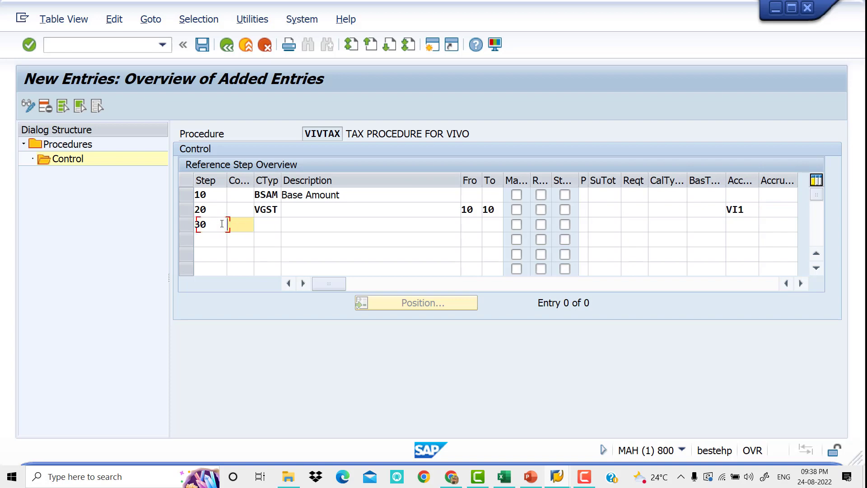
{"action": "key", "text": "Tab"}
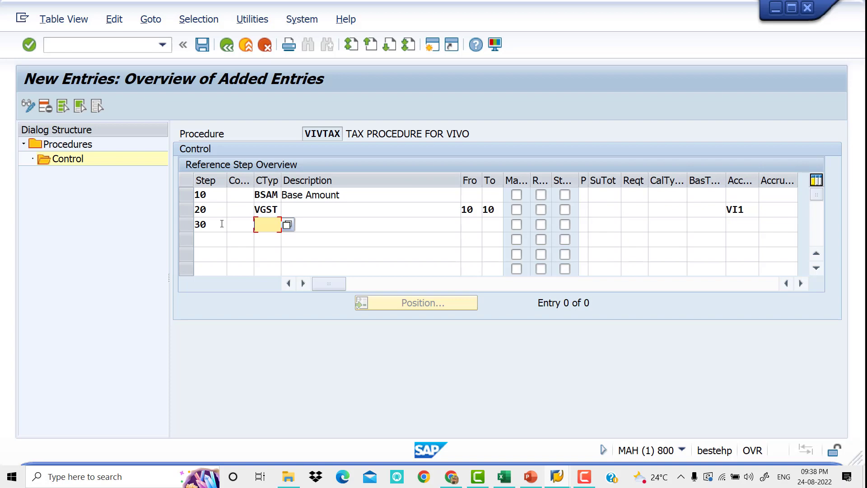
{"action": "type", "text": "OGST"}
{"action": "key", "text": "Tab"}
{"action": "key", "text": "Tab"}
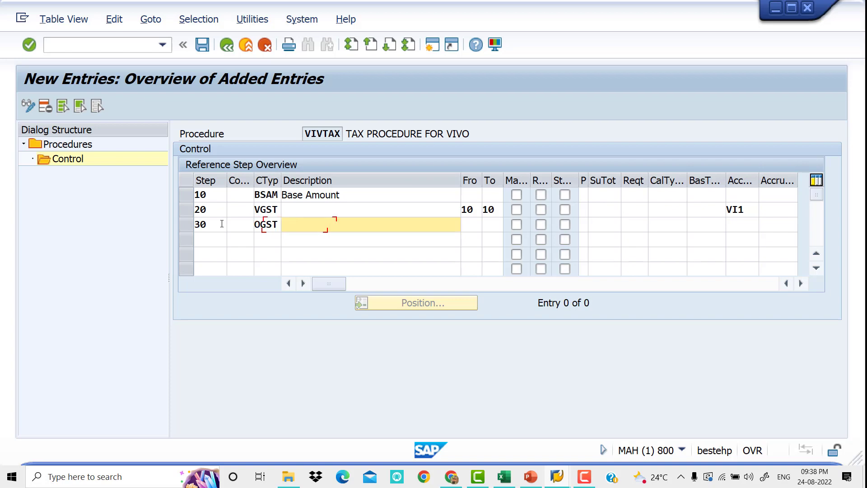
{"action": "type", "text": "10"}
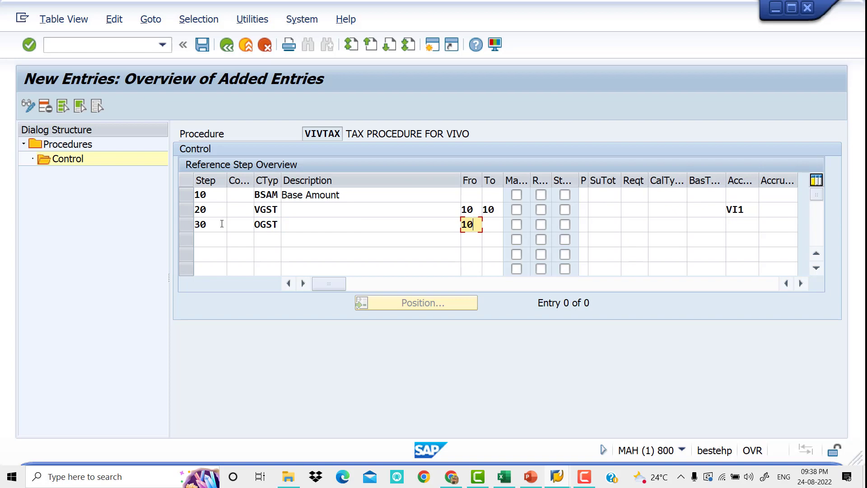
{"action": "key", "text": "Tab"}
{"action": "type", "text": "10"}
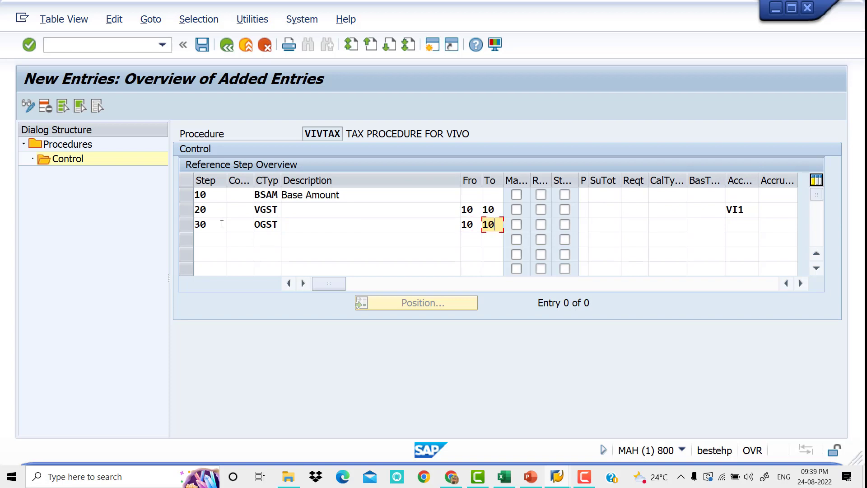
Assign account key VI2 to step 30 with condition type OGST.
{"action": "key", "text": "Tab"}
{"action": "key", "text": "Tab"}
{"action": "key", "text": "Tab"}
{"action": "key", "text": "Tab"}
{"action": "key", "text": "Tab"}
{"action": "key", "text": "Tab"}
{"action": "key", "text": "Tab"}
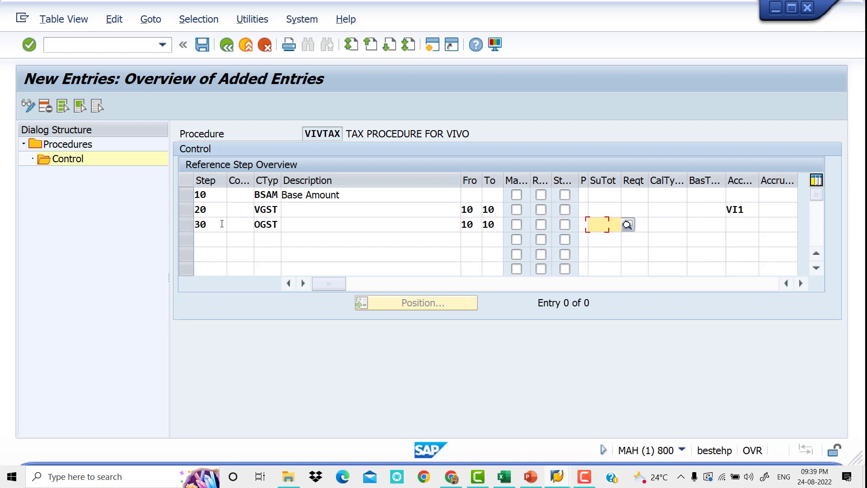
{"action": "key", "text": "Tab"}
{"action": "key", "text": "Tab"}
{"action": "type", "text": "V"}
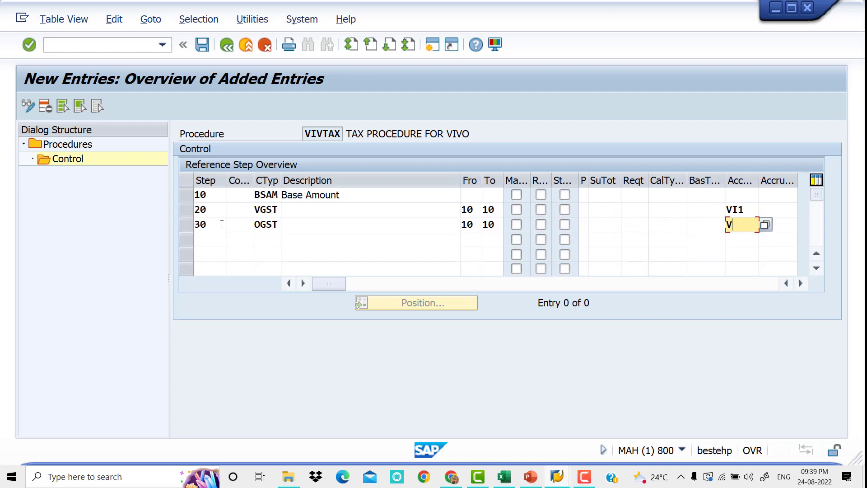
{"action": "type", "text": "I2"}
{"action": "key", "text": "Tab"}
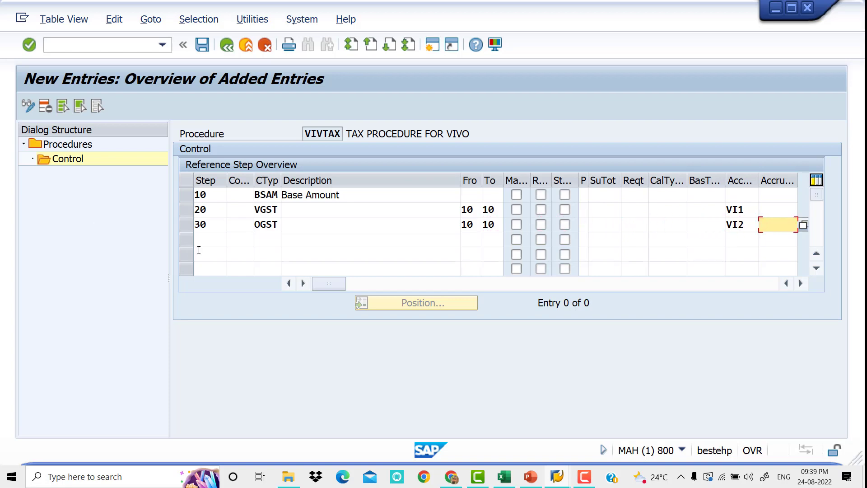
Add control step 40 with condition type LGST, calculated from step 10 to step 10.
{"action": "left_click", "coordinate": [207, 239]}
{"action": "type", "text": "40"}
{"action": "key", "text": "Tab"}
{"action": "key", "text": "Tab"}
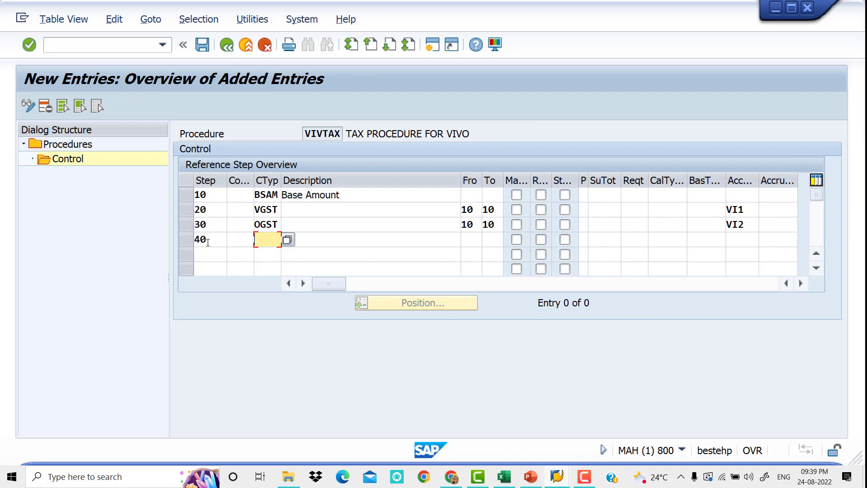
{"action": "type", "text": "LGST"}
{"action": "key", "text": "Tab"}
{"action": "key", "text": "Tab"}
{"action": "type", "text": "10"}
{"action": "key", "text": "Tab"}
{"action": "type", "text": "10"}
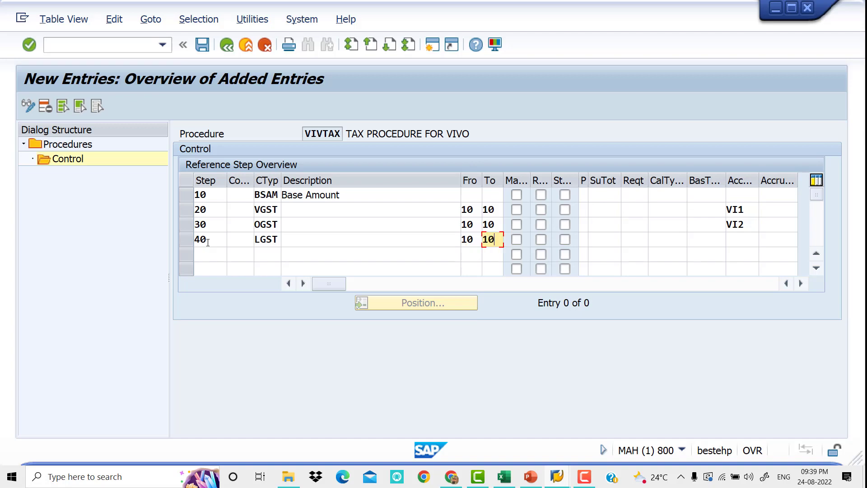
Assign account key VI3 to step 40 and save the control entries of procedure VIVTAX.
{"action": "key", "text": "Tab"}
{"action": "key", "text": "Tab"}
{"action": "key", "text": "Tab"}
{"action": "key", "text": "Tab"}
{"action": "key", "text": "Tab"}
{"action": "key", "text": "Tab"}
{"action": "key", "text": "Tab"}
{"action": "key", "text": "Tab"}
{"action": "key", "text": "Tab"}
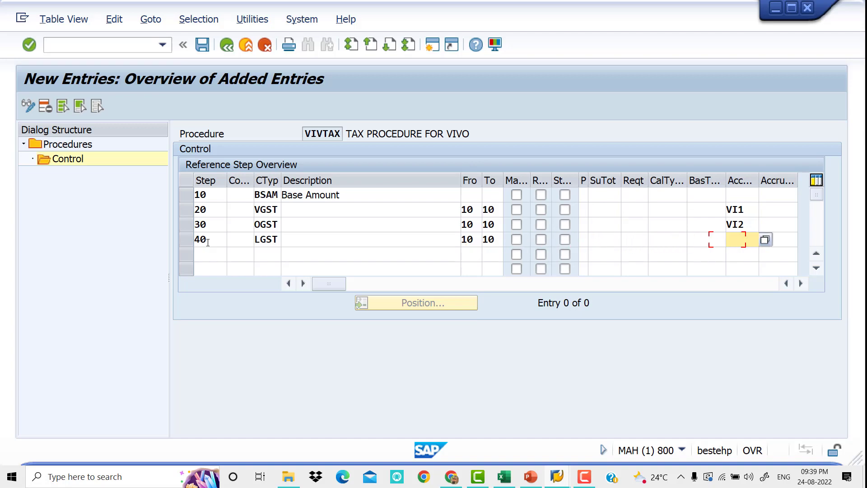
{"action": "type", "text": "VI2"}
{"action": "key", "text": "BackSpace"}
{"action": "type", "text": "3"}
{"action": "key", "text": "Tab"}
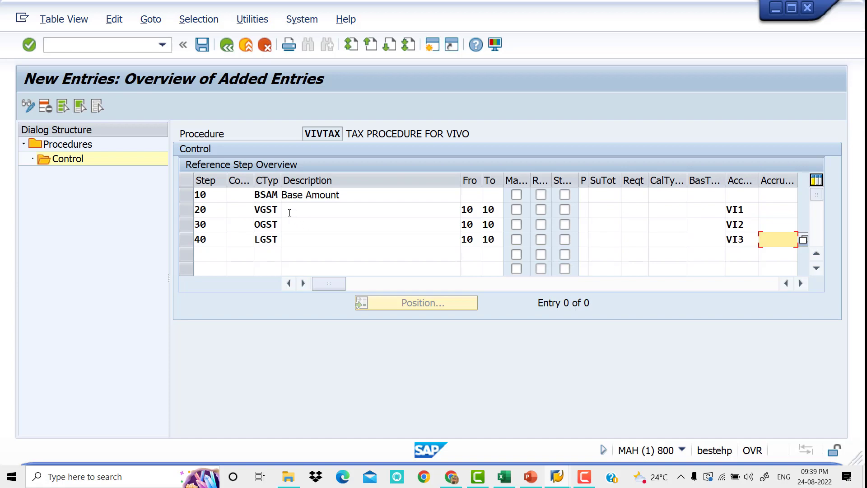
{"action": "left_click", "coordinate": [203, 45]}
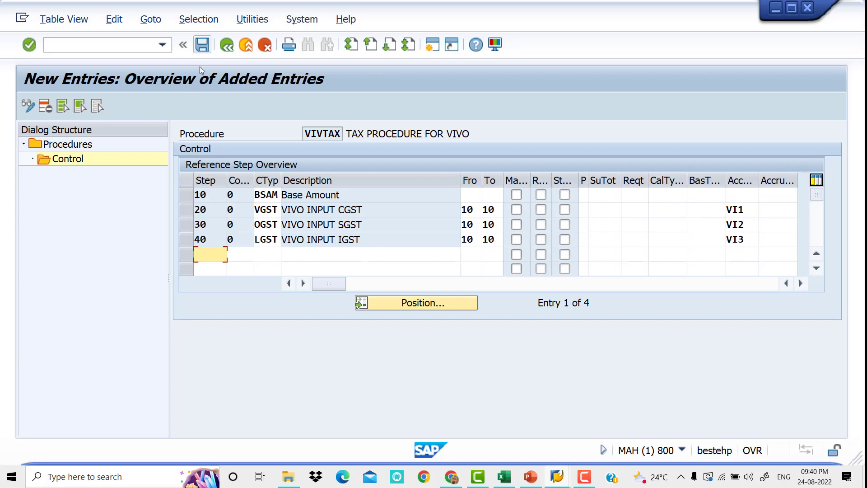
{"action": "left_click", "coordinate": [203, 45]}
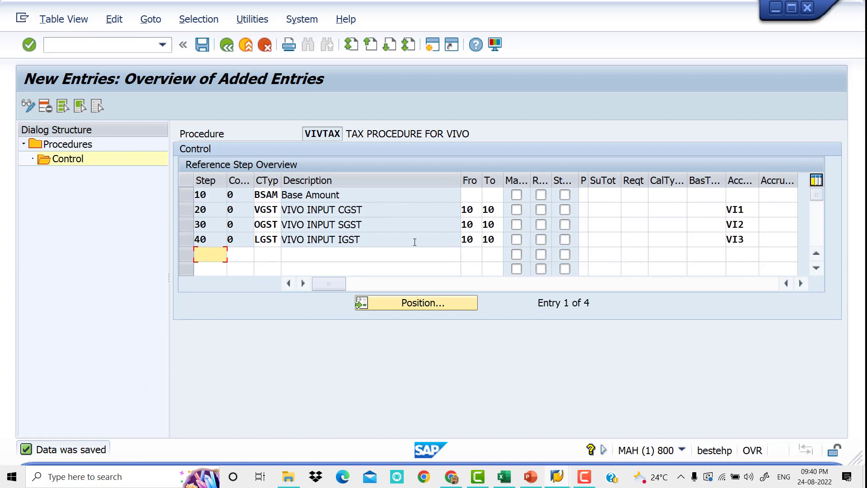
Check the GST configuration steps slide in PowerPoint, return to SAP and open transaction OBBG with /NOBBG.
{"action": "left_click", "coordinate": [533, 481]}
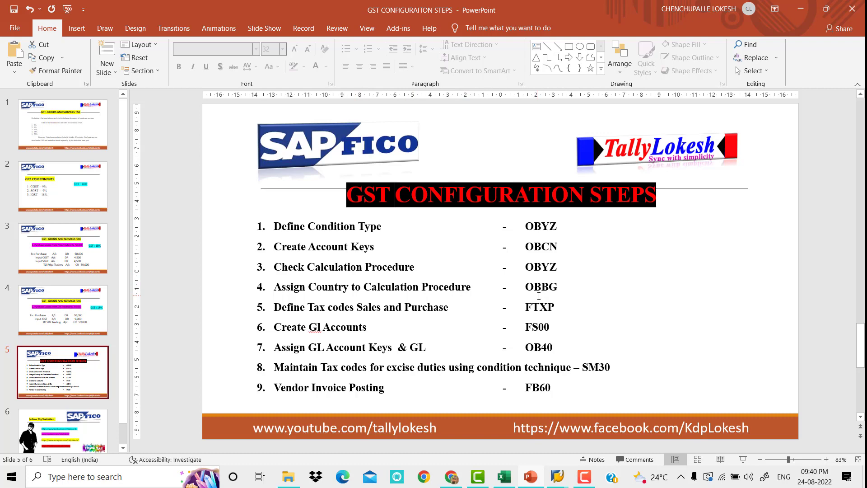
{"action": "mouse_move", "coordinate": [557, 476]}
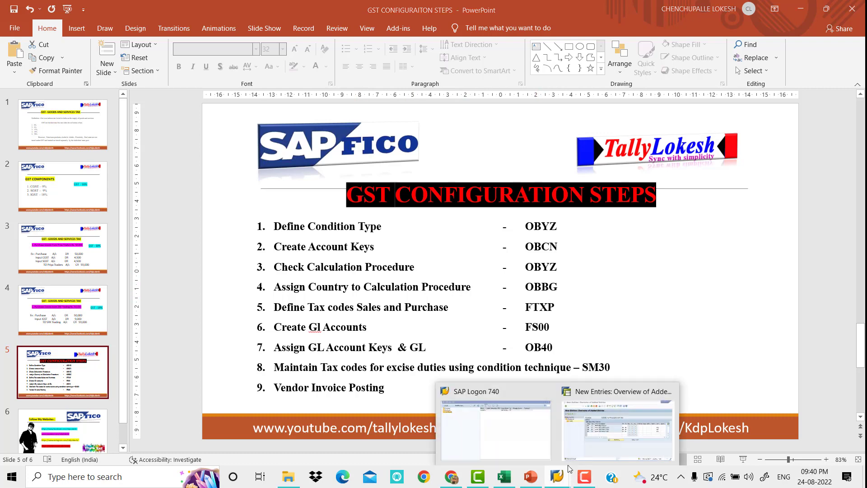
{"action": "left_click", "coordinate": [706, 445]}
{"action": "left_click", "coordinate": [100, 44]}
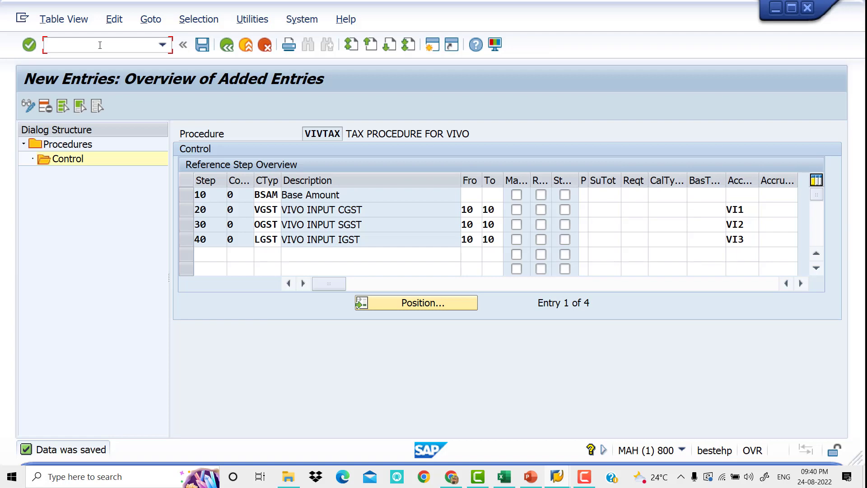
{"action": "type", "text": "/NOBBG"}
{"action": "key", "text": "Return"}
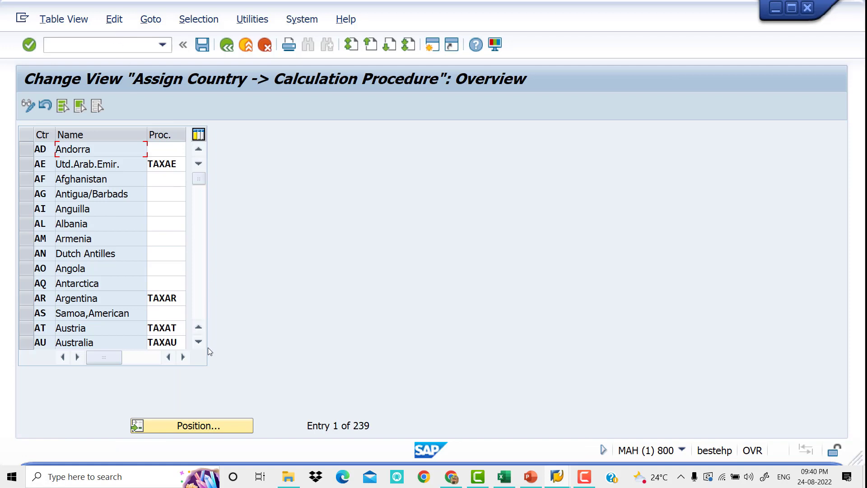
Position the country assignment list on the entry for country IN.
{"action": "left_click", "coordinate": [202, 428]}
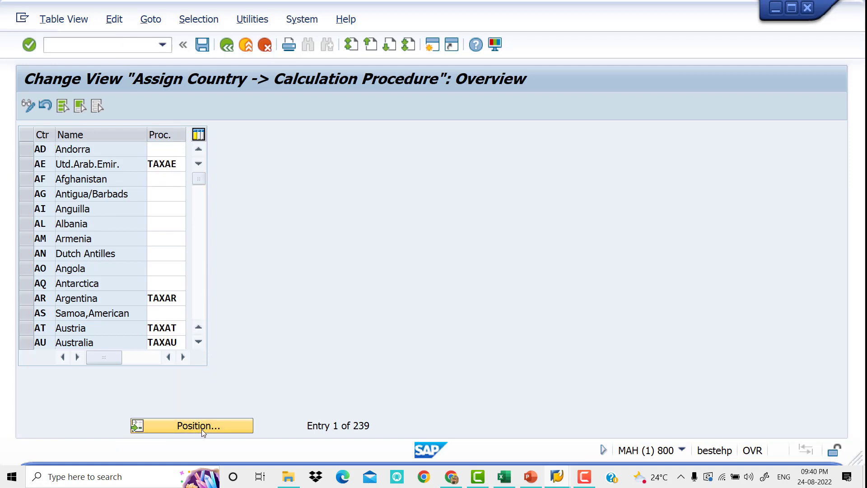
{"action": "type", "text": "IN"}
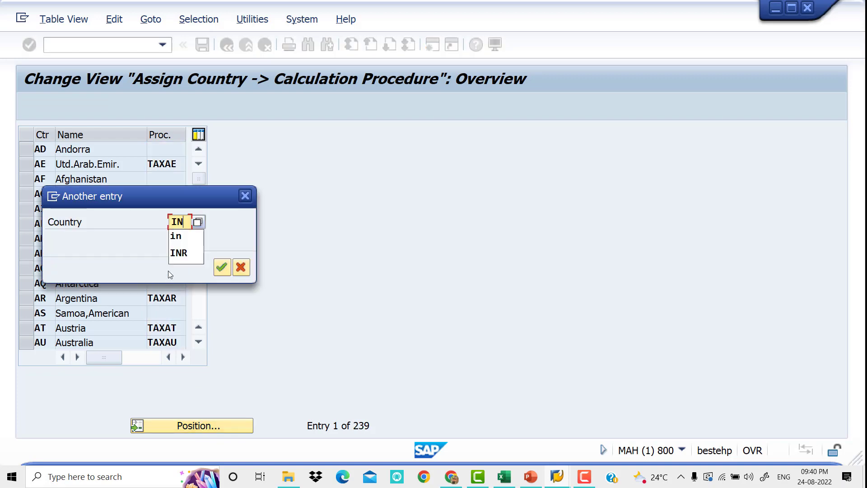
{"action": "key", "text": "Return"}
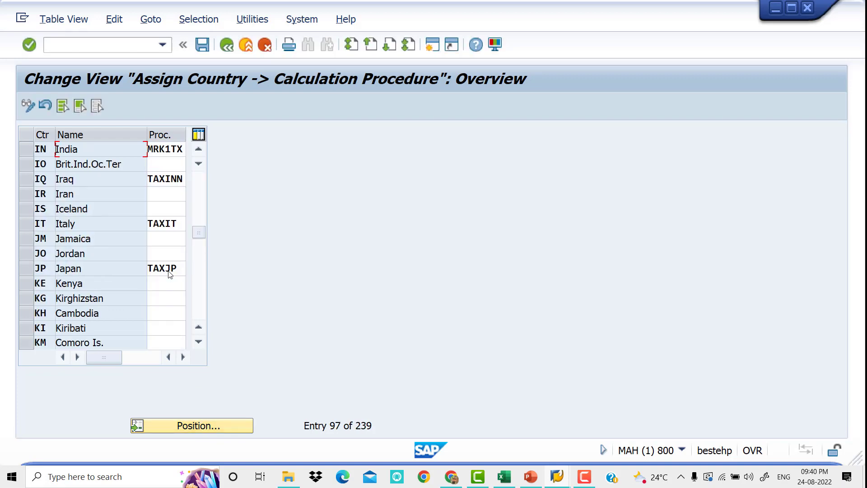
Replace the calculation procedure assigned to India with VIVTAX.
{"action": "left_click", "coordinate": [158, 150]}
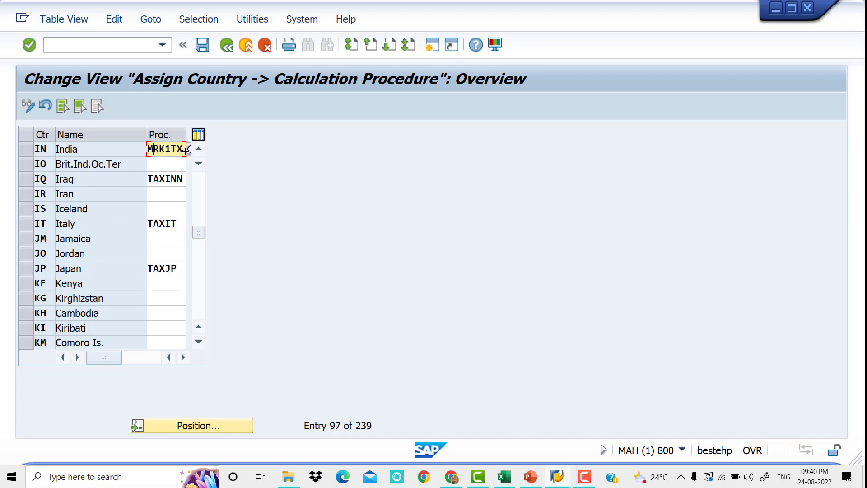
{"action": "key", "text": "BackSpace"}
{"action": "key", "text": "BackSpace"}
{"action": "key", "text": "BackSpace"}
{"action": "key", "text": "BackSpace"}
{"action": "key", "text": "BackSpace"}
{"action": "key", "text": "BackSpace"}
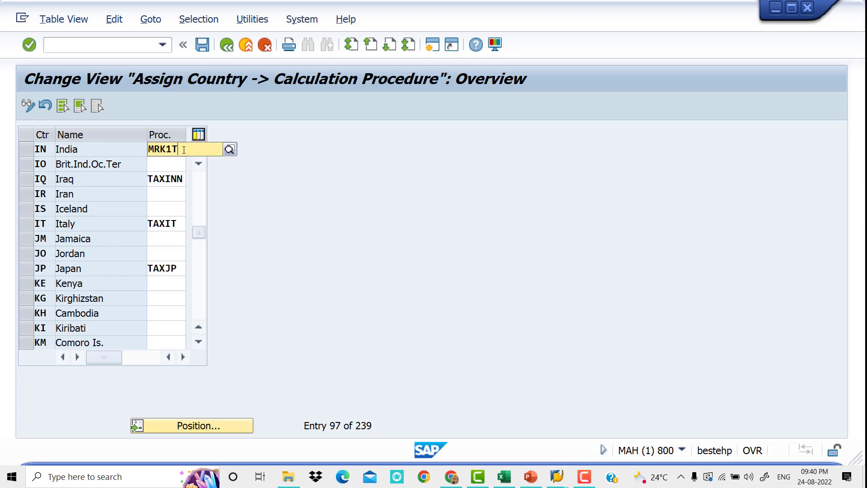
{"action": "key", "text": "Down"}
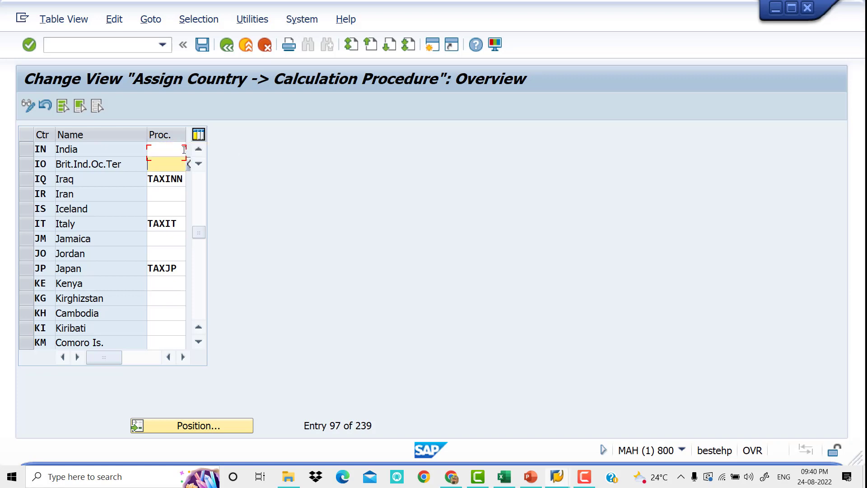
{"action": "left_click", "coordinate": [179, 148]}
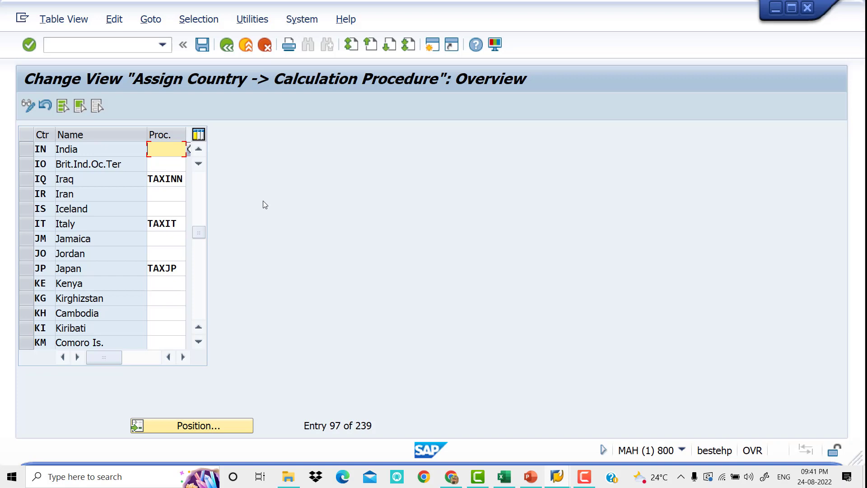
{"action": "type", "text": "VI"}
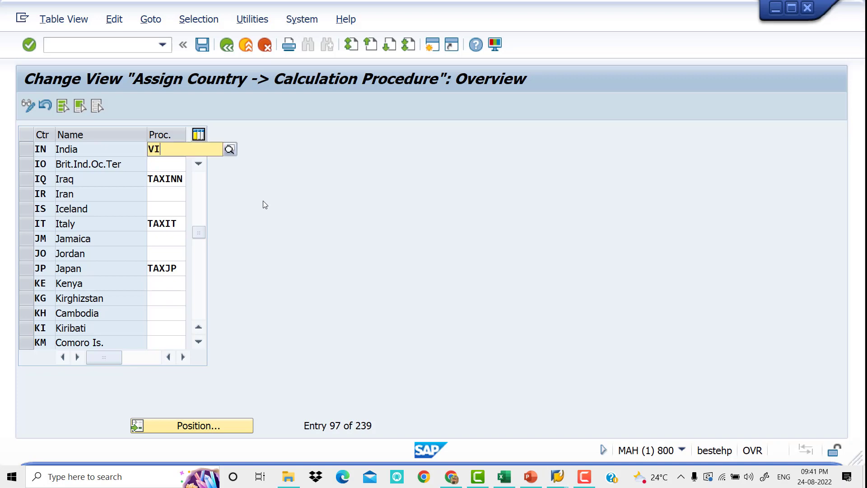
{"action": "type", "text": "VTAX"}
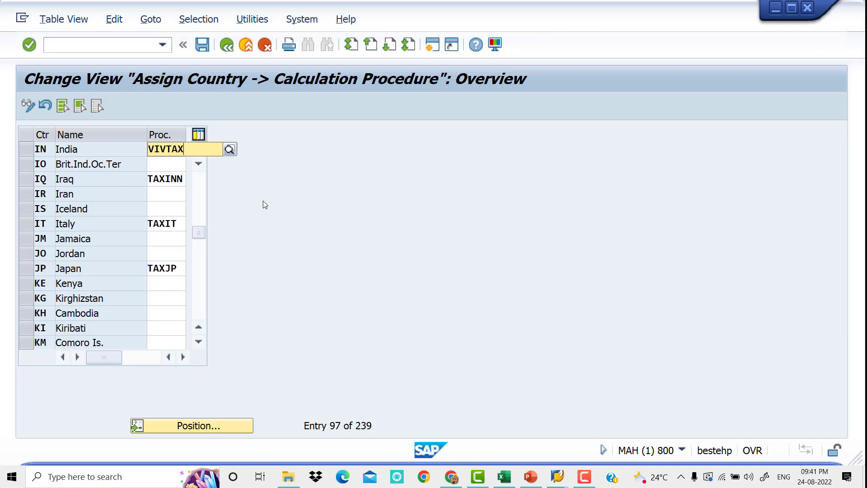
Save the assignment of VIVTAX to India under customizing request MAHK910662.
{"action": "key", "text": "Return"}
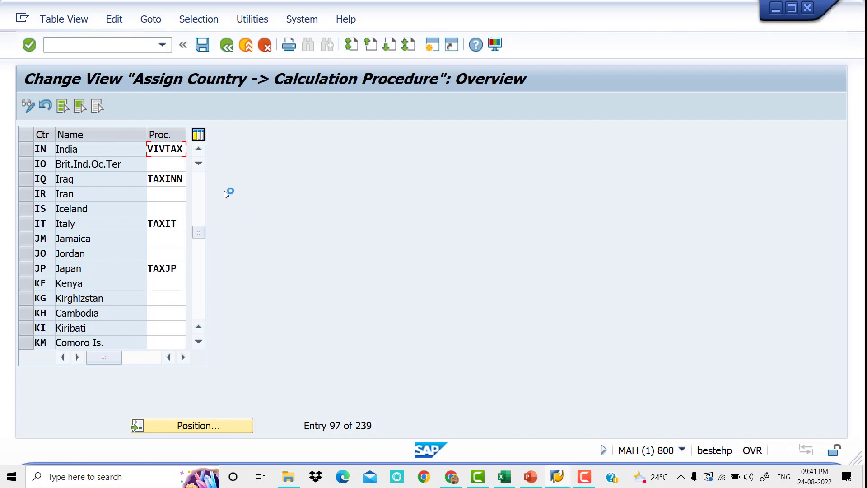
{"action": "left_click", "coordinate": [207, 49]}
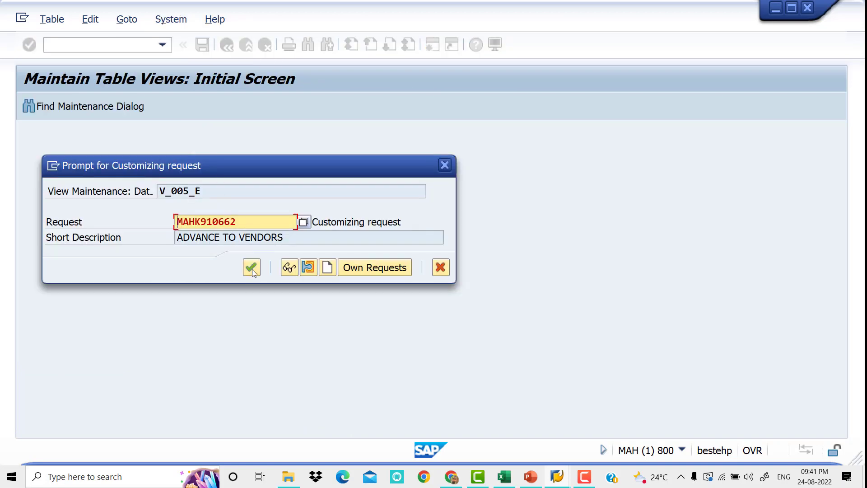
{"action": "left_click", "coordinate": [252, 267]}
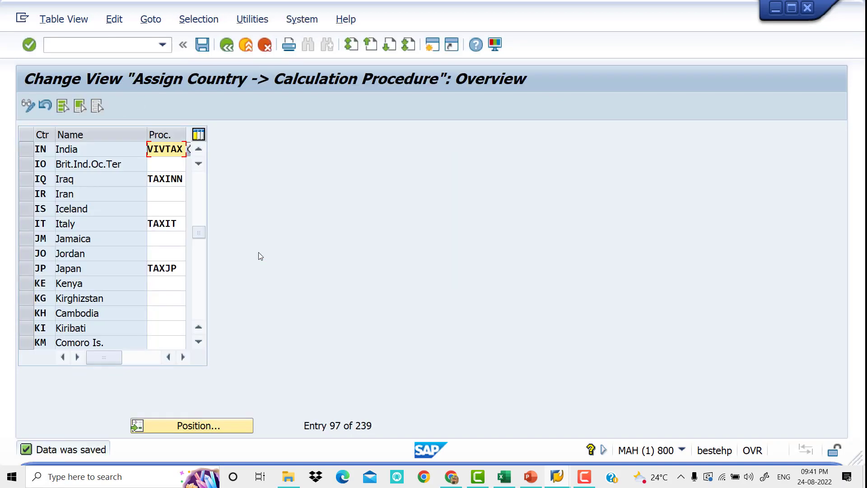
Check the GST configuration steps slide in PowerPoint, return to SAP and open transaction FTXP with /NFTXP.
{"action": "left_click", "coordinate": [541, 482]}
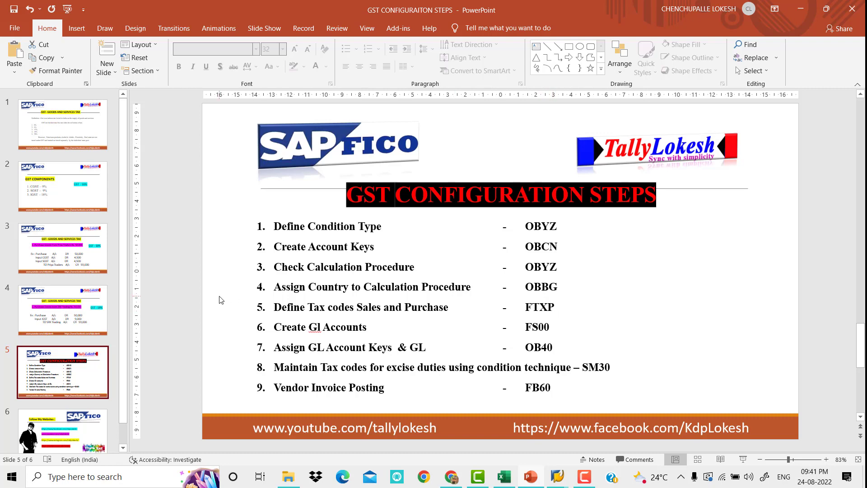
{"action": "mouse_move", "coordinate": [564, 480]}
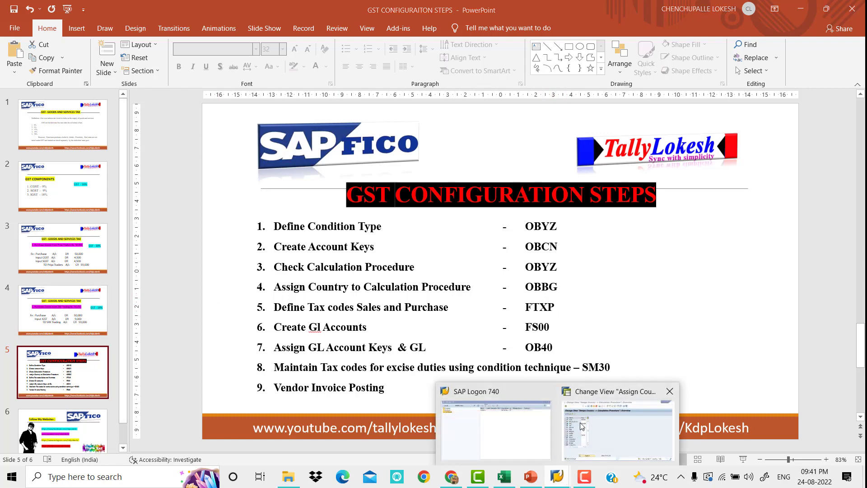
{"action": "left_click", "coordinate": [745, 452]}
{"action": "left_click", "coordinate": [85, 45]}
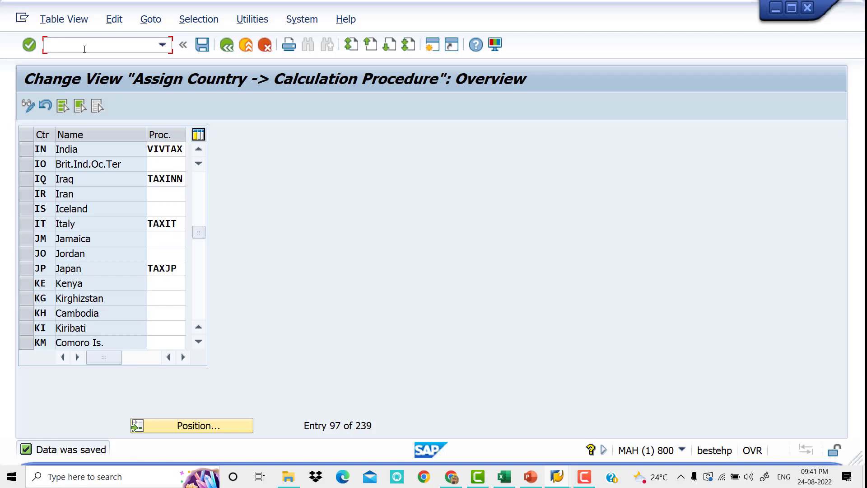
{"action": "type", "text": "/NFTXP"}
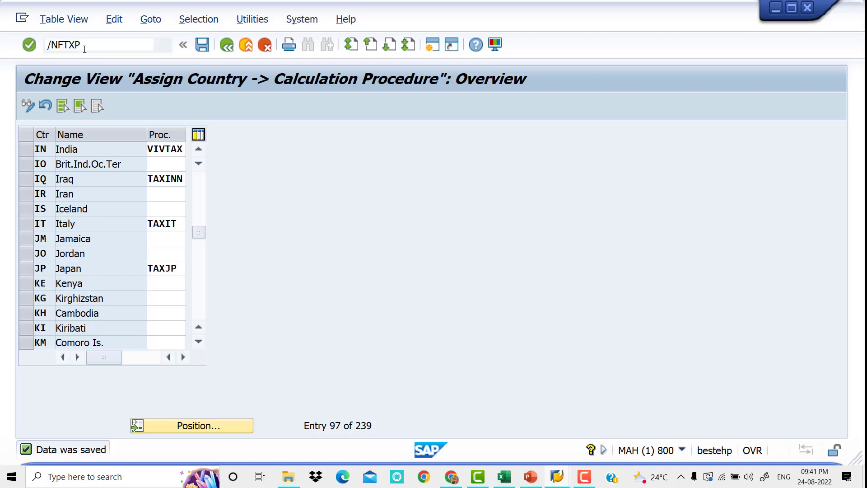
{"action": "key", "text": "Return"}
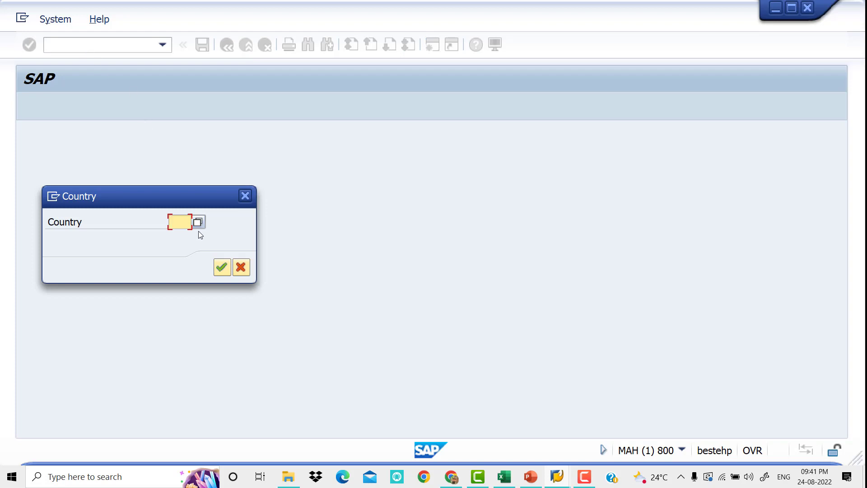
Choose country IN for tax code maintenance and start the new tax code Z1.
{"action": "type", "text": "IN"}
{"action": "key", "text": "Return"}
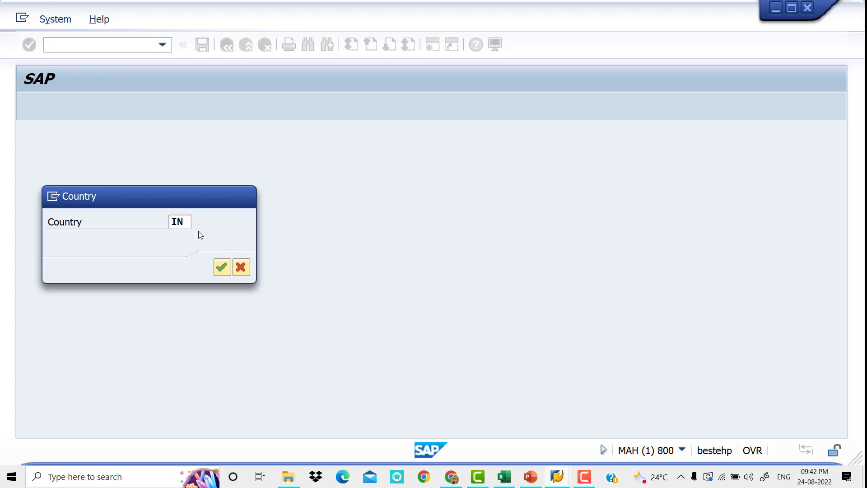
{"action": "key", "text": "Return"}
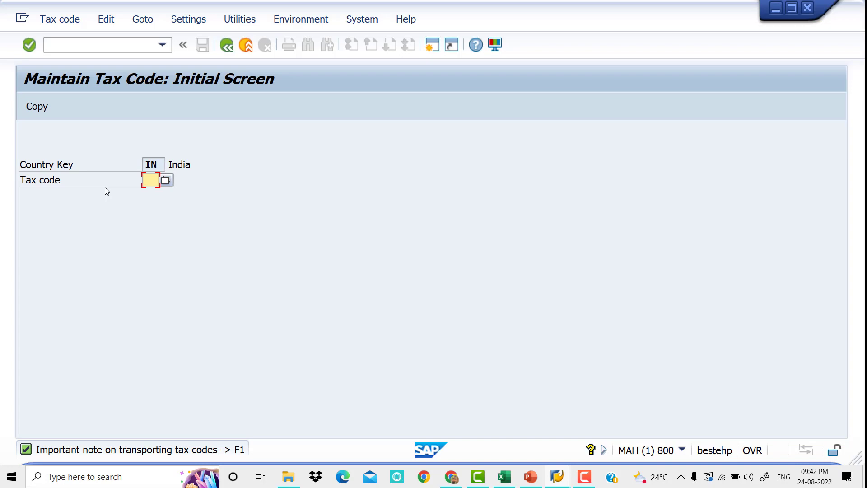
{"action": "type", "text": "Z1"}
{"action": "key", "text": "Return"}
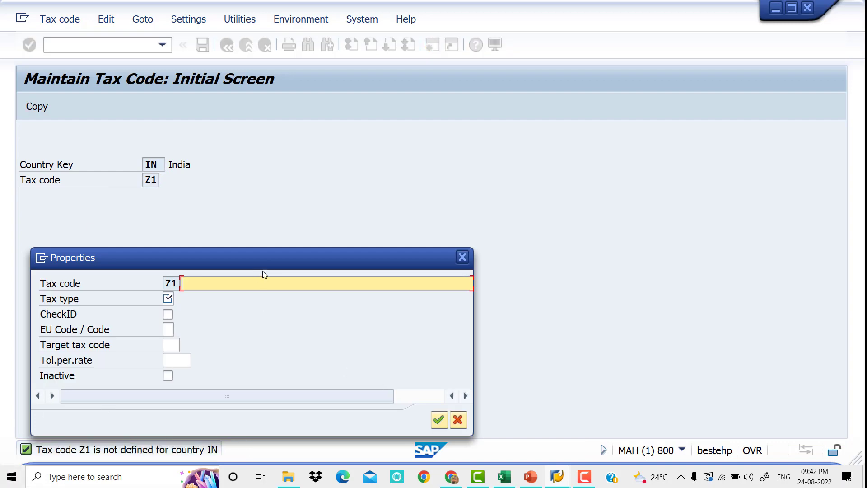
Describe tax code Z1 as VIVO INPUT CGST & SGST and give it tax type V, Input tax.
{"action": "left_click_drag", "start_coordinate": [268, 261], "coordinate": [271, 219]}
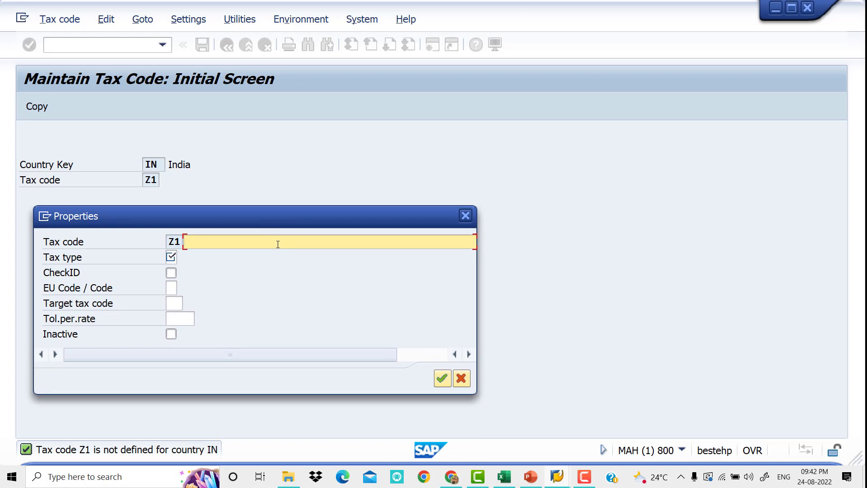
{"action": "type", "text": "VIVO INPUT CGST"}
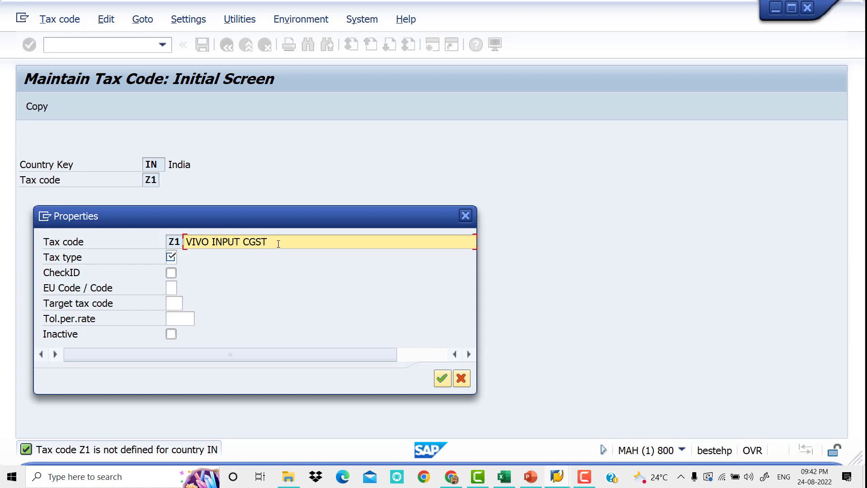
{"action": "type", "text": " &SGST"}
{"action": "left_click", "coordinate": [171, 257]}
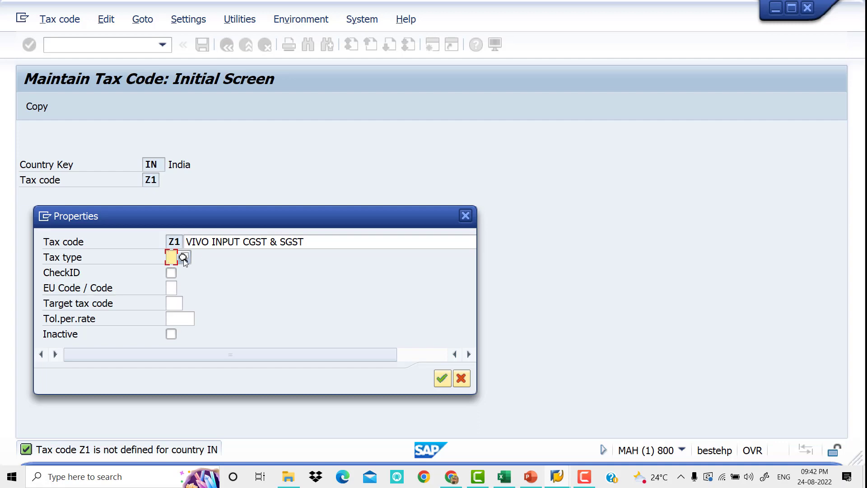
{"action": "left_click", "coordinate": [183, 257]}
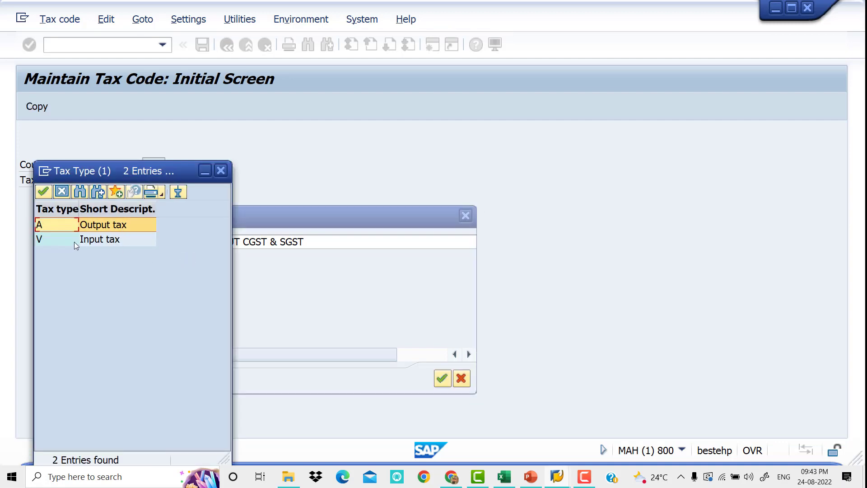
{"action": "left_click", "coordinate": [107, 243]}
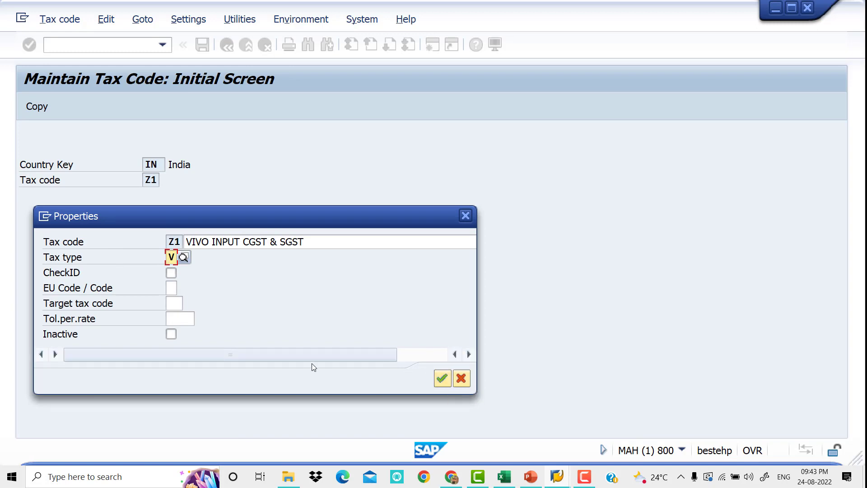
{"action": "left_click", "coordinate": [441, 381]}
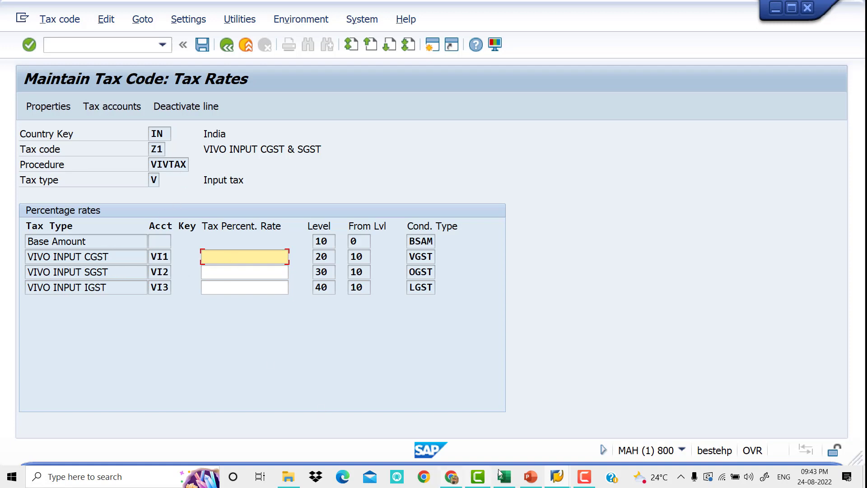
Look up the CGST and SGST percentages on the GST Components slide in PowerPoint and return to SAP.
{"action": "left_click", "coordinate": [529, 478]}
{"action": "left_click", "coordinate": [79, 189]}
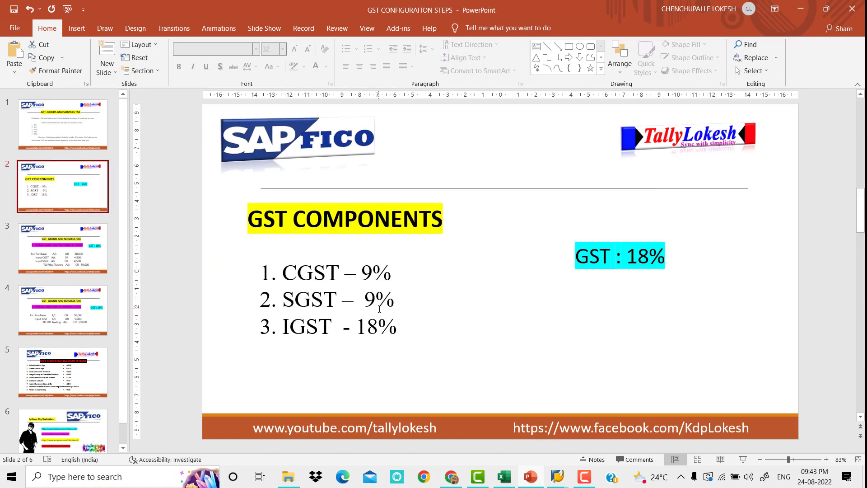
{"action": "mouse_move", "coordinate": [565, 473]}
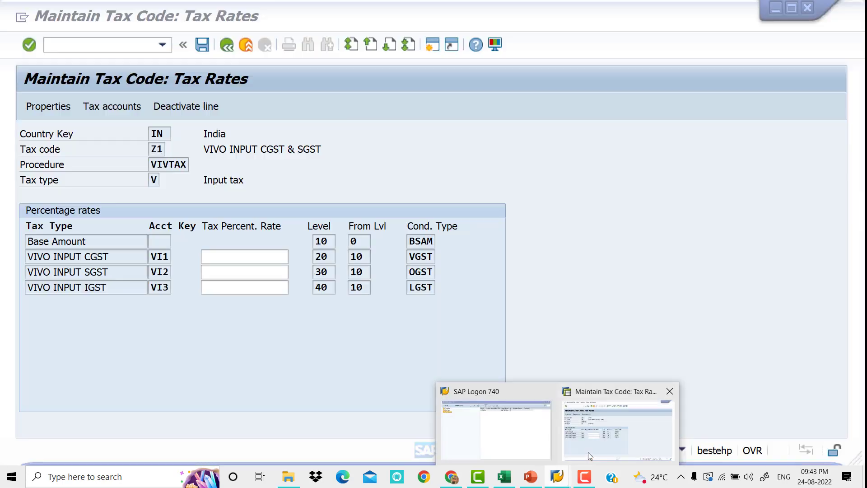
{"action": "left_click", "coordinate": [588, 452]}
Set the VIVO INPUT CGST and VIVO INPUT SGST rates of tax code Z1 to 9 percent each and save it.
{"action": "left_click", "coordinate": [218, 257]}
{"action": "type", "text": "9"}
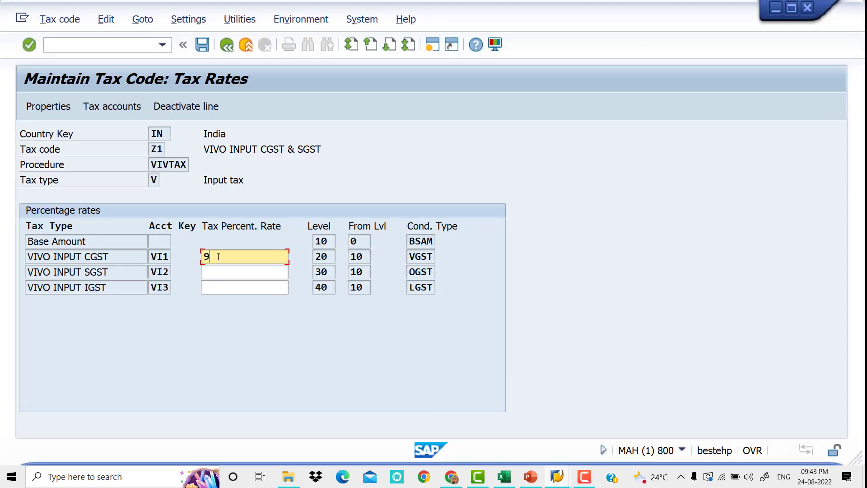
{"action": "left_click", "coordinate": [224, 272]}
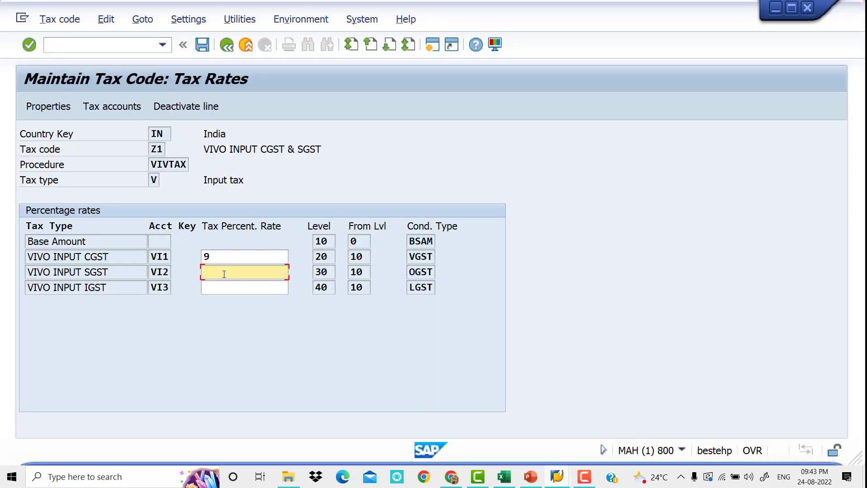
{"action": "type", "text": "9"}
{"action": "key", "text": "Return"}
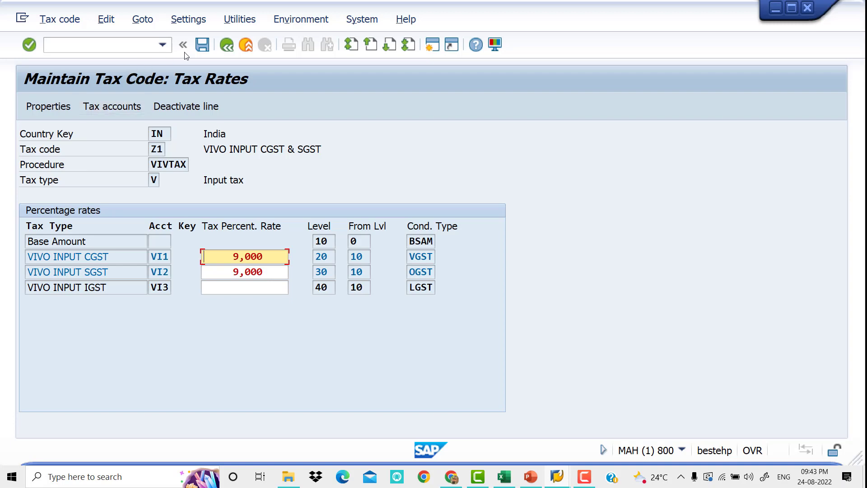
{"action": "left_click", "coordinate": [204, 50]}
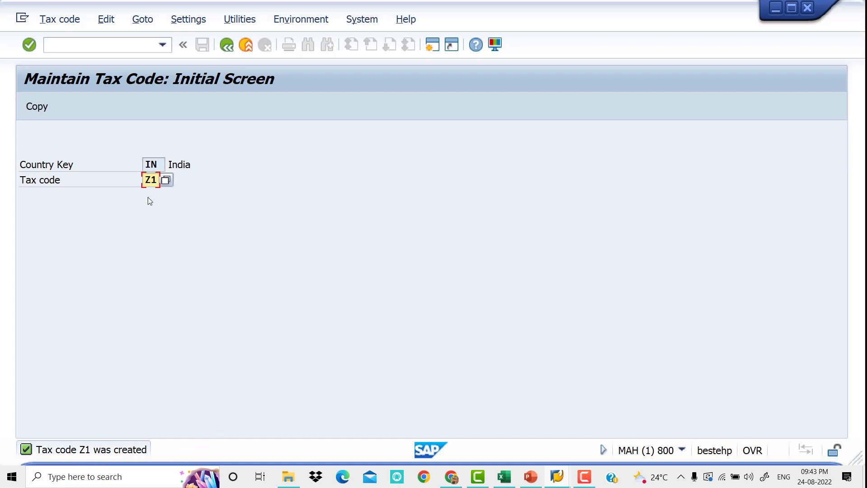
Start the new tax code Z2 for India and describe it as VIVO INPUT IGST.
{"action": "key", "text": "BackSpace"}
{"action": "type", "text": "2"}
{"action": "key", "text": "Return"}
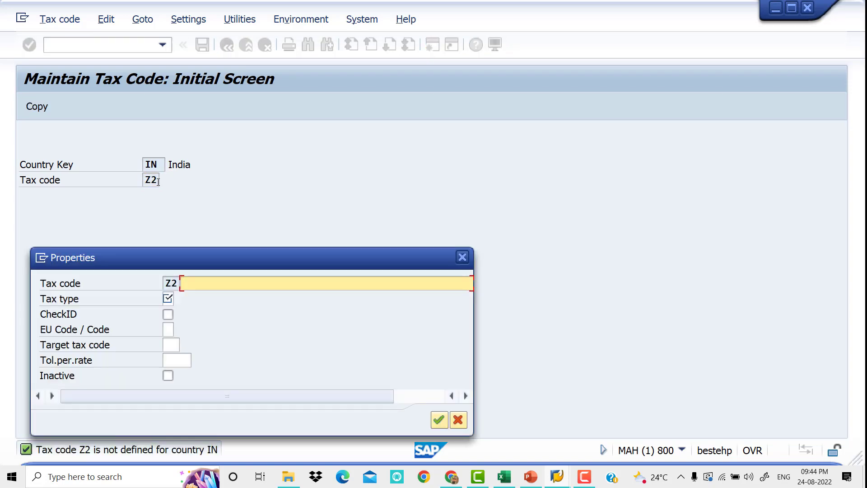
{"action": "type", "text": "VIVO"}
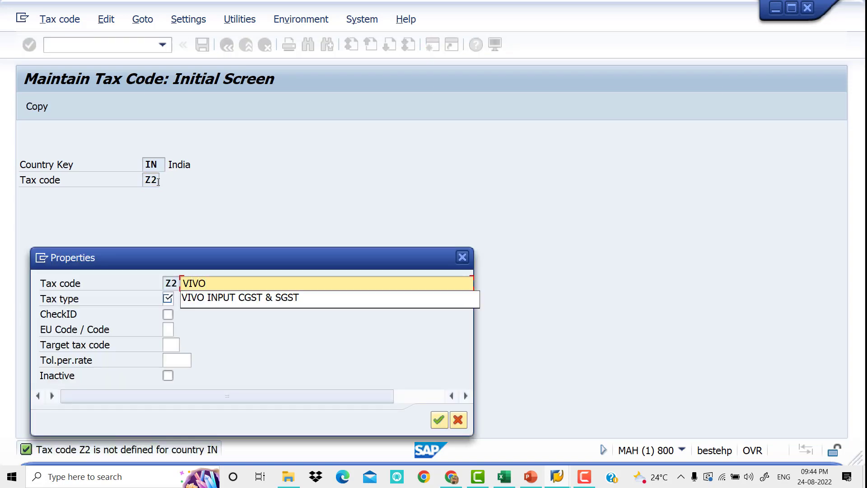
{"action": "key", "text": "Down"}
{"action": "key", "text": "Return"}
{"action": "left_click", "coordinate": [310, 280]}
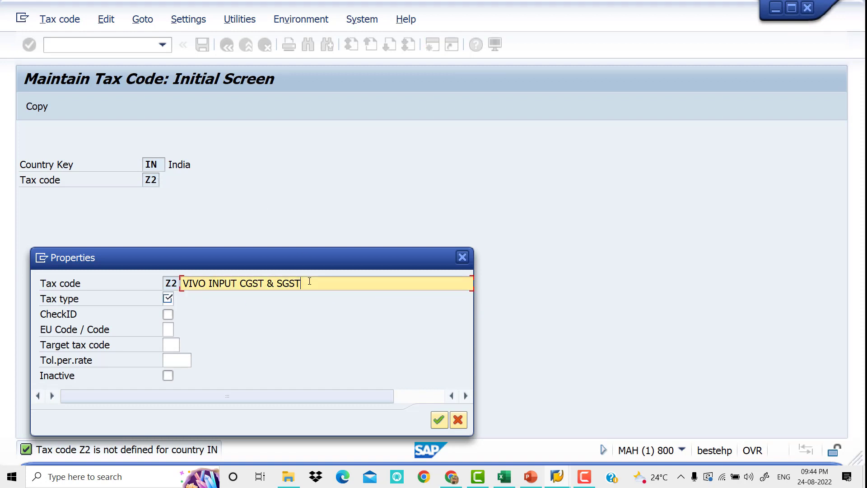
{"action": "key", "text": "BackSpace"}
{"action": "key", "text": "BackSpace"}
{"action": "key", "text": "BackSpace"}
{"action": "key", "text": "BackSpace"}
{"action": "key", "text": "BackSpace"}
{"action": "key", "text": "BackSpace"}
{"action": "key", "text": "BackSpace"}
{"action": "key", "text": "BackSpace"}
{"action": "key", "text": "BackSpace"}
{"action": "key", "text": "BackSpace"}
{"action": "key", "text": "BackSpace"}
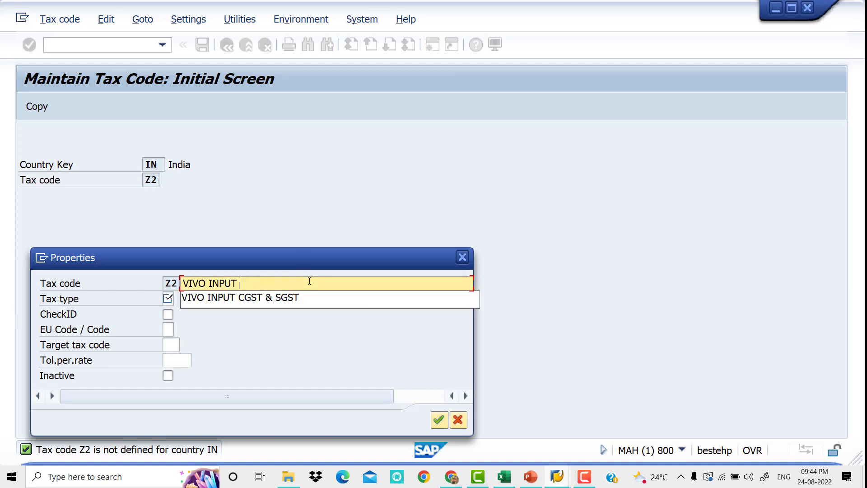
{"action": "type", "text": "IGST"}
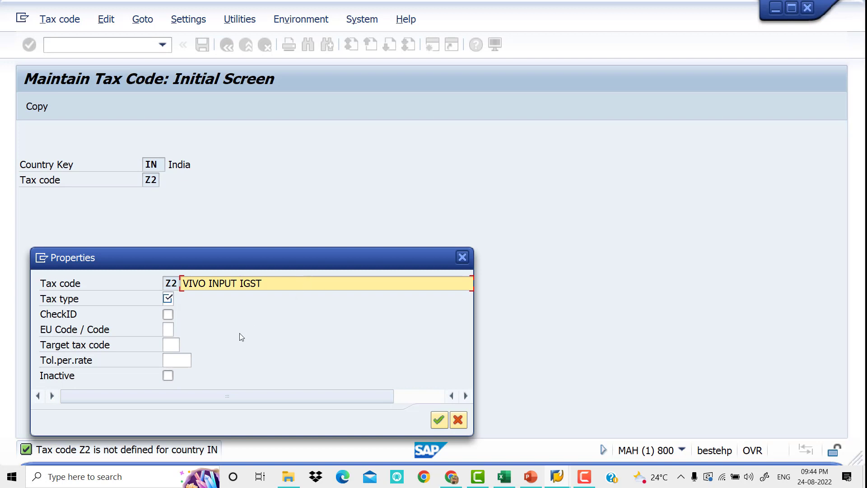
Give tax code Z2 the tax type V, Input tax, and confirm its properties.
{"action": "left_click", "coordinate": [169, 298]}
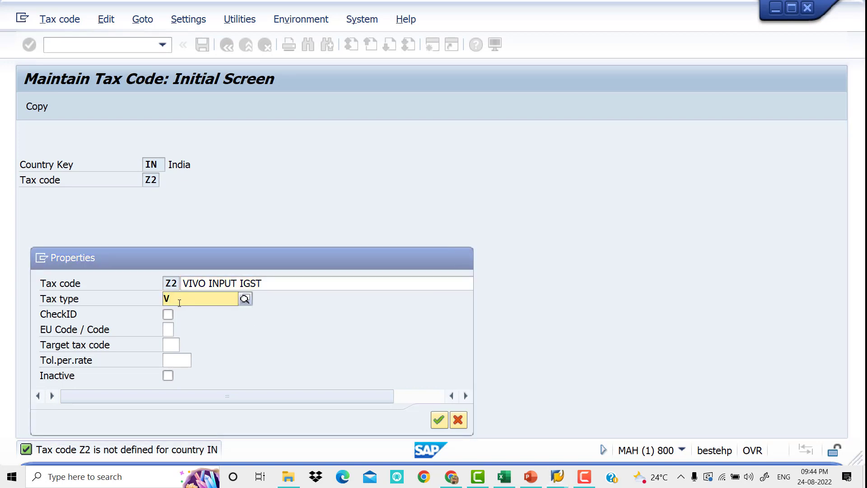
{"action": "left_click", "coordinate": [245, 299]}
{"action": "left_click", "coordinate": [214, 330]}
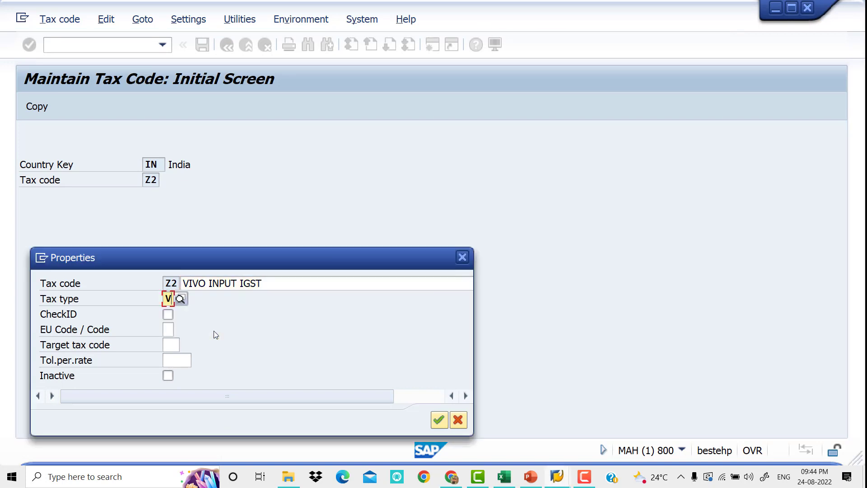
{"action": "left_click", "coordinate": [439, 419]}
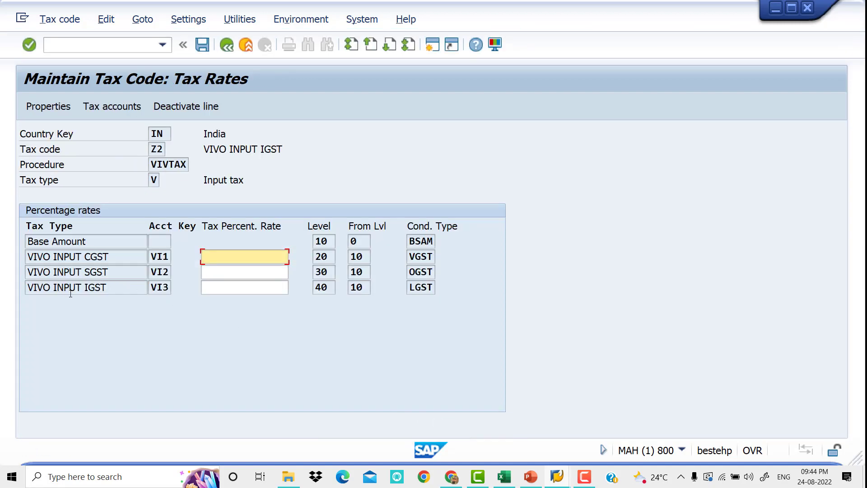
Set the VIVO INPUT IGST rate of tax code Z2 to 18 percent and save the tax code.
{"action": "left_click", "coordinate": [229, 289]}
{"action": "type", "text": "18"}
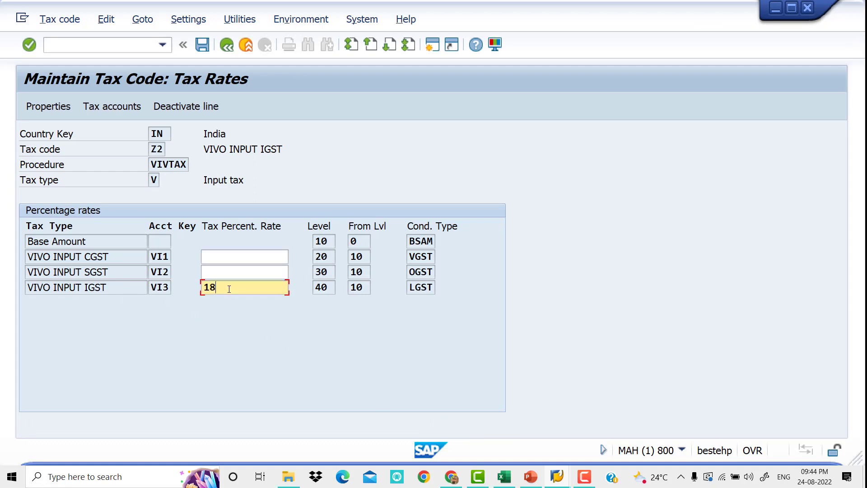
{"action": "key", "text": "Return"}
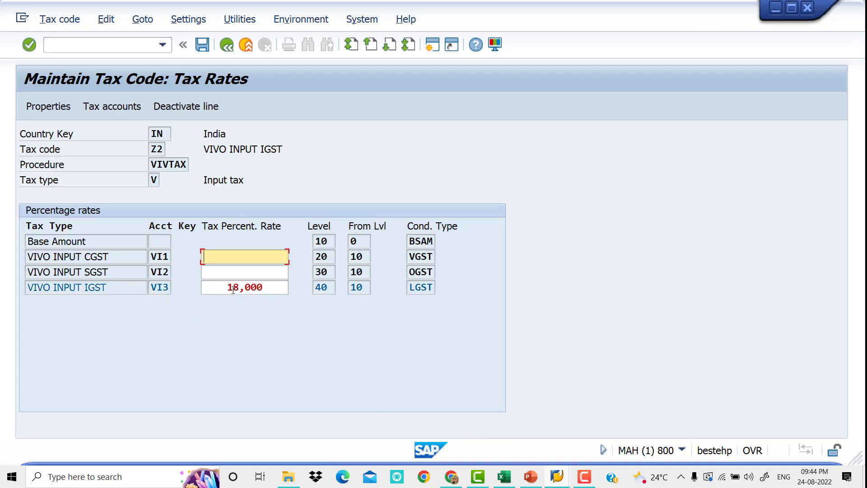
{"action": "left_click", "coordinate": [200, 51]}
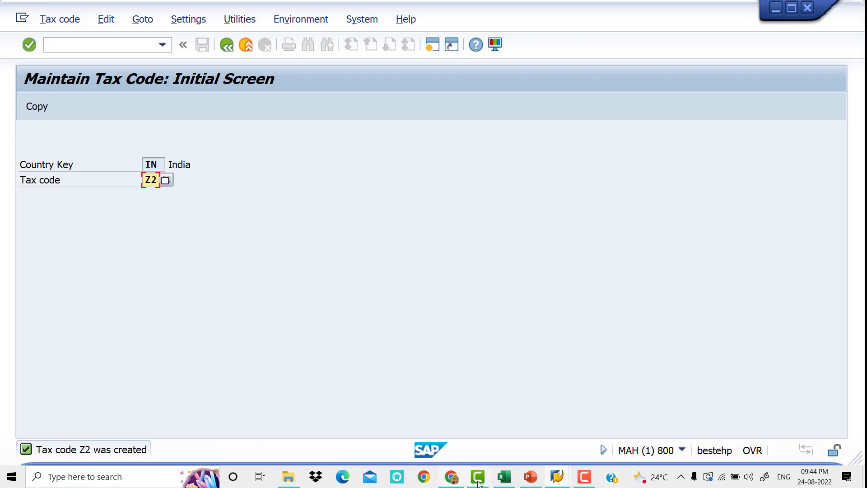
Switch to the PowerPoint deck and review the GST configuration steps and GST components slides.
{"action": "left_click", "coordinate": [533, 480]}
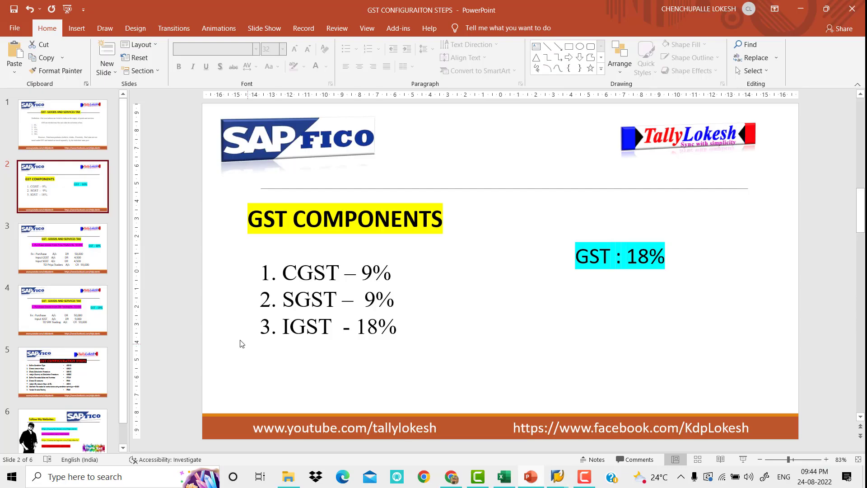
{"action": "left_click", "coordinate": [88, 370]}
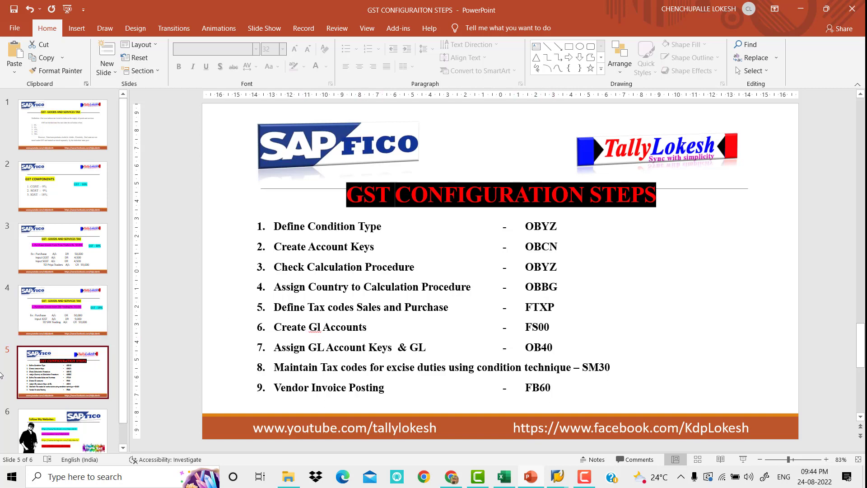
{"action": "left_click", "coordinate": [62, 201]}
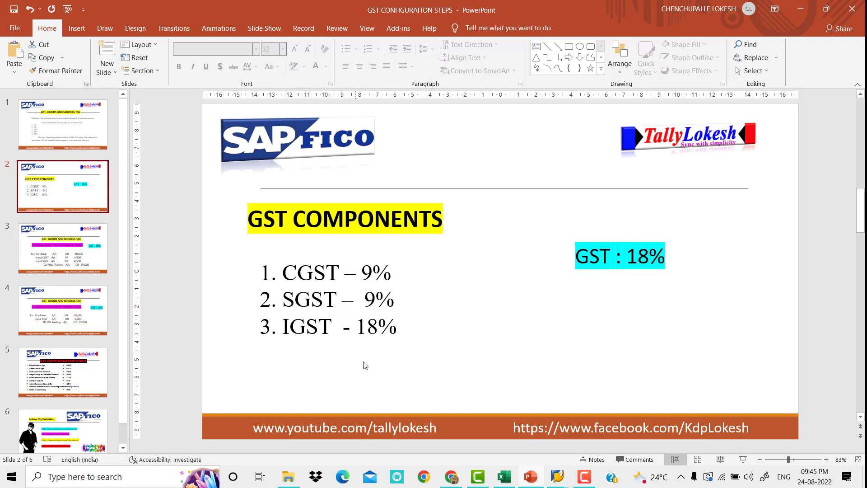
Switch back to SAP and open the central G/L account maintenance with transaction /NFS00.
{"action": "mouse_move", "coordinate": [560, 476]}
{"action": "left_click", "coordinate": [579, 437]}
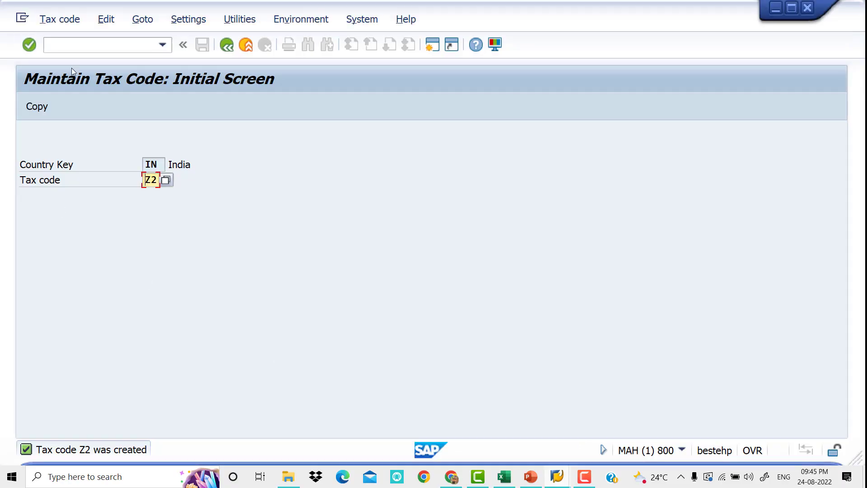
{"action": "left_click", "coordinate": [97, 44]}
{"action": "type", "text": "/N"}
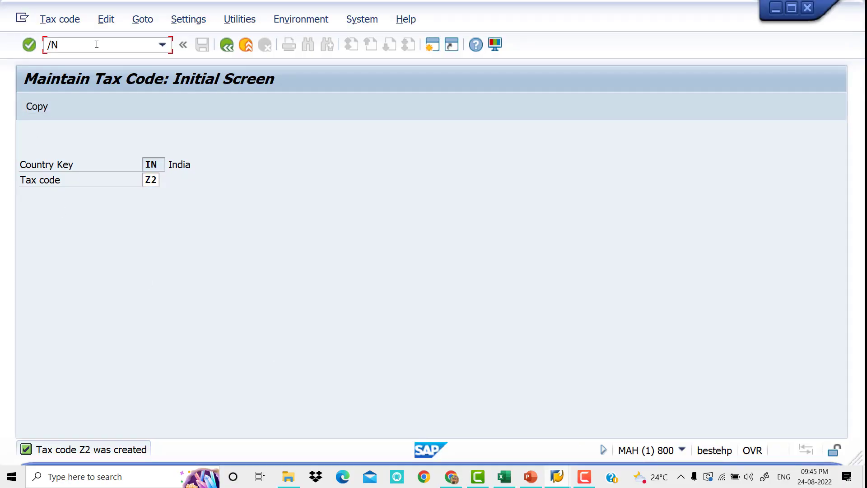
{"action": "type", "text": "FS00"}
{"action": "key", "text": "Return"}
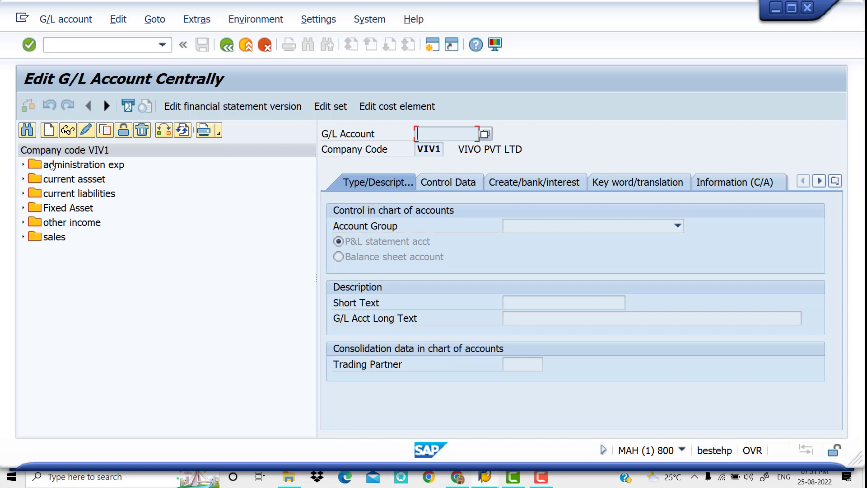
Open the Purchase AC account under administration exp for changes and keep administration exp as its account group.
{"action": "left_click", "coordinate": [23, 166]}
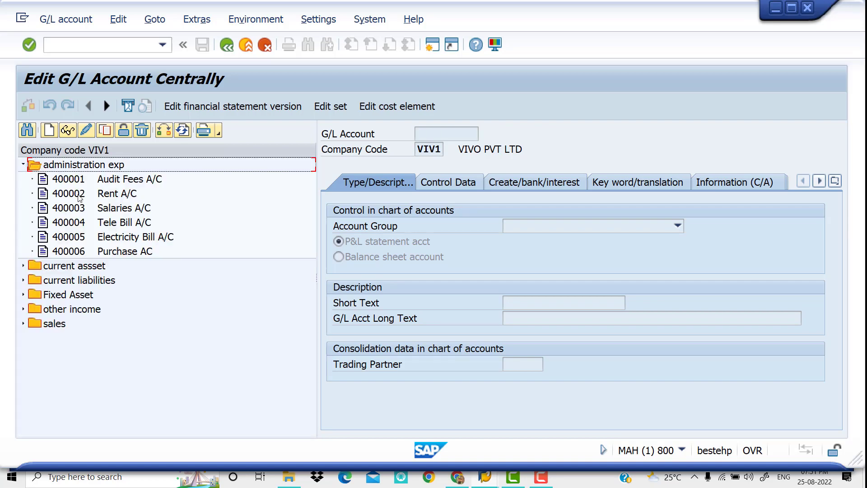
{"action": "left_click", "coordinate": [113, 253]}
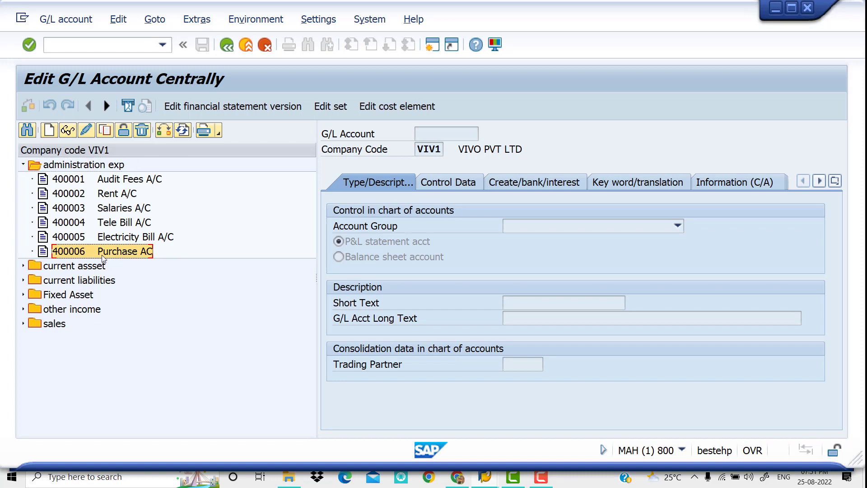
{"action": "left_click", "coordinate": [85, 131]}
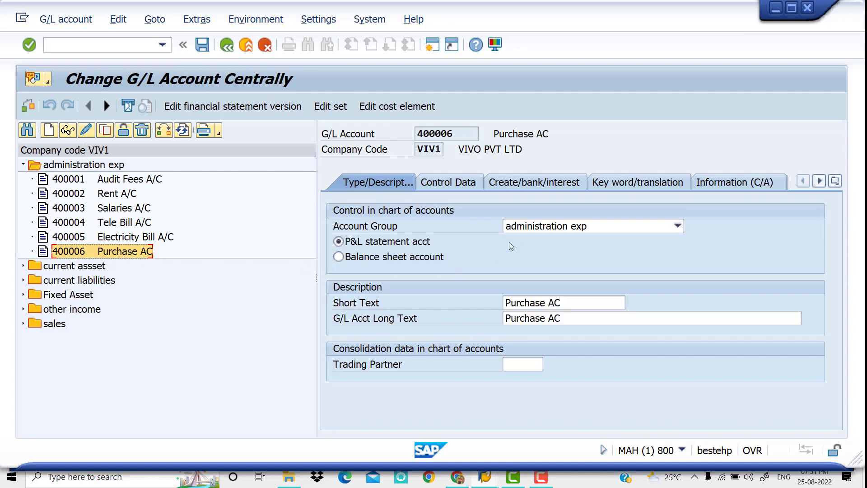
{"action": "left_click", "coordinate": [677, 228]}
{"action": "left_click", "coordinate": [546, 254]}
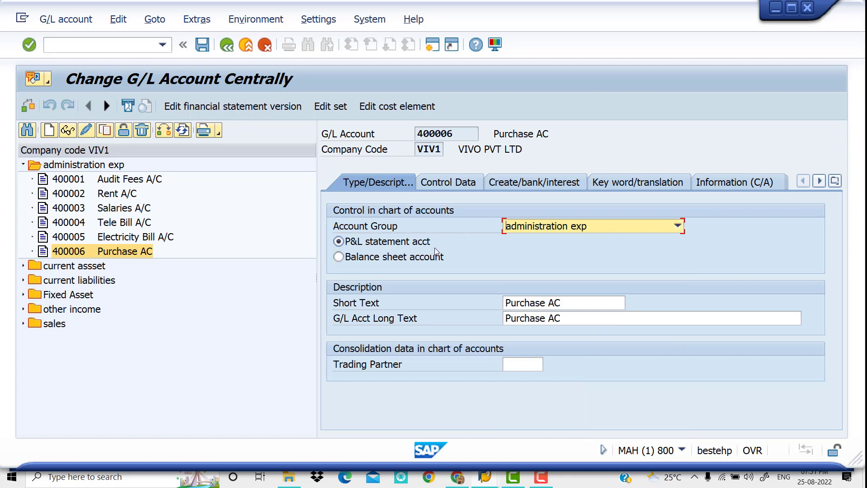
{"action": "left_click", "coordinate": [569, 321]}
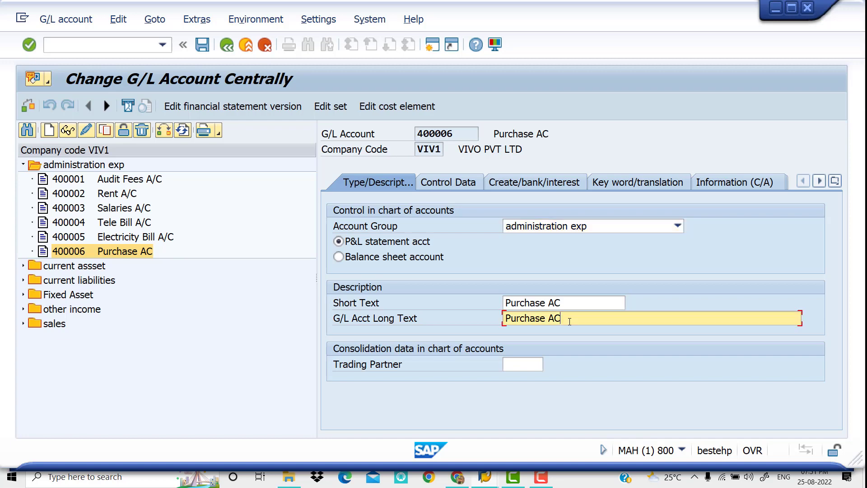
Set the tax category in the control data of Purchase AC to *, All tax types allowed.
{"action": "left_click", "coordinate": [446, 185]}
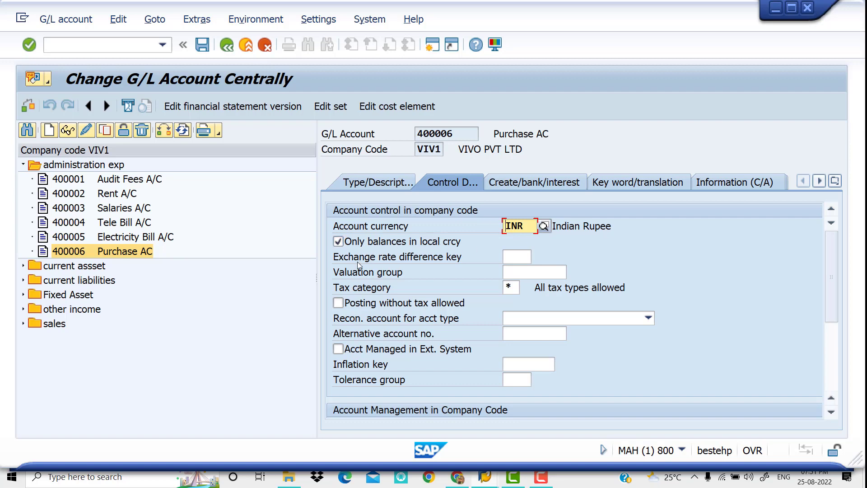
{"action": "left_click", "coordinate": [515, 289]}
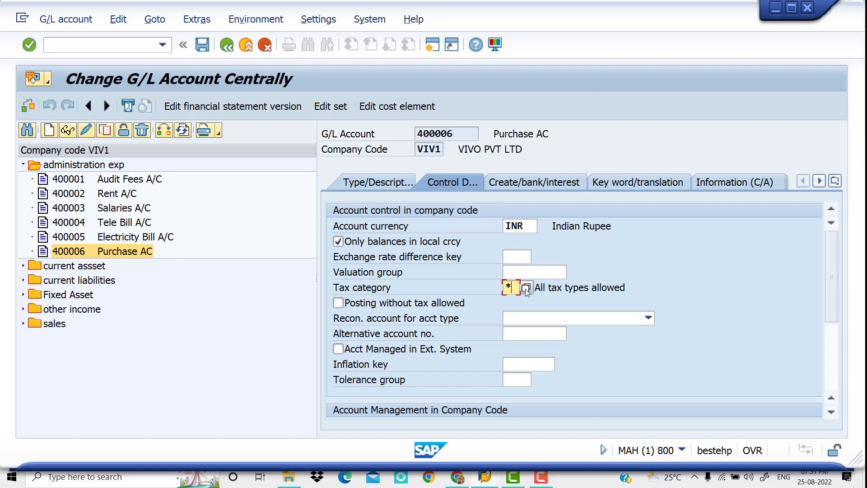
{"action": "left_click", "coordinate": [525, 287]}
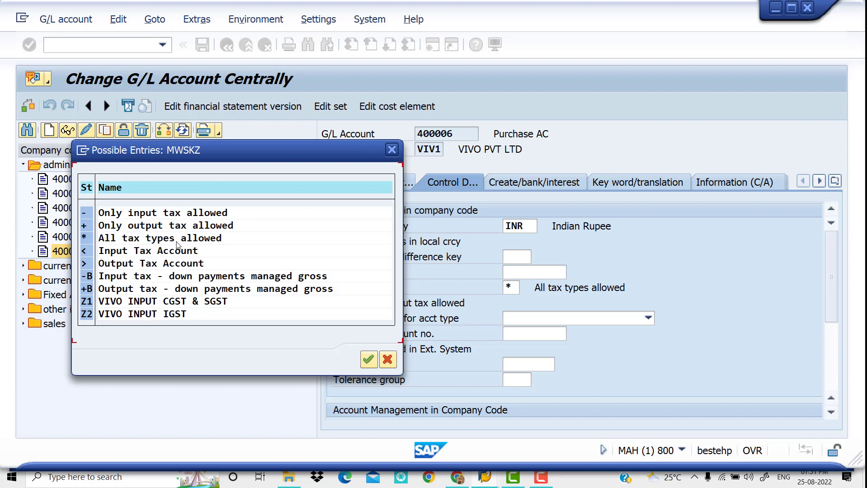
{"action": "double_click", "coordinate": [218, 242]}
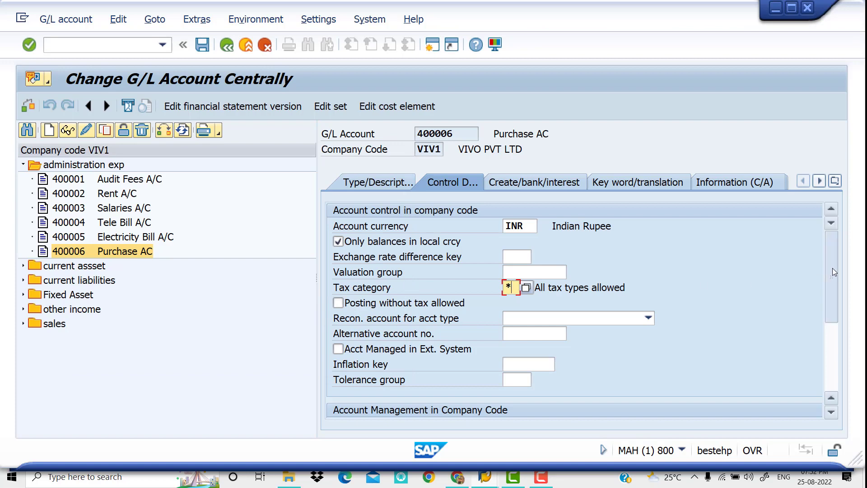
Choose sort key 001, Posting date, in the account management data of Purchase AC.
{"action": "left_click_drag", "start_coordinate": [831, 267], "coordinate": [828, 341]}
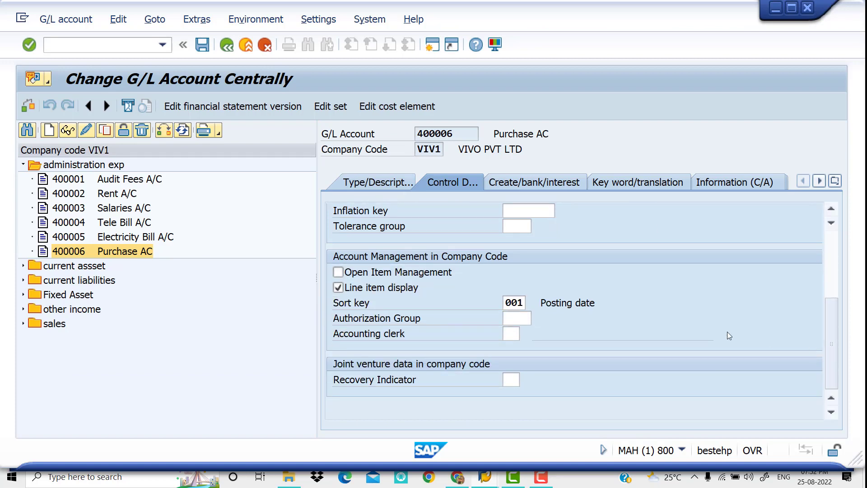
{"action": "left_click", "coordinate": [520, 305]}
{"action": "left_click", "coordinate": [534, 303]}
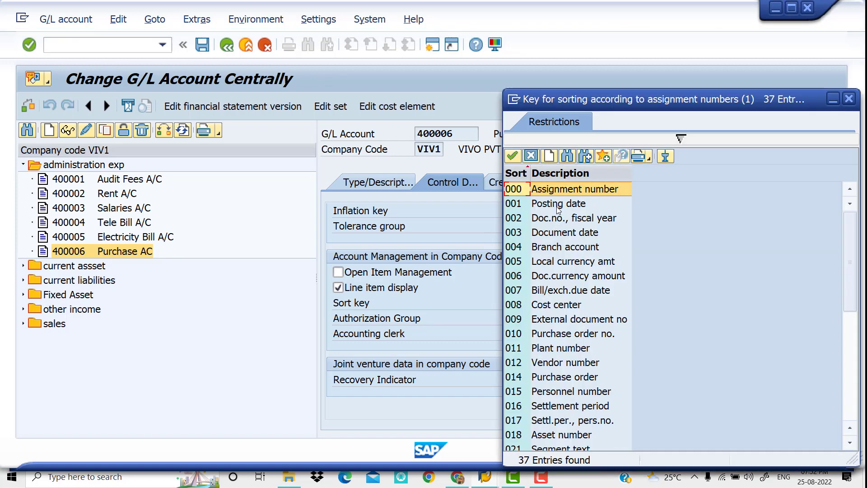
{"action": "double_click", "coordinate": [558, 204]}
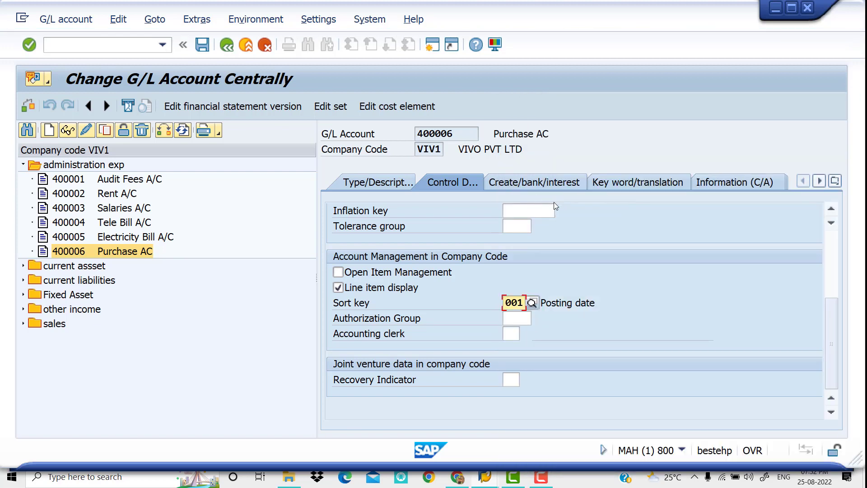
Check the field status group of Purchase AC and save the account, acknowledging the information dialog.
{"action": "left_click", "coordinate": [544, 183]}
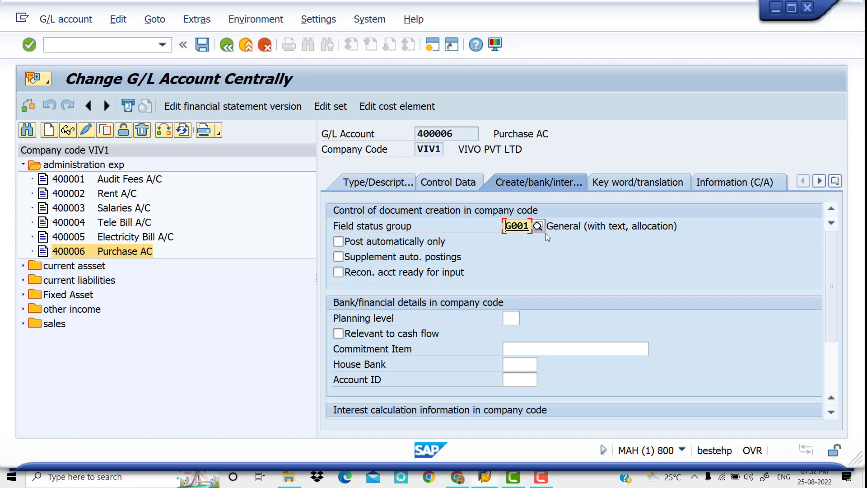
{"action": "left_click", "coordinate": [203, 47]}
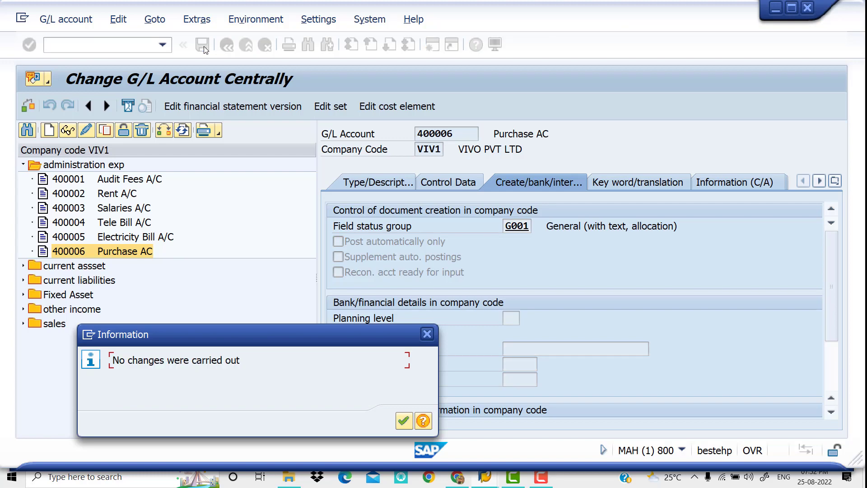
{"action": "left_click", "coordinate": [403, 422]}
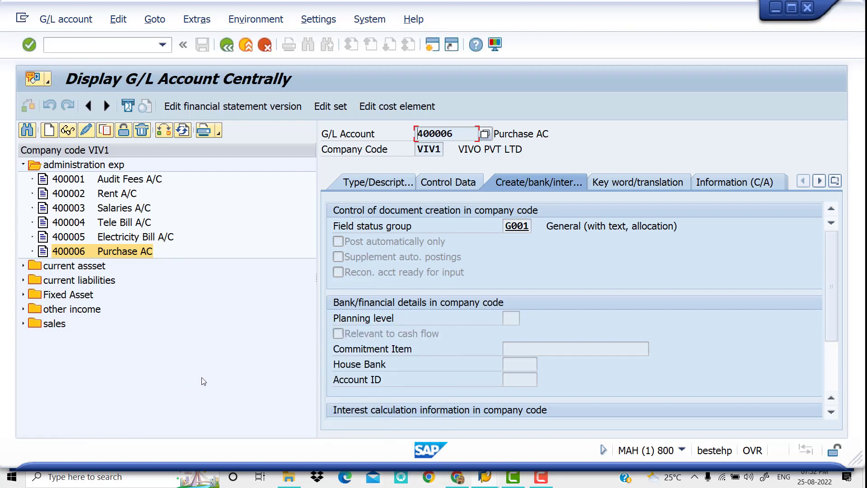
Collapse the administration exp group and expand the current assset group to list its G/L accounts.
{"action": "left_click", "coordinate": [23, 166]}
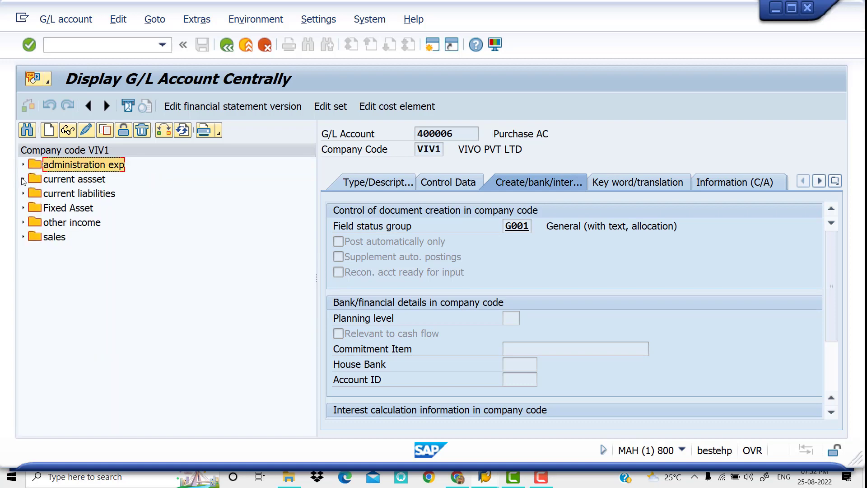
{"action": "left_click", "coordinate": [24, 180]}
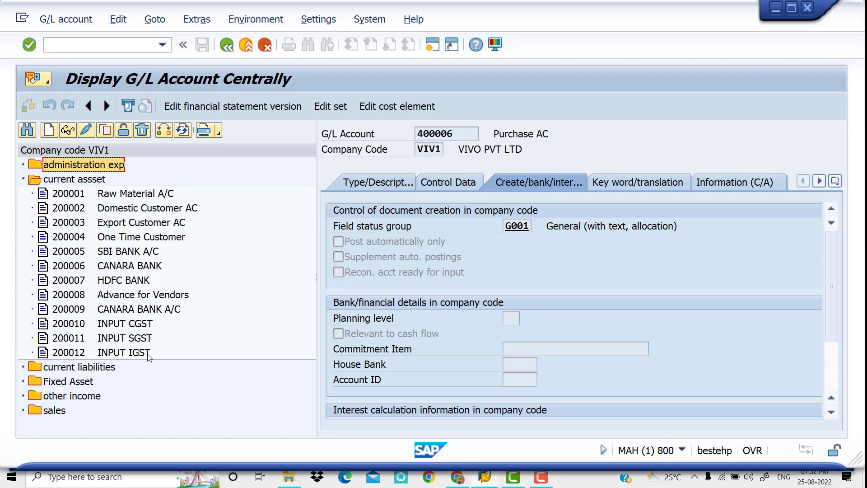
Open the INPUT CGST account under current assset for changing and examine its account group options and descriptions.
{"action": "left_click", "coordinate": [88, 326]}
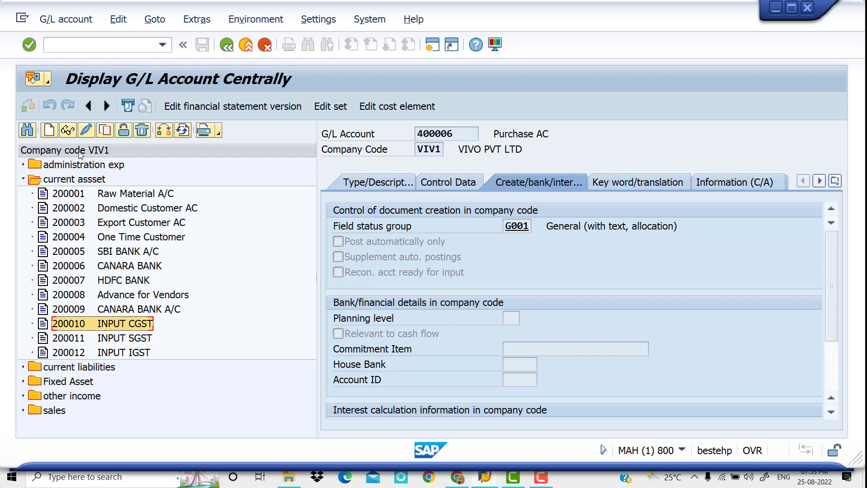
{"action": "left_click", "coordinate": [87, 131]}
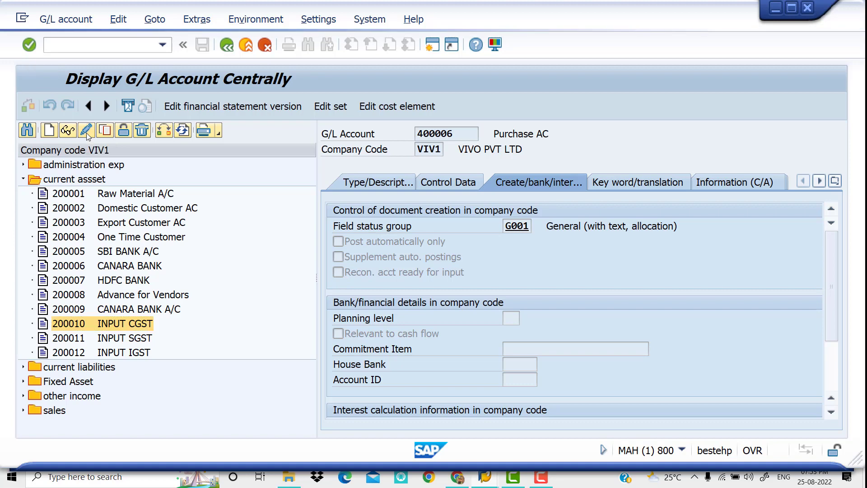
{"action": "left_click", "coordinate": [383, 183]}
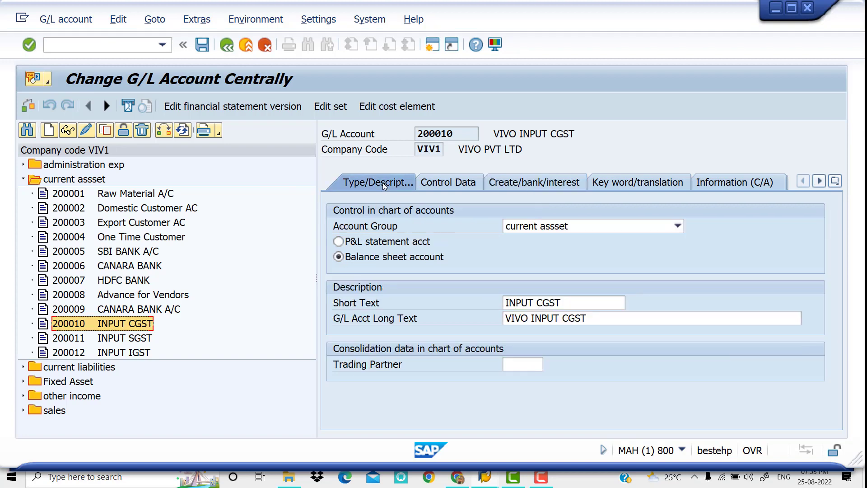
{"action": "left_click", "coordinate": [678, 226]}
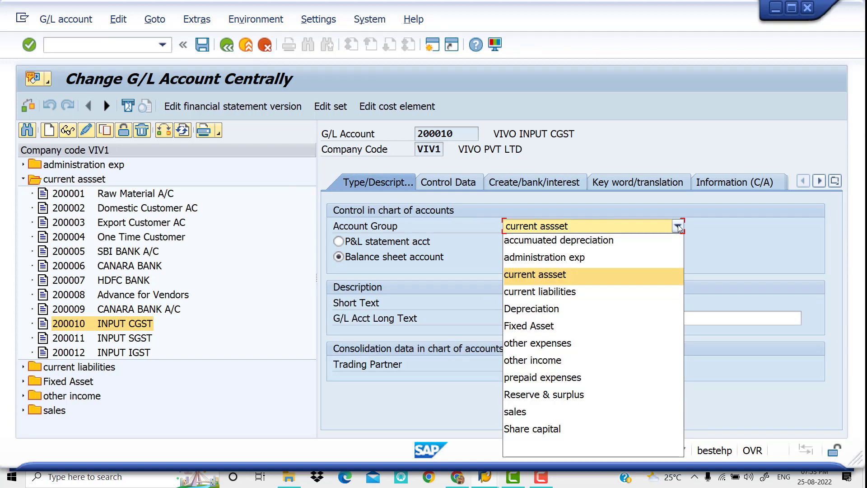
{"action": "left_click", "coordinate": [677, 226]}
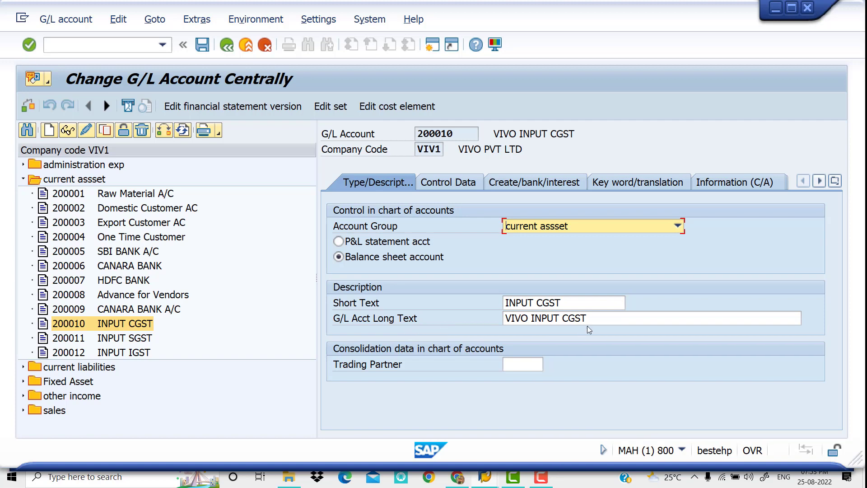
Set the INPUT CGST account's tax category to Z1, VIVO INPUT CGST & SGST, in its control data.
{"action": "left_click", "coordinate": [467, 182]}
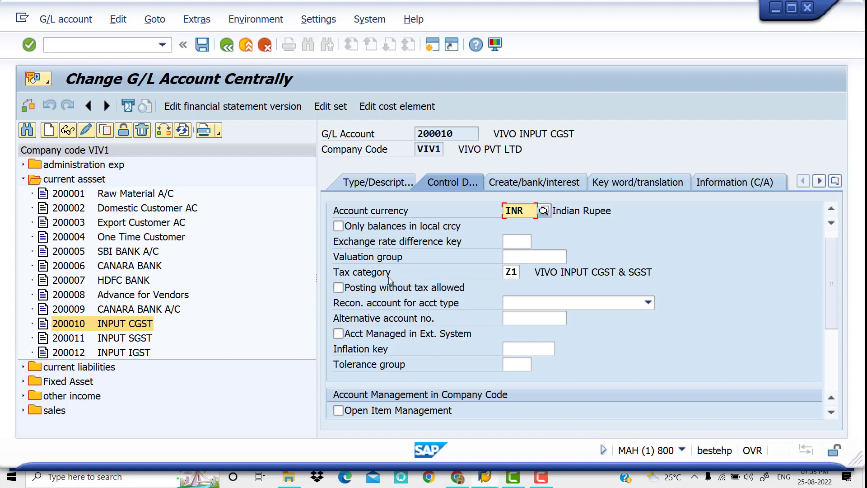
{"action": "left_click", "coordinate": [515, 271]}
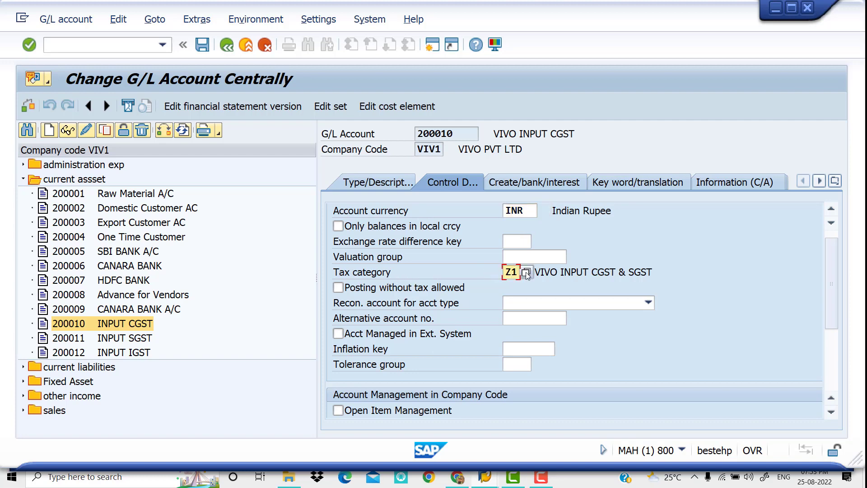
{"action": "left_click", "coordinate": [526, 273]}
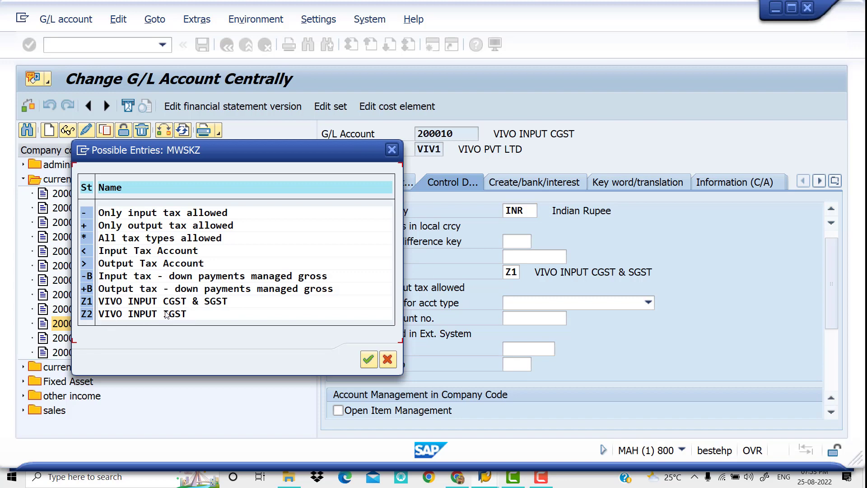
{"action": "left_click", "coordinate": [89, 302]}
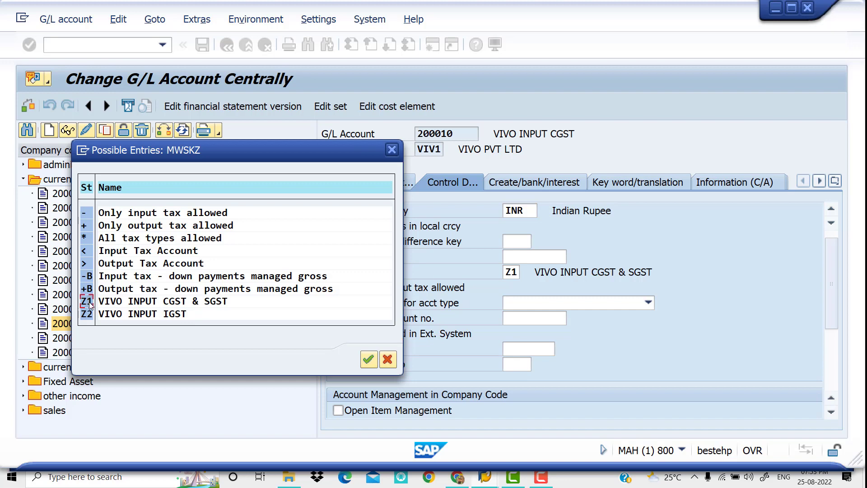
{"action": "left_click", "coordinate": [364, 359]}
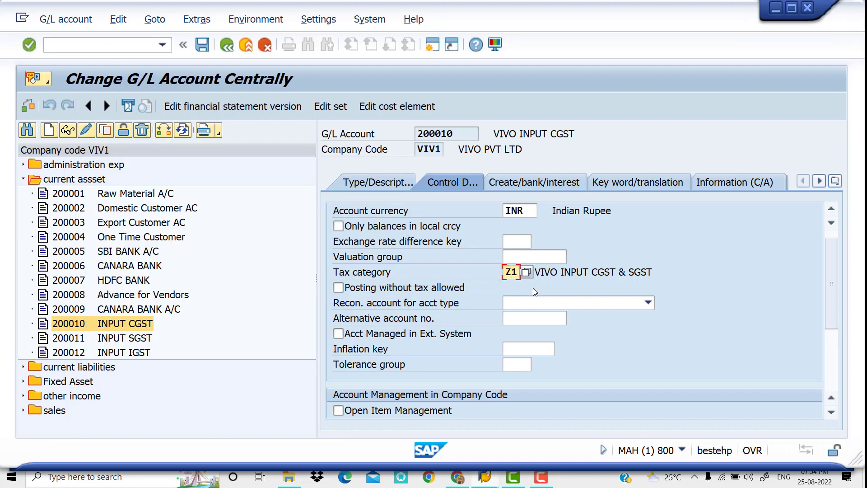
Review the INPUT CGST account's line item display, sort key, field status group, and bank and interest settings.
{"action": "scroll", "coordinate": [834, 296], "scroll_direction": "down", "scroll_amount": 1}
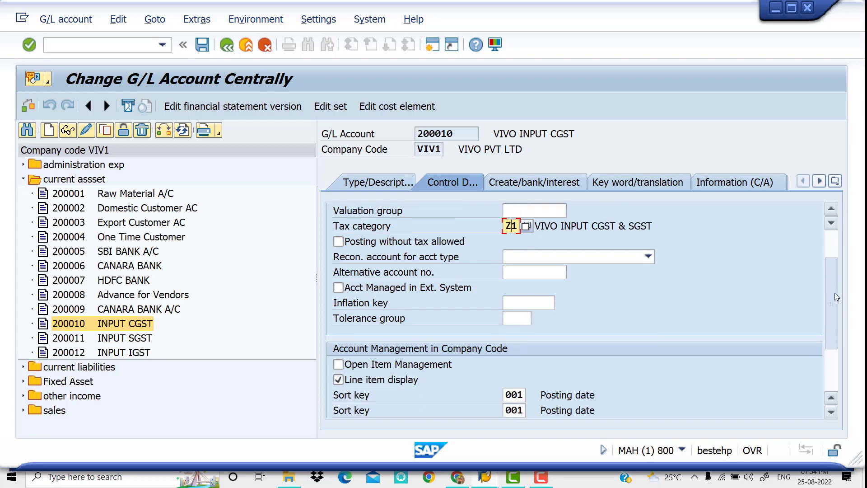
{"action": "left_click_drag", "start_coordinate": [834, 293], "coordinate": [836, 329]}
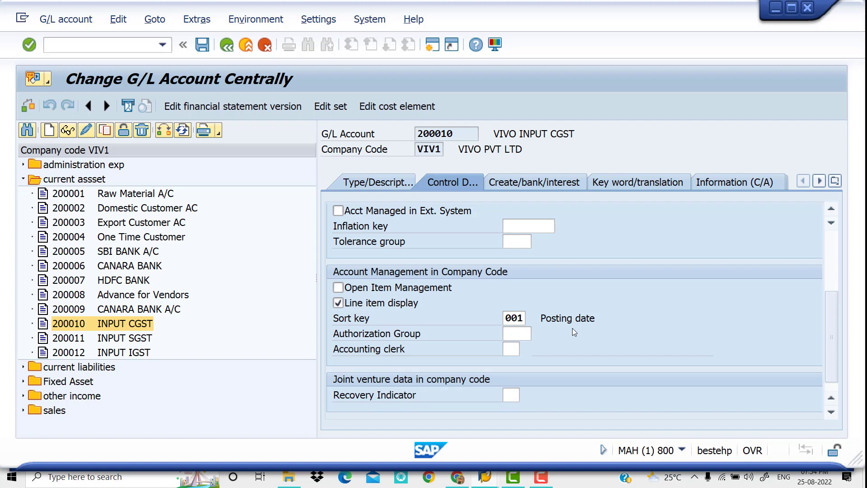
{"action": "left_click", "coordinate": [513, 185]}
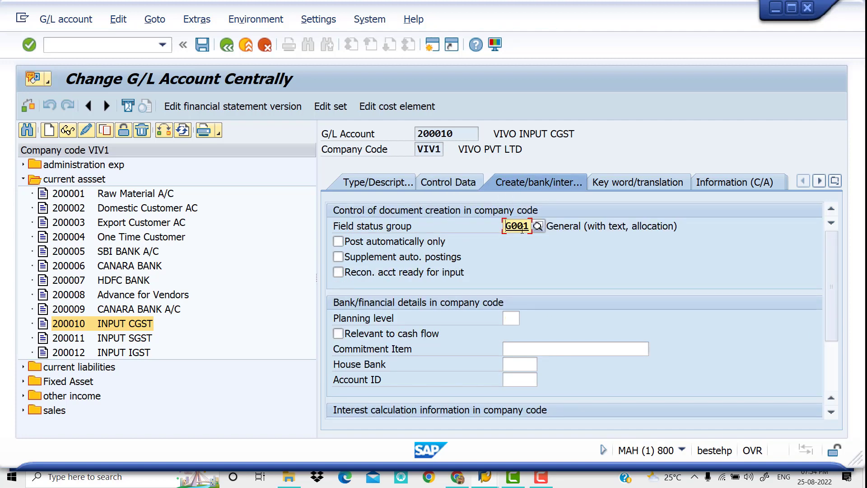
{"action": "scroll", "coordinate": [836, 289], "scroll_direction": "down", "scroll_amount": 3}
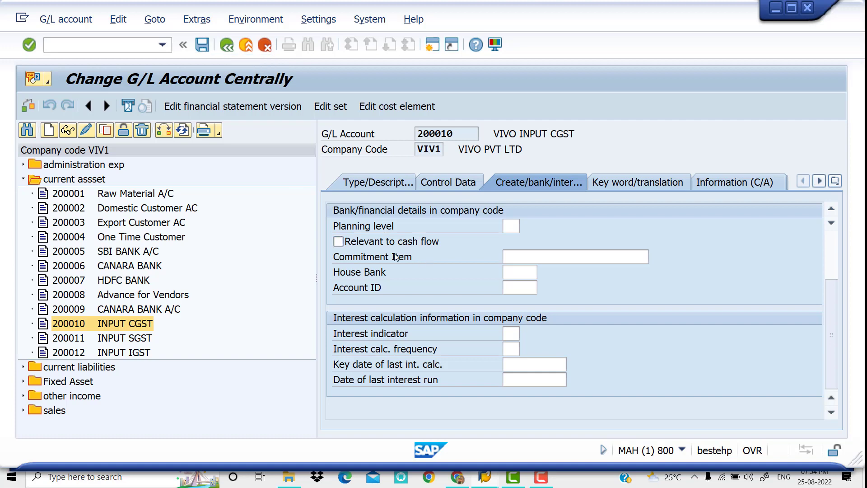
Open the INPUT SGST account for changing and examine its description, tax category and field status group.
{"action": "left_click", "coordinate": [76, 339]}
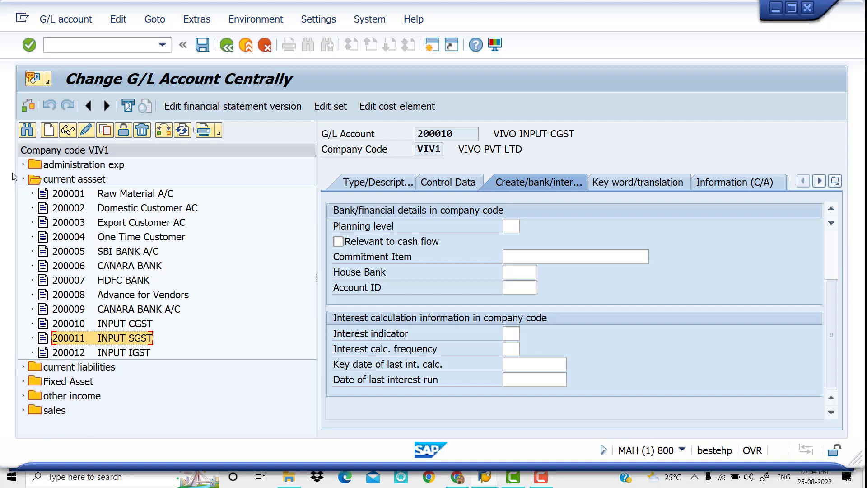
{"action": "left_click", "coordinate": [378, 186]}
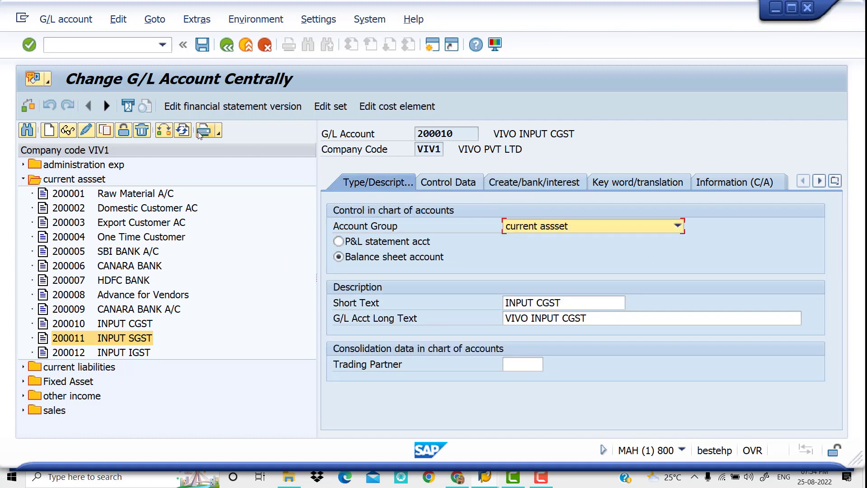
{"action": "left_click", "coordinate": [86, 131]}
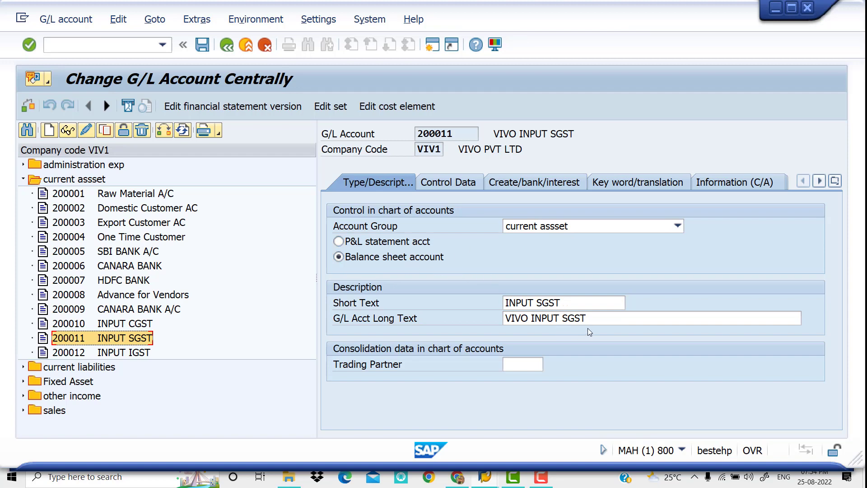
{"action": "left_click", "coordinate": [437, 185]}
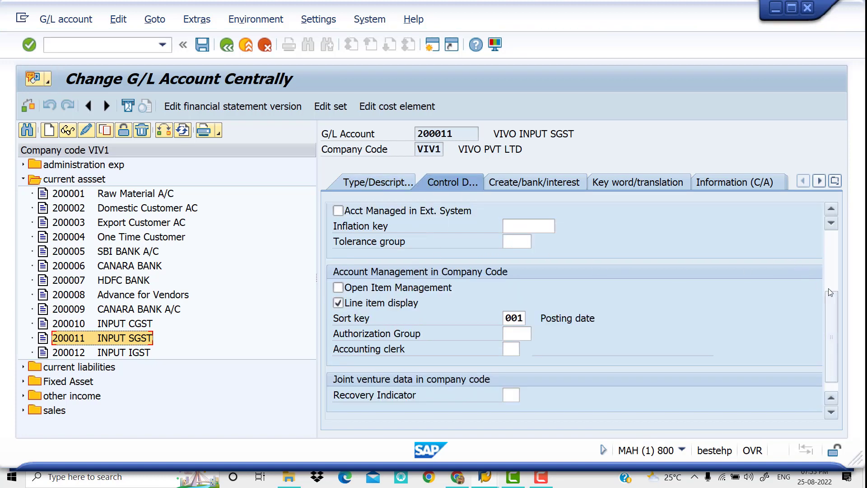
{"action": "left_click_drag", "start_coordinate": [830, 291], "coordinate": [832, 225]}
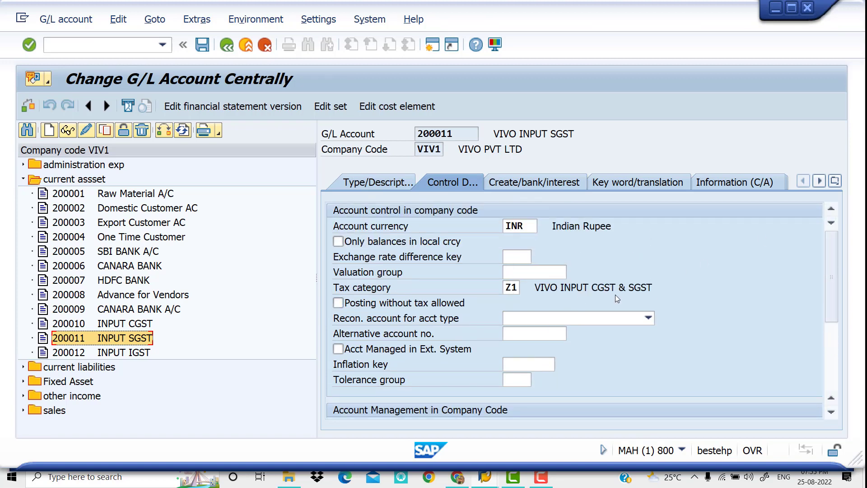
{"action": "left_click", "coordinate": [544, 182]}
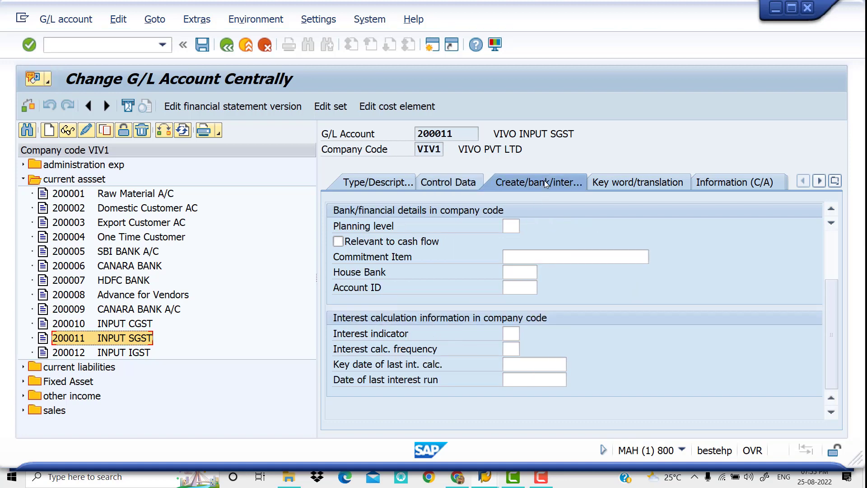
{"action": "left_click_drag", "start_coordinate": [832, 304], "coordinate": [830, 245]}
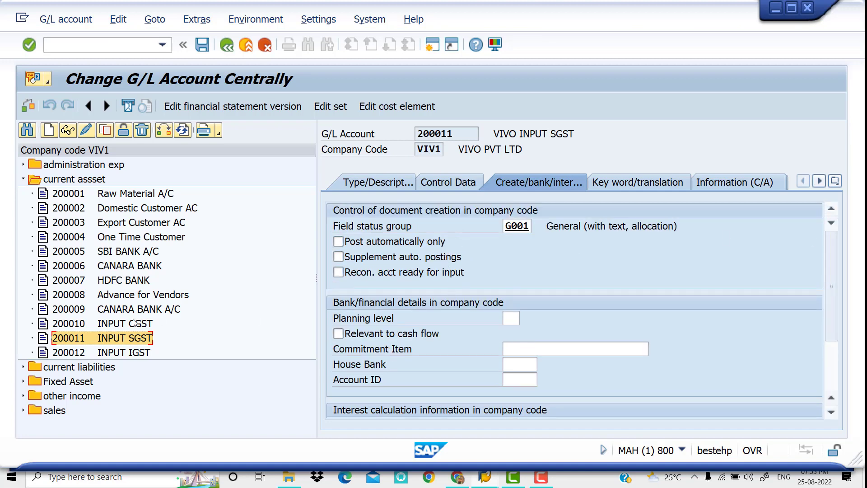
Open the INPUT IGST account for changing and set its tax category to Z2, VIVO INPUT IGST.
{"action": "left_click", "coordinate": [61, 354]}
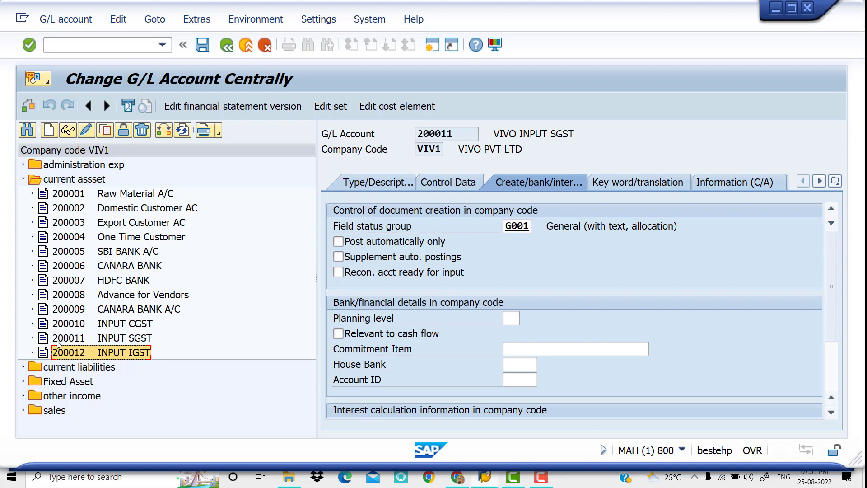
{"action": "left_click", "coordinate": [90, 134]}
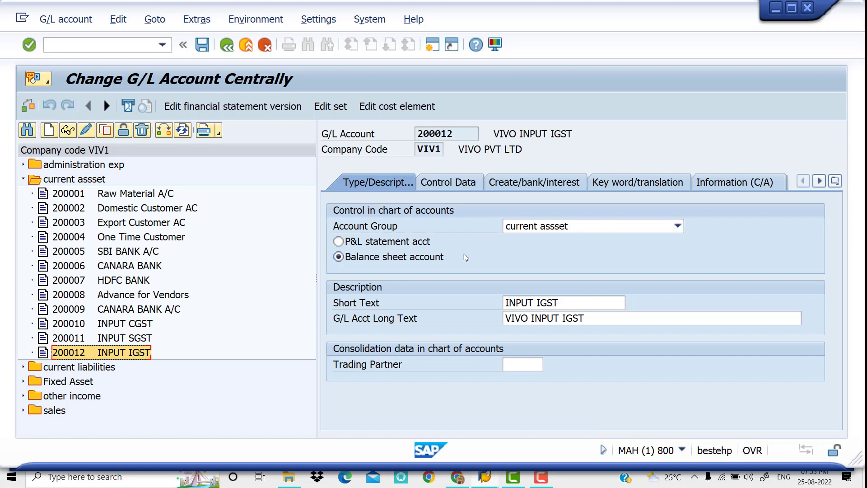
{"action": "left_click", "coordinate": [448, 182]}
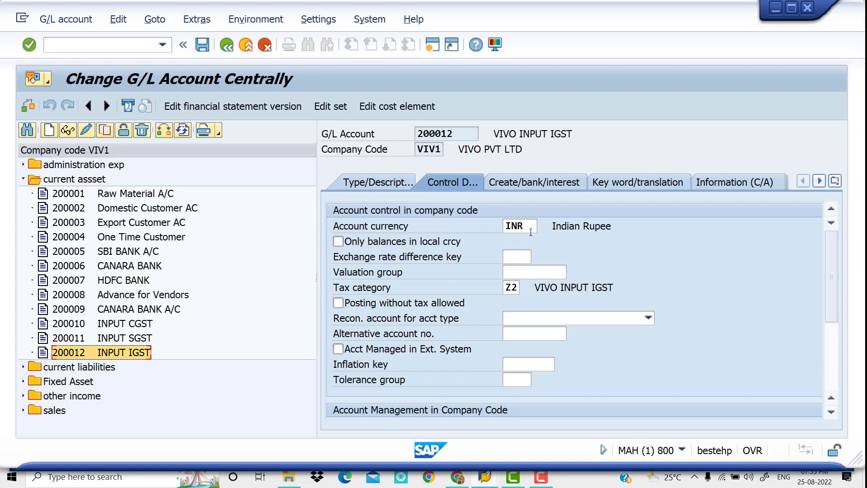
{"action": "left_click", "coordinate": [510, 288]}
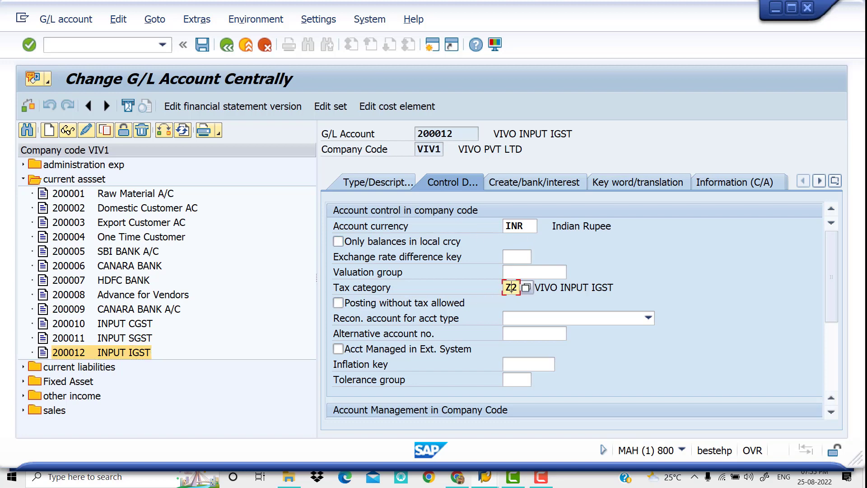
{"action": "left_click", "coordinate": [528, 288]}
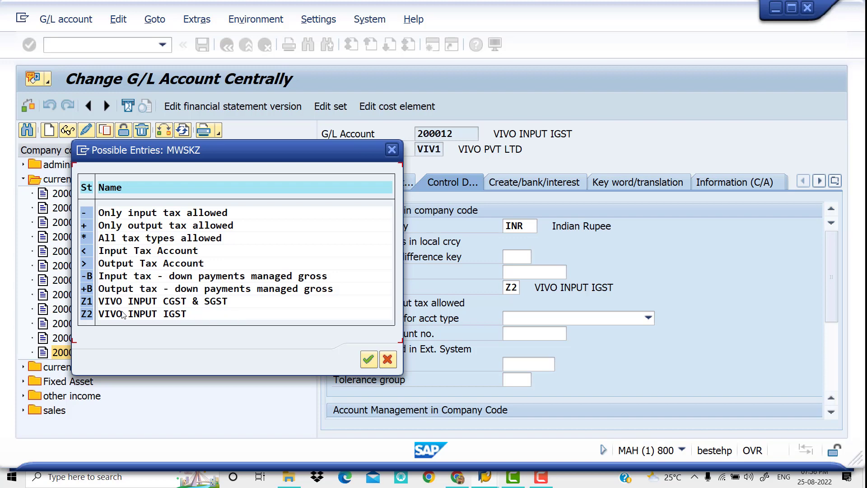
{"action": "double_click", "coordinate": [90, 314]}
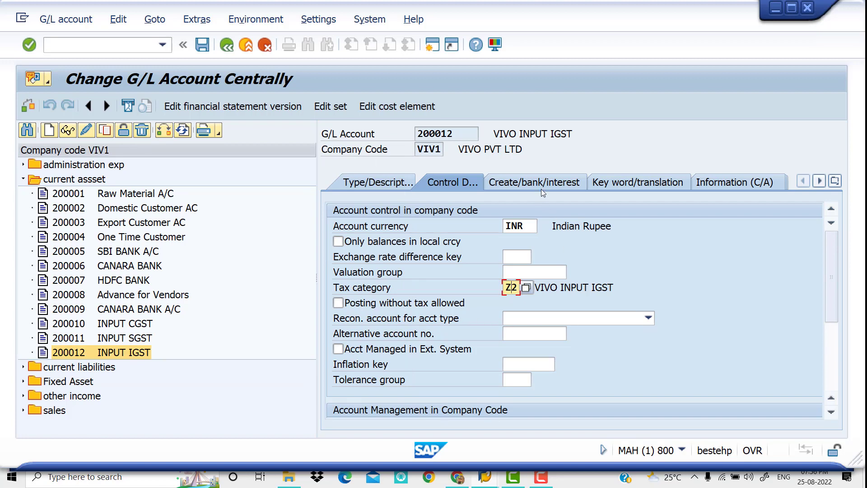
Review the INPUT IGST account's document creation settings and the accounts in the administration exp group.
{"action": "left_click", "coordinate": [541, 183]}
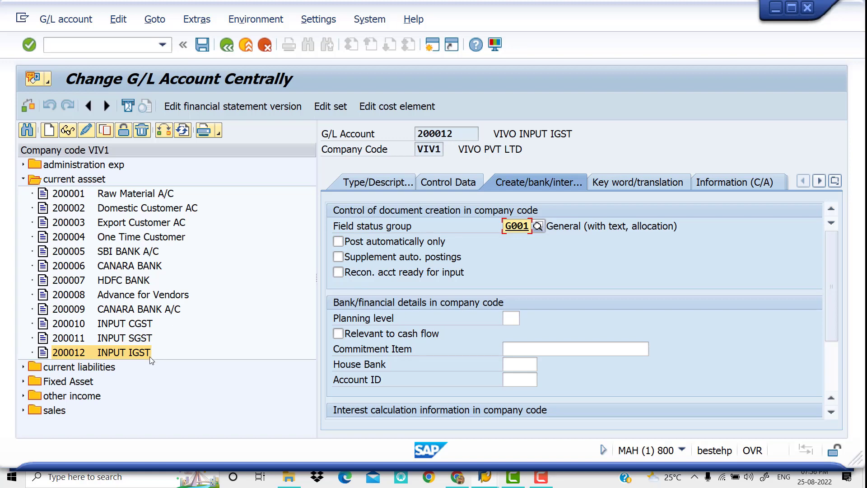
{"action": "left_click", "coordinate": [22, 179]}
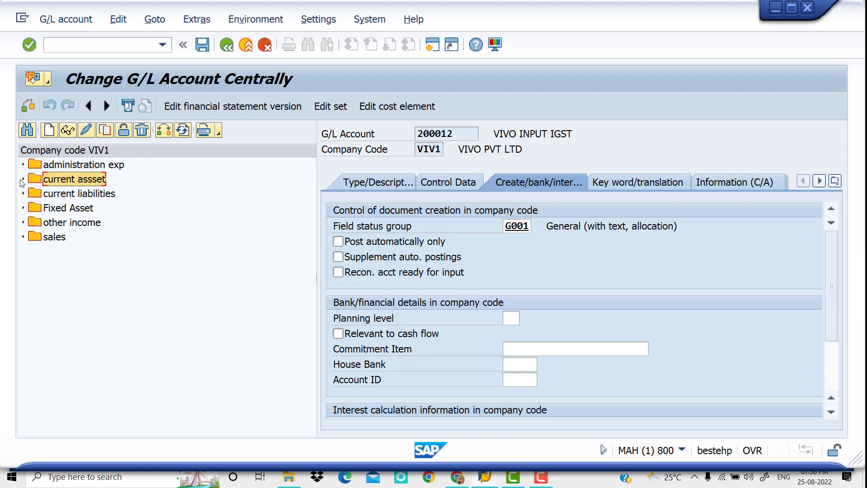
{"action": "left_click", "coordinate": [23, 164]}
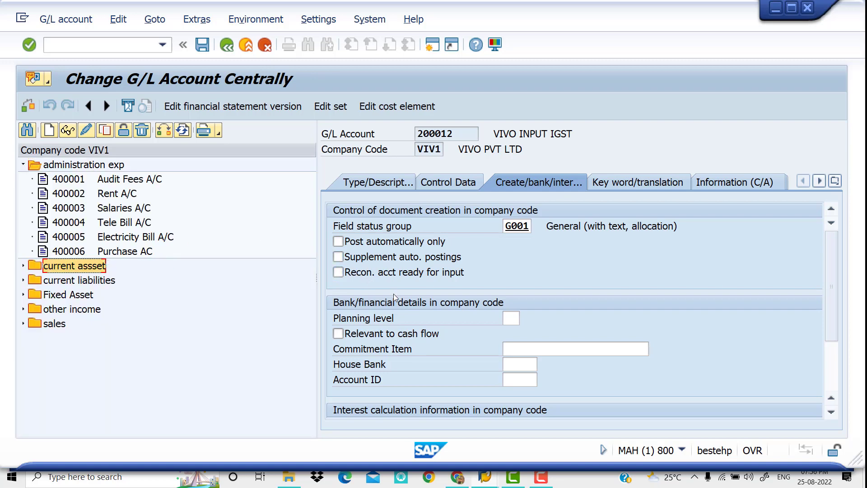
{"action": "left_click", "coordinate": [23, 164]}
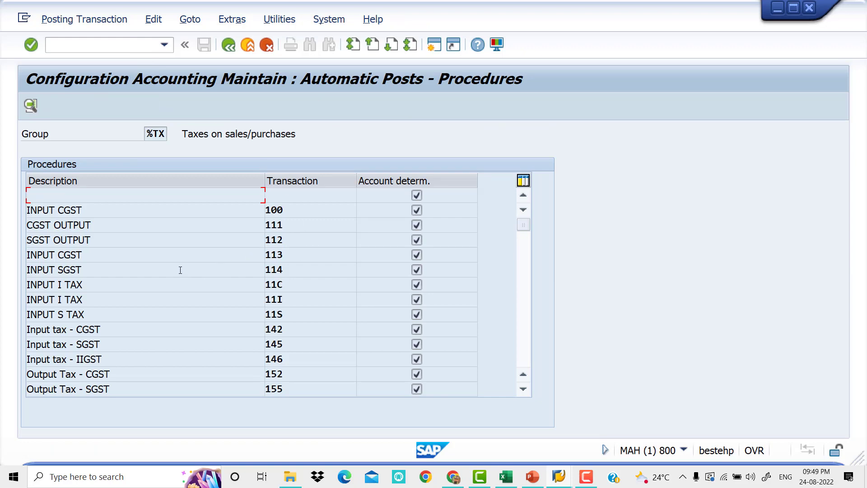
Look through the automatic posting procedures of the taxes on sales/purchases group for the VIVO input GST transactions.
{"action": "left_click", "coordinate": [525, 307]}
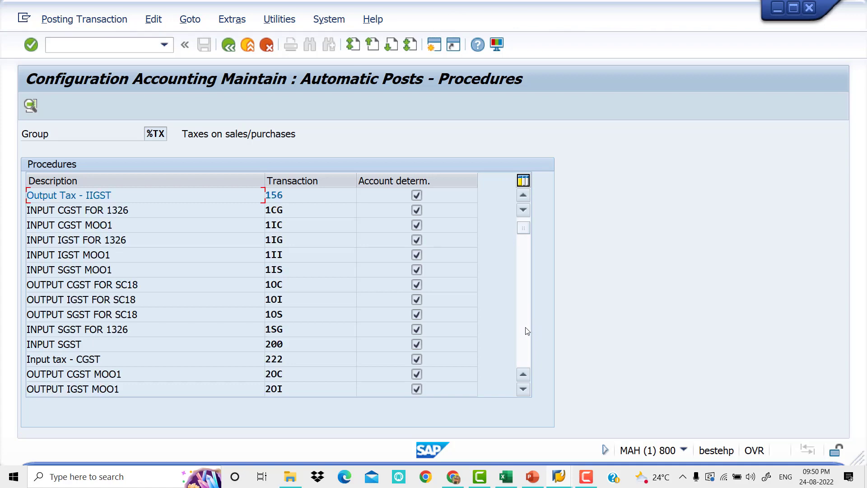
{"action": "left_click", "coordinate": [527, 331]}
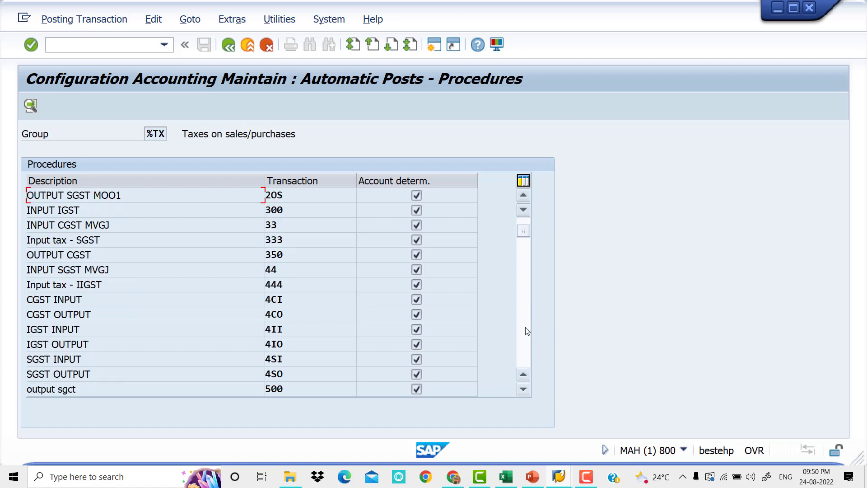
{"action": "left_click", "coordinate": [527, 331]}
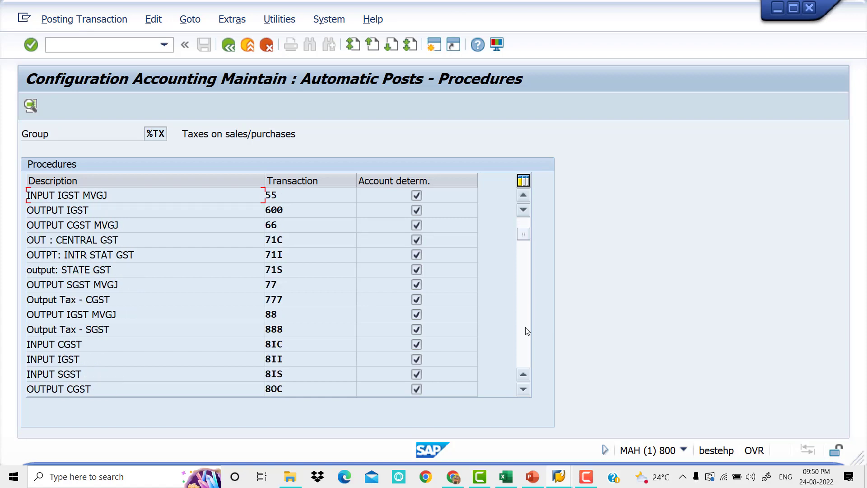
{"action": "left_click", "coordinate": [527, 331]}
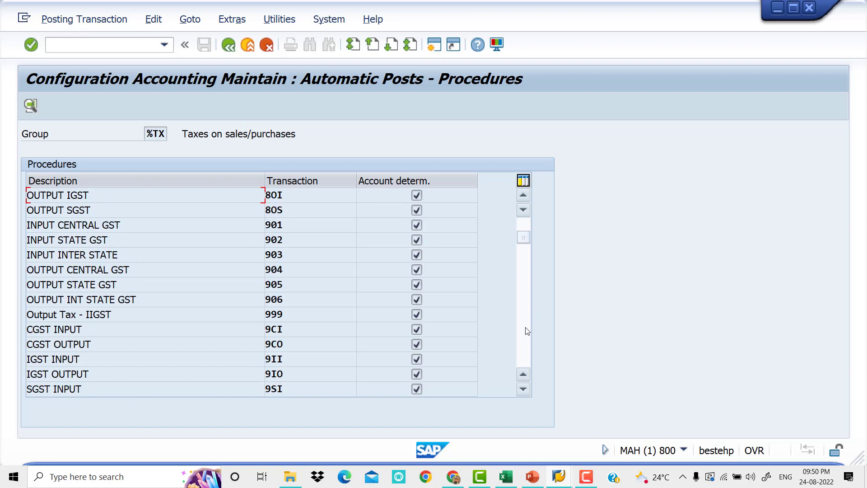
{"action": "left_click", "coordinate": [527, 331]}
{"action": "left_click", "coordinate": [527, 331]}
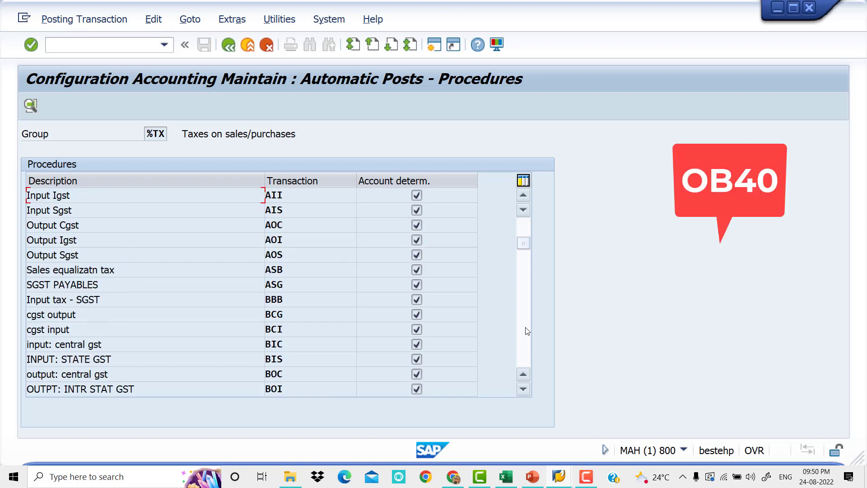
{"action": "left_click", "coordinate": [527, 331]}
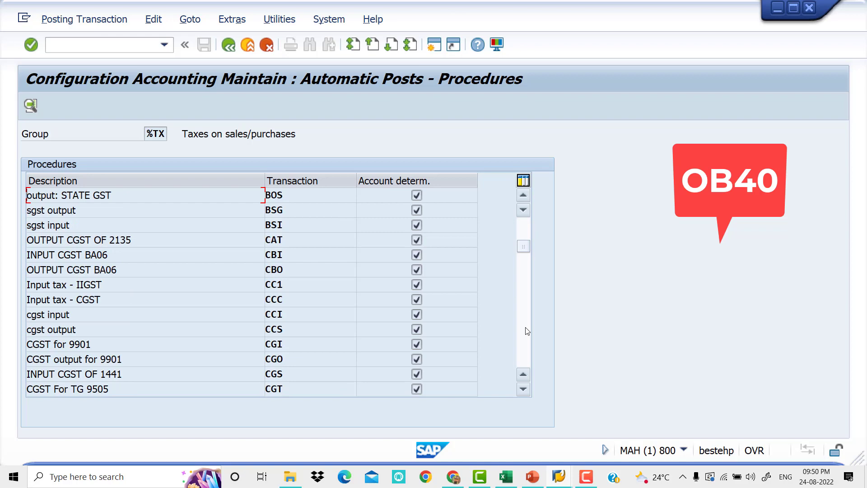
{"action": "left_click", "coordinate": [527, 331]}
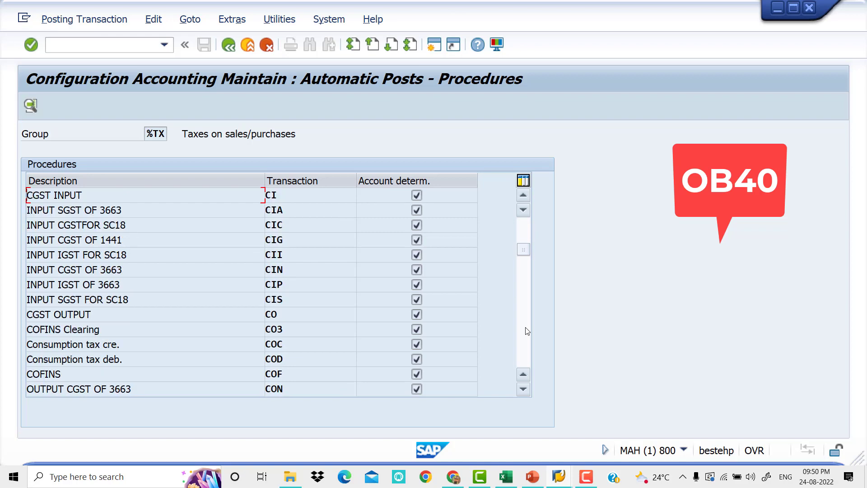
{"action": "left_click", "coordinate": [527, 330]}
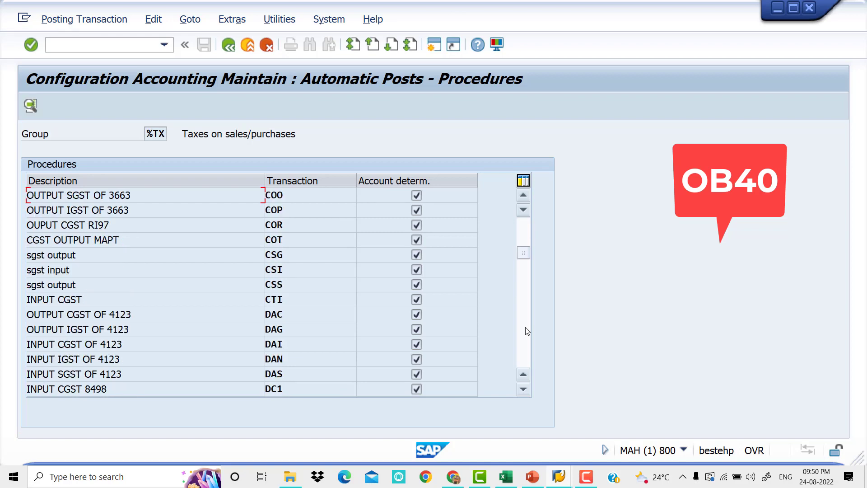
{"action": "left_click", "coordinate": [527, 331]}
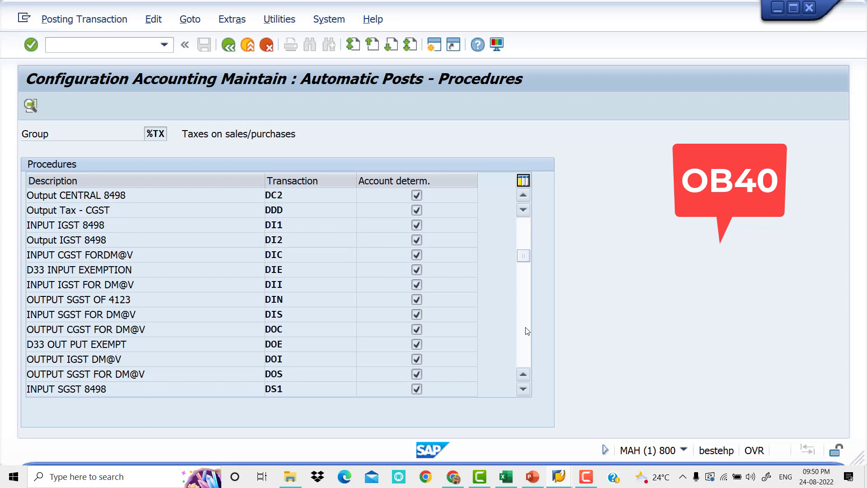
{"action": "left_click", "coordinate": [527, 331]}
{"action": "left_click", "coordinate": [528, 331]}
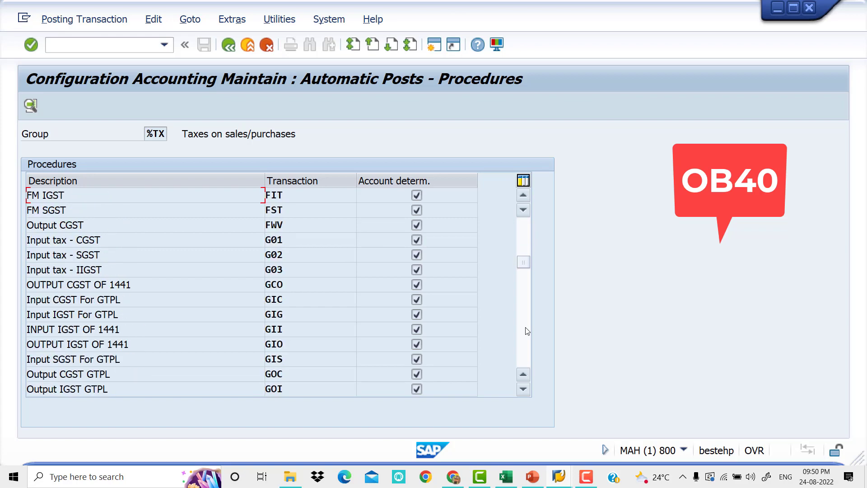
{"action": "left_click", "coordinate": [527, 330]}
{"action": "left_click", "coordinate": [527, 331]}
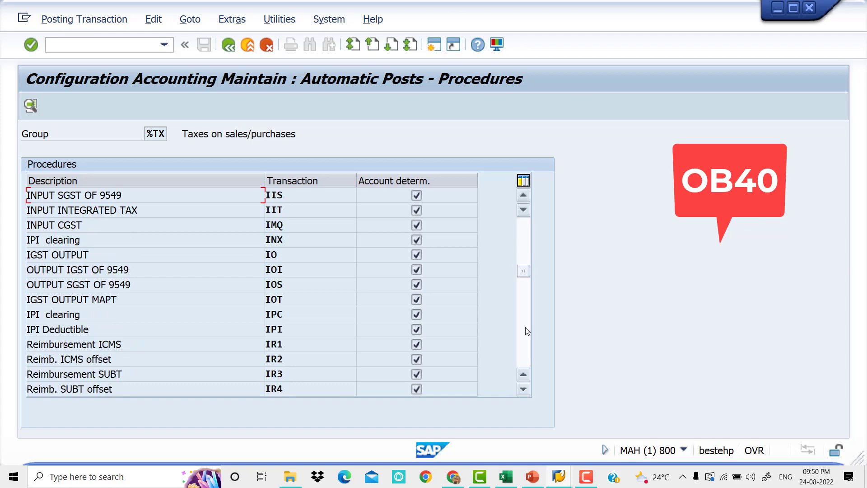
{"action": "left_click", "coordinate": [528, 330]}
{"action": "left_click", "coordinate": [528, 331]}
{"action": "left_click", "coordinate": [525, 329]}
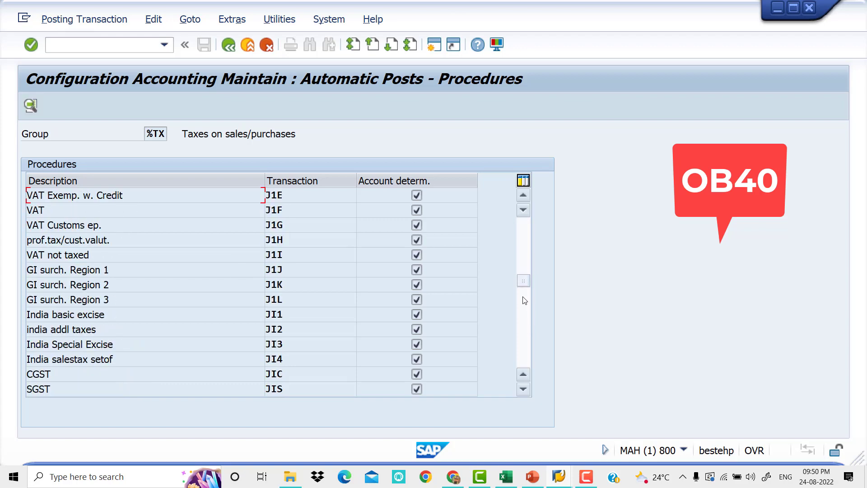
{"action": "left_click_drag", "start_coordinate": [527, 287], "coordinate": [523, 330]}
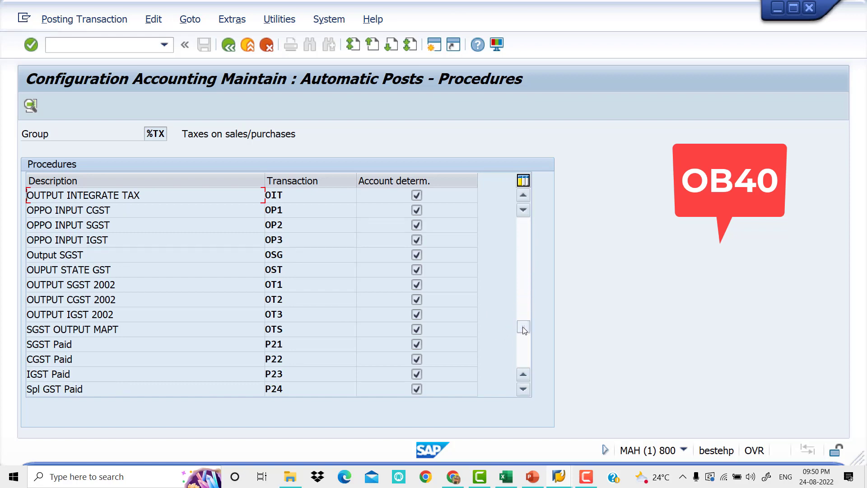
{"action": "left_click", "coordinate": [526, 357]}
{"action": "left_click", "coordinate": [526, 358]}
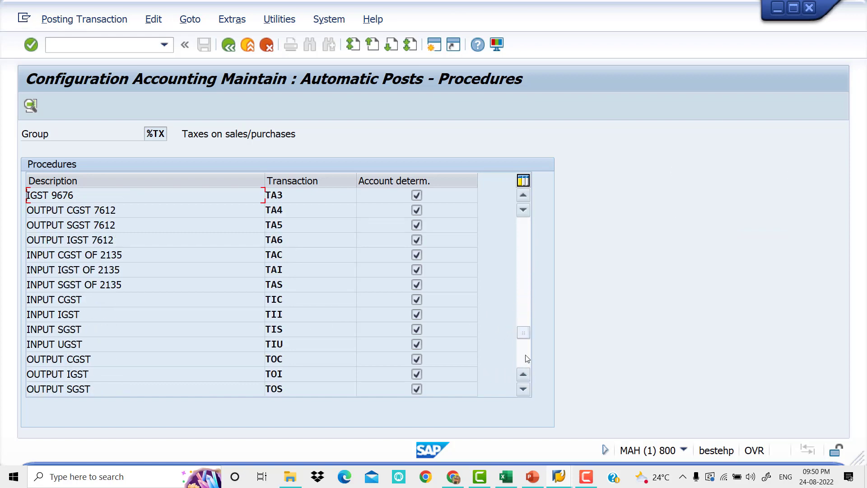
{"action": "left_click", "coordinate": [527, 358]}
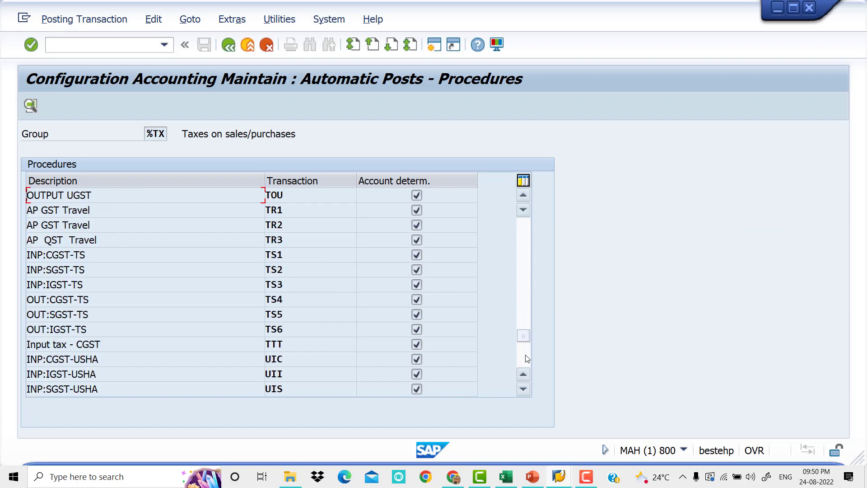
{"action": "left_click", "coordinate": [527, 358]}
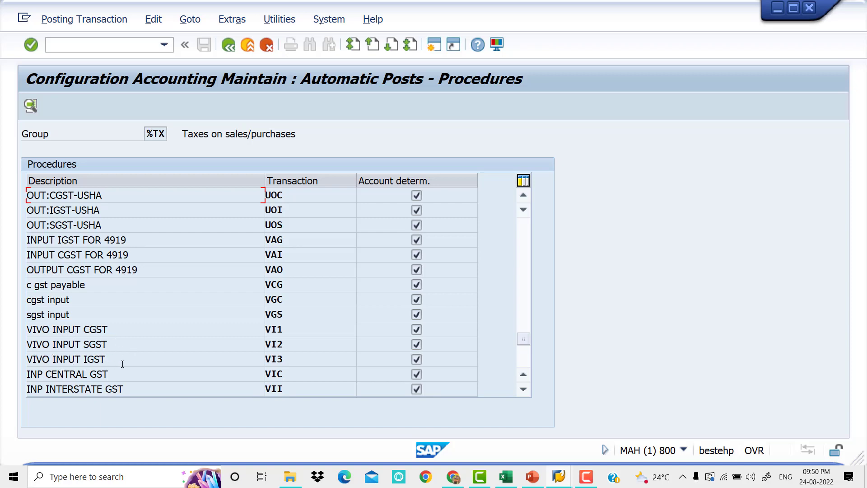
Open the VIVO INPUT CGST procedure, transaction VI1, for chart of accounts VIV9 and save its rules.
{"action": "double_click", "coordinate": [307, 330]}
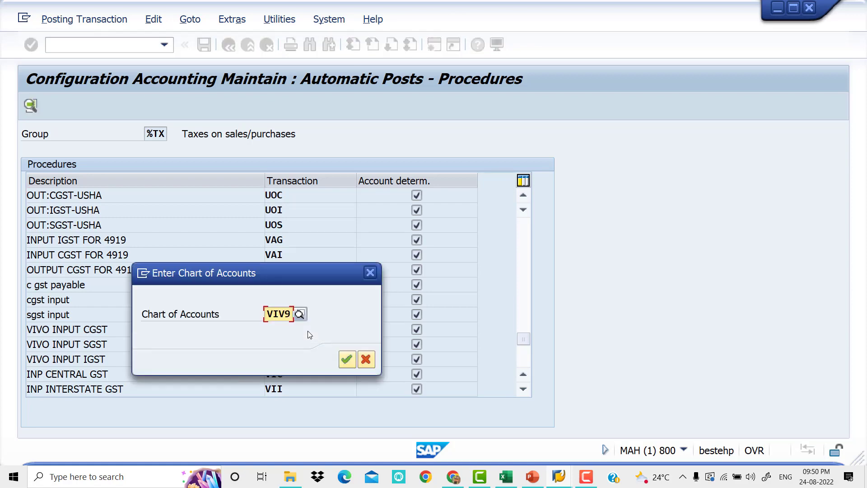
{"action": "left_click", "coordinate": [348, 360]}
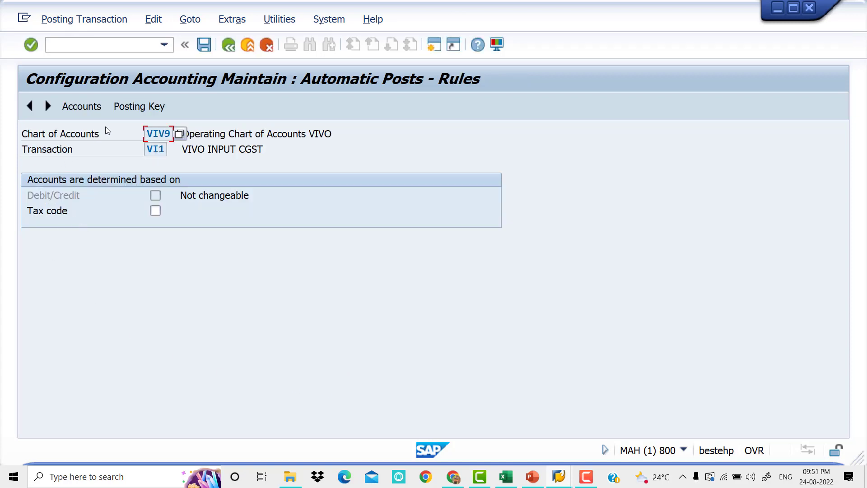
{"action": "left_click", "coordinate": [134, 110]}
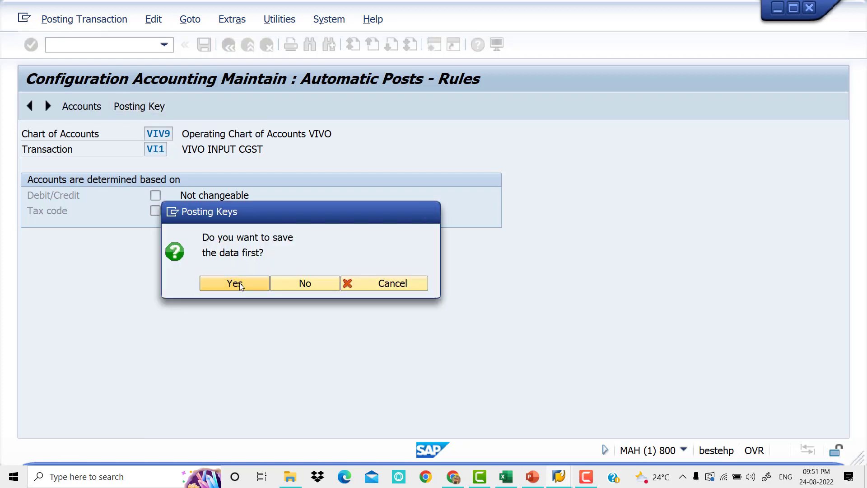
{"action": "left_click", "coordinate": [239, 284]}
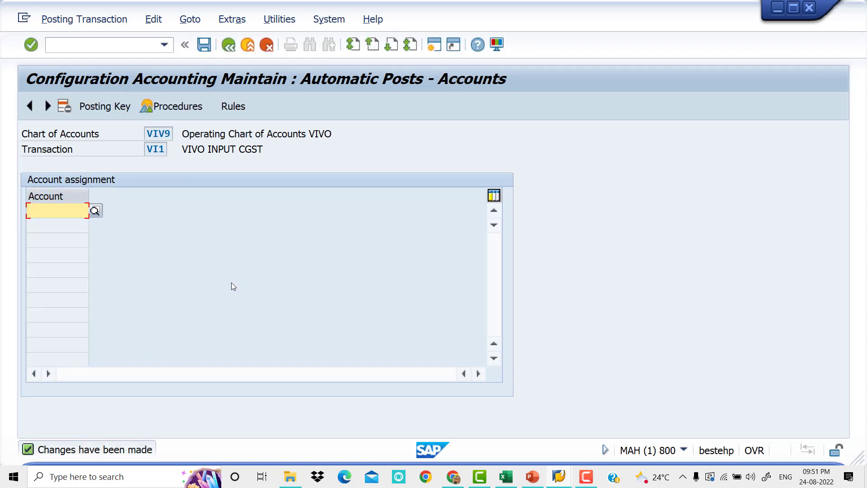
Set transaction VI1's posting keys to 40 for debit and 50 for credit, and save them under the ADVANCE TO VENDORS customizing request.
{"action": "left_click", "coordinate": [110, 108]}
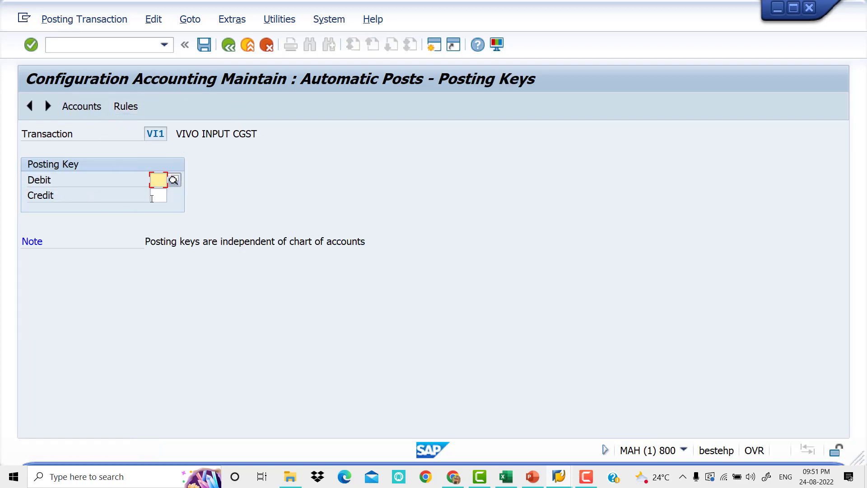
{"action": "type", "text": "40"}
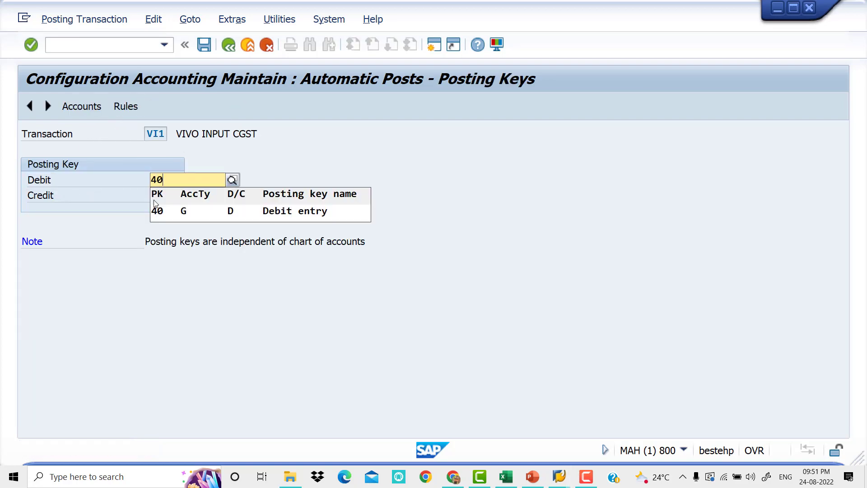
{"action": "key", "text": "BackSpace"}
{"action": "key", "text": "BackSpace"}
{"action": "type", "text": "40"}
{"action": "left_click", "coordinate": [156, 196]}
{"action": "type", "text": "50"}
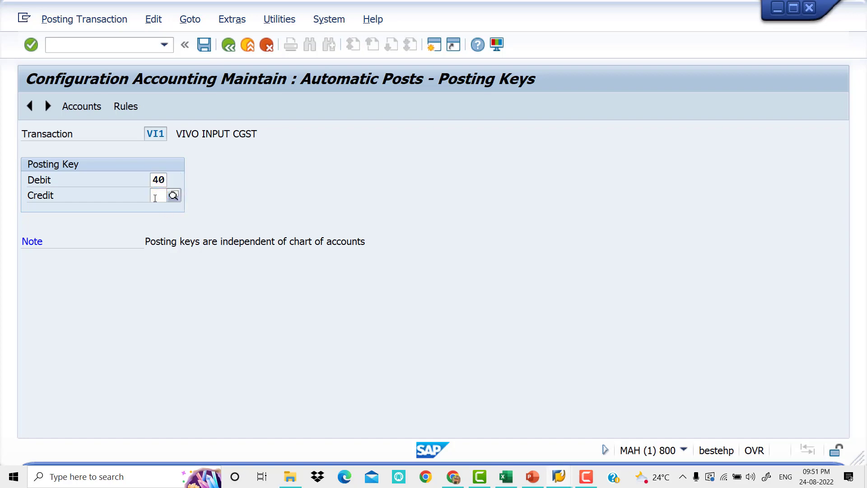
{"action": "left_click", "coordinate": [188, 224]}
{"action": "left_click", "coordinate": [89, 112]}
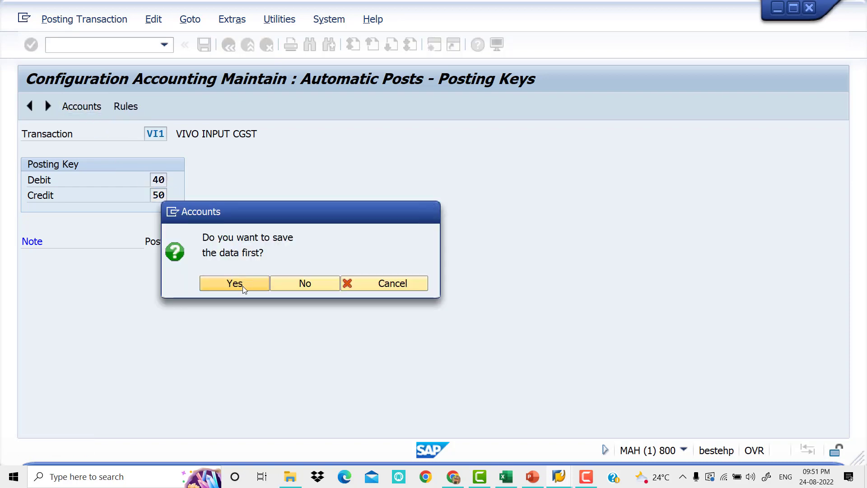
{"action": "left_click", "coordinate": [243, 286]}
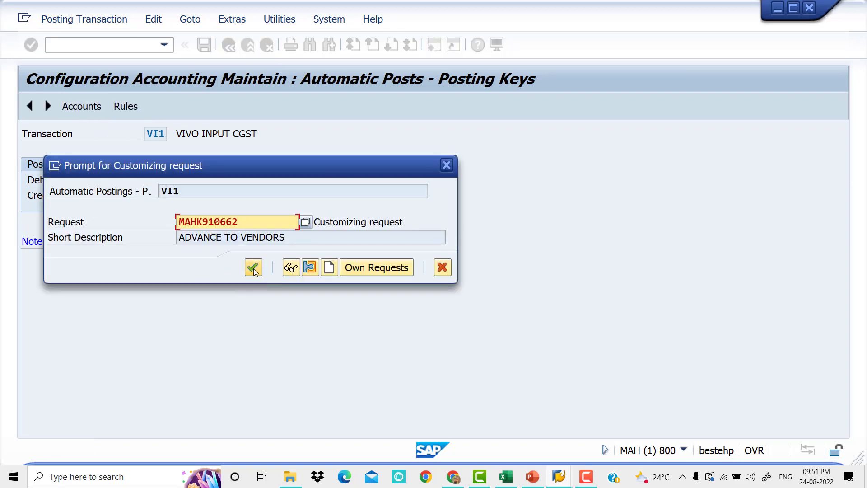
{"action": "left_click", "coordinate": [254, 268]}
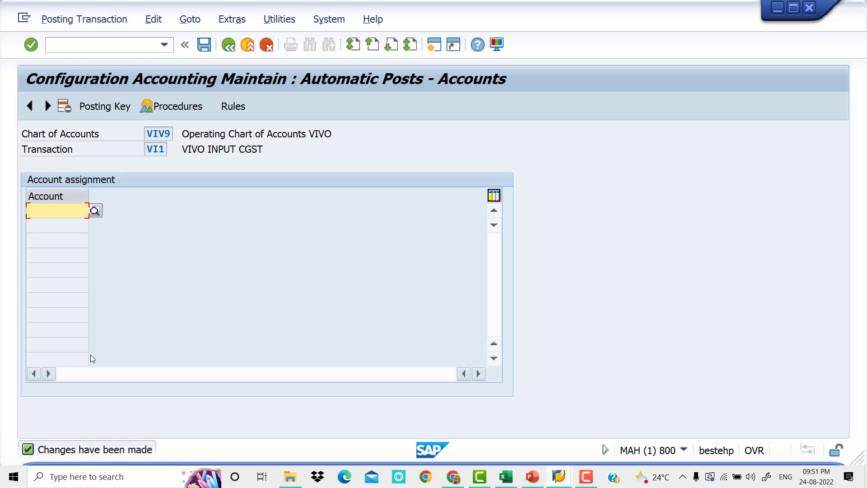
Assign the VIVO INPUT CGST G/L account to transaction VI1, save it under the ADVANCE TO VENDORS request and return to the procedures list.
{"action": "left_click", "coordinate": [95, 211]}
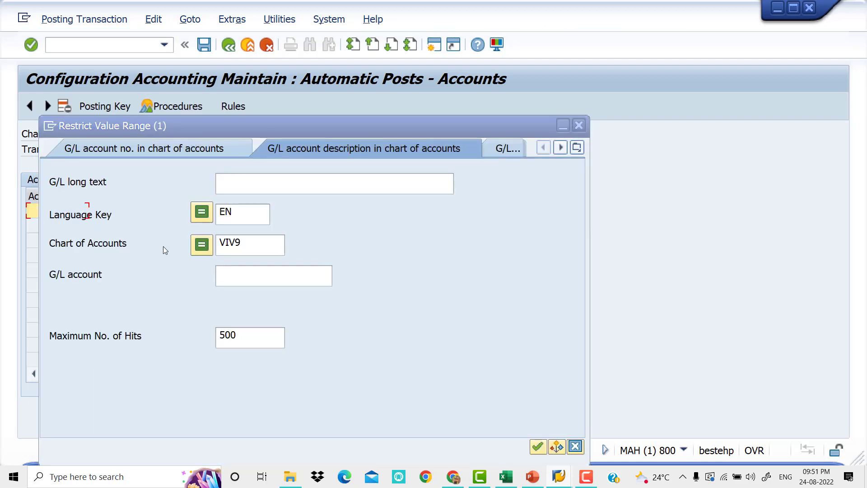
{"action": "left_click", "coordinate": [246, 276]}
{"action": "key", "text": "Return"}
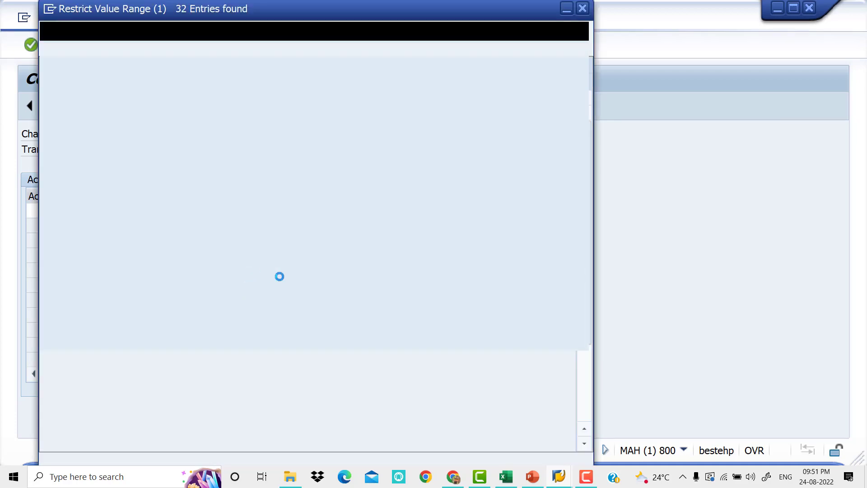
{"action": "scroll", "coordinate": [126, 266], "scroll_direction": "down", "scroll_amount": 3}
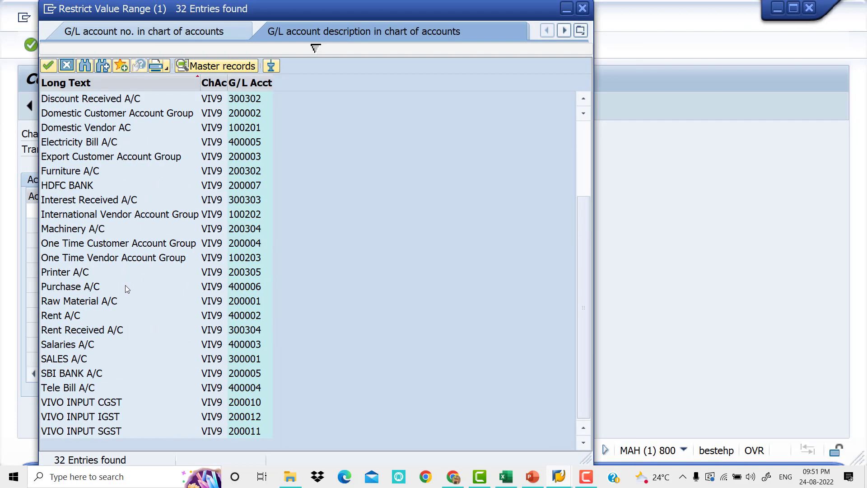
{"action": "left_click", "coordinate": [105, 404]}
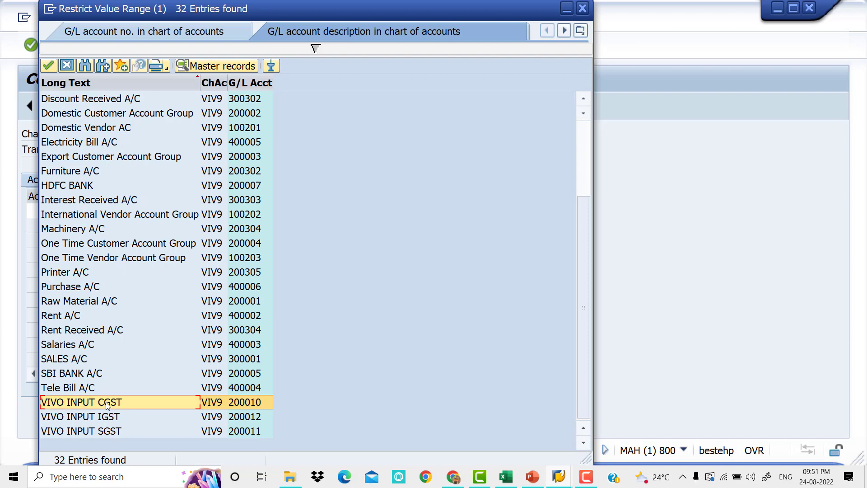
{"action": "double_click", "coordinate": [107, 403]}
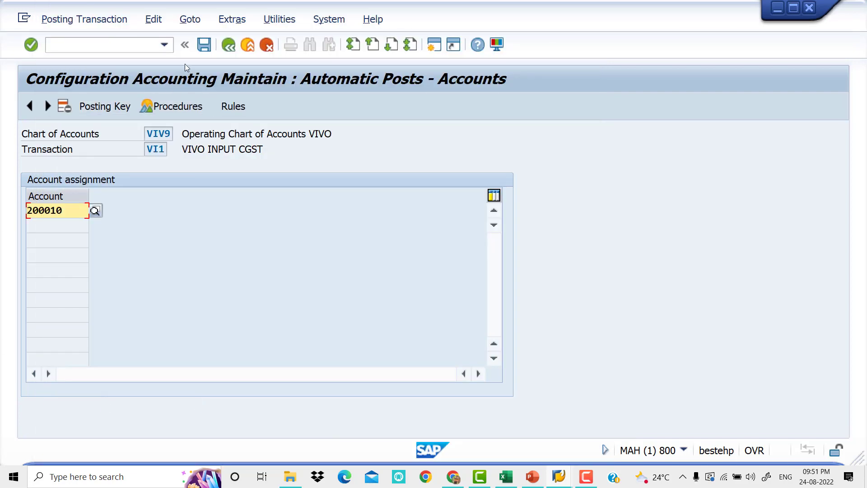
{"action": "left_click", "coordinate": [204, 44]}
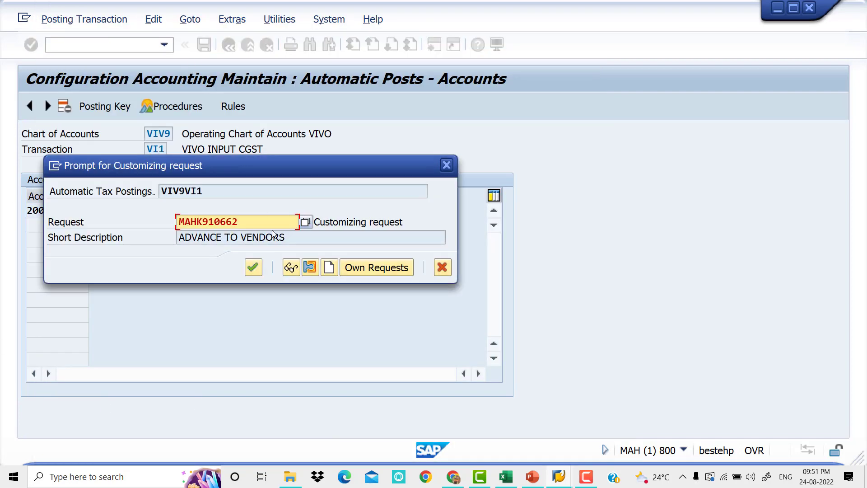
{"action": "left_click", "coordinate": [253, 267]}
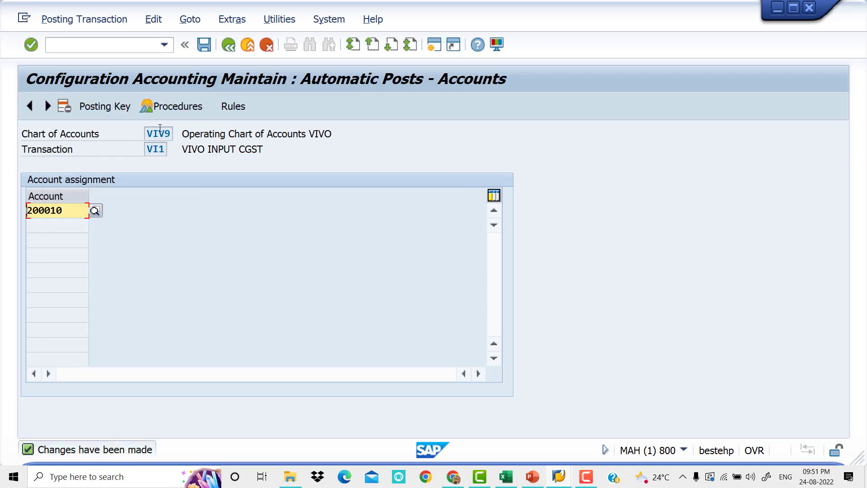
{"action": "left_click", "coordinate": [228, 45]}
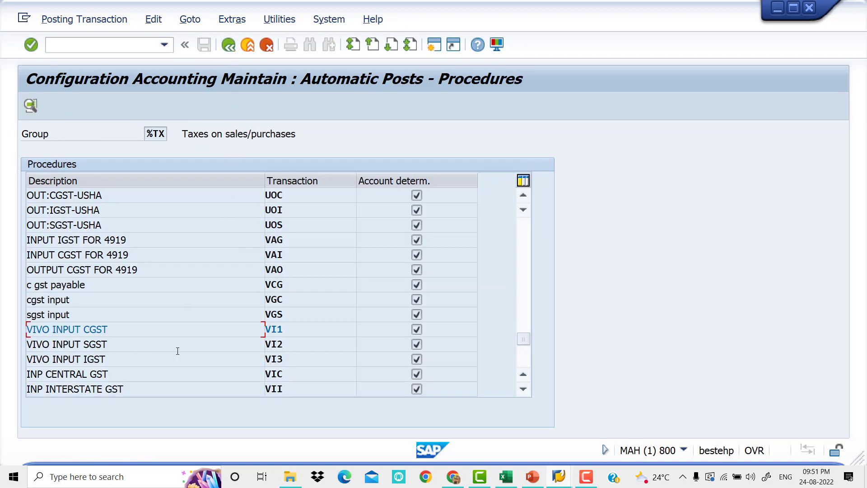
Open the VIVO INPUT SGST procedure, transaction VI2, for chart of accounts VIV9 and save its rules.
{"action": "double_click", "coordinate": [302, 344]}
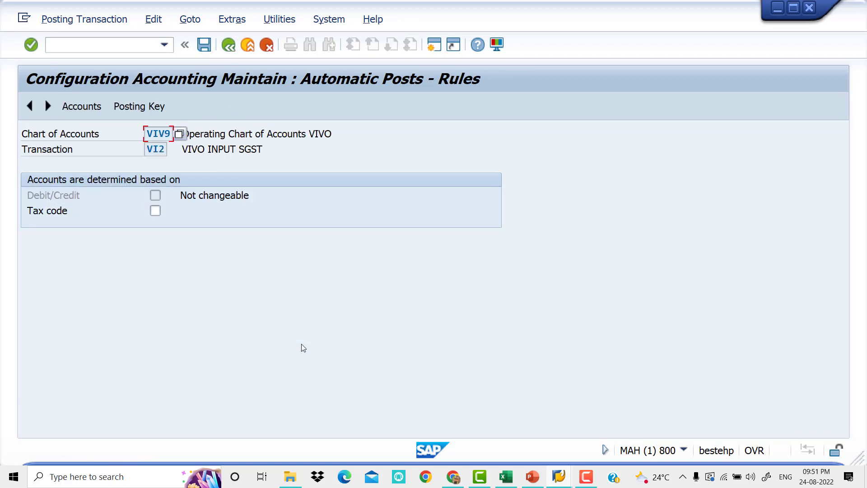
{"action": "left_click", "coordinate": [136, 106]}
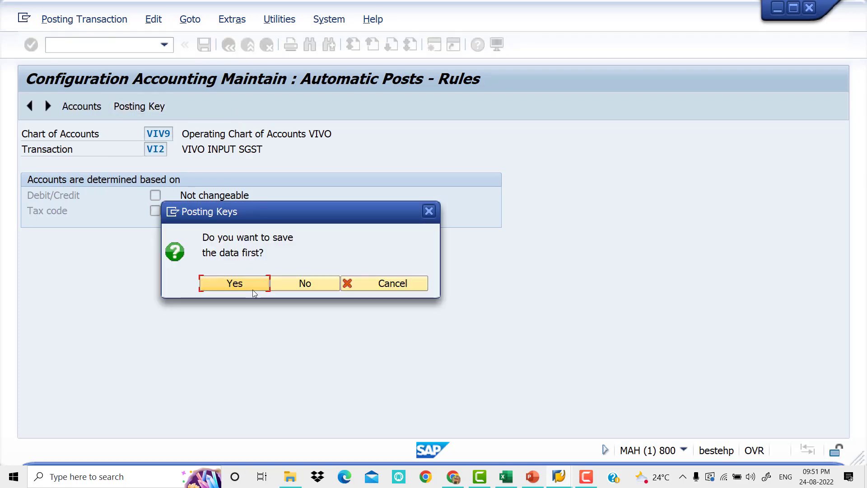
{"action": "left_click", "coordinate": [251, 287]}
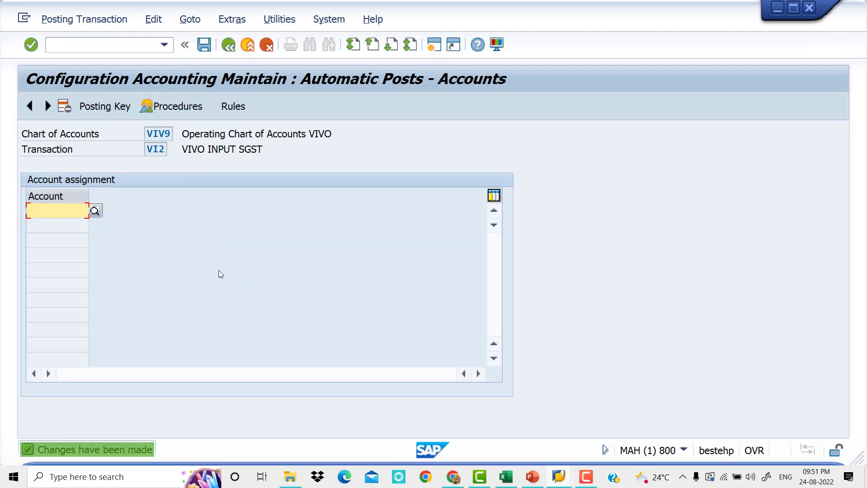
Set transaction VI2's posting keys to 40 for debit and 50 for credit, and save them under the ADVANCE TO VENDORS customizing request.
{"action": "left_click", "coordinate": [119, 108]}
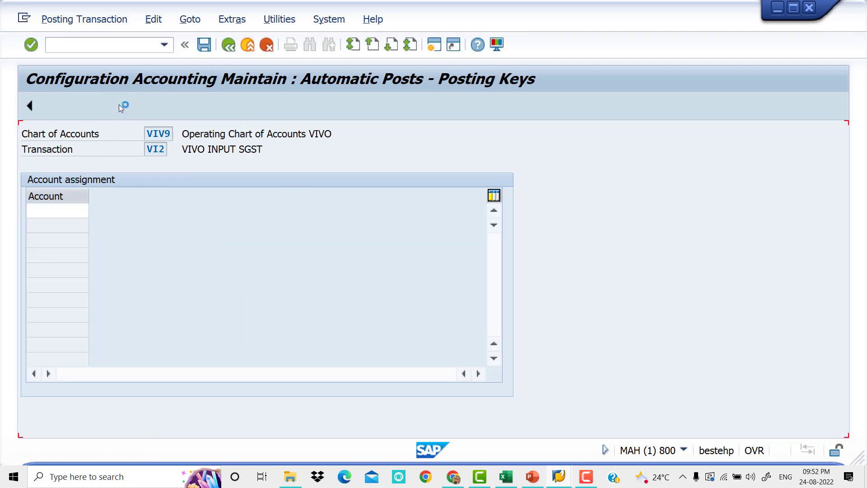
{"action": "type", "text": "40"}
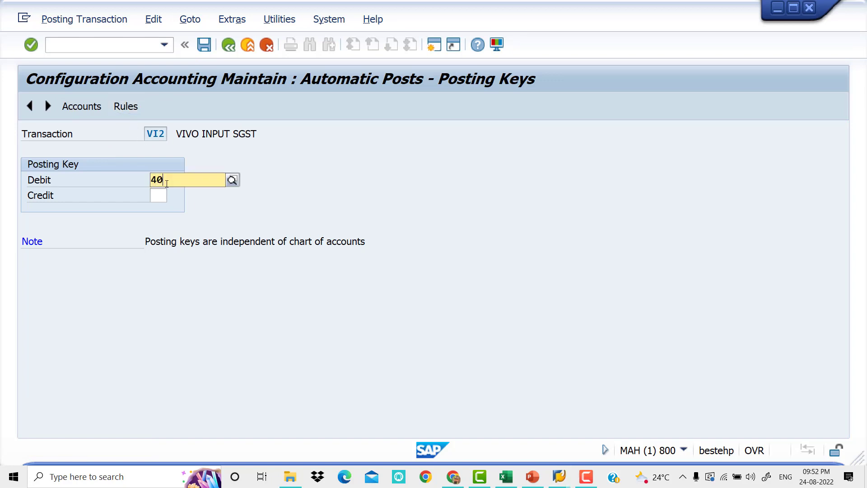
{"action": "key", "text": "Tab"}
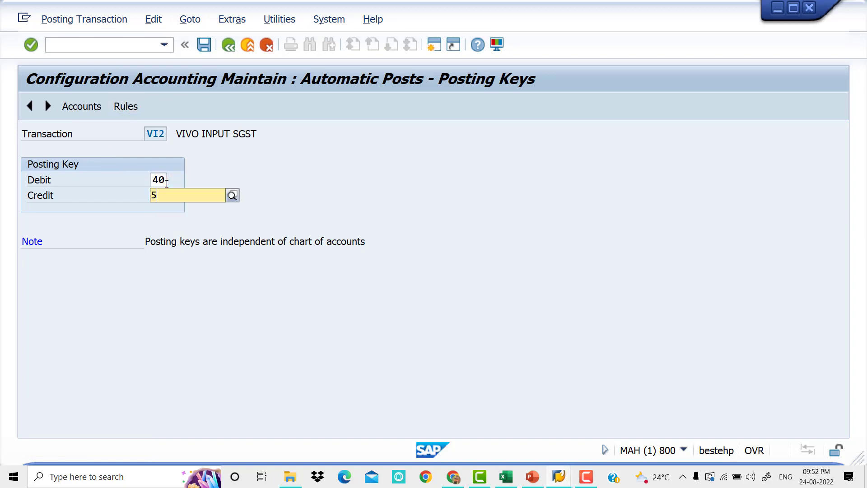
{"action": "type", "text": "50"}
{"action": "key", "text": "Return"}
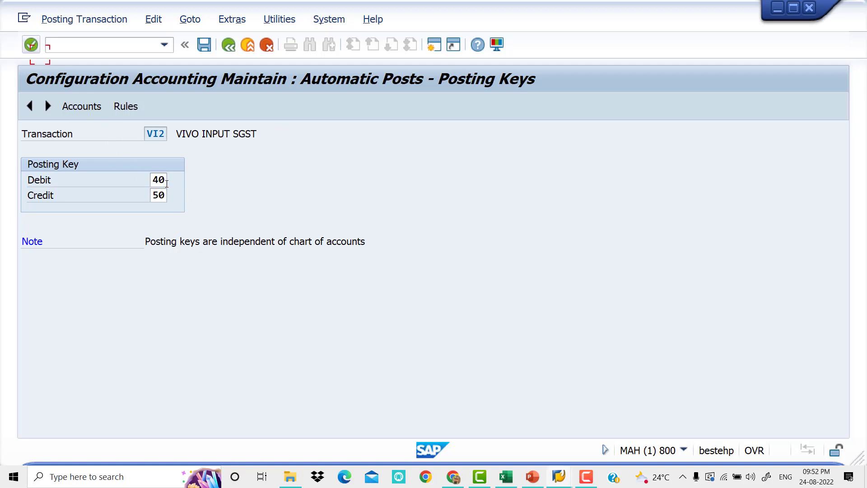
{"action": "left_click", "coordinate": [80, 106]}
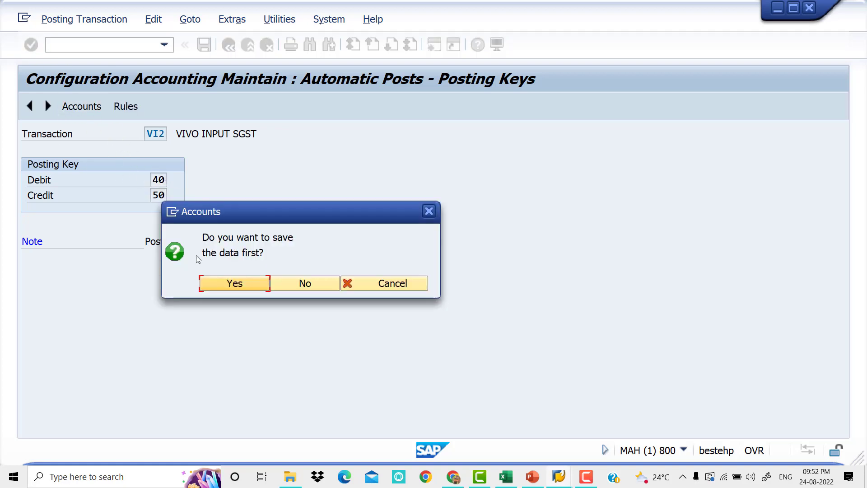
{"action": "left_click", "coordinate": [216, 284]}
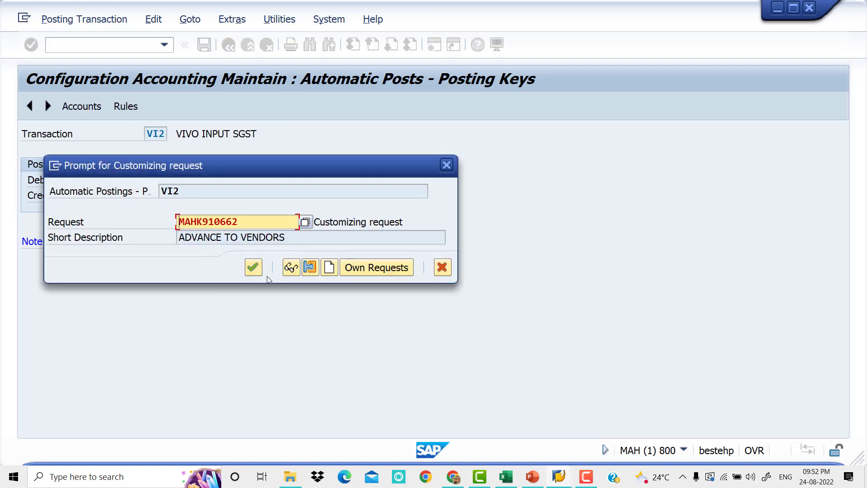
{"action": "left_click", "coordinate": [254, 267]}
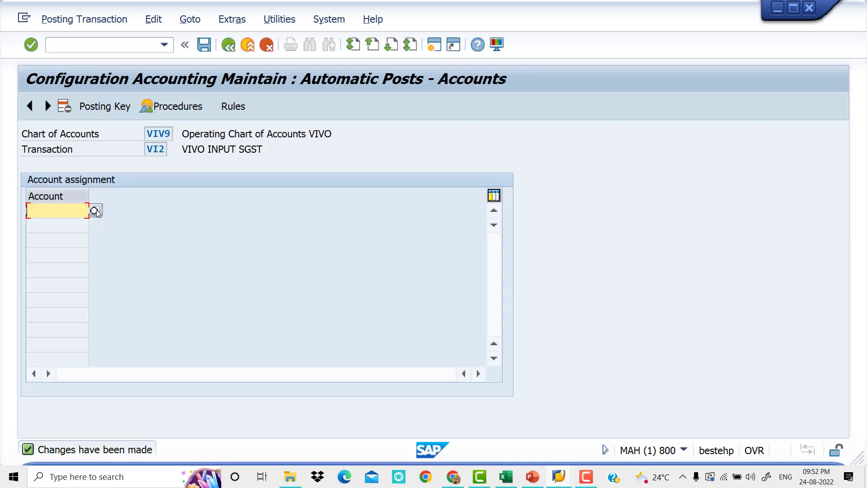
Assign the VIVO INPUT SGST G/L account to transaction VI2, save it under the customizing request and return to the procedures list.
{"action": "key", "text": "F4"}
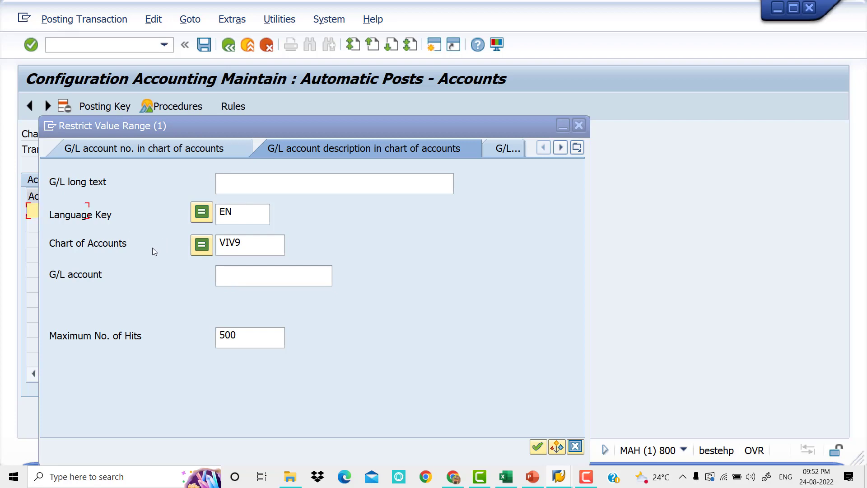
{"action": "left_click", "coordinate": [261, 277]}
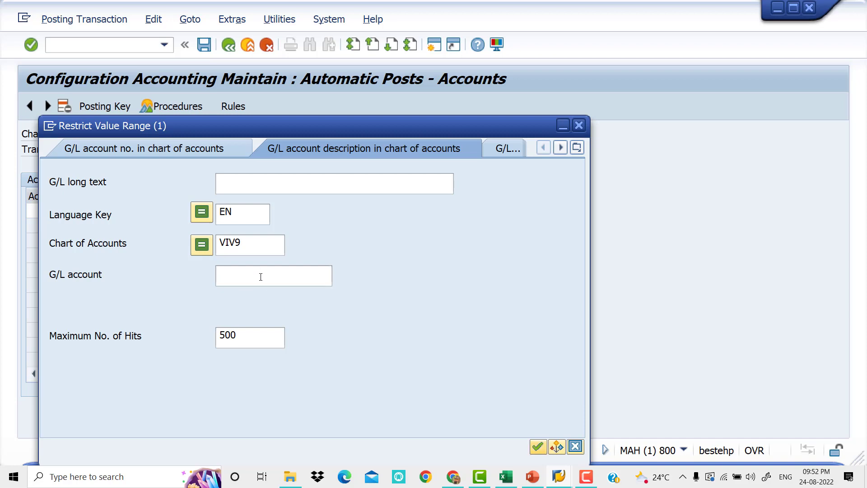
{"action": "key", "text": "Return"}
{"action": "scroll", "coordinate": [153, 275], "scroll_direction": "down", "scroll_amount": 3}
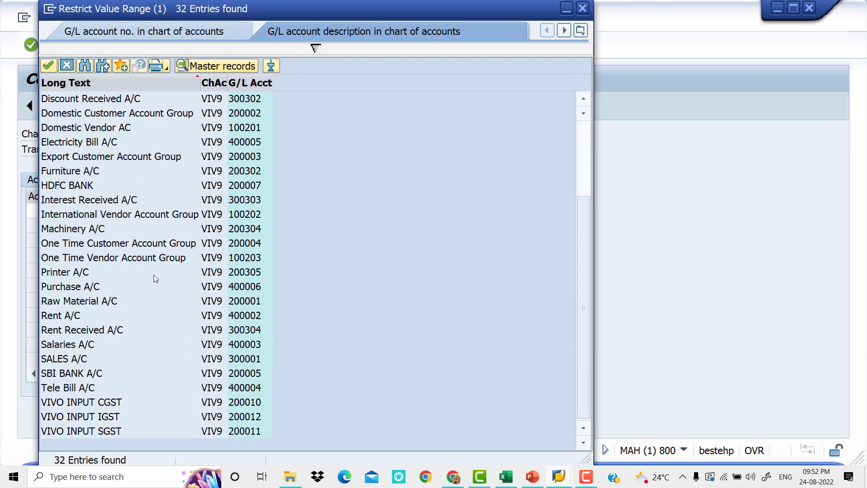
{"action": "double_click", "coordinate": [106, 432]}
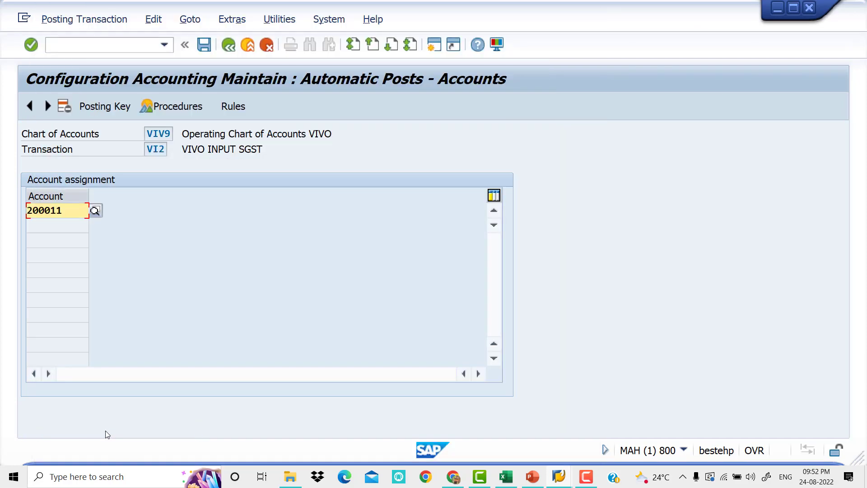
{"action": "left_click", "coordinate": [204, 45]}
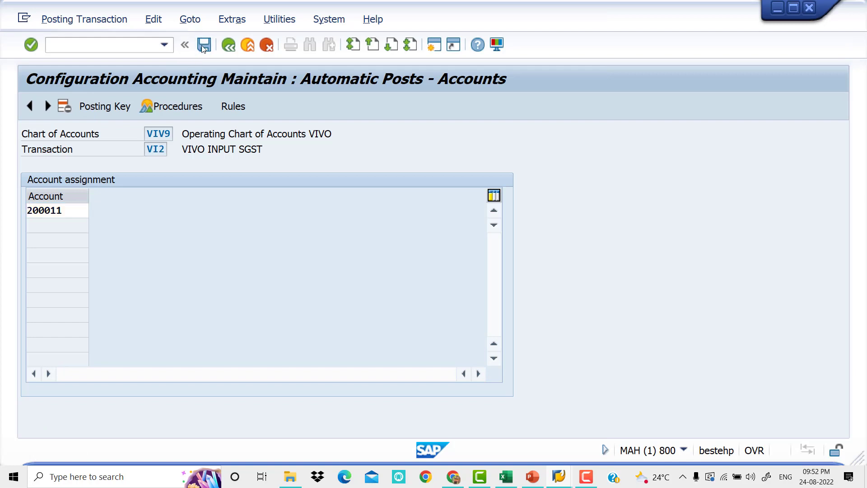
{"action": "left_click", "coordinate": [253, 267]}
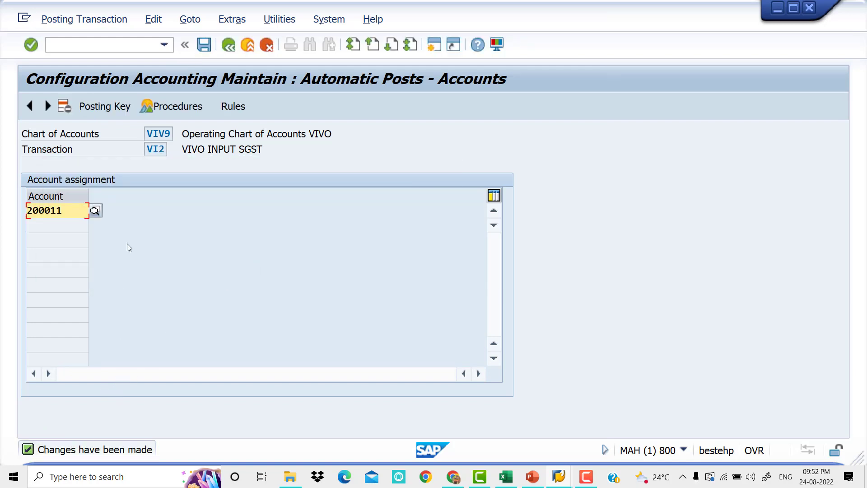
{"action": "left_click", "coordinate": [227, 45]}
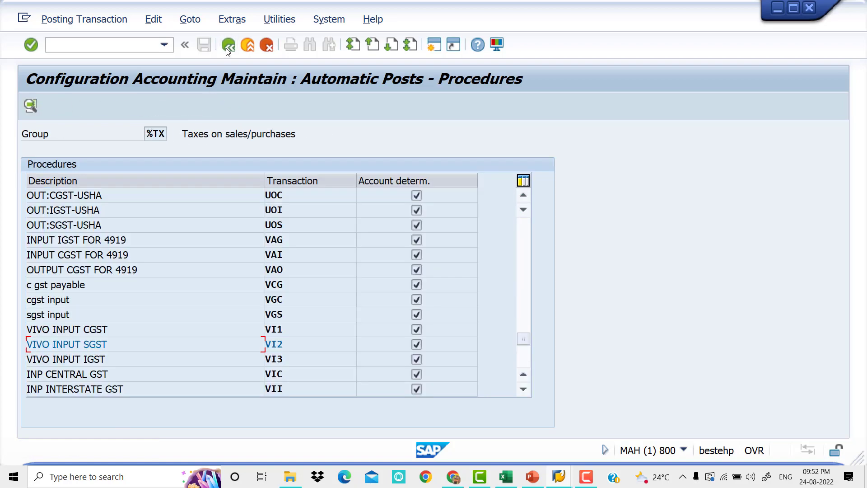
Open the VIVO INPUT IGST procedure, transaction VI3, for chart of accounts VIV9 and save its rules.
{"action": "double_click", "coordinate": [163, 360]}
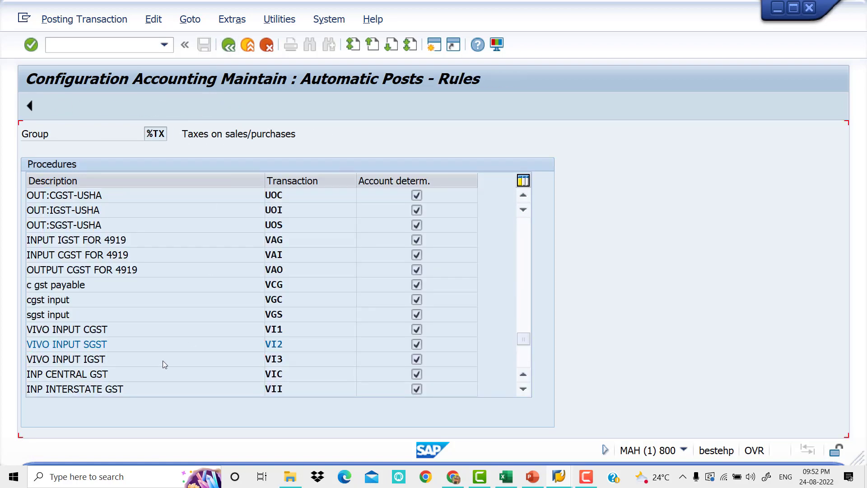
{"action": "left_click", "coordinate": [128, 108]}
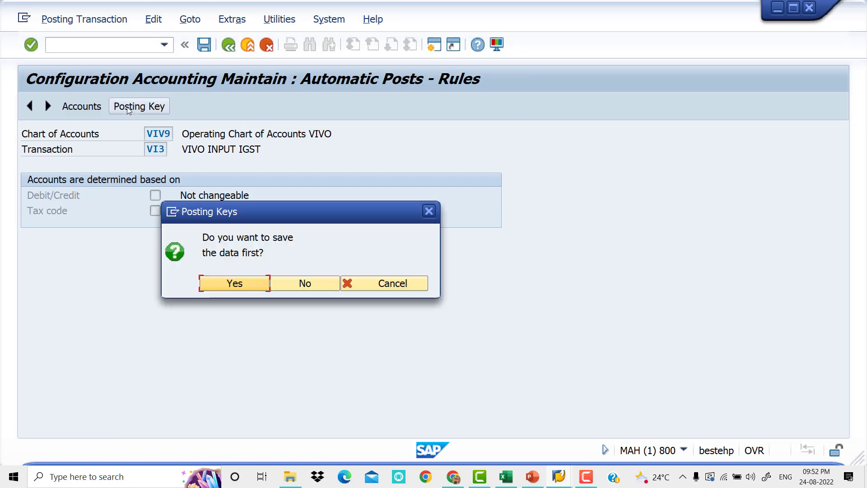
{"action": "left_click", "coordinate": [257, 287]}
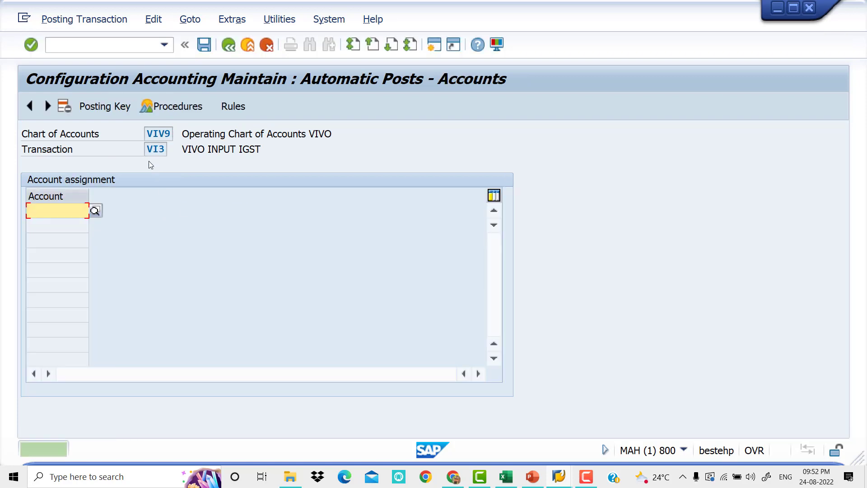
Set transaction VI3's posting keys to 40 for debit and 50 for credit, and save them under the ADVANCE TO VENDORS customizing request.
{"action": "left_click", "coordinate": [116, 110]}
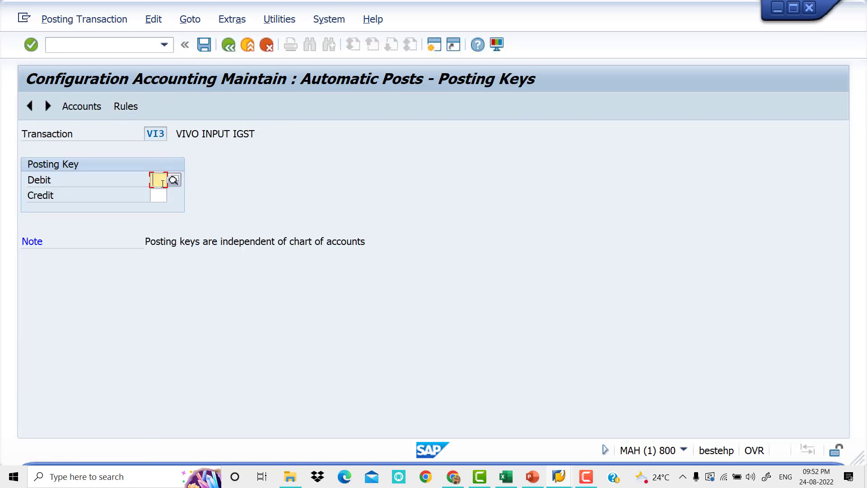
{"action": "type", "text": "40"}
{"action": "key", "text": "Tab"}
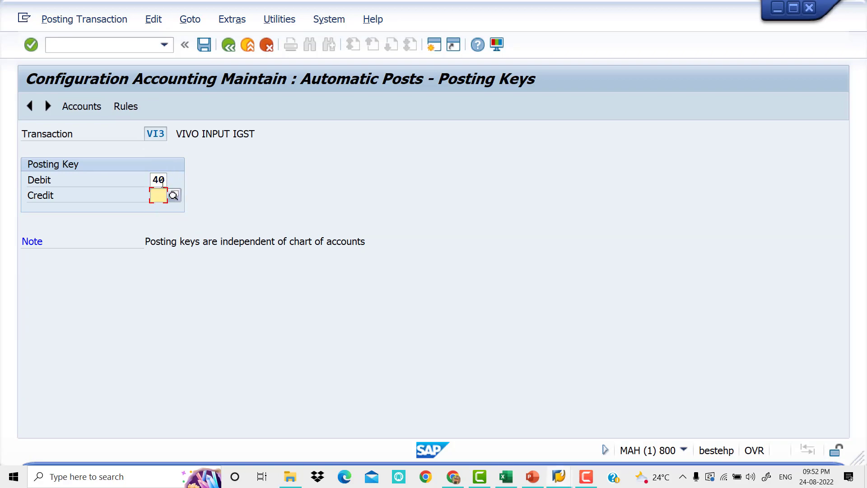
{"action": "type", "text": "50"}
{"action": "key", "text": "Return"}
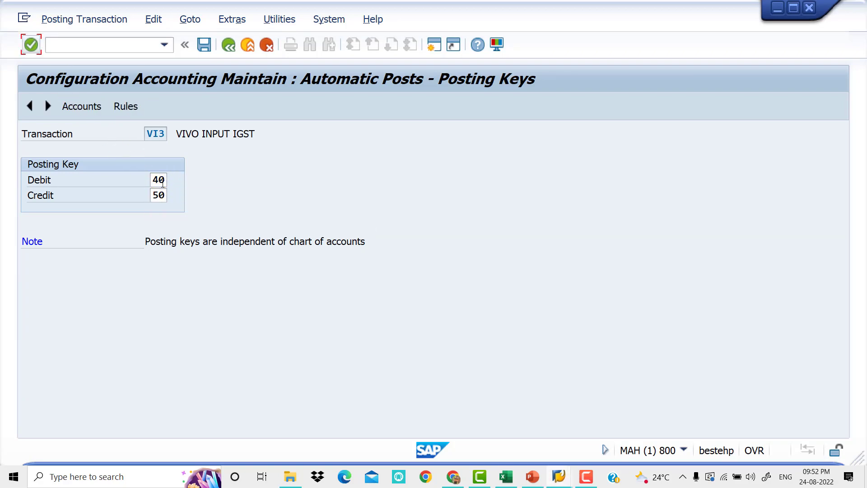
{"action": "left_click", "coordinate": [82, 106]}
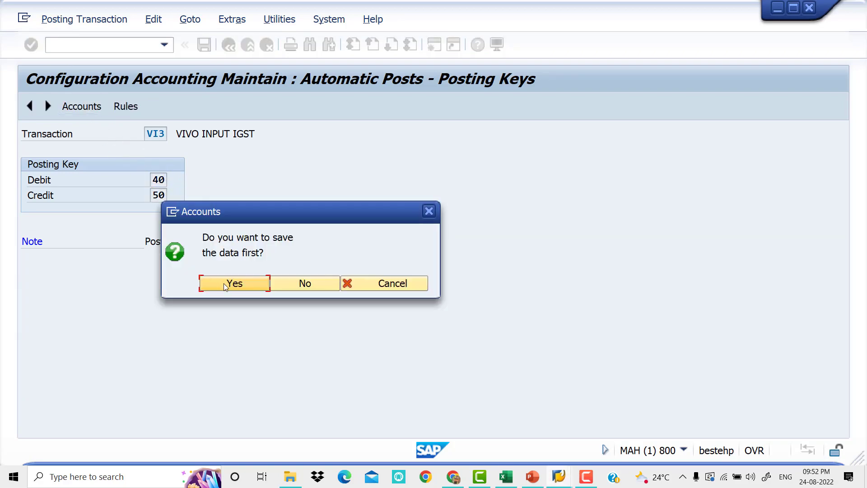
{"action": "left_click", "coordinate": [224, 283]}
{"action": "left_click", "coordinate": [252, 267]}
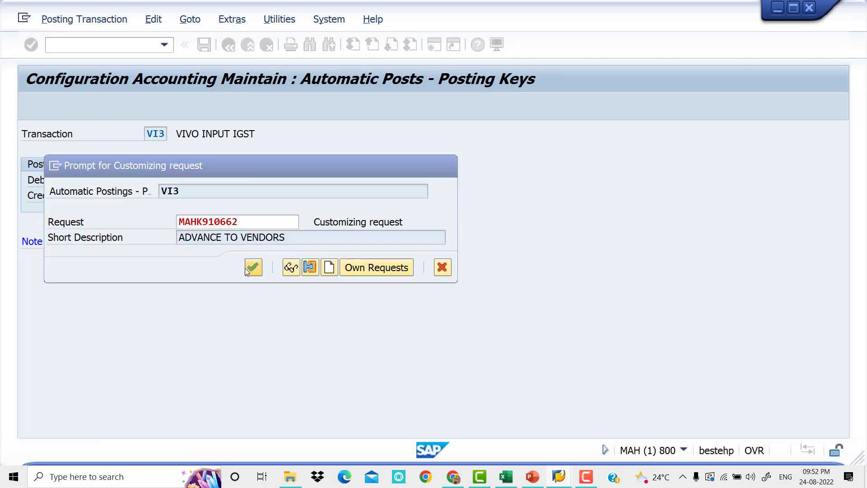
Assign the VIVO INPUT IGST G/L account to transaction VI3 and save the assignment under the customizing request.
{"action": "left_click", "coordinate": [95, 211]}
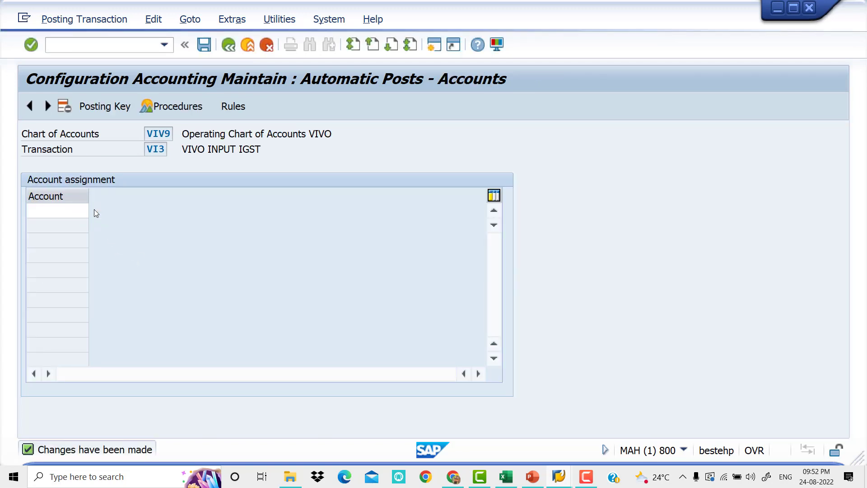
{"action": "left_click", "coordinate": [263, 283]}
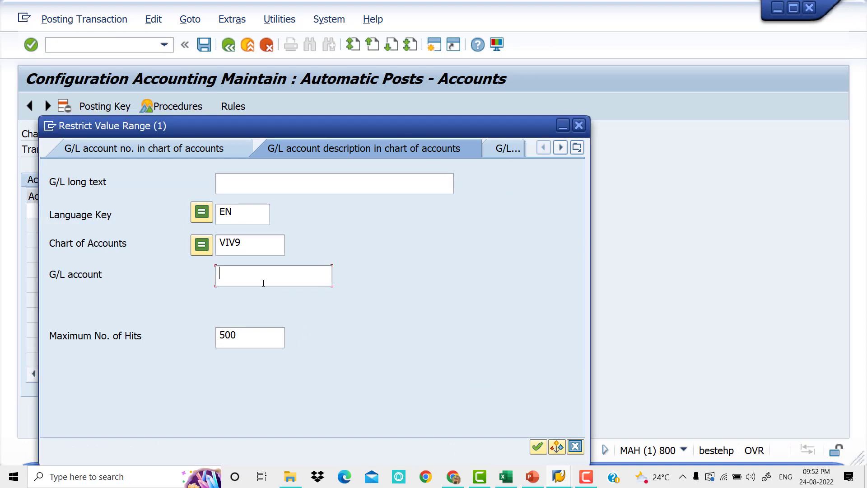
{"action": "key", "text": "Return"}
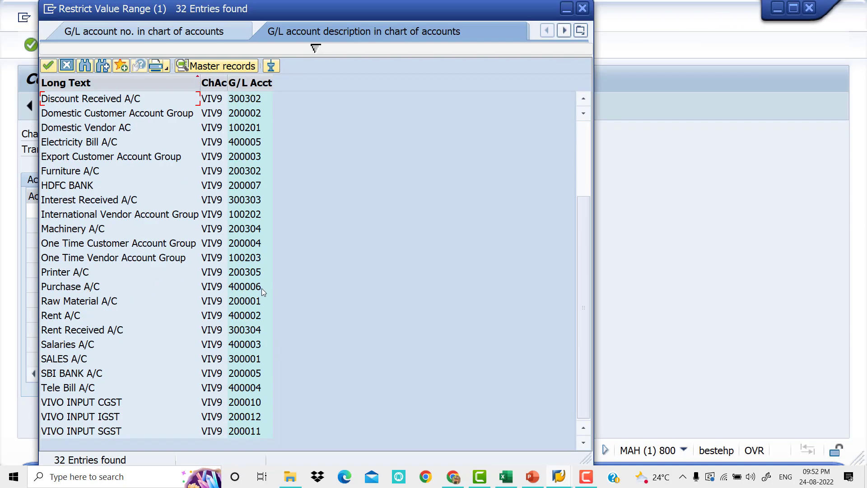
{"action": "left_click", "coordinate": [107, 419]}
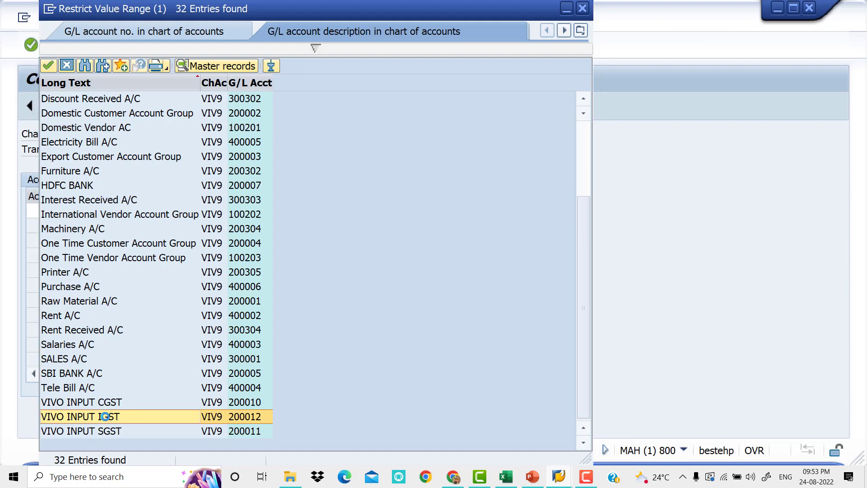
{"action": "double_click", "coordinate": [107, 420]}
{"action": "left_click", "coordinate": [204, 45]}
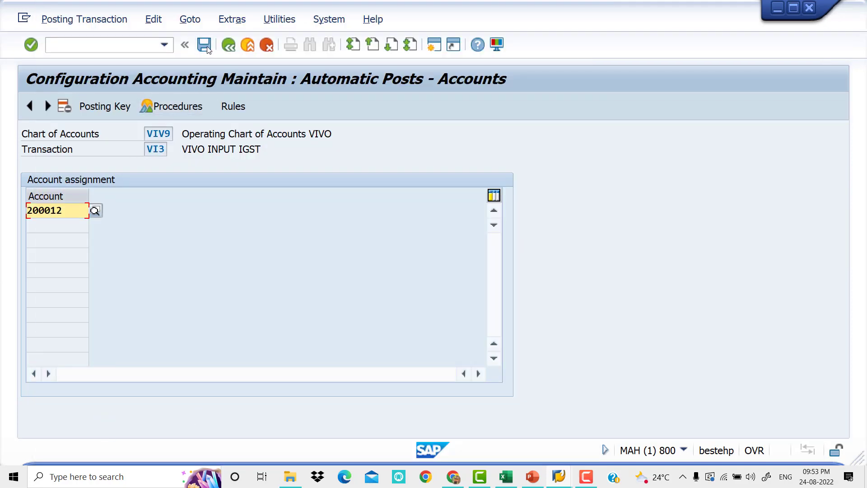
{"action": "left_click", "coordinate": [254, 268]}
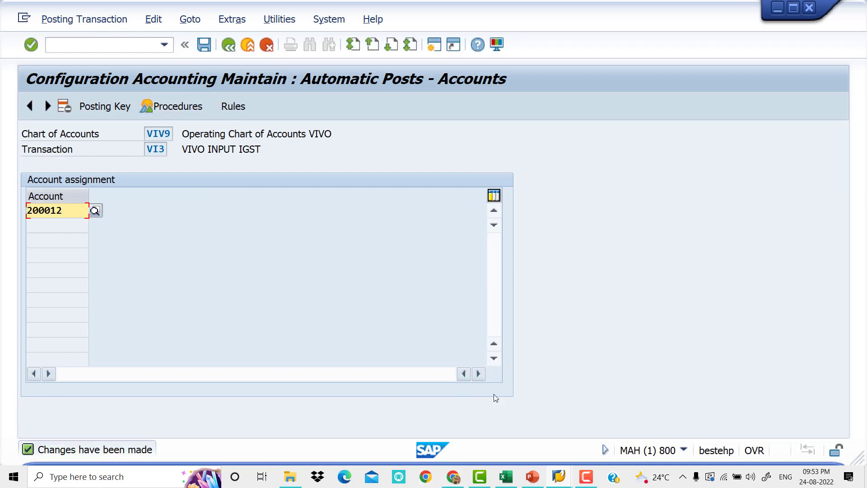
Consult the GST configuration steps slide in PowerPoint, switch back to SAP and start transaction SM30 with /NSM30.
{"action": "left_click", "coordinate": [532, 476]}
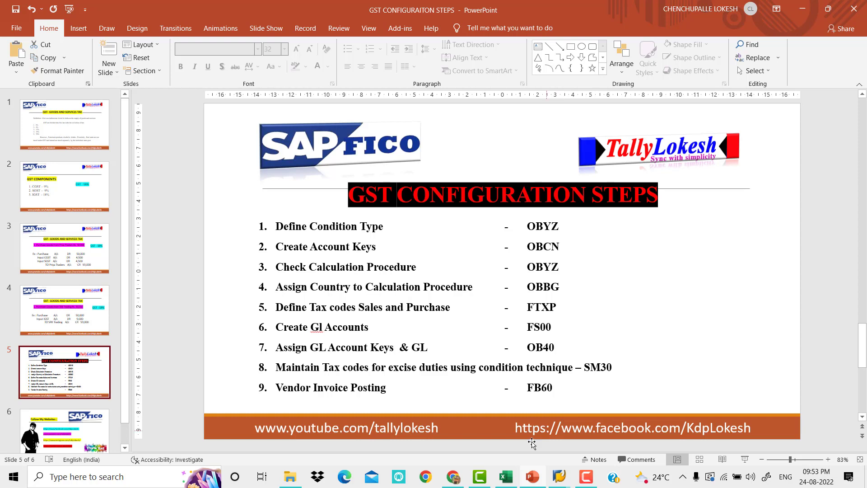
{"action": "mouse_move", "coordinate": [557, 481]}
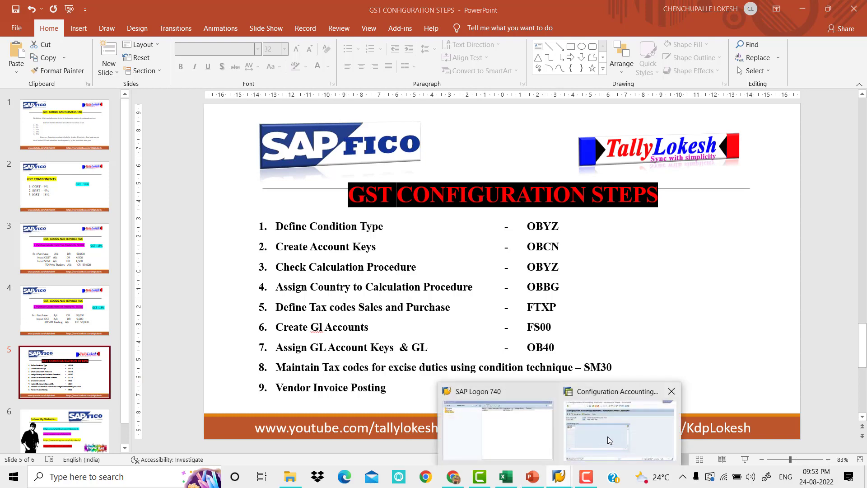
{"action": "left_click", "coordinate": [609, 439]}
{"action": "left_click", "coordinate": [141, 48]}
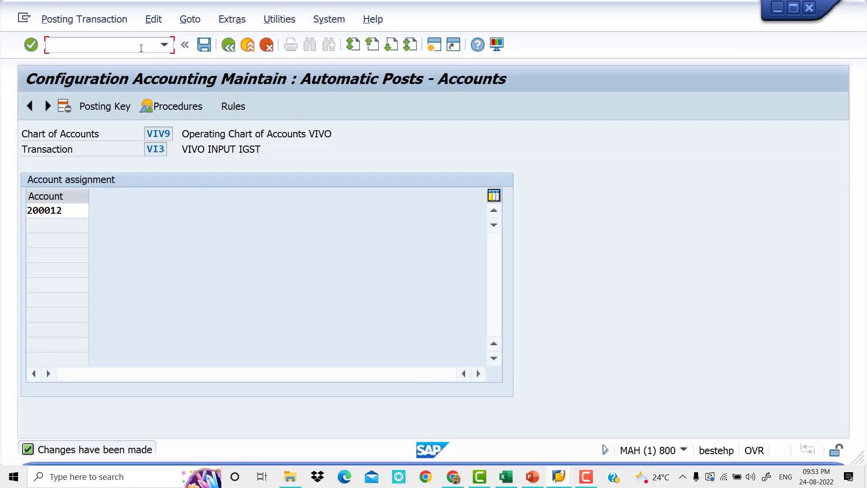
{"action": "type", "text": "/NSM30"}
{"action": "key", "text": "Return"}
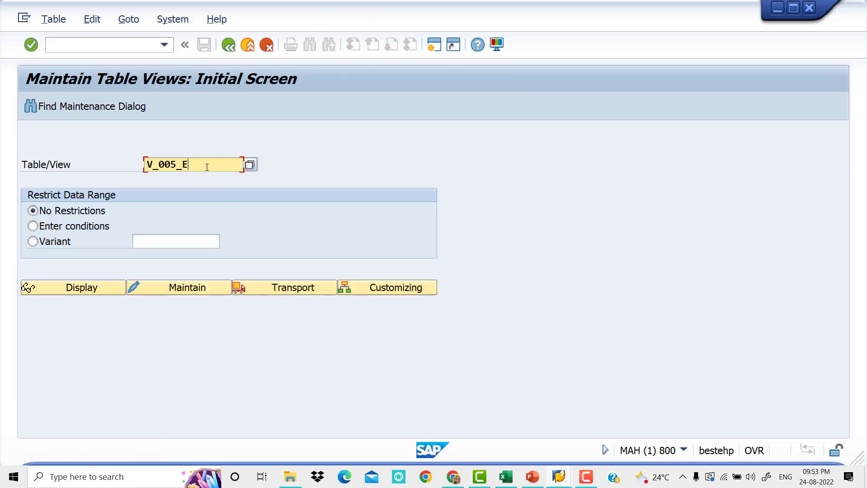
Enter J_1ICONDTAX as the table view and open it for maintenance.
{"action": "key", "text": "BackSpace"}
{"action": "key", "text": "BackSpace"}
{"action": "key", "text": "BackSpace"}
{"action": "key", "text": "BackSpace"}
{"action": "key", "text": "BackSpace"}
{"action": "key", "text": "BackSpace"}
{"action": "key", "text": "BackSpace"}
{"action": "type", "text": "J_1LCONDTAX"}
{"action": "key", "text": "Return"}
{"action": "left_click", "coordinate": [166, 164]}
{"action": "key", "text": "BackSpace"}
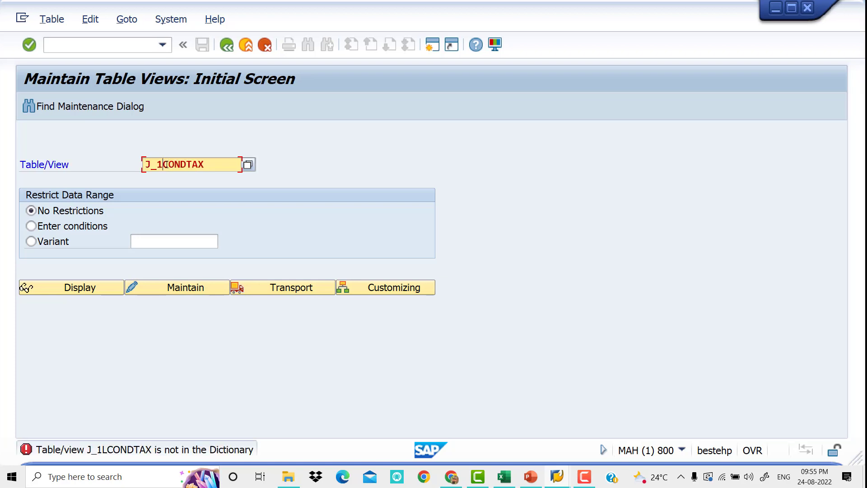
{"action": "type", "text": "ICONDTAX"}
{"action": "left_click", "coordinate": [203, 289]}
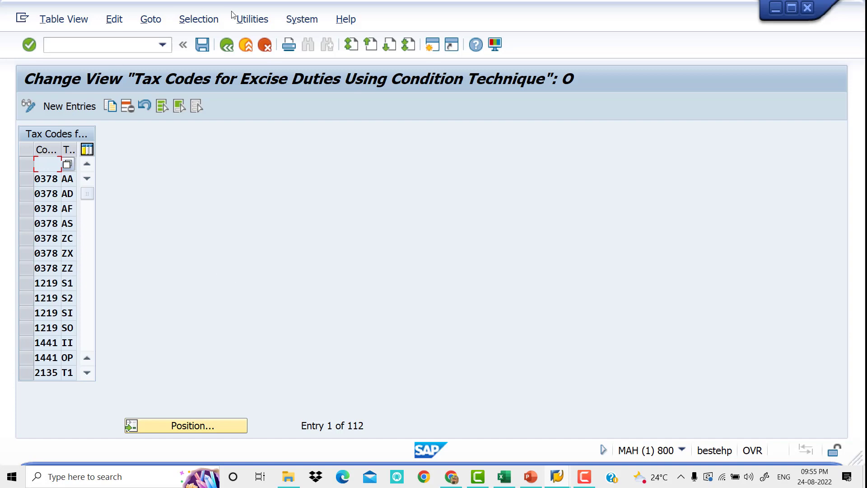
Leave the table view and SM30, and consult the GST configuration steps slide in PowerPoint.
{"action": "left_click", "coordinate": [230, 48]}
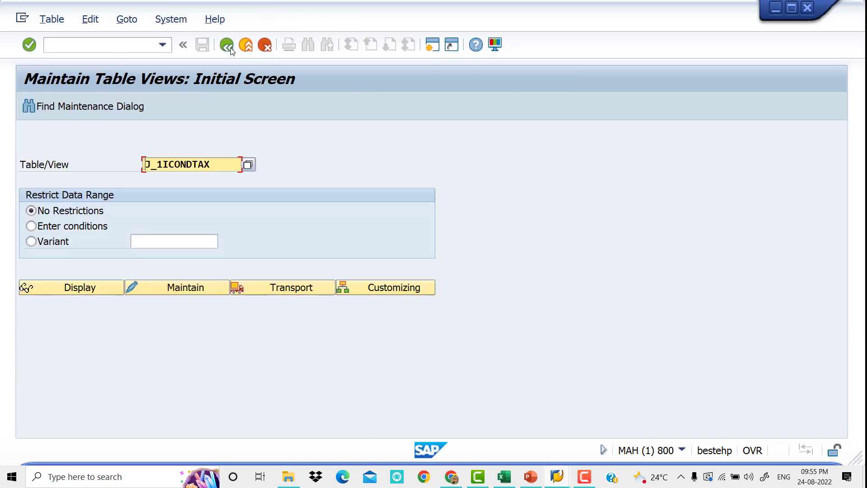
{"action": "left_click", "coordinate": [229, 47]}
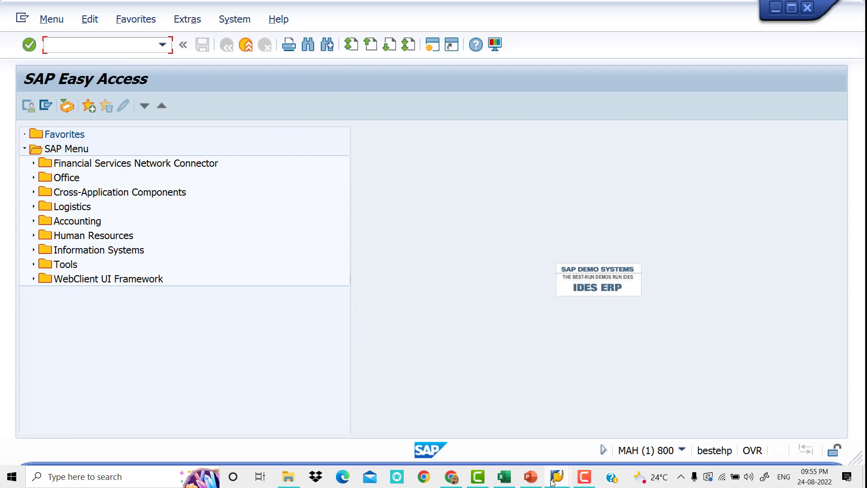
{"action": "left_click", "coordinate": [531, 476]}
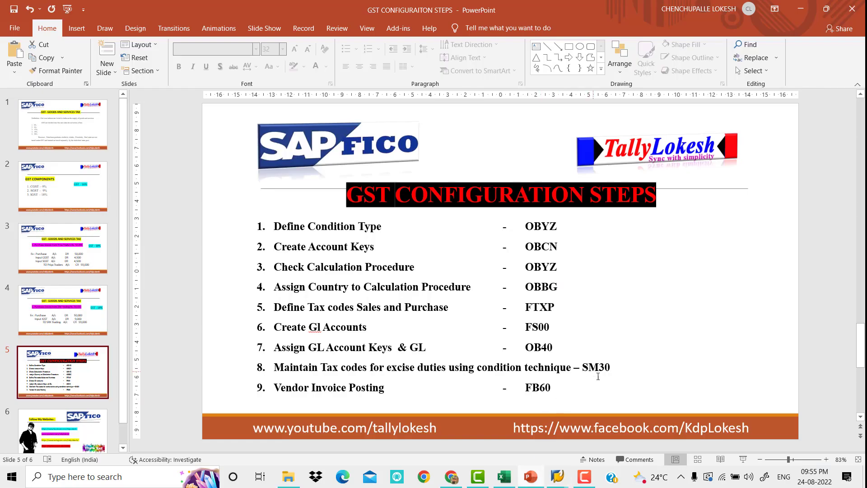
Switch back to SAP, start transaction SM30 and open the J_1ICONDTAX view for maintenance.
{"action": "mouse_move", "coordinate": [559, 477]}
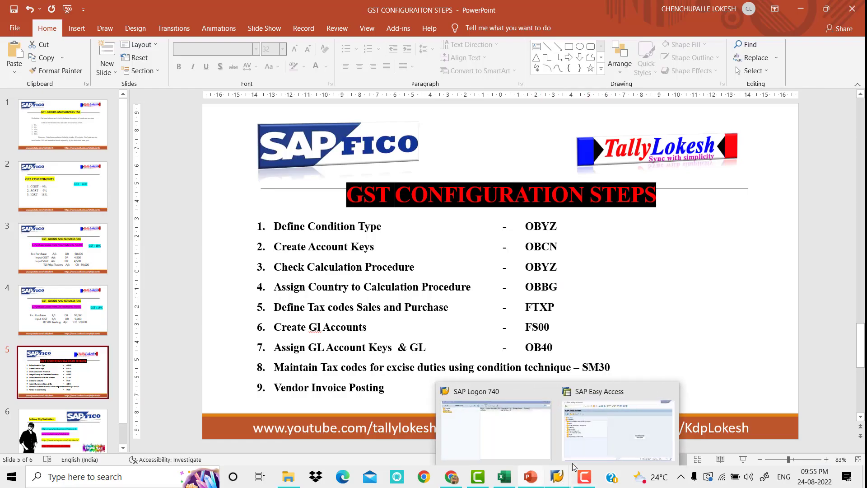
{"action": "left_click", "coordinate": [572, 452]}
{"action": "type", "text": "SM30"}
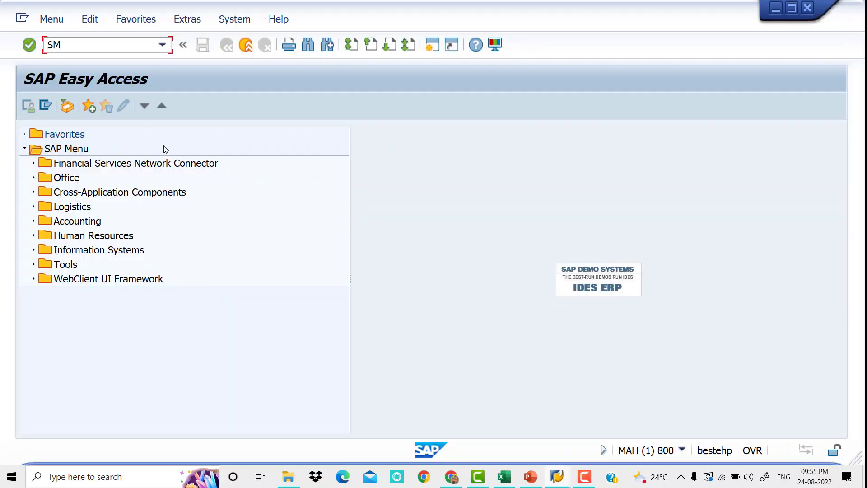
{"action": "key", "text": "Return"}
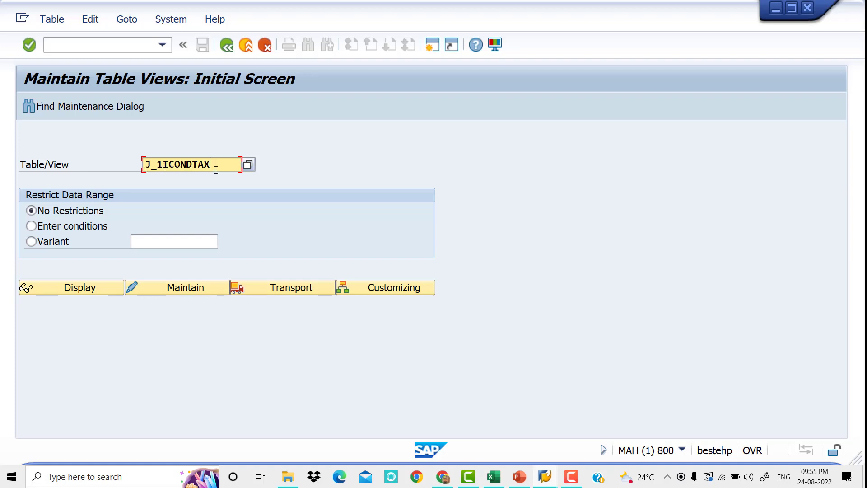
{"action": "left_click", "coordinate": [201, 289]}
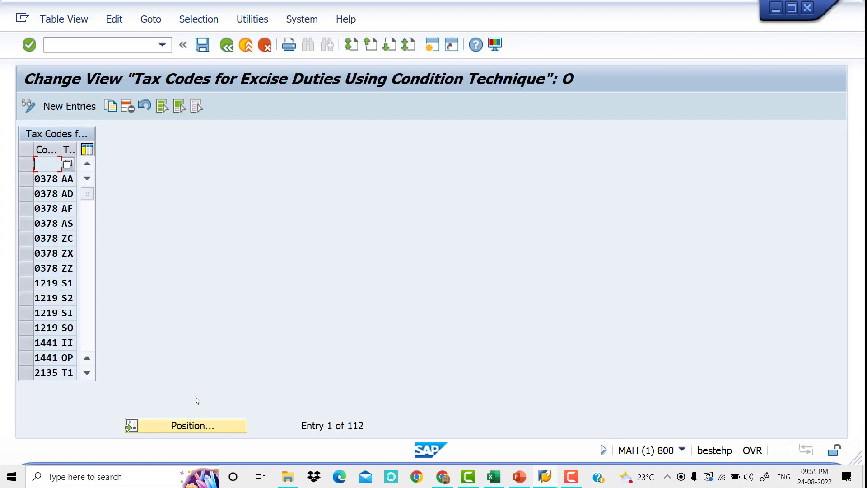
Position the list of excise duty tax codes at company code VIV1.
{"action": "left_click", "coordinate": [202, 429]}
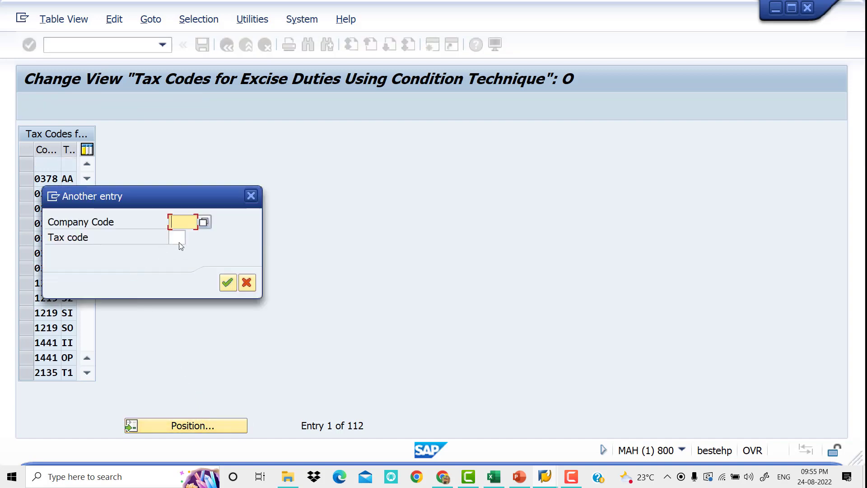
{"action": "type", "text": "VIV1"}
{"action": "key", "text": "Return"}
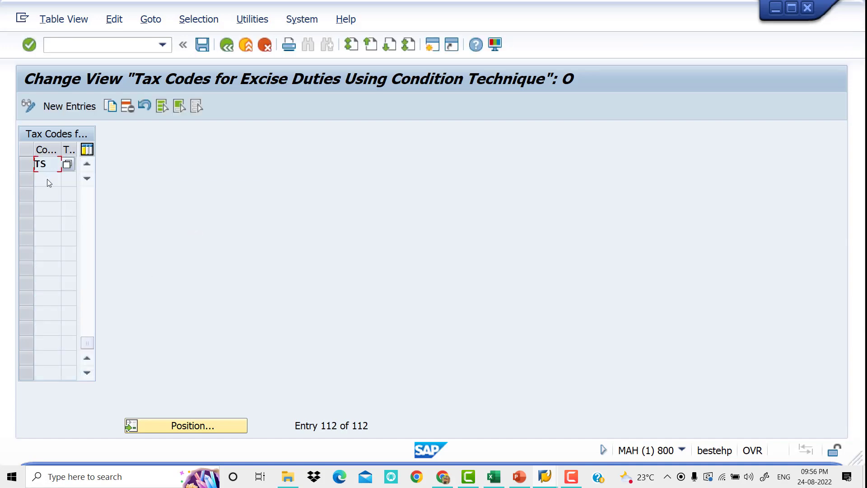
Create a new entry for company code VIV1 with tax code Z1, consulting the PowerPoint configuration steps slide.
{"action": "left_click", "coordinate": [88, 108]}
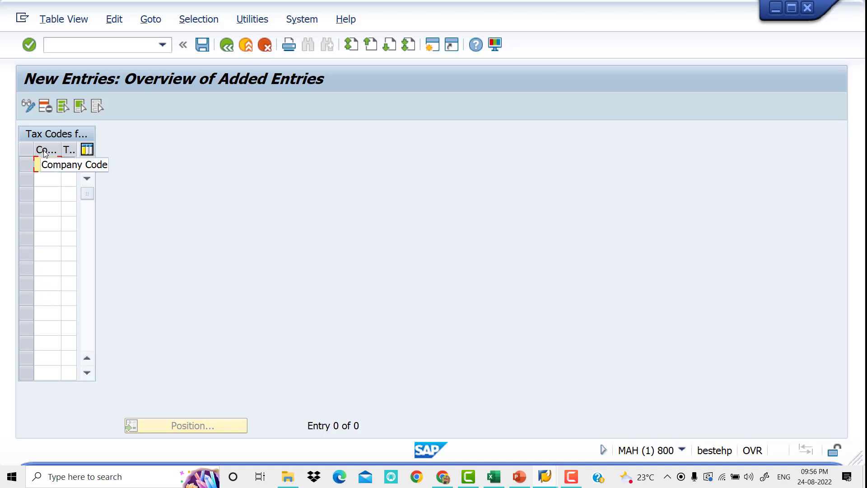
{"action": "type", "text": "VIV1"}
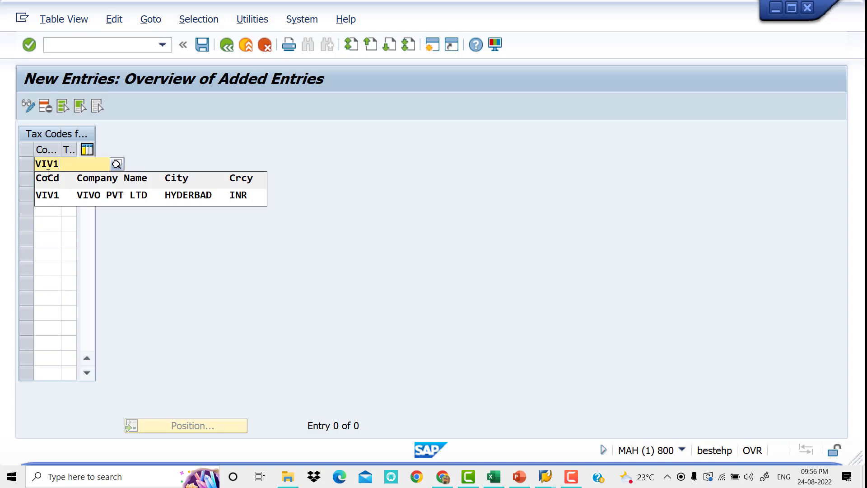
{"action": "key", "text": "Tab"}
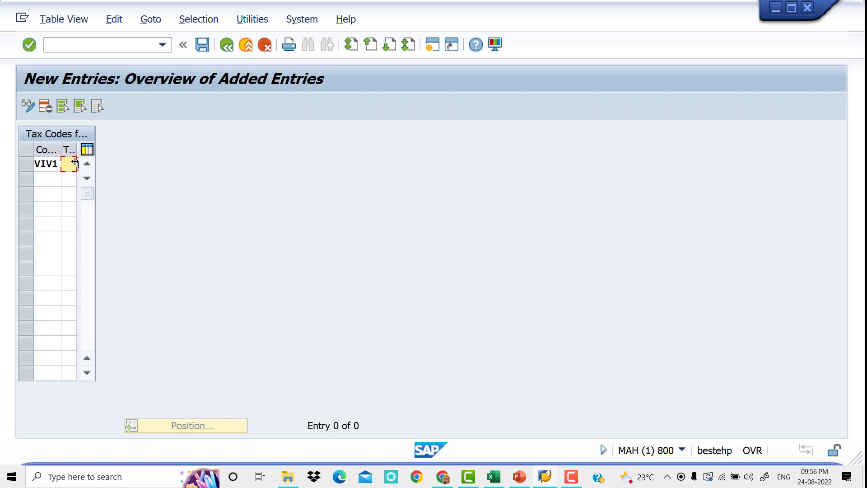
{"action": "mouse_move", "coordinate": [525, 480]}
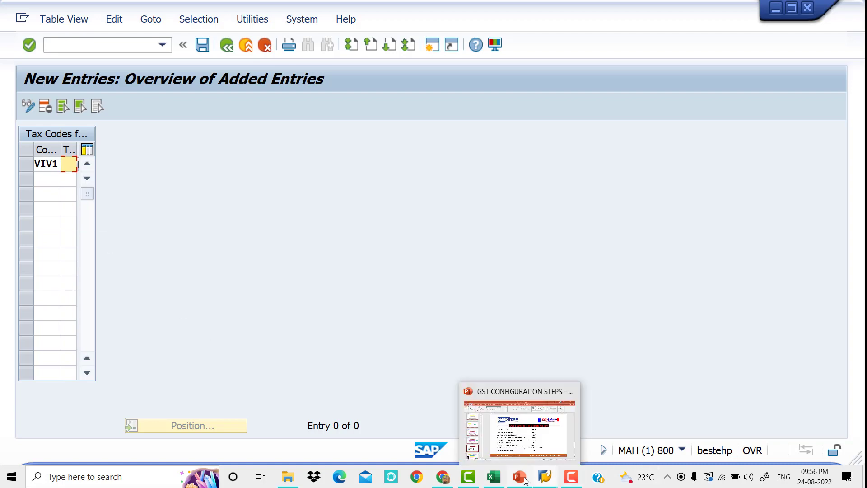
{"action": "left_click", "coordinate": [533, 450]}
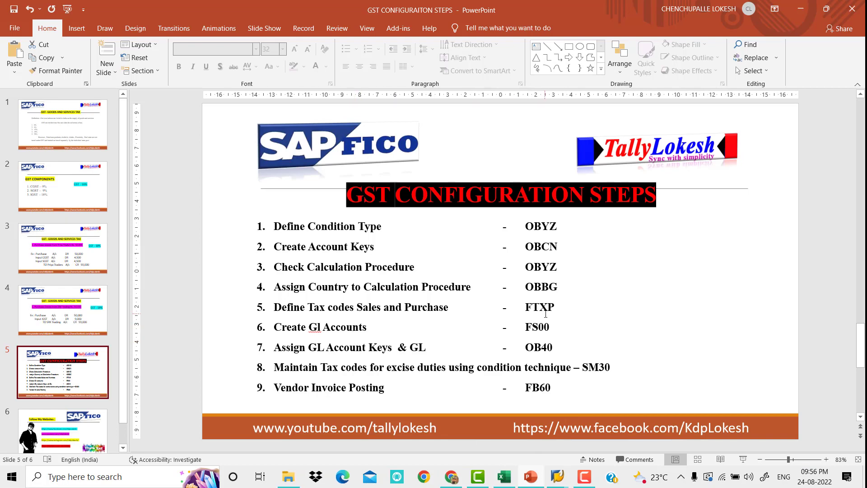
{"action": "key", "text": "alt+Tab"}
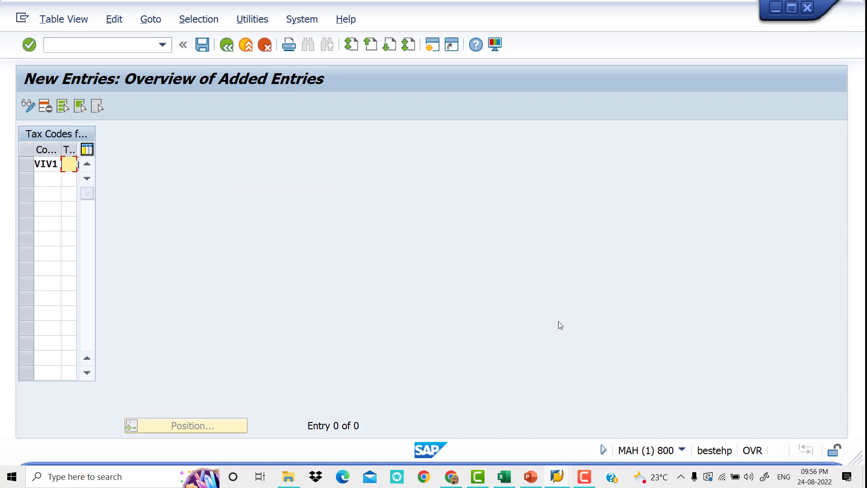
{"action": "type", "text": "VI"}
{"action": "key", "text": "BackSpace"}
{"action": "key", "text": "BackSpace"}
{"action": "type", "text": "Z1"}
{"action": "key", "text": "Down"}
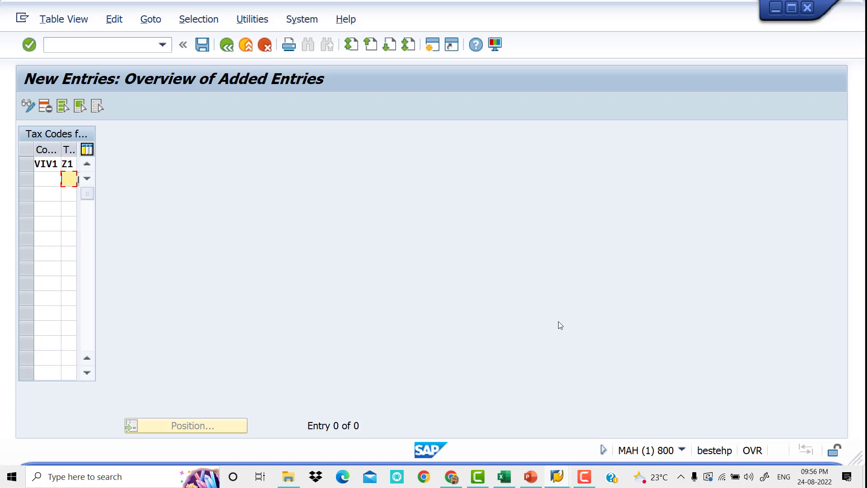
Add a second VIV1 entry with tax code Z2 and save both entries under the ADVANCE TO VENDORS customizing request.
{"action": "left_click", "coordinate": [50, 182]}
{"action": "type", "text": "VI"}
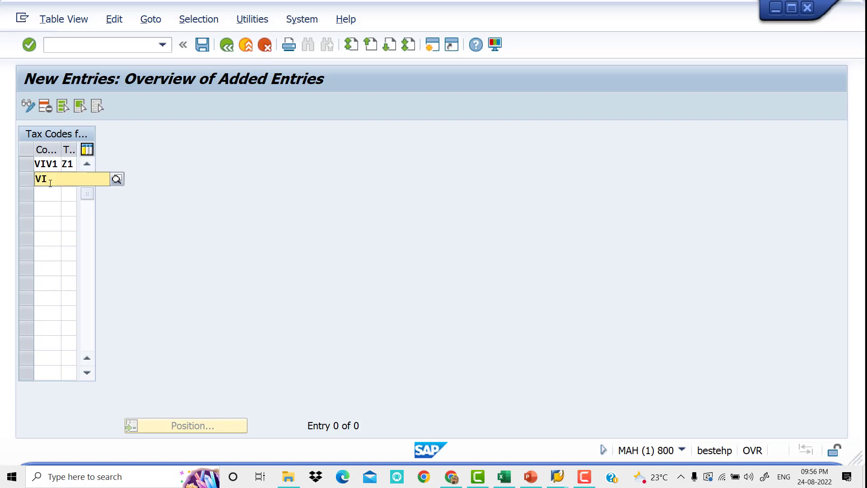
{"action": "type", "text": "V1"}
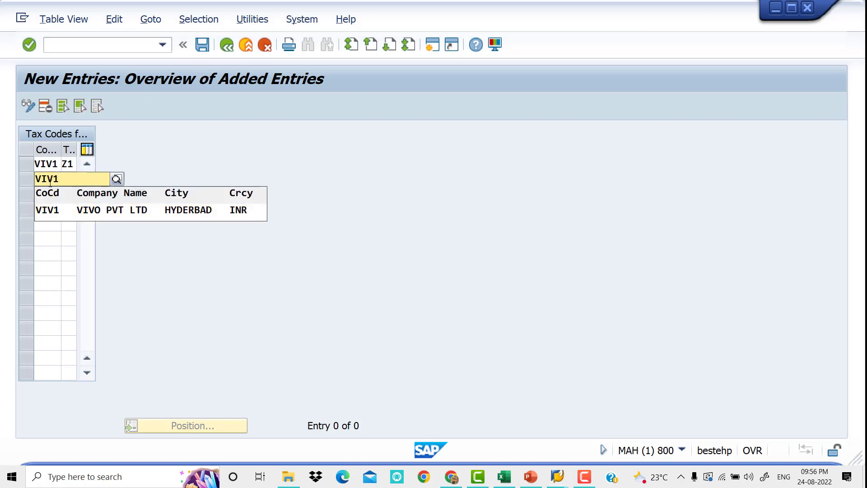
{"action": "key", "text": "Tab"}
{"action": "type", "text": "Z2"}
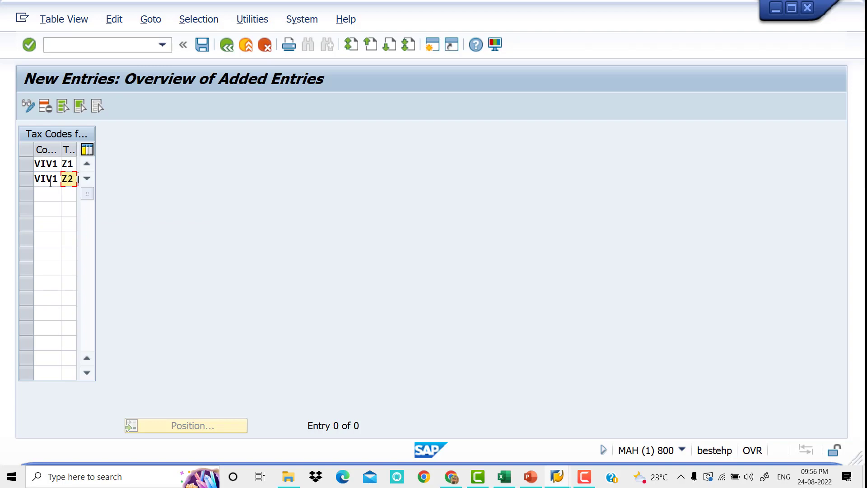
{"action": "left_click", "coordinate": [71, 199]}
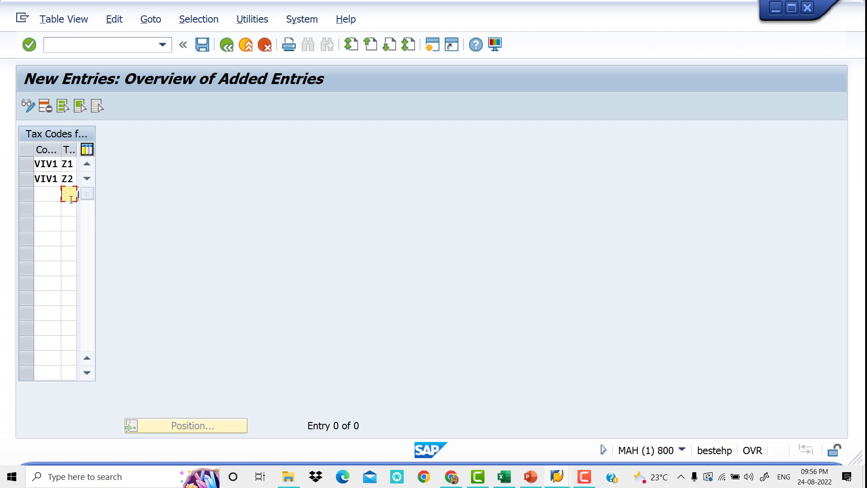
{"action": "left_click", "coordinate": [201, 46]}
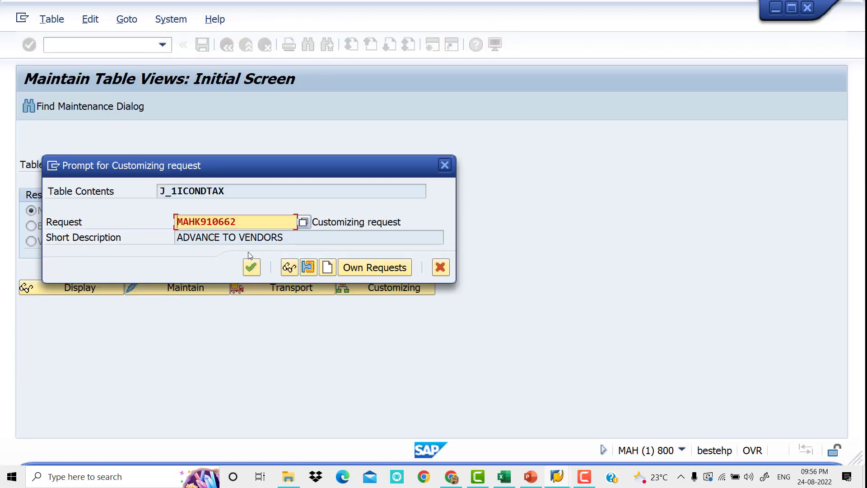
{"action": "left_click", "coordinate": [252, 268]}
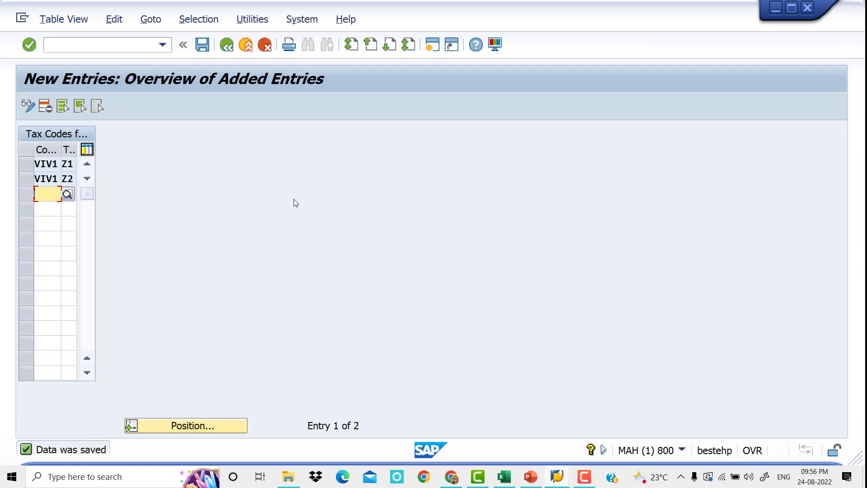
Consult the GST configuration steps slide in PowerPoint, switch back to SAP and start transaction FB60.
{"action": "left_click", "coordinate": [526, 475]}
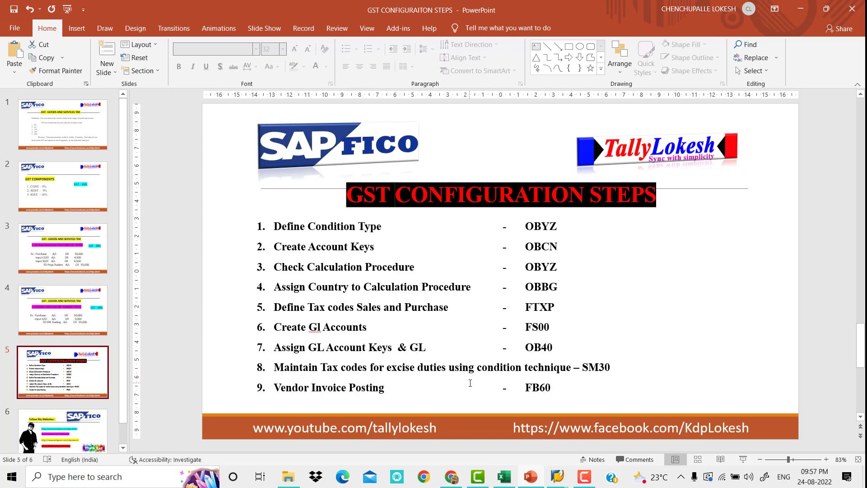
{"action": "key", "text": "alt+Tab"}
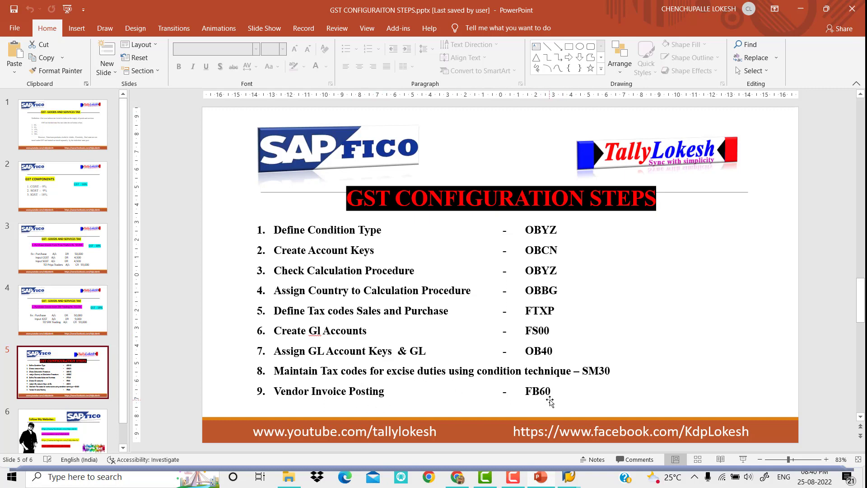
{"action": "mouse_move", "coordinate": [570, 478]}
{"action": "left_click", "coordinate": [585, 442]}
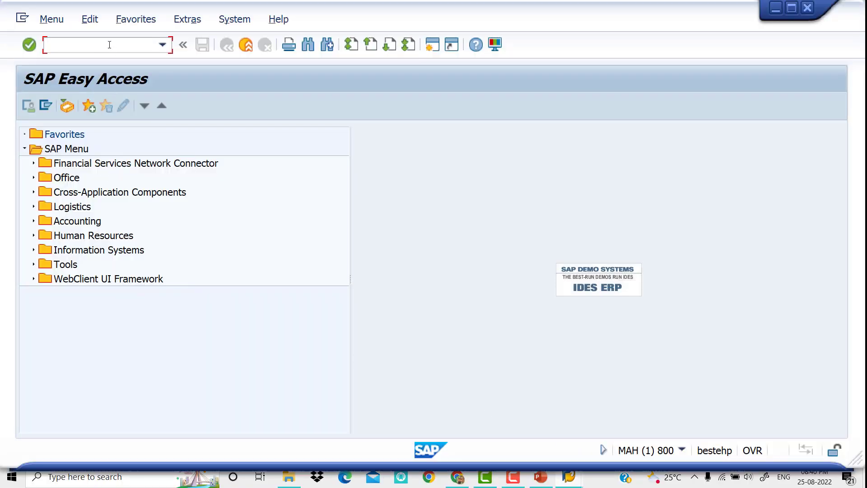
{"action": "type", "text": "fb"}
{"action": "key", "text": "BackSpace"}
{"action": "key", "text": "BackSpace"}
{"action": "type", "text": "FB60"}
{"action": "key", "text": "Return"}
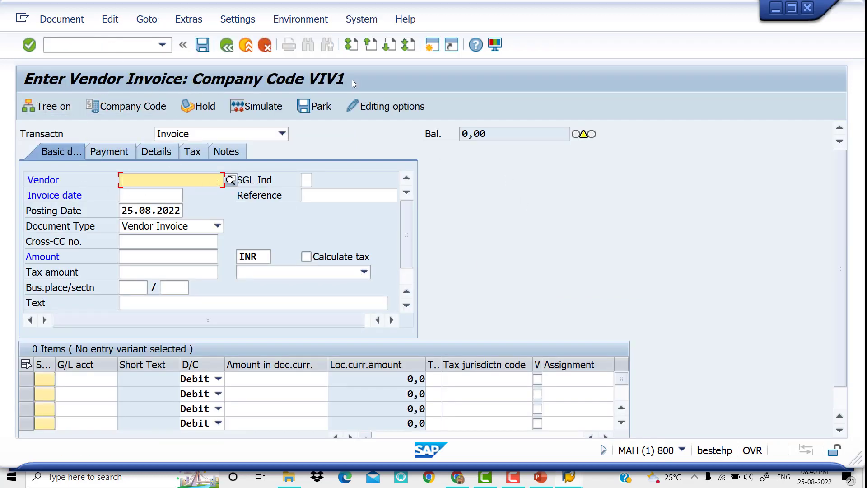
Look up the vendors of company code VIV1 and select PRIYA TRADERS as the invoice's vendor.
{"action": "left_click", "coordinate": [230, 180]}
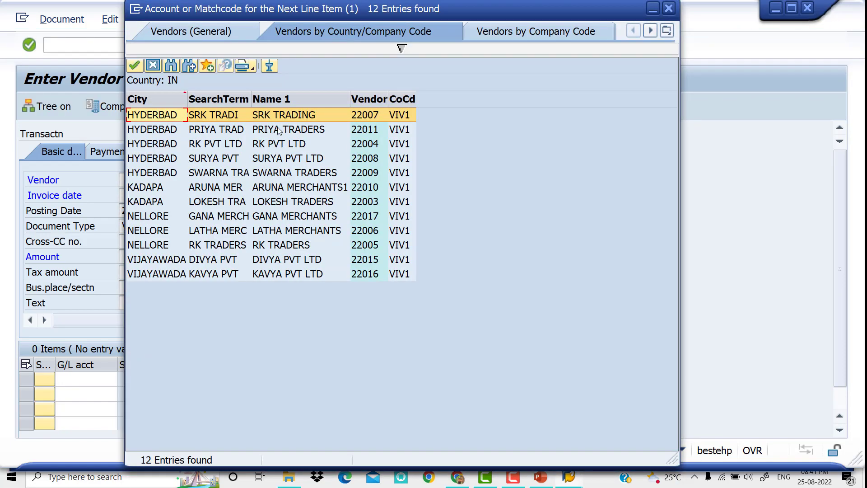
{"action": "left_click", "coordinate": [278, 130]}
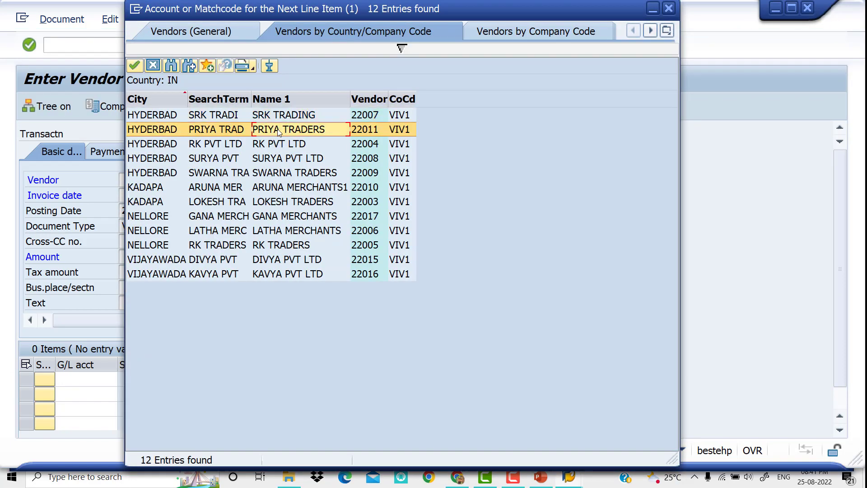
{"action": "double_click", "coordinate": [279, 130]}
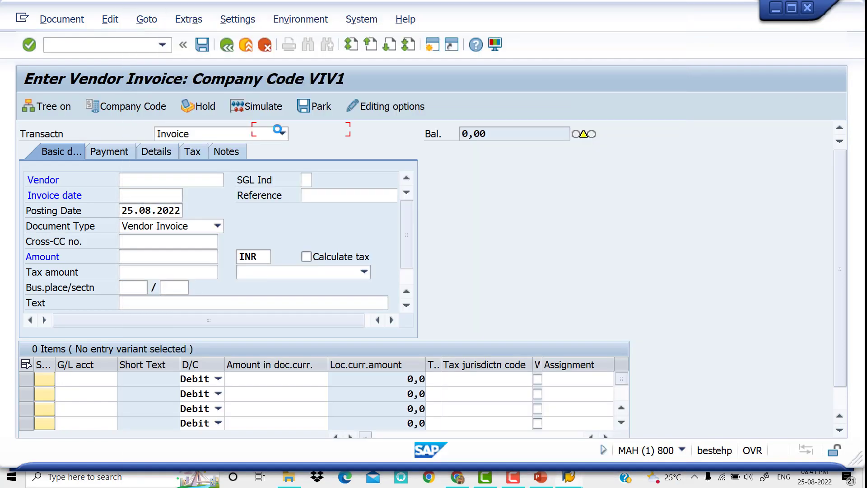
Consult the PowerPoint slide with the Priya Traders purchase example and switch back to SAP.
{"action": "left_click", "coordinate": [535, 485]}
{"action": "left_click", "coordinate": [71, 249]}
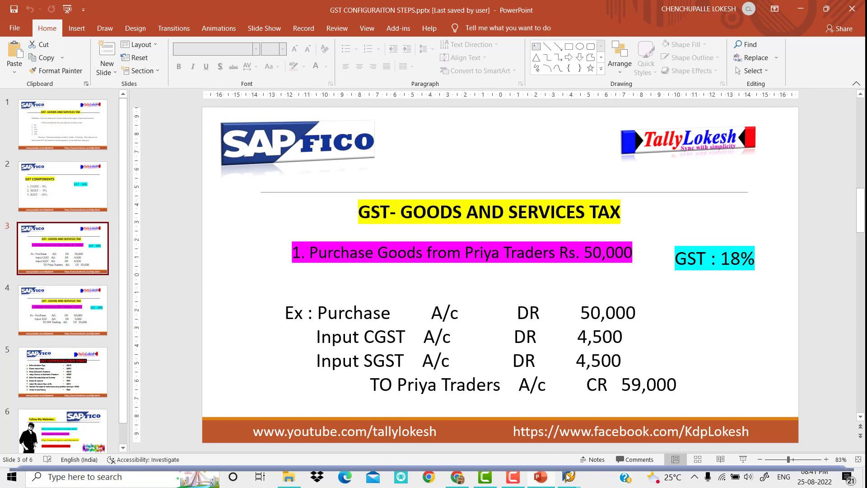
{"action": "left_click", "coordinate": [619, 426]}
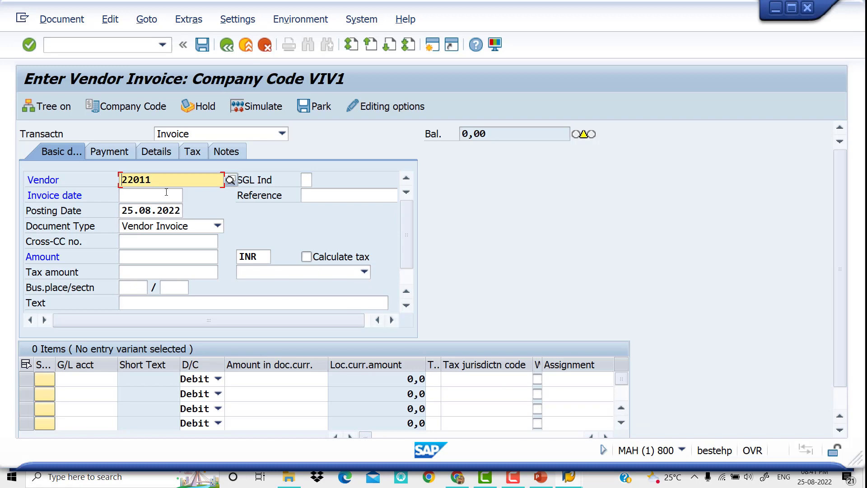
Set the vendor invoice's invoice date to 25.08.2022.
{"action": "left_click", "coordinate": [129, 196]}
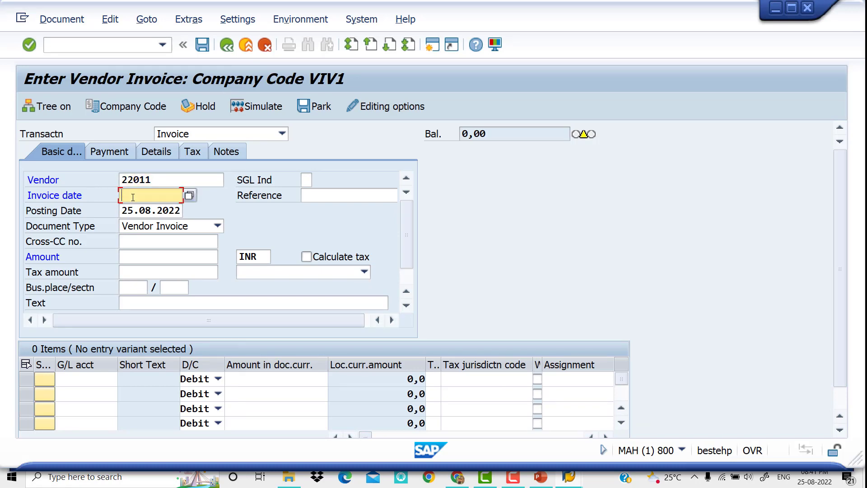
{"action": "key", "text": "Tab"}
{"action": "left_click", "coordinate": [132, 197]}
{"action": "key", "text": "space"}
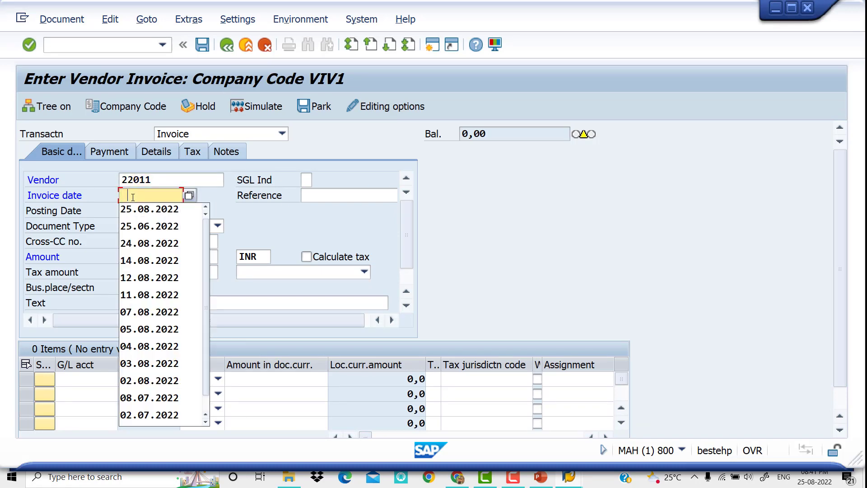
{"action": "key", "text": "Down"}
{"action": "key", "text": "Tab"}
Enter VENDOR-43 as the invoice's reference.
{"action": "key", "text": "space"}
{"action": "key", "text": "Down"}
{"action": "key", "text": "Tab"}
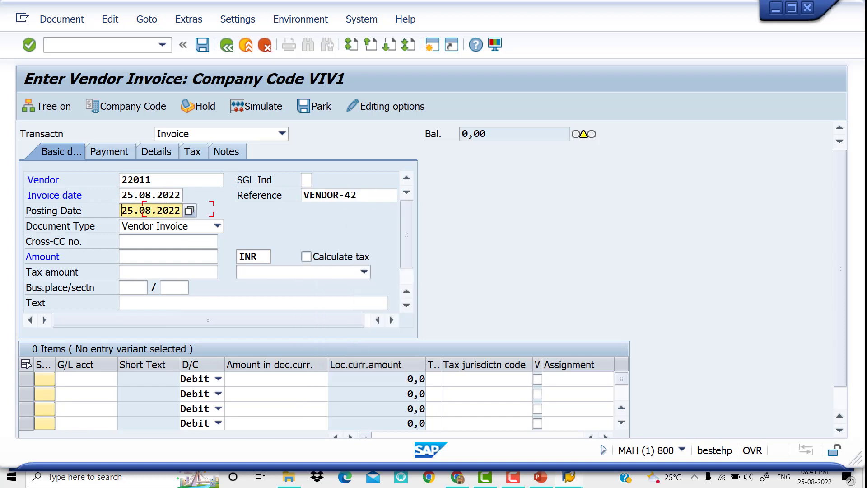
{"action": "left_click", "coordinate": [362, 193]}
{"action": "key", "text": "BackSpace"}
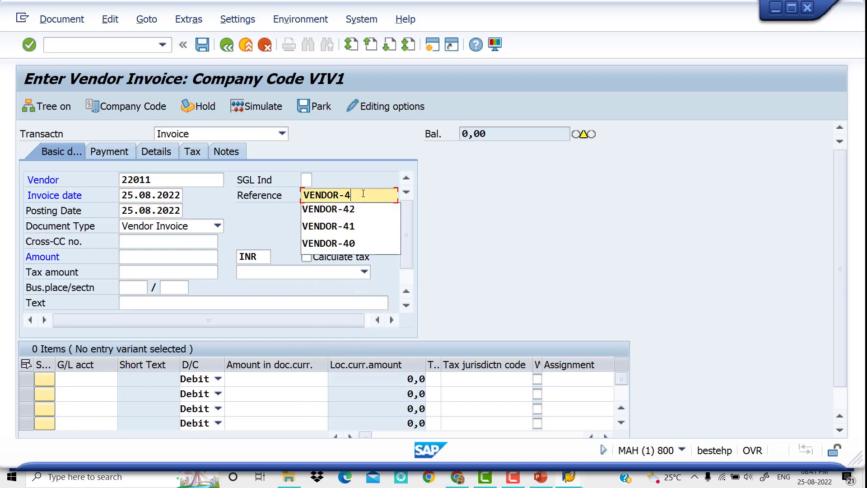
{"action": "type", "text": "3"}
{"action": "key", "text": "Tab"}
{"action": "key", "text": "Tab"}
{"action": "key", "text": "Tab"}
{"action": "key", "text": "Tab"}
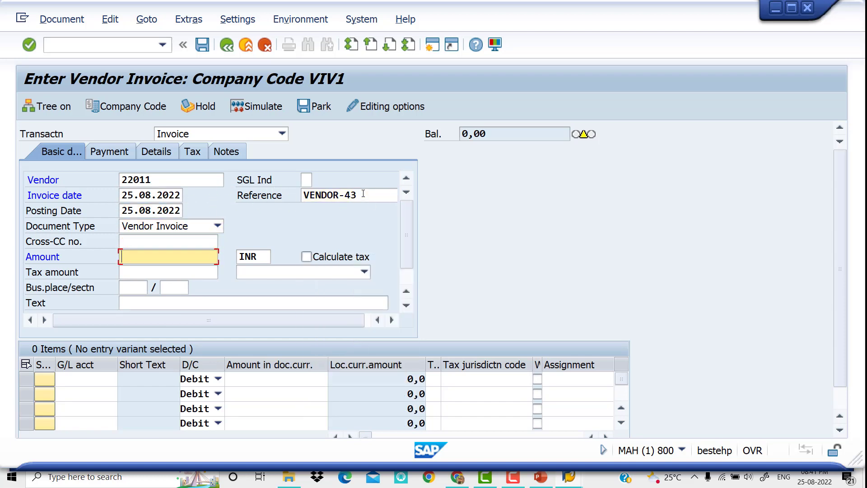
Enter VENDOR INVOICE as the header text of the invoice.
{"action": "key", "text": "Tab"}
{"action": "key", "text": "Tab"}
{"action": "key", "text": "Tab"}
{"action": "key", "text": "Tab"}
{"action": "key", "text": "Tab"}
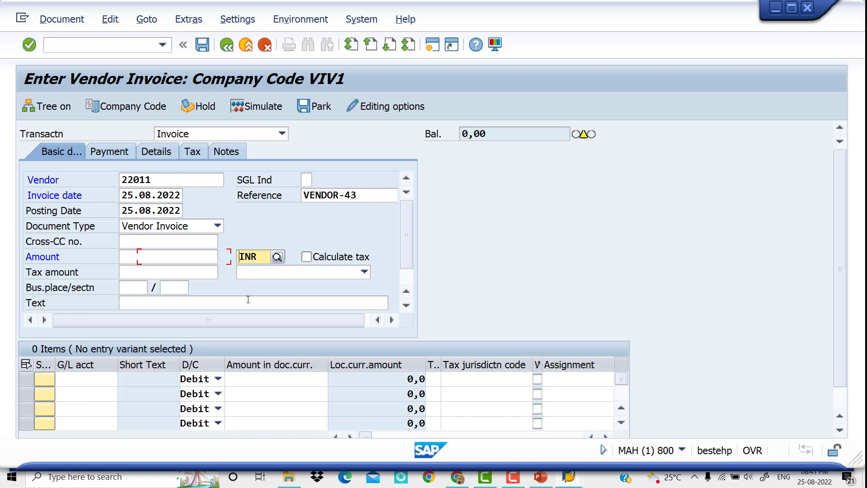
{"action": "key", "text": "Tab"}
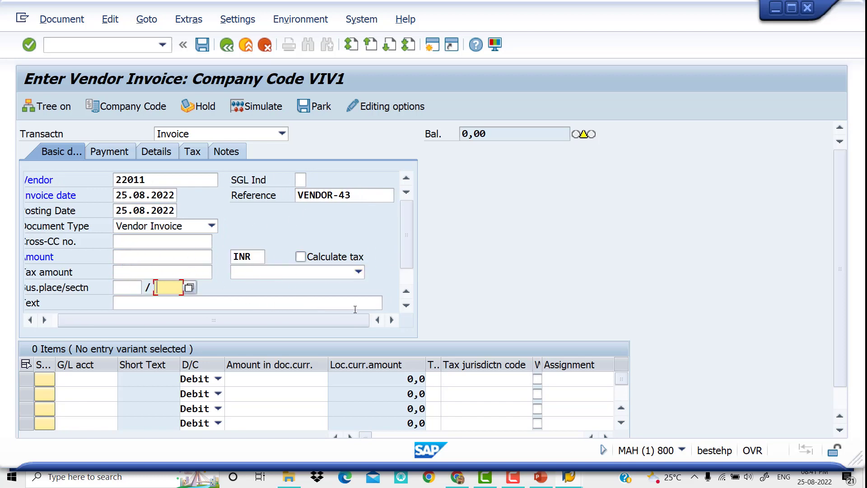
{"action": "key", "text": "Tab"}
{"action": "left_click", "coordinate": [355, 307]}
{"action": "left_click", "coordinate": [202, 317]}
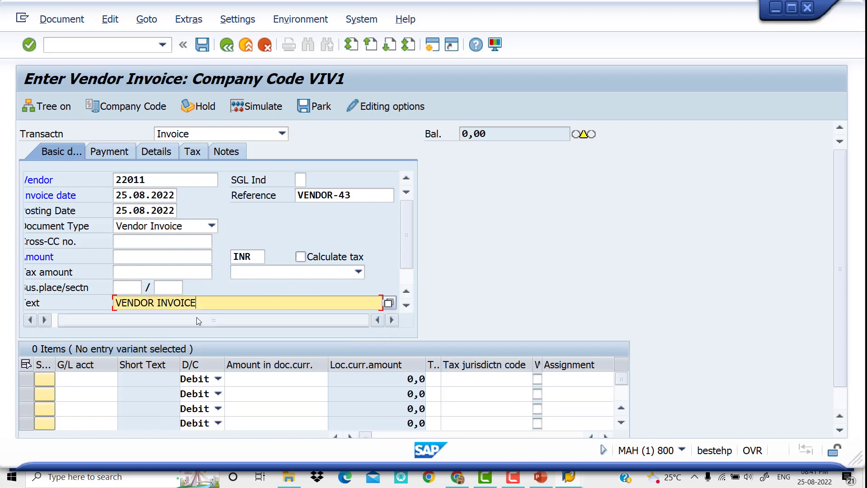
Look up the G/L accounts of chart VIV9 and assign Purchase AC (400006) to the first line item.
{"action": "left_click", "coordinate": [95, 377]}
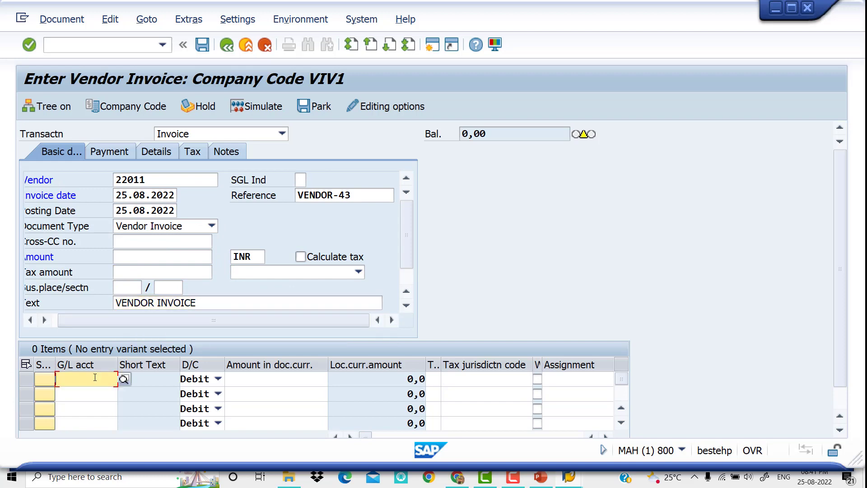
{"action": "left_click", "coordinate": [127, 380]}
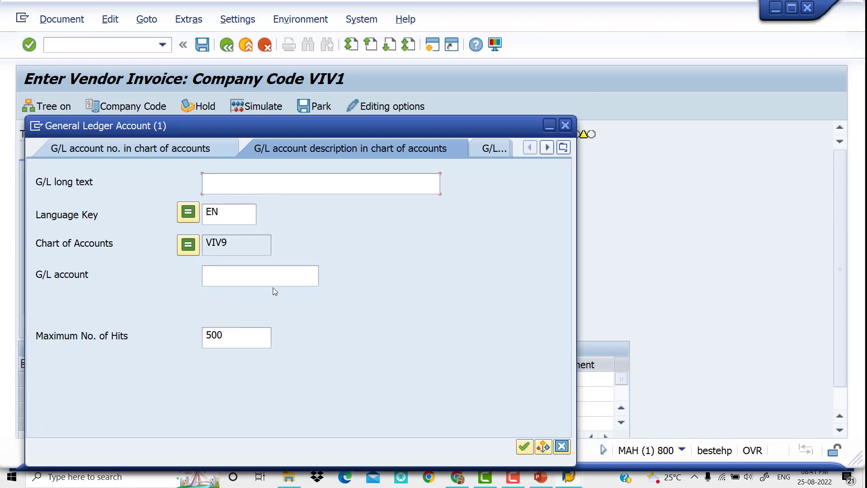
{"action": "key", "text": "Return"}
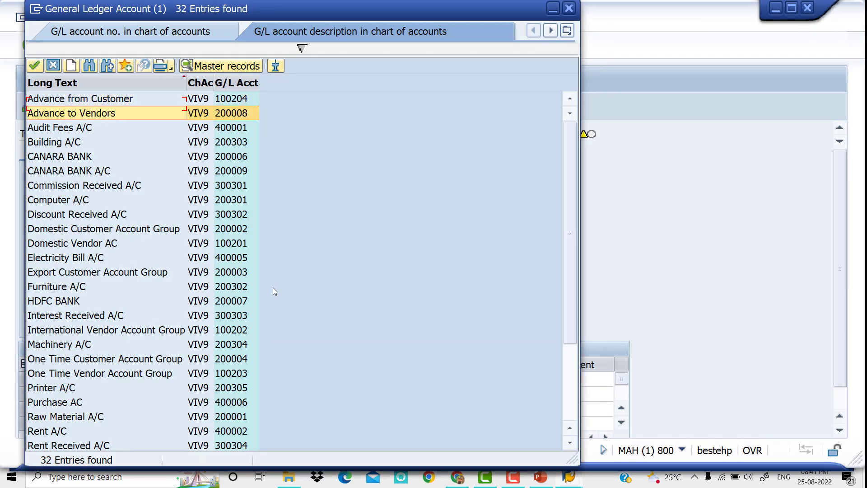
{"action": "key", "text": "Down"}
{"action": "key", "text": "Down"}
{"action": "key", "text": "Down"}
{"action": "key", "text": "Down"}
{"action": "key", "text": "Down"}
{"action": "key", "text": "Down"}
{"action": "key", "text": "Down"}
{"action": "key", "text": "Down"}
{"action": "key", "text": "Down"}
{"action": "key", "text": "Down"}
{"action": "key", "text": "Down"}
{"action": "key", "text": "Down"}
{"action": "key", "text": "Down"}
{"action": "key", "text": "Down"}
{"action": "key", "text": "Down"}
{"action": "key", "text": "Down"}
{"action": "key", "text": "Down"}
{"action": "key", "text": "Down"}
{"action": "key", "text": "Down"}
{"action": "key", "text": "Down"}
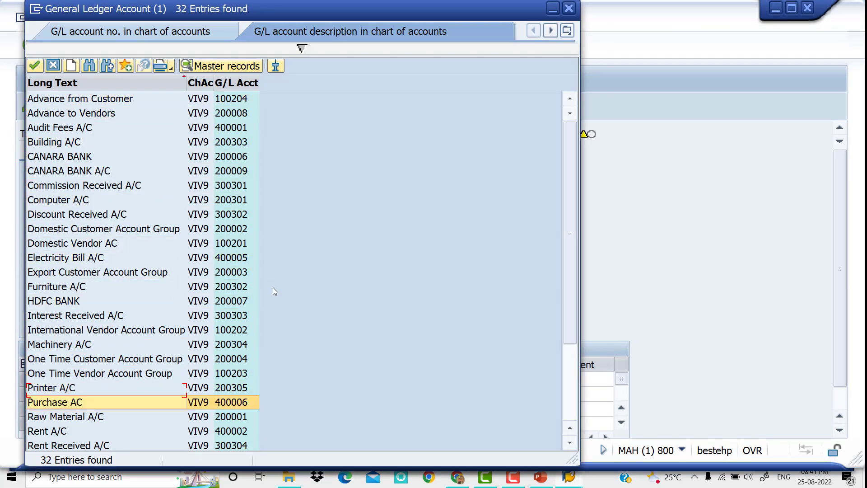
{"action": "key", "text": "Return"}
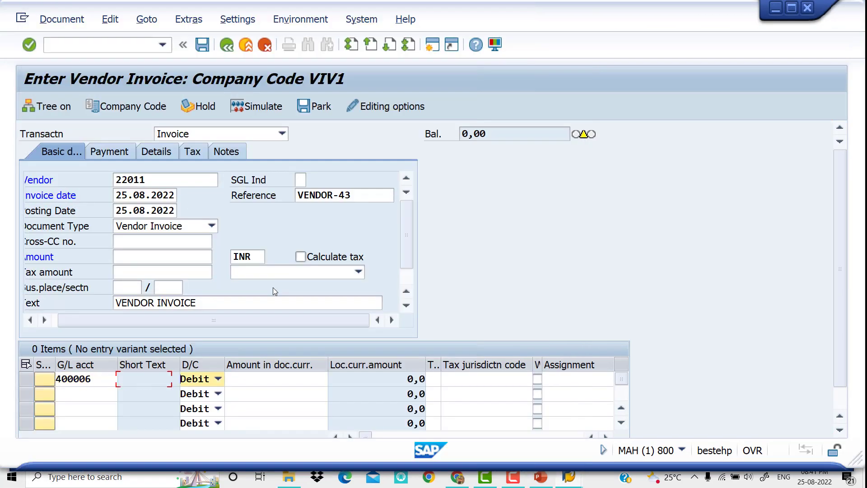
Give the Purchase AC line a debit amount of 50000 and tax code Z1 (VIVO INPUT CGST & SGST).
{"action": "key", "text": "Tab"}
{"action": "key", "text": "space"}
{"action": "key", "text": "Down"}
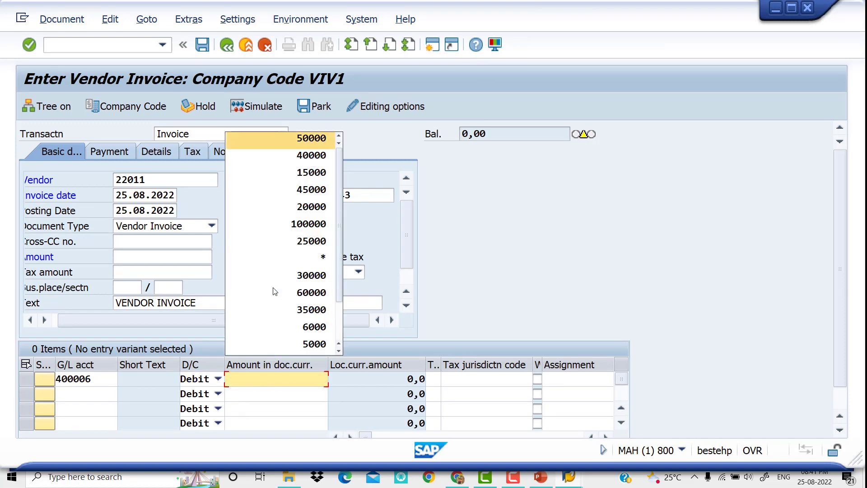
{"action": "key", "text": "Return"}
{"action": "key", "text": "Tab"}
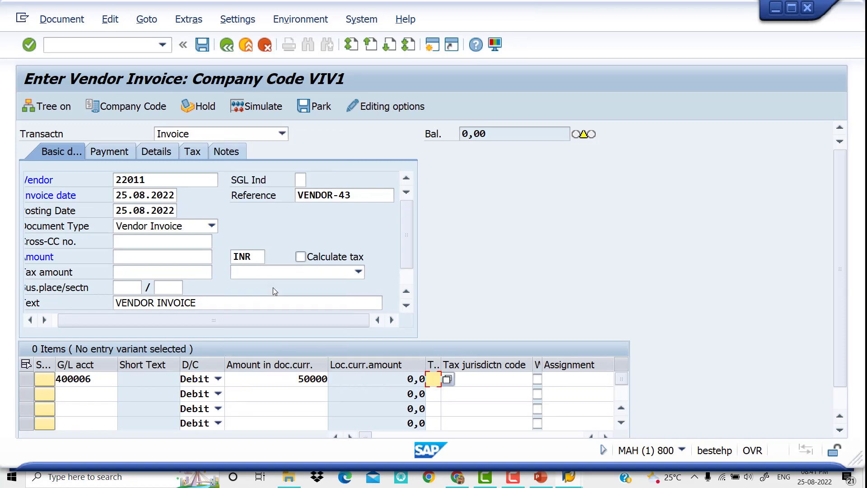
{"action": "left_click", "coordinate": [447, 380]}
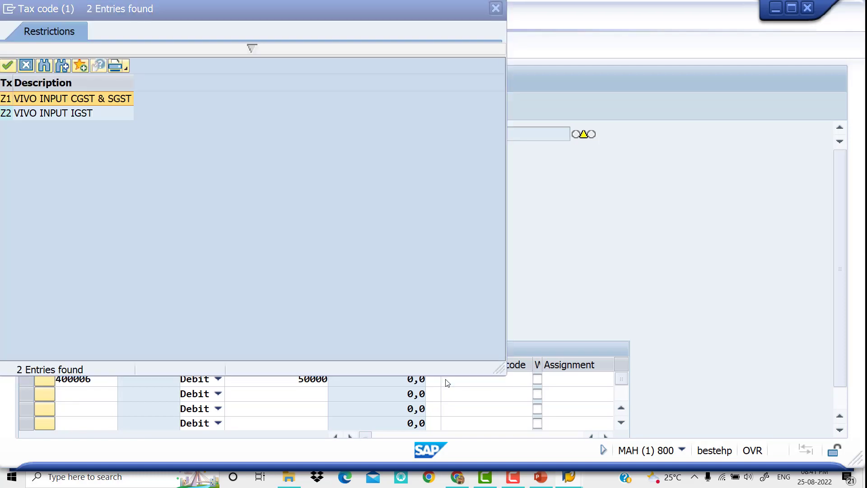
{"action": "double_click", "coordinate": [79, 97]}
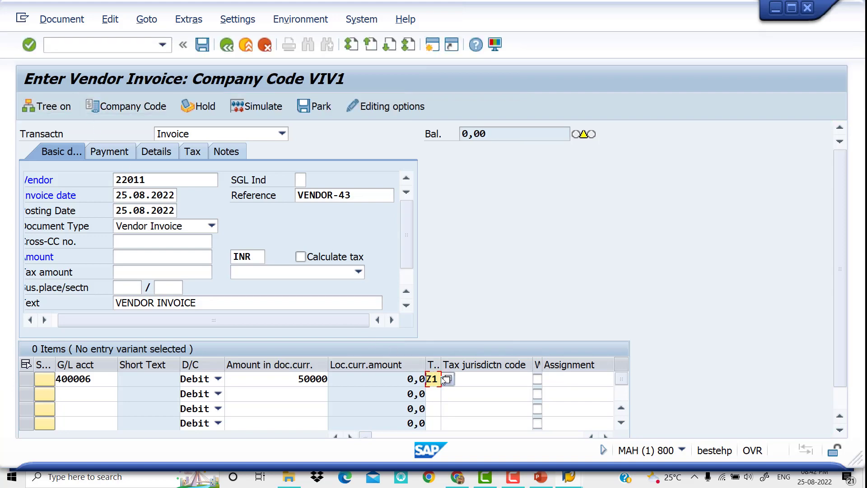
Complete the purchase line with value date 25.08.2022, text Purchase and business area VIV0.
{"action": "key", "text": "Tab"}
{"action": "key", "text": "Tab"}
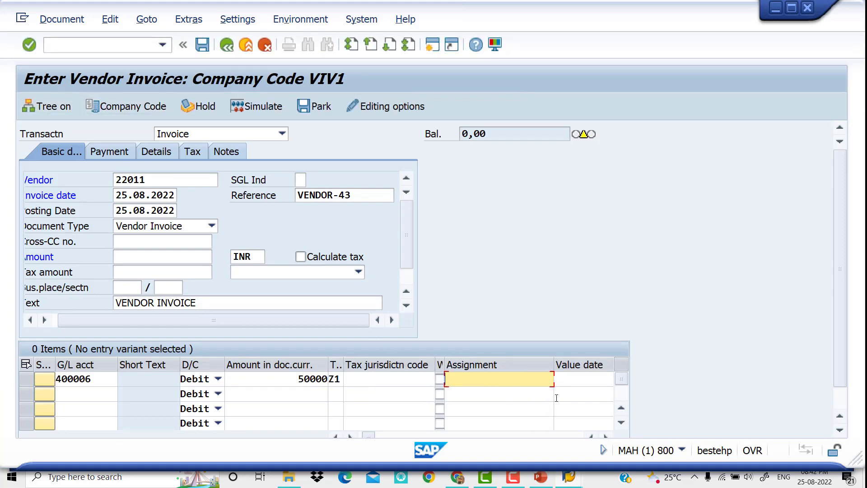
{"action": "key", "text": "Tab"}
{"action": "key", "text": "Down"}
{"action": "key", "text": "Down"}
{"action": "key", "text": "Tab"}
{"action": "key", "text": "Down"}
{"action": "key", "text": "Down"}
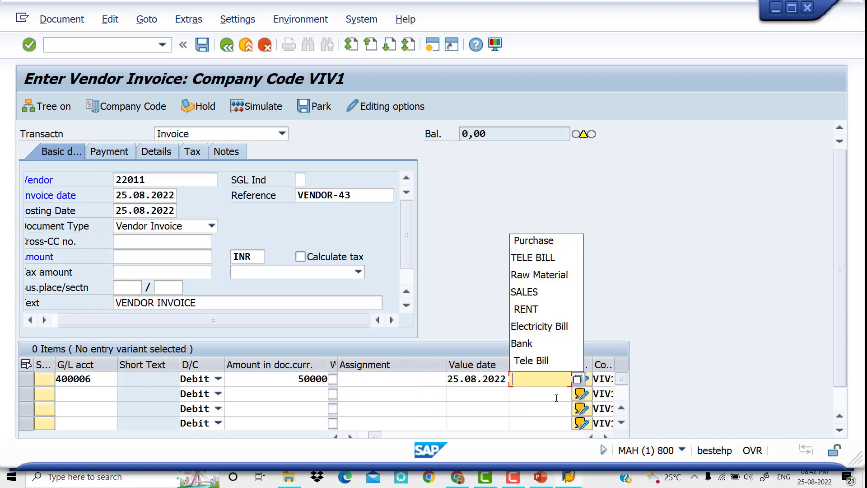
{"action": "key", "text": "Tab"}
{"action": "key", "text": "Down"}
{"action": "key", "text": "Down"}
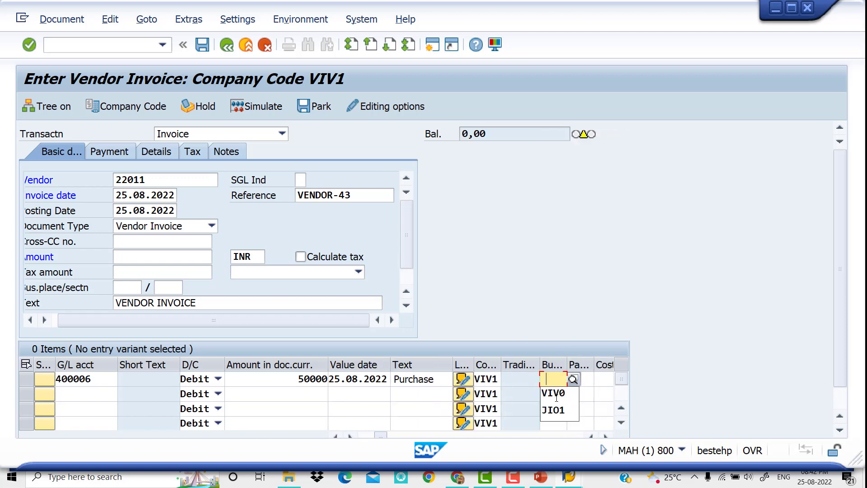
{"action": "key", "text": "Tab"}
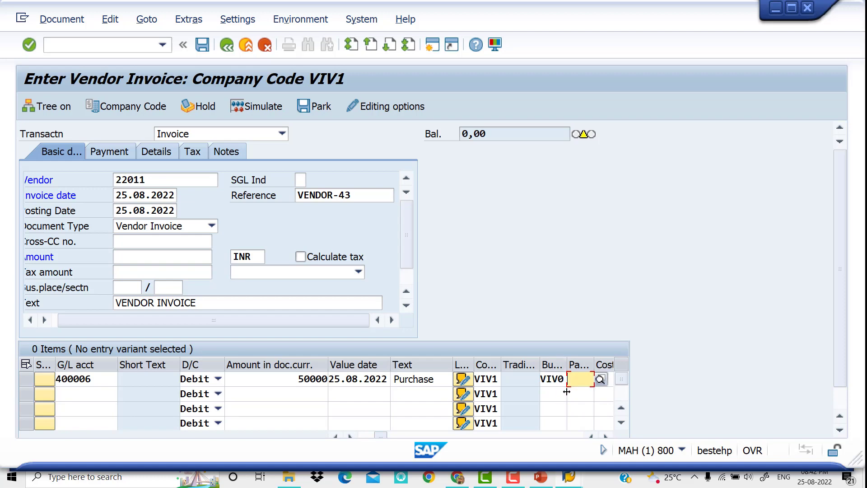
{"action": "left_click", "coordinate": [392, 322]}
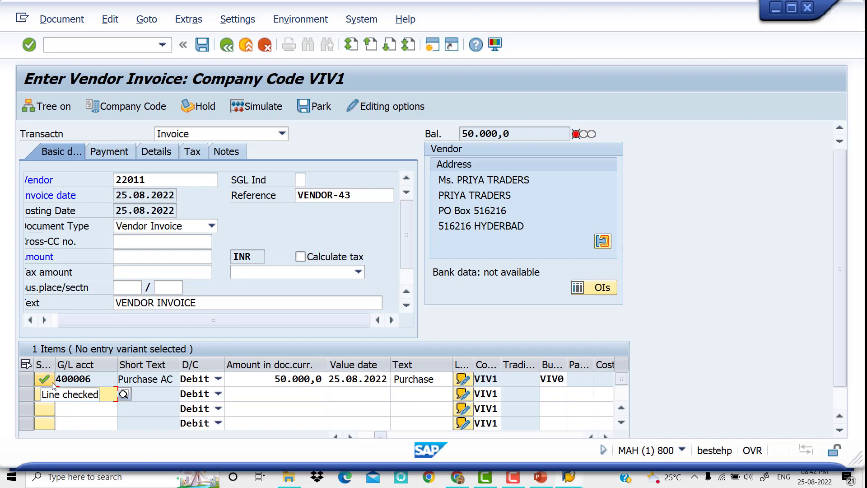
Enable tax calculation for the invoice and choose header tax code Z1 (VIVO INPUT CGST & SGST).
{"action": "left_click", "coordinate": [301, 256]}
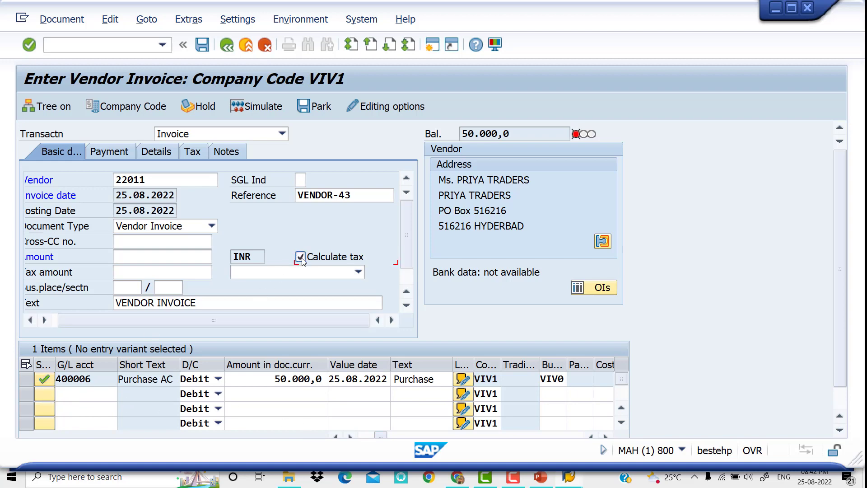
{"action": "left_click", "coordinate": [358, 272]}
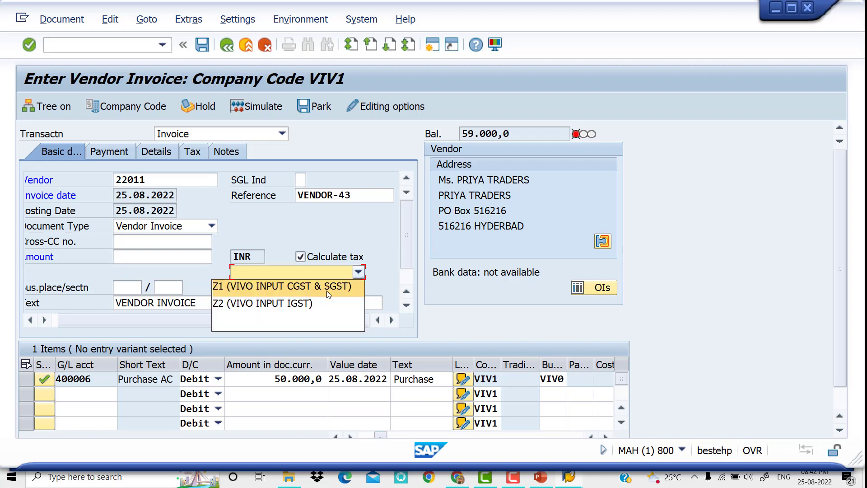
{"action": "left_click", "coordinate": [294, 290]}
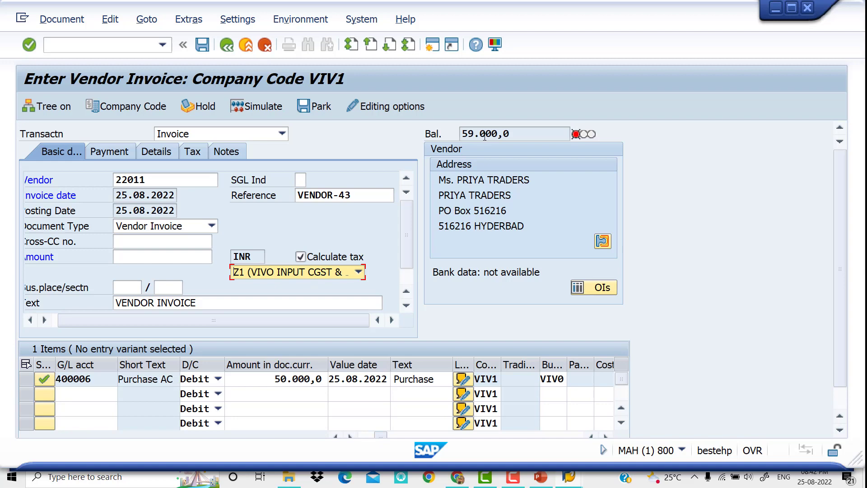
Copy the balance of 59.000,0 into the invoice's amount and simulate the document.
{"action": "left_click_drag", "start_coordinate": [515, 134], "coordinate": [458, 132]}
{"action": "key", "text": "ctrl+c"}
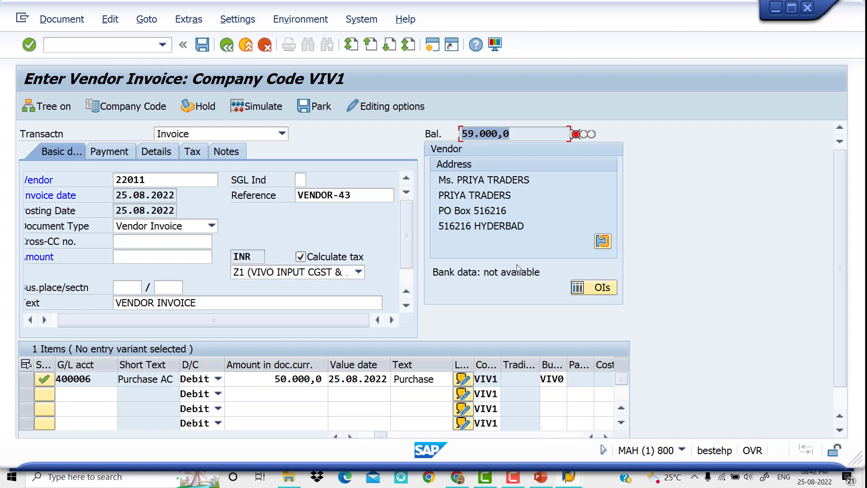
{"action": "left_click", "coordinate": [153, 258]}
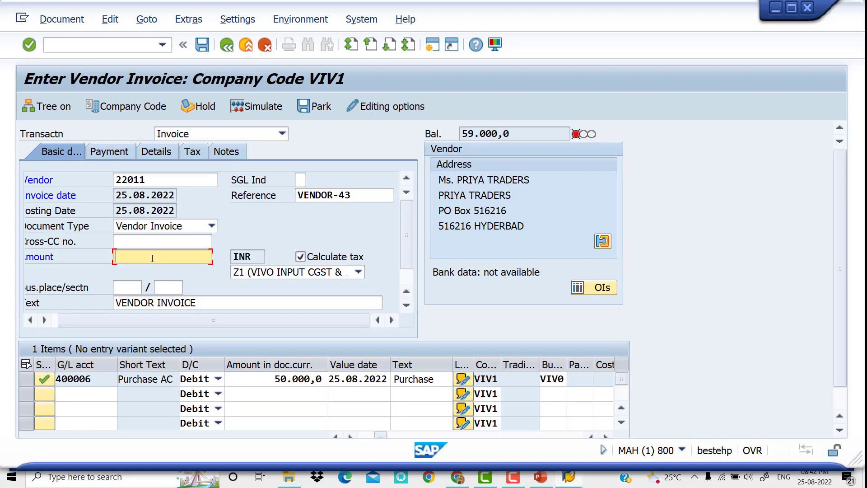
{"action": "key", "text": "ctrl+v"}
{"action": "left_click", "coordinate": [264, 109]}
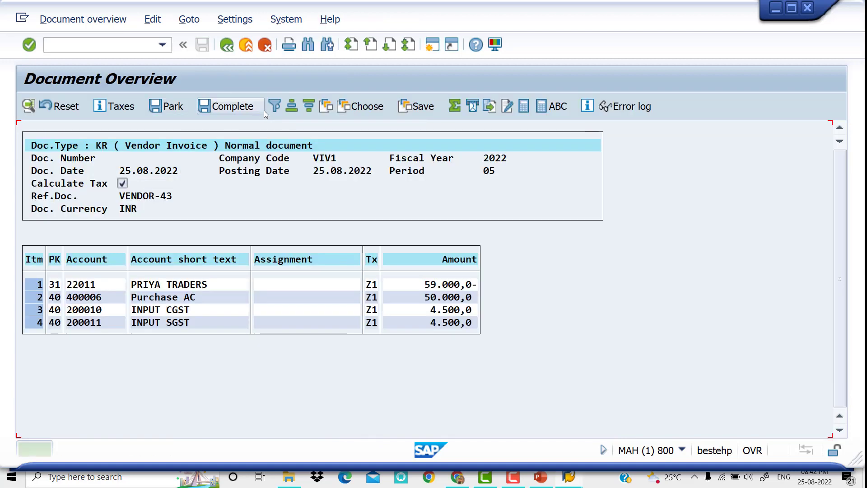
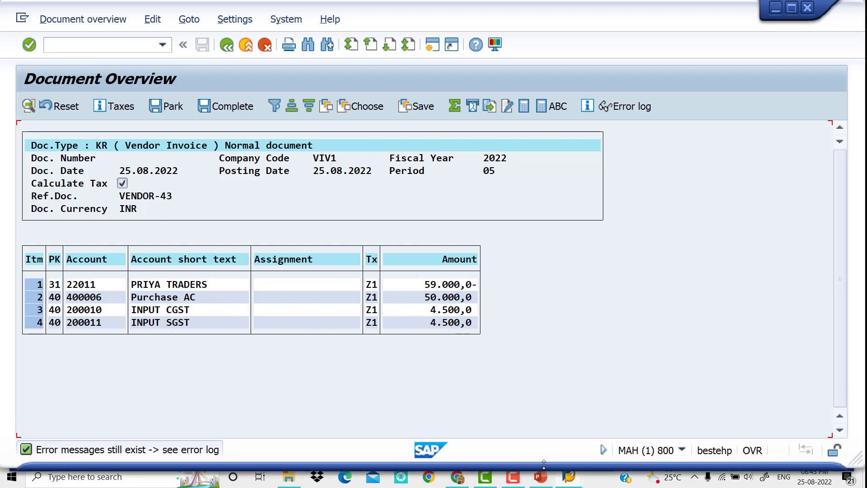
Compare the simulated entry with the Priya Traders purchase example in PowerPoint and switch back to SAP.
{"action": "left_click", "coordinate": [543, 478]}
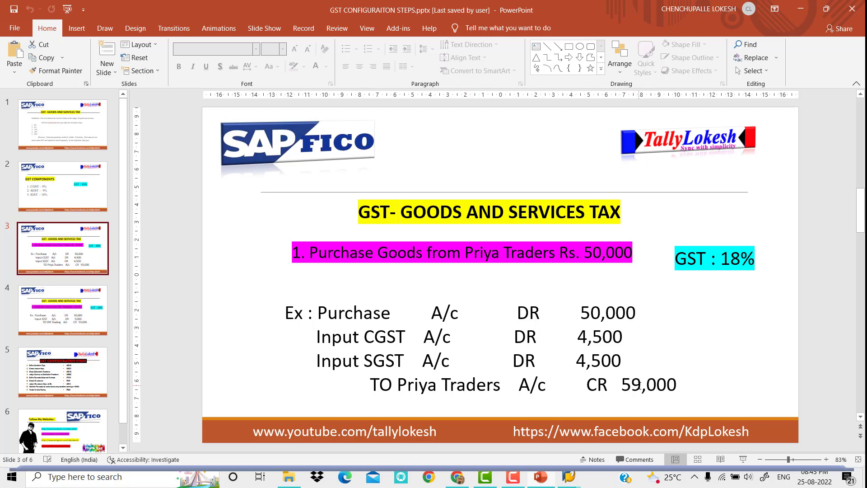
{"action": "mouse_move", "coordinate": [570, 477]}
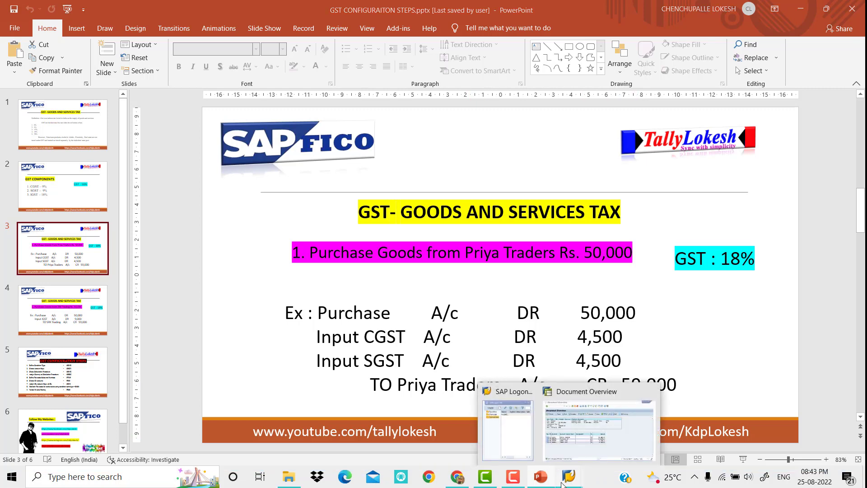
{"action": "left_click", "coordinate": [573, 437]}
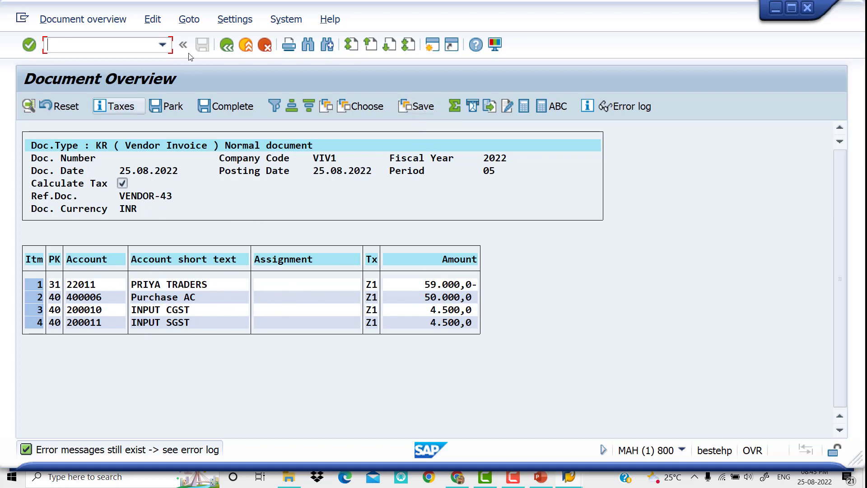
{"action": "left_click", "coordinate": [521, 255]}
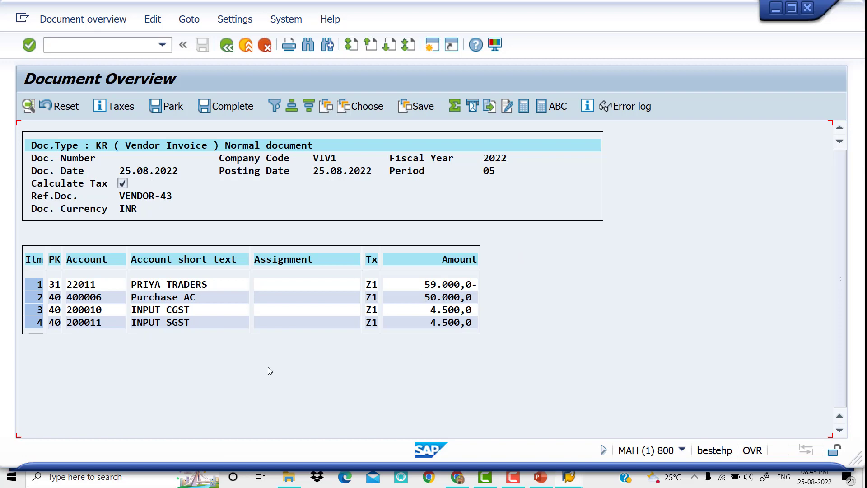
{"action": "left_click", "coordinate": [430, 107]}
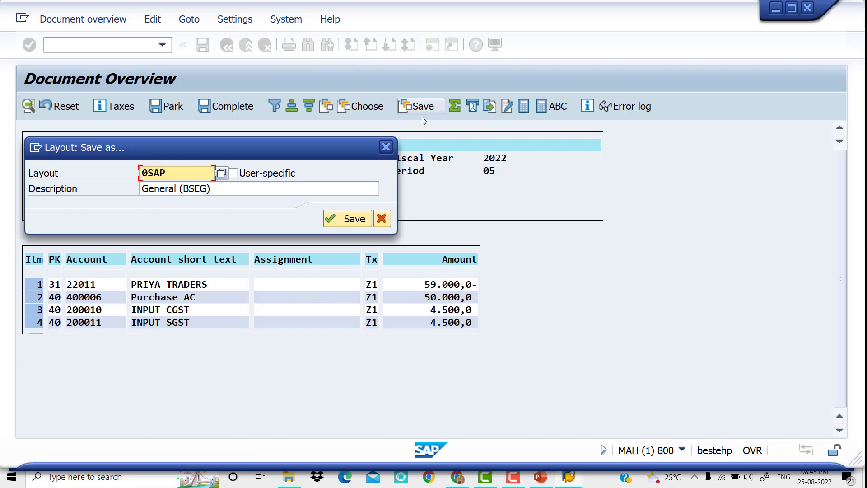
{"action": "left_click", "coordinate": [380, 150]}
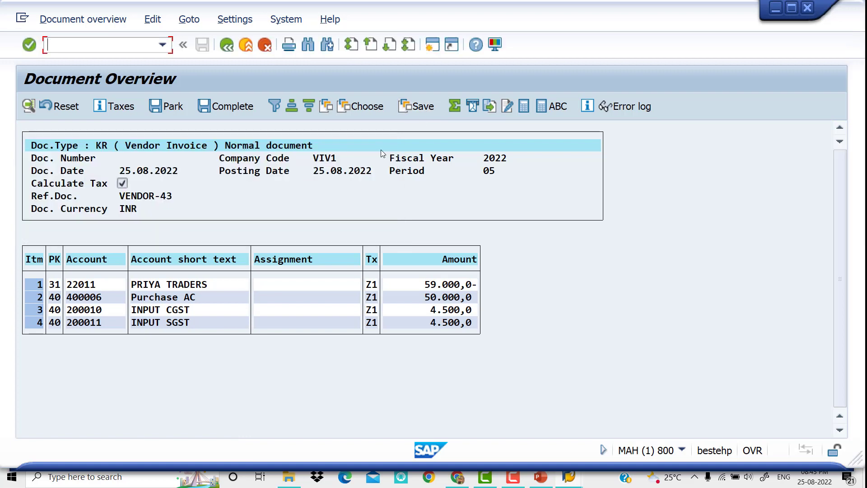
Return from the simulation to the invoice entry and try to post the document.
{"action": "left_click", "coordinate": [225, 46]}
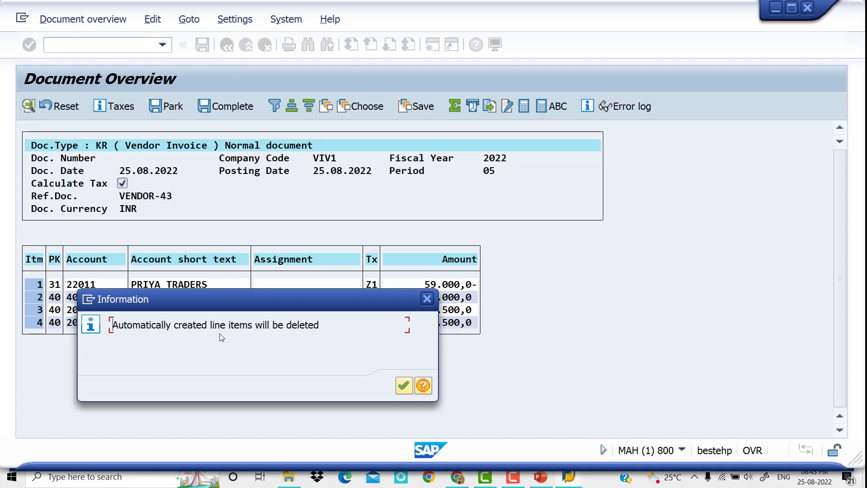
{"action": "left_click", "coordinate": [409, 389]}
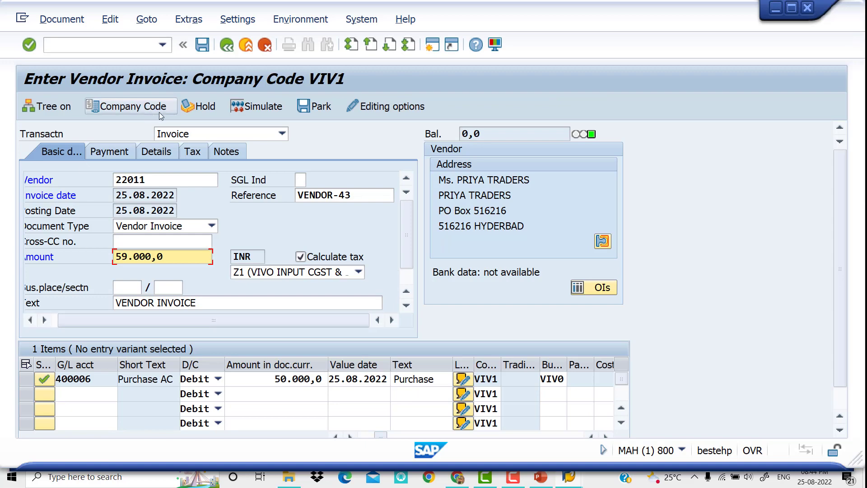
{"action": "left_click", "coordinate": [202, 51]}
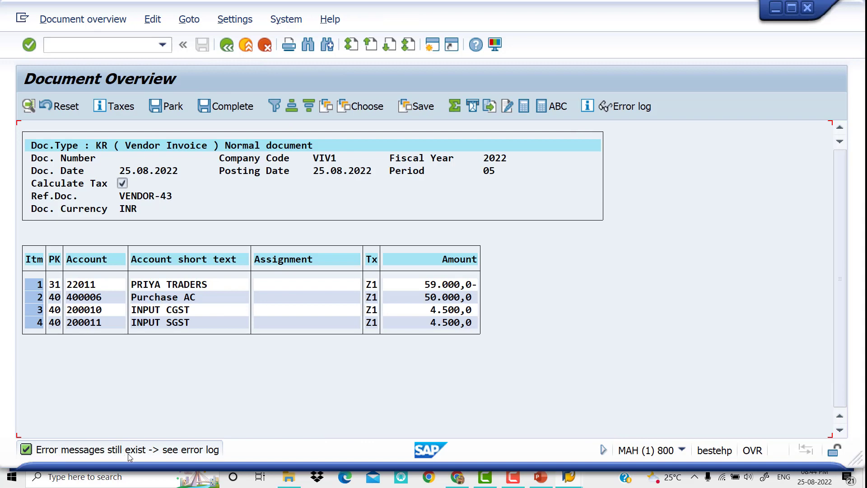
Complete the Input CGST item with business area VIV0 and text INPUT CGST, and return to the document overview.
{"action": "double_click", "coordinate": [175, 315]}
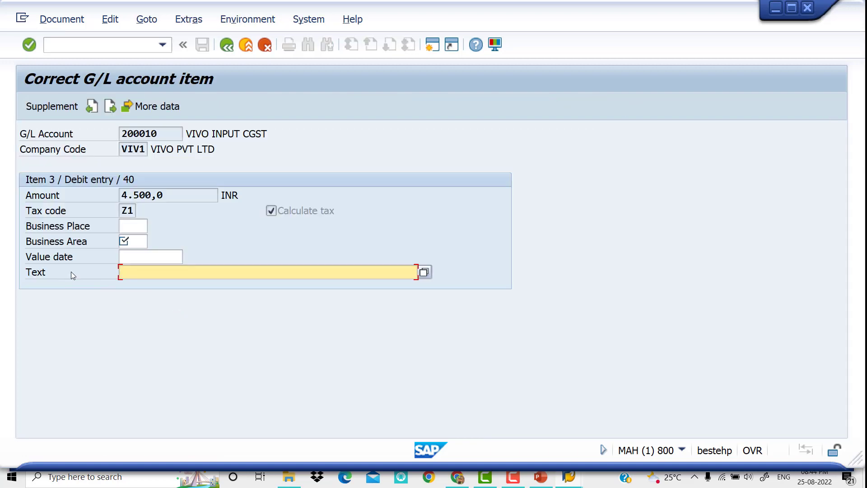
{"action": "left_click", "coordinate": [141, 239]}
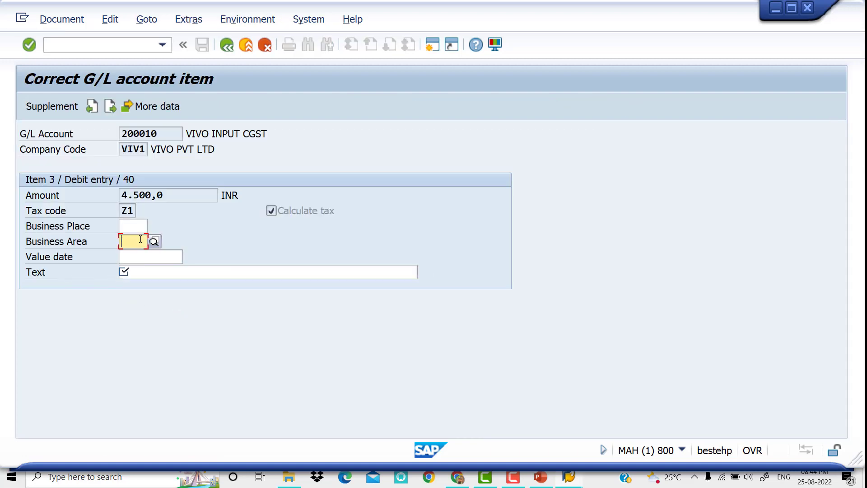
{"action": "type", "text": "v"}
{"action": "key", "text": "Down"}
{"action": "key", "text": "Tab"}
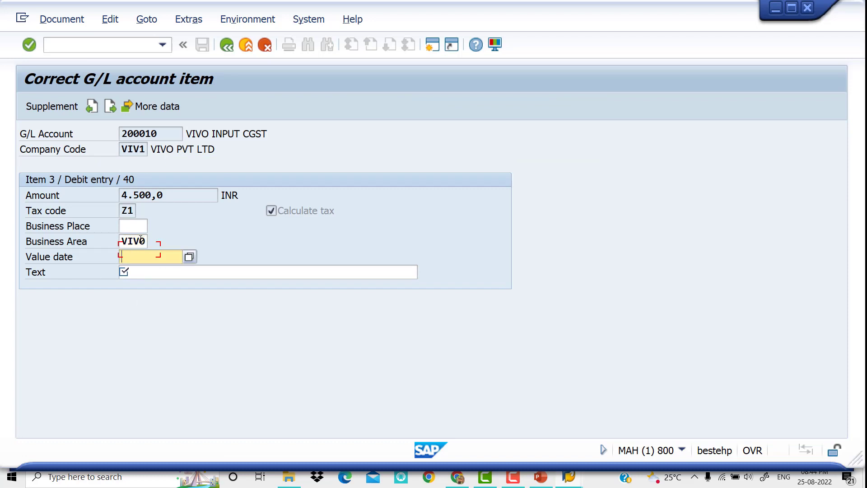
{"action": "key", "text": "Tab"}
{"action": "key", "text": "Down"}
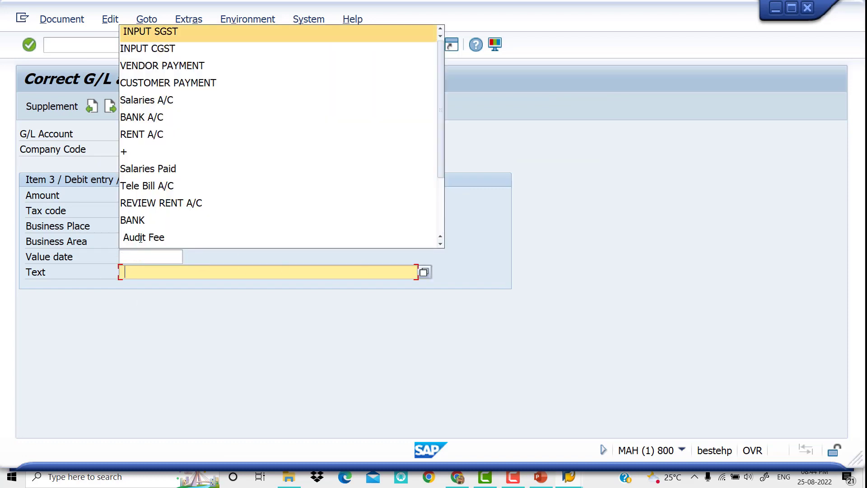
{"action": "key", "text": "Down"}
{"action": "key", "text": "Return"}
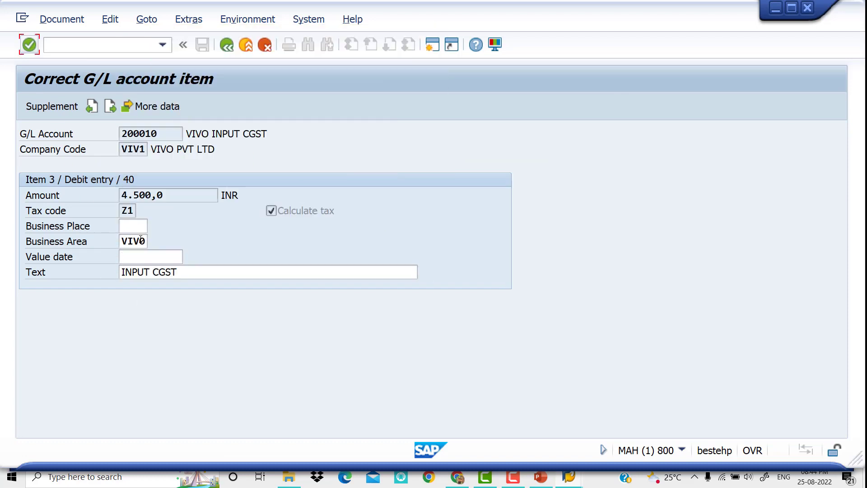
{"action": "left_click", "coordinate": [226, 44]}
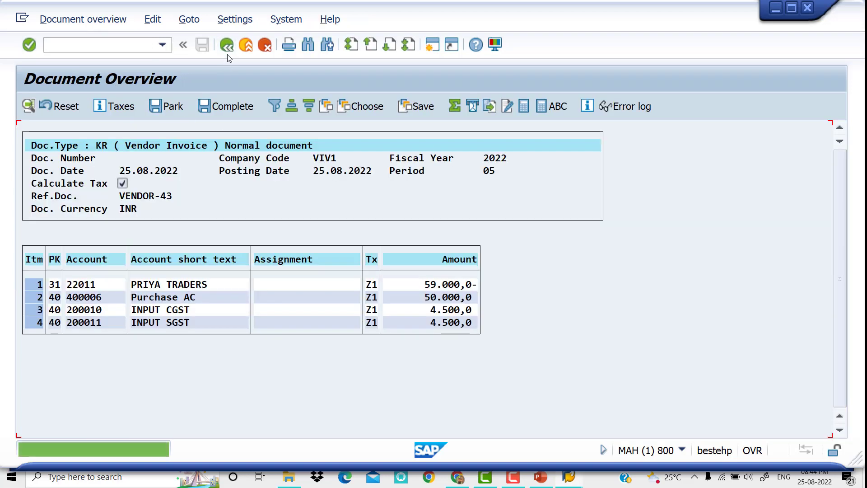
Complete the Input SGST item with business area VIV0 and text INPUT SGST, and post the vendor invoice.
{"action": "double_click", "coordinate": [205, 323]}
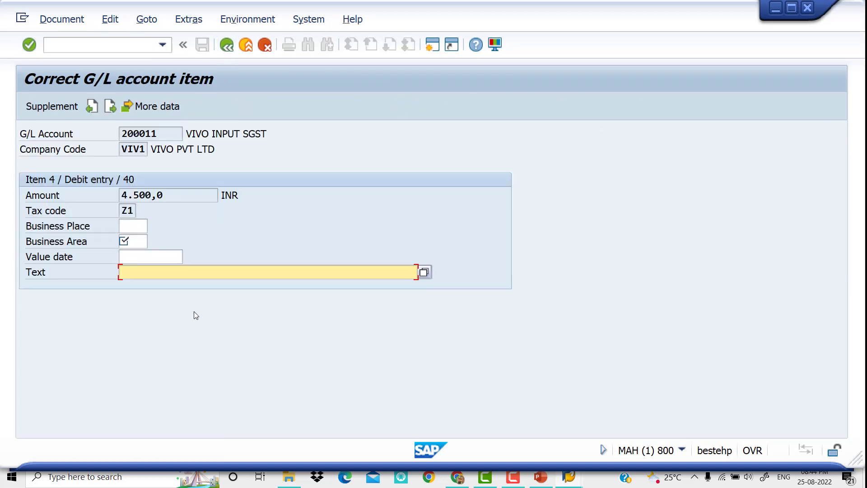
{"action": "left_click", "coordinate": [145, 240]}
{"action": "key", "text": "space"}
{"action": "key", "text": "Down"}
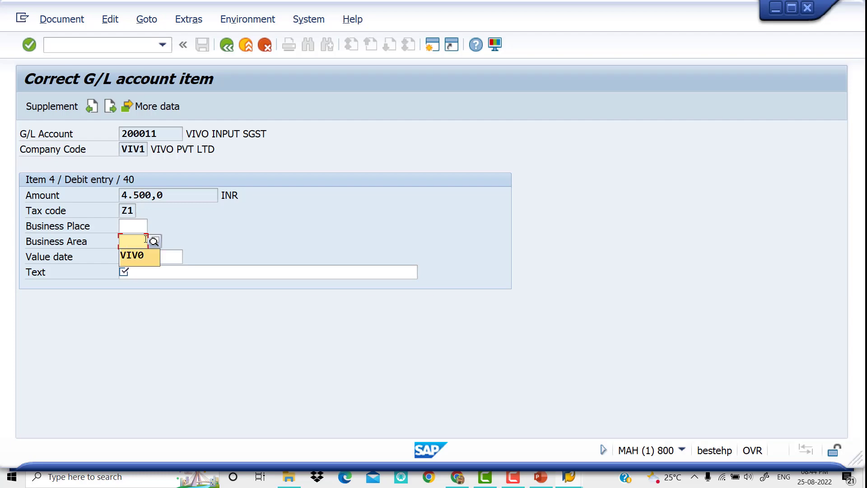
{"action": "key", "text": "Tab"}
{"action": "key", "text": "Tab"}
{"action": "key", "text": "space"}
{"action": "key", "text": "Down"}
{"action": "key", "text": "Down"}
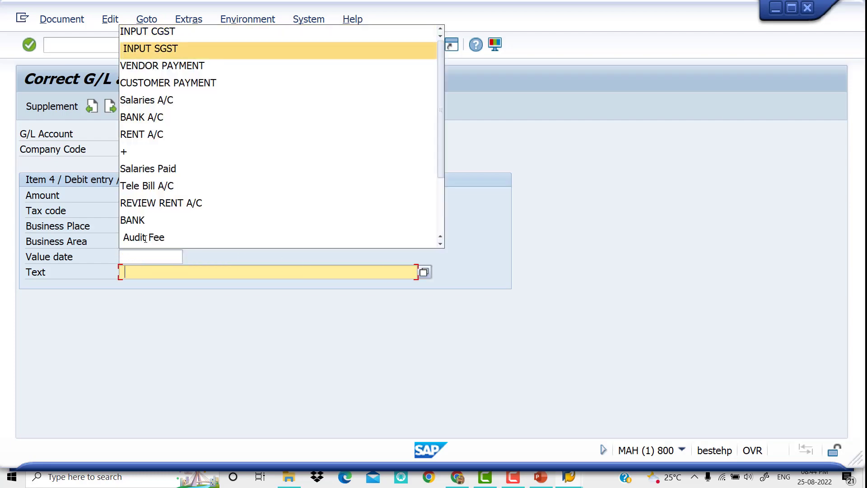
{"action": "key", "text": "Tab"}
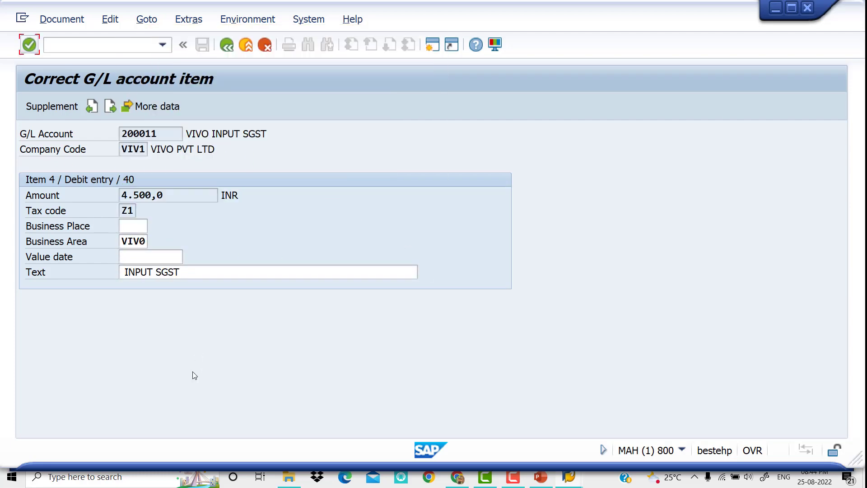
{"action": "left_click", "coordinate": [227, 44]}
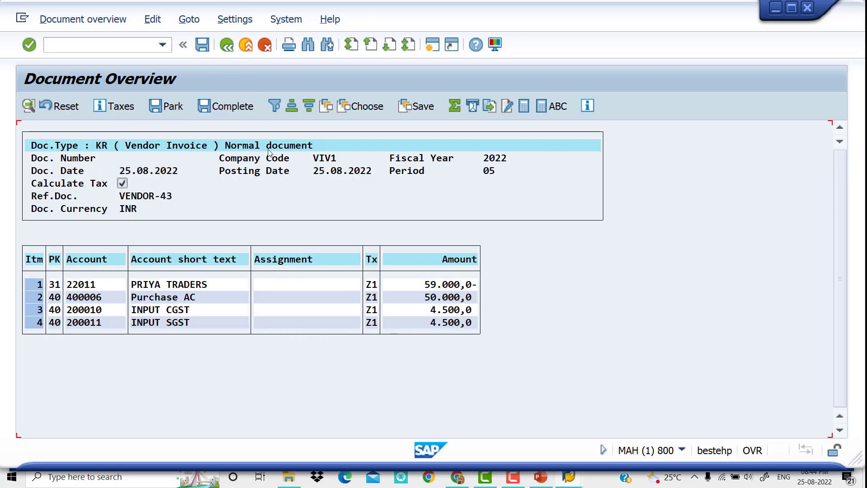
{"action": "left_click", "coordinate": [202, 45]}
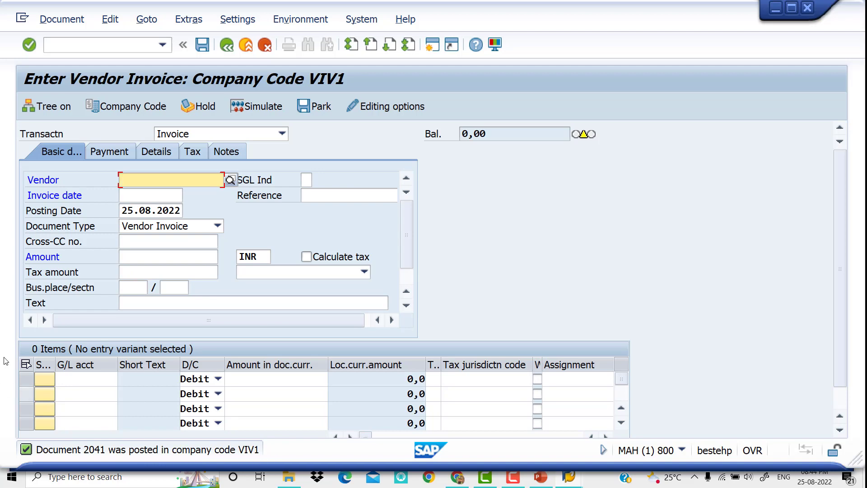
Begin a second invoice for the vendor Priya Traders with invoice date 25.08.2022.
{"action": "key", "text": "Down"}
{"action": "key", "text": "Tab"}
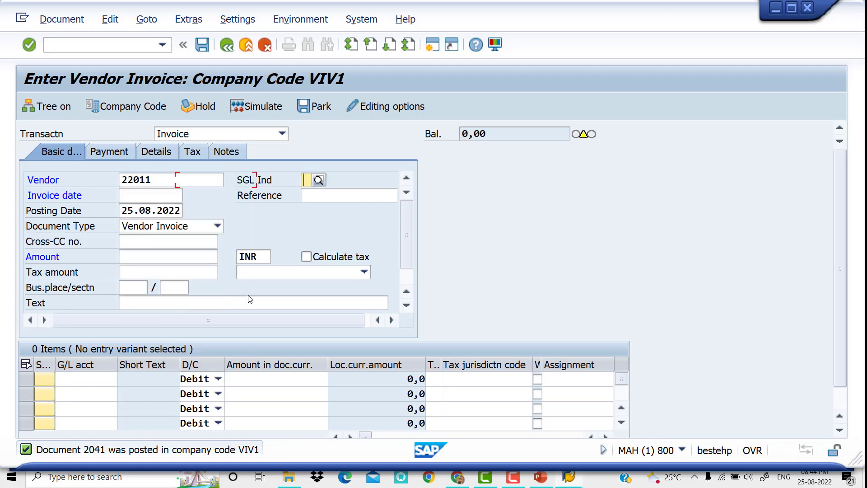
{"action": "key", "text": "Tab"}
{"action": "key", "text": "Down"}
{"action": "key", "text": "Tab"}
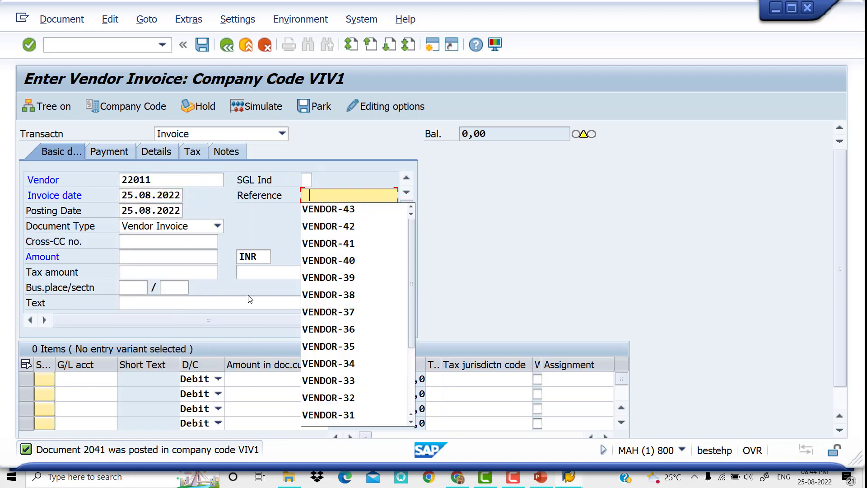
Give the new invoice the reference VENDOR-45 and the header text VENDOR INVOICE.
{"action": "key", "text": "Down"}
{"action": "key", "text": "Tab"}
{"action": "left_click", "coordinate": [360, 196]}
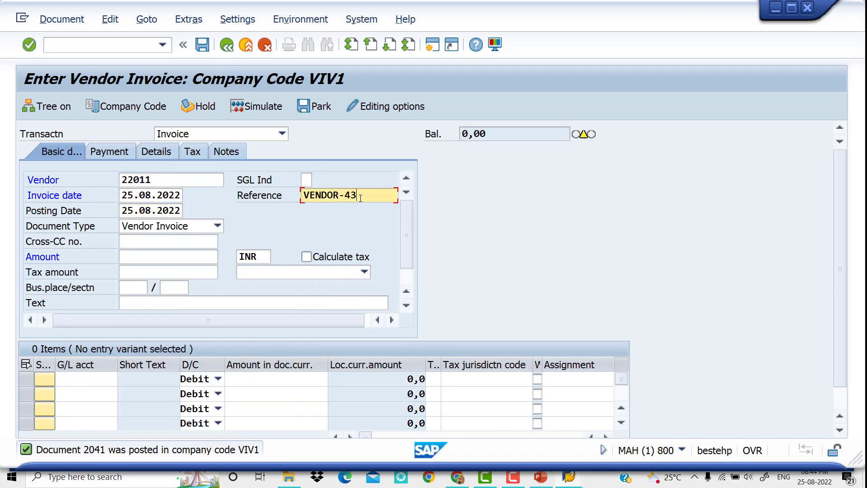
{"action": "key", "text": "BackSpace"}
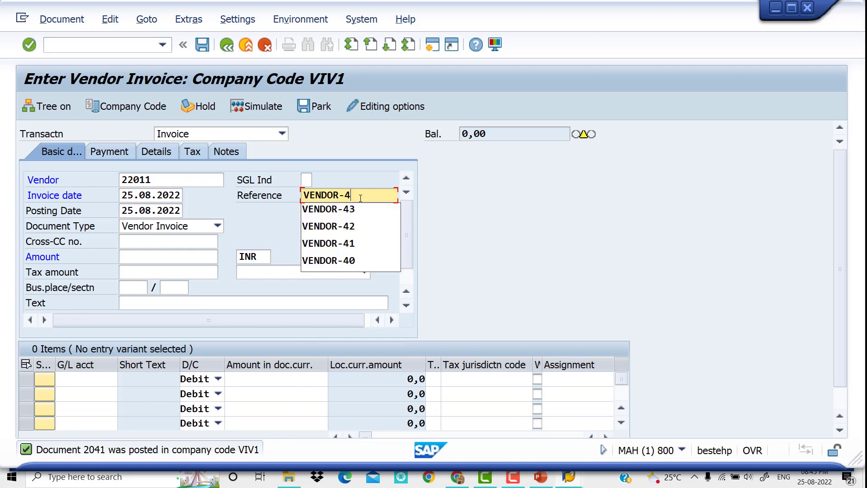
{"action": "type", "text": "5"}
{"action": "key", "text": "Tab"}
{"action": "key", "text": "Tab"}
{"action": "key", "text": "Tab"}
{"action": "key", "text": "Tab"}
{"action": "key", "text": "Tab"}
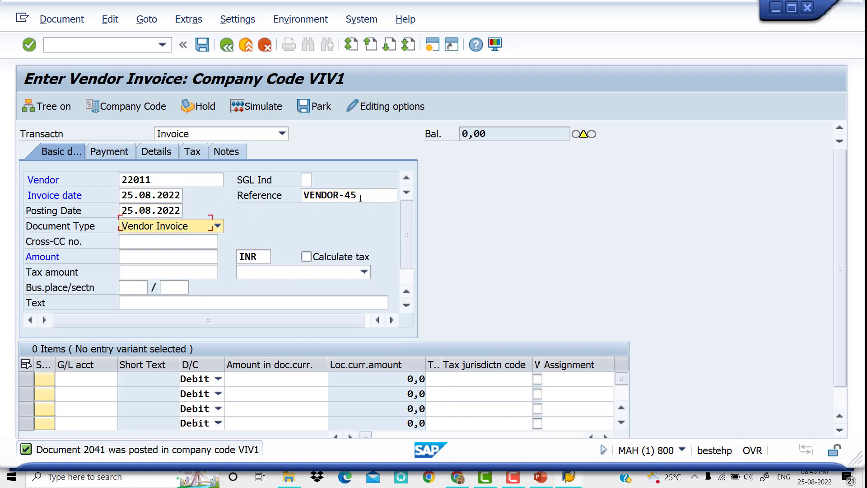
{"action": "key", "text": "Tab"}
{"action": "key", "text": "Tab"}
{"action": "key", "text": "Tab"}
{"action": "key", "text": "Tab"}
{"action": "key", "text": "Tab"}
{"action": "key", "text": "Tab"}
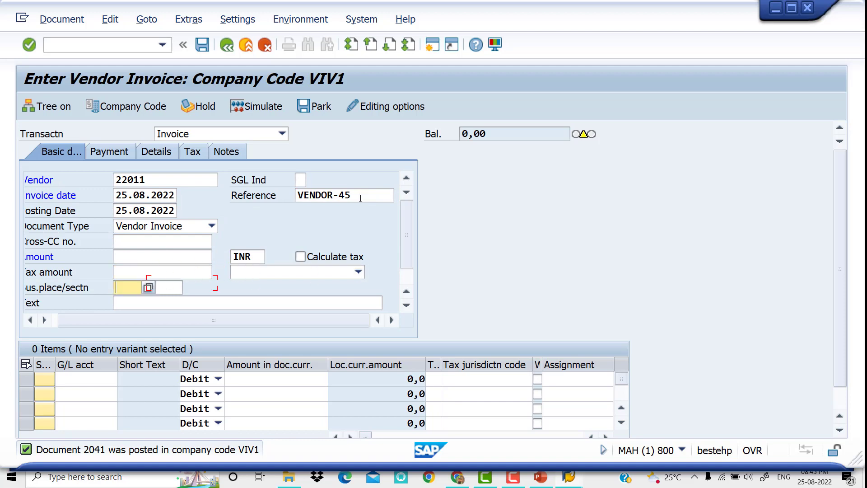
{"action": "key", "text": "Down"}
{"action": "key", "text": "Return"}
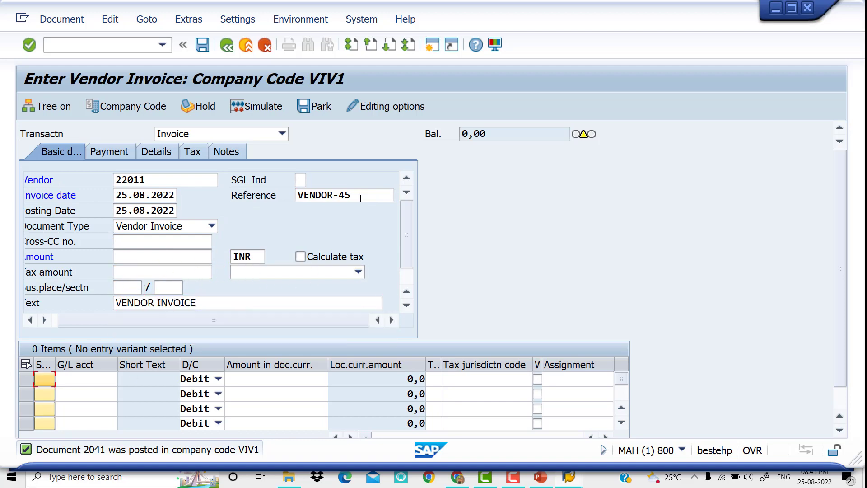
Enter a debit line for G/L account 400006 with amount 30000 and tax code Z2 (VIVO INPUT IGST).
{"action": "key", "text": "Tab"}
{"action": "key", "text": "Down"}
{"action": "key", "text": "Return"}
{"action": "key", "text": "Tab"}
{"action": "key", "text": "Tab"}
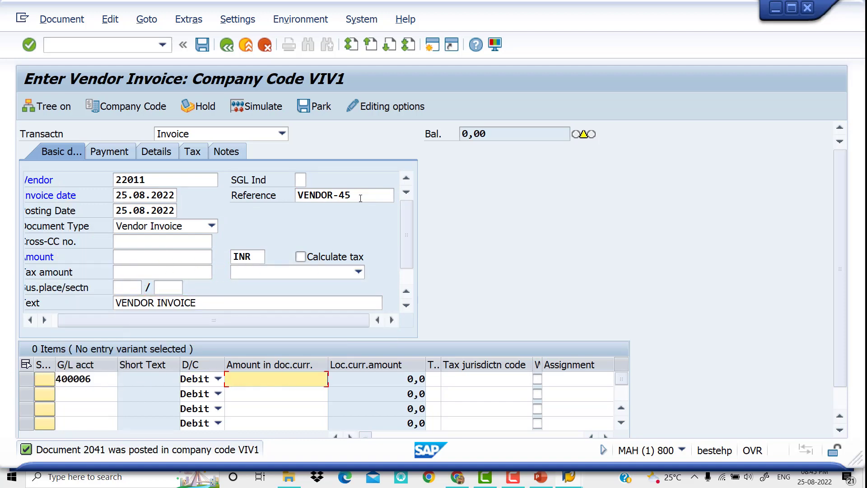
{"action": "type", "text": "30000"}
{"action": "key", "text": "Tab"}
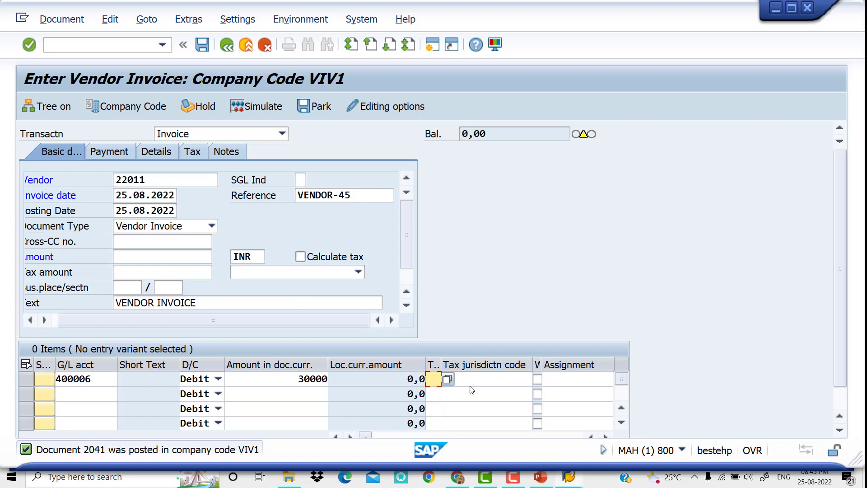
{"action": "left_click", "coordinate": [448, 379]}
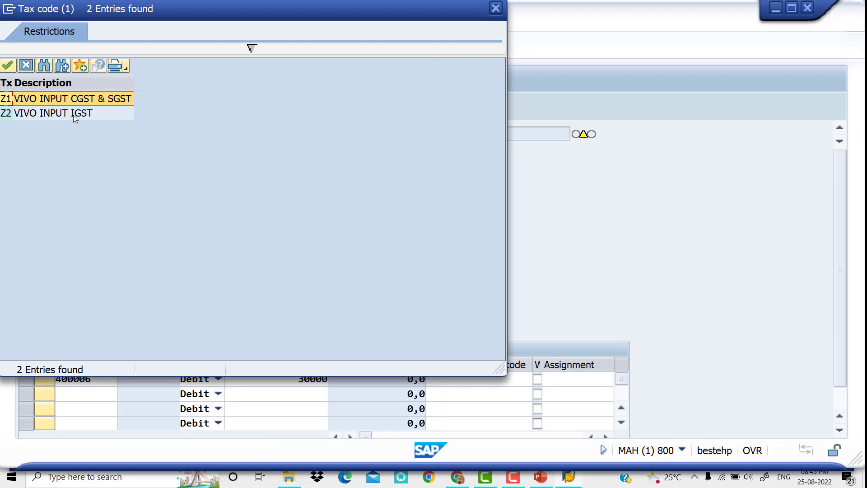
{"action": "double_click", "coordinate": [73, 114]}
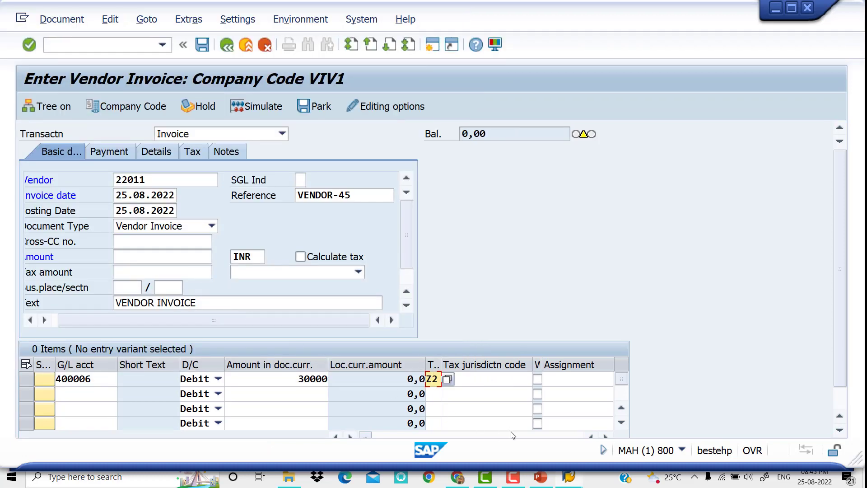
Fill in the 30000 line's value date 25.08.2022, text Purchase and business area VIV0, and confirm the entry.
{"action": "key", "text": "Tab"}
{"action": "key", "text": "Tab"}
{"action": "key", "text": "Tab"}
{"action": "key", "text": "Tab"}
{"action": "key", "text": "space"}
{"action": "key", "text": "Down"}
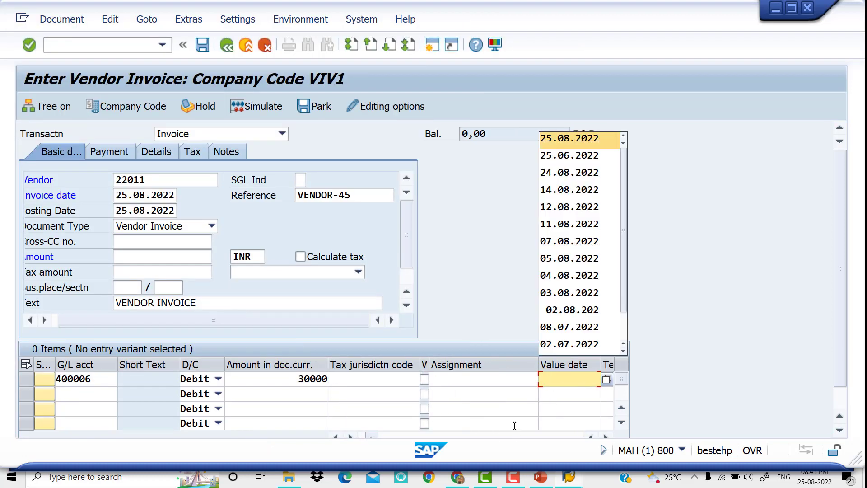
{"action": "key", "text": "Tab"}
{"action": "key", "text": "space"}
{"action": "key", "text": "Down"}
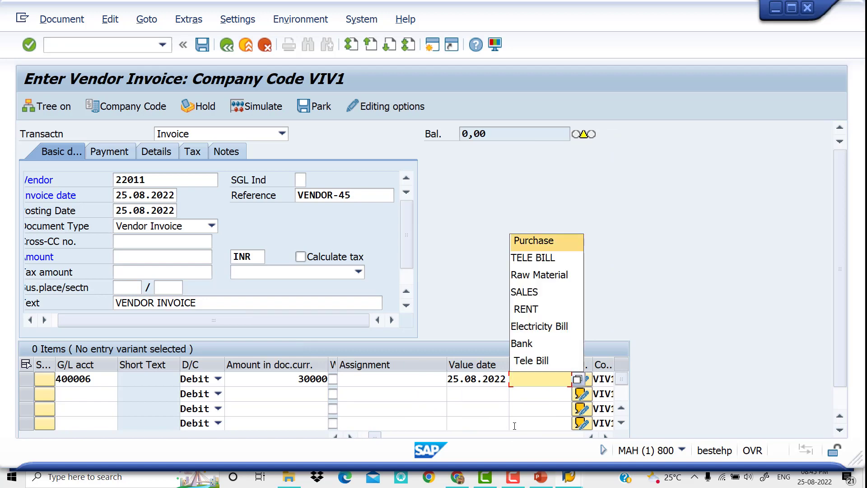
{"action": "key", "text": "Tab"}
{"action": "key", "text": "Tab"}
{"action": "key", "text": "Tab"}
{"action": "key", "text": "space"}
{"action": "key", "text": "Down"}
{"action": "key", "text": "Tab"}
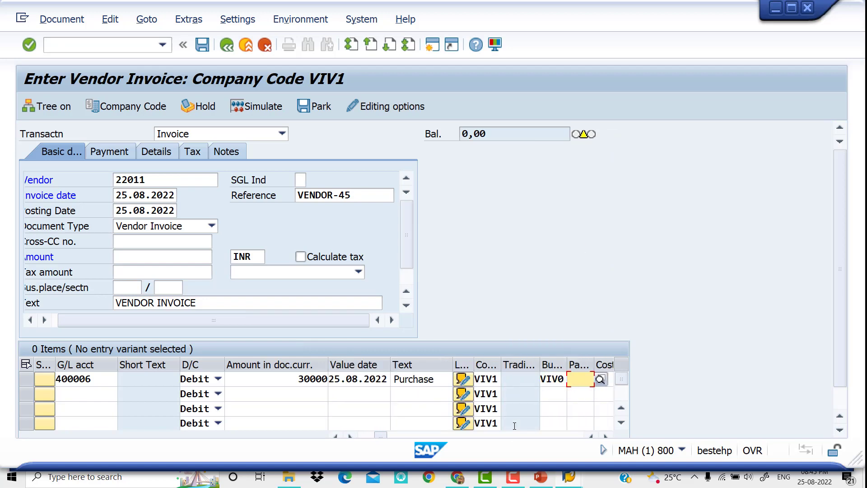
{"action": "key", "text": "Tab"}
{"action": "key", "text": "Return"}
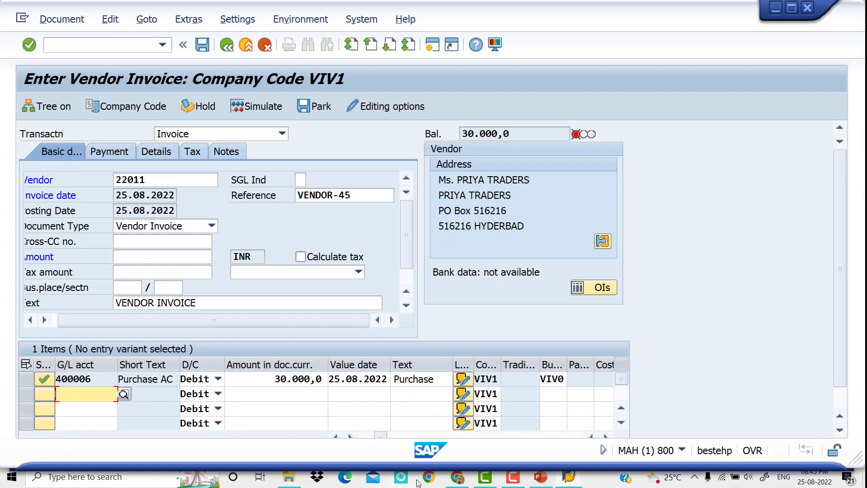
Review the SRK Trading purchase example with Input IGST in PowerPoint and switch back to SAP.
{"action": "left_click", "coordinate": [540, 477]}
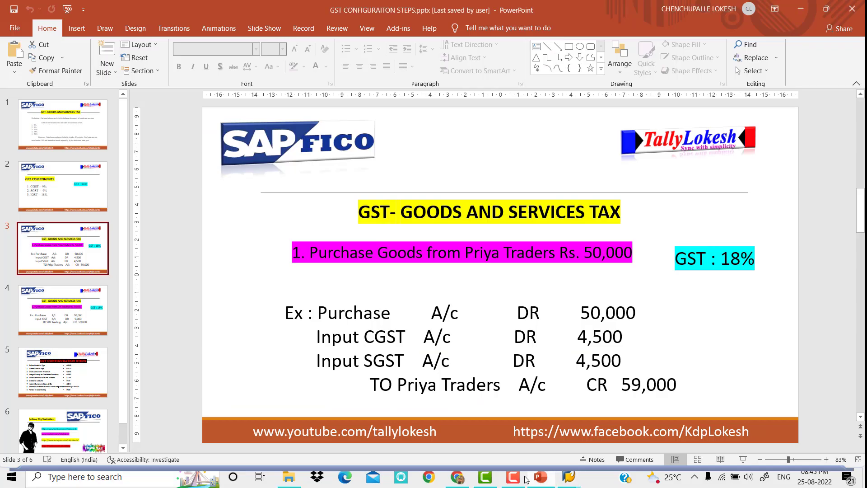
{"action": "left_click", "coordinate": [105, 322]}
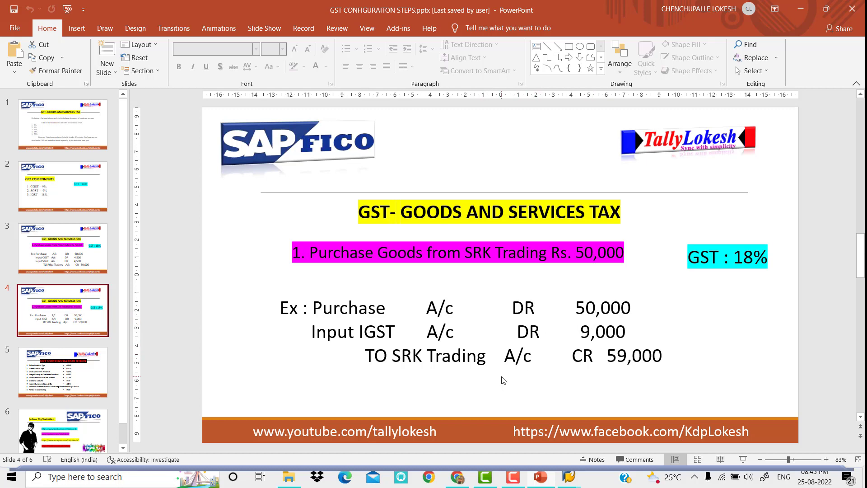
{"action": "key", "text": "alt+Tab"}
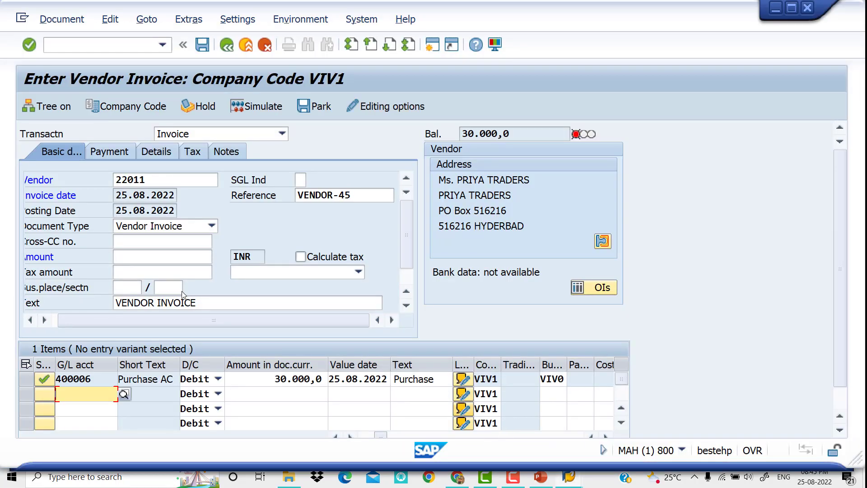
Turn on tax calculation for the second invoice and choose header tax code Z2 (VIVO INPUT IGST).
{"action": "left_click", "coordinate": [300, 256]}
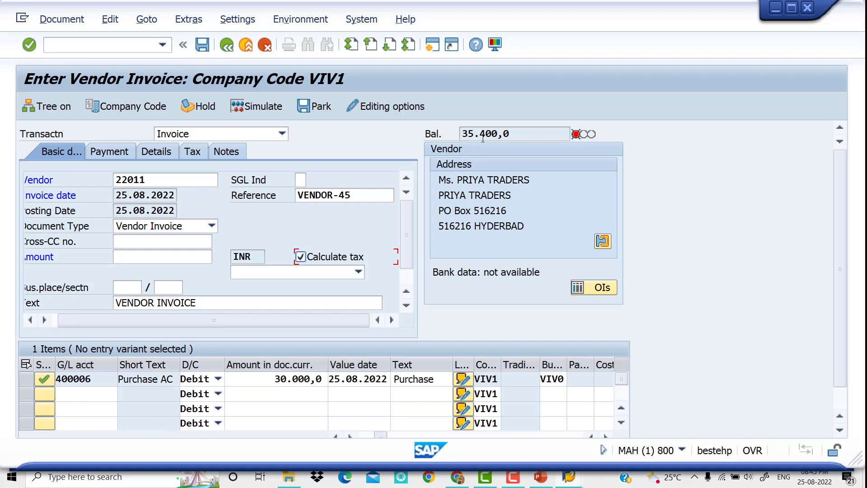
{"action": "left_click", "coordinate": [359, 272]}
{"action": "left_click", "coordinate": [332, 305]}
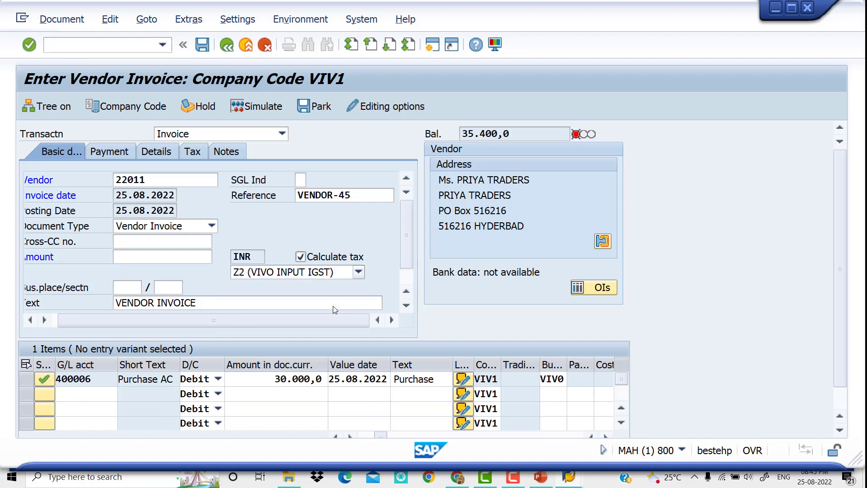
Copy the invoice balance 35.400,0 into the header amount and simulate the posting.
{"action": "left_click", "coordinate": [536, 133]}
{"action": "left_click_drag", "start_coordinate": [536, 133], "coordinate": [452, 134]}
{"action": "key", "text": "ctrl+c"}
{"action": "left_click", "coordinate": [159, 257]}
{"action": "key", "text": "ctrl+v"}
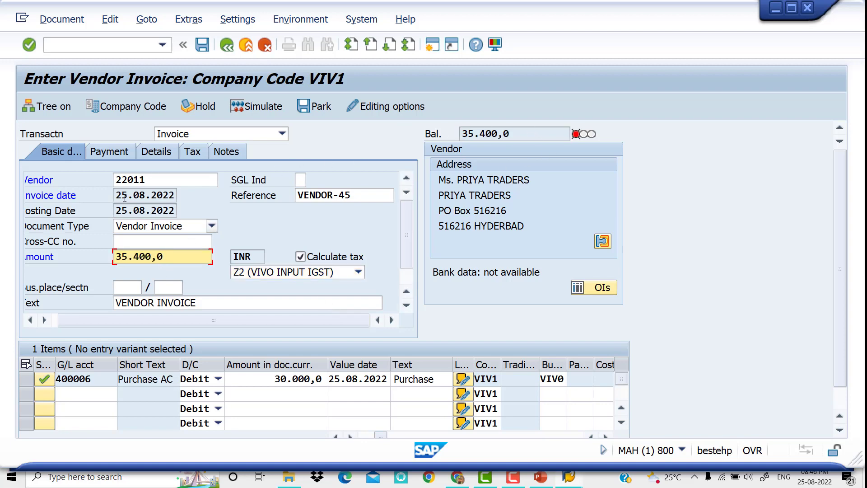
{"action": "left_click", "coordinate": [261, 108]}
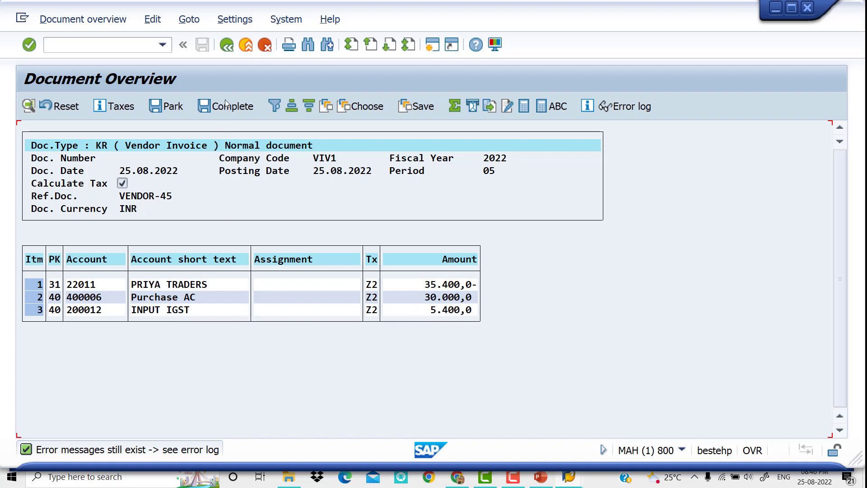
Complete the INPUT IGST line item with business area VIV0 and text INPUT IGST, and post the invoice.
{"action": "double_click", "coordinate": [176, 310]}
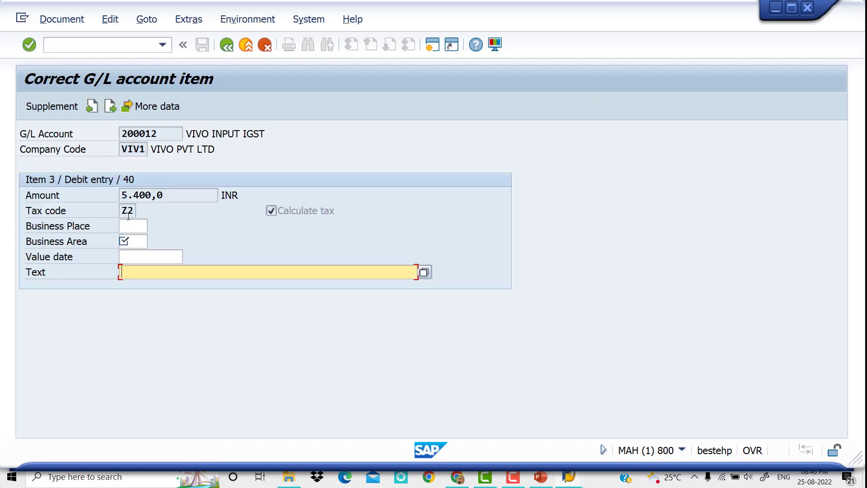
{"action": "left_click", "coordinate": [136, 245]}
{"action": "key", "text": "Down"}
{"action": "key", "text": "Down"}
{"action": "key", "text": "Return"}
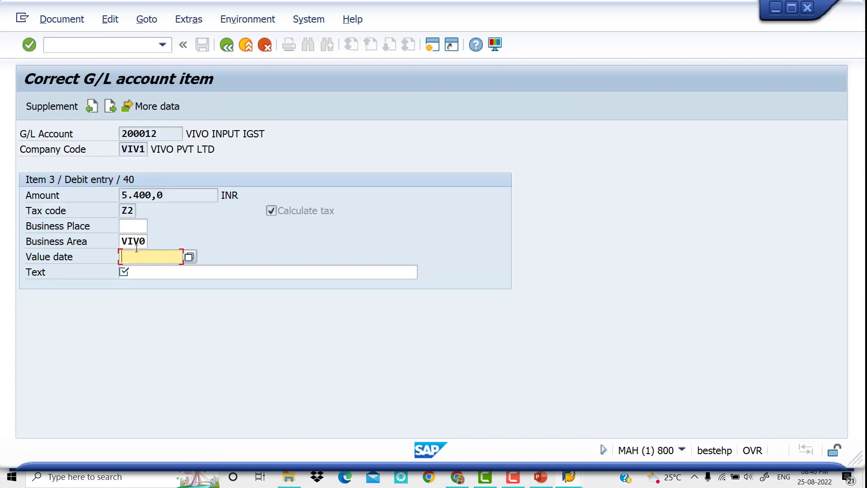
{"action": "key", "text": "Tab"}
{"action": "key", "text": "Down"}
{"action": "key", "text": "Up"}
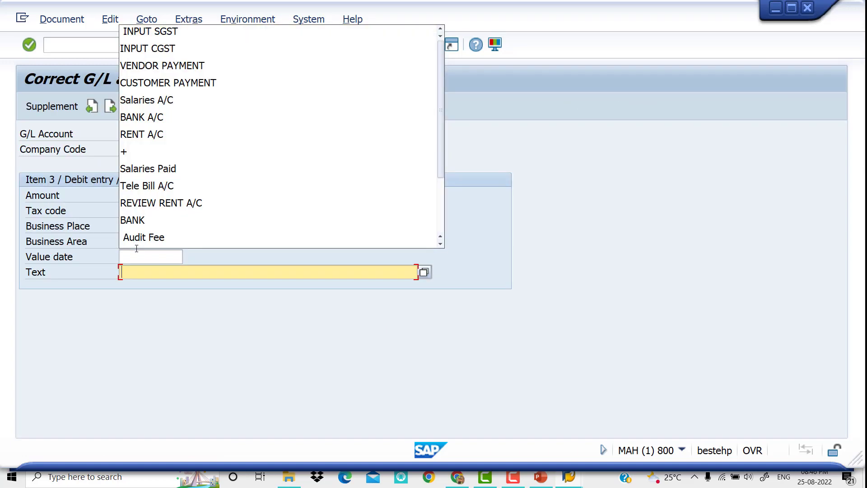
{"action": "type", "text": "INPUT"}
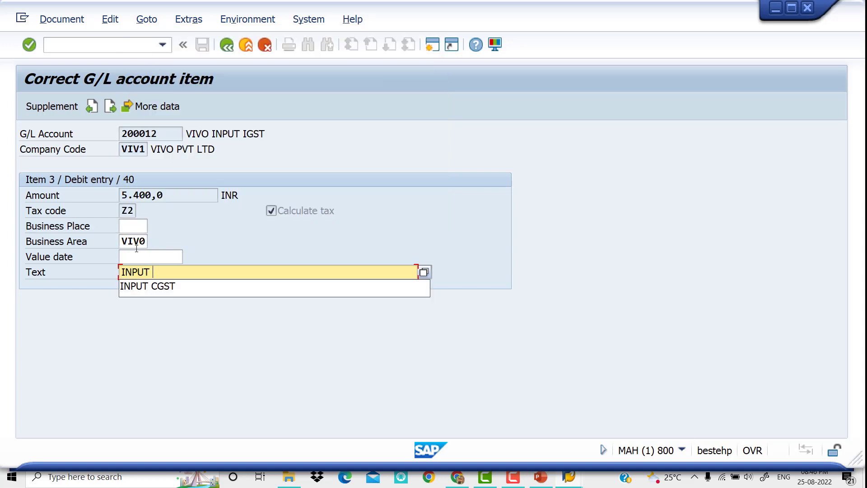
{"action": "type", "text": " IGST"}
{"action": "key", "text": "Return"}
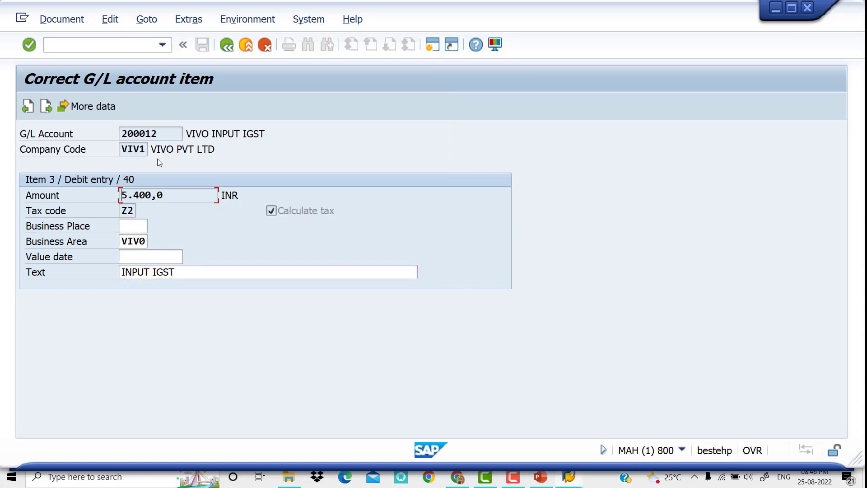
{"action": "left_click", "coordinate": [226, 44]}
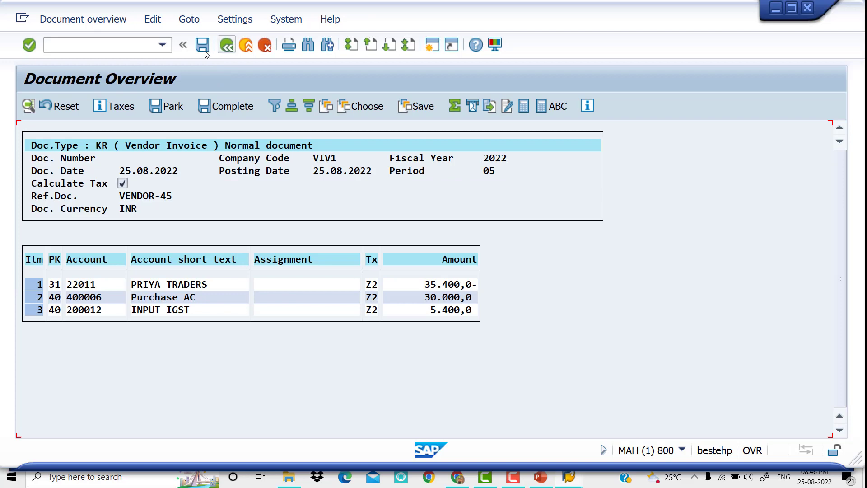
{"action": "left_click", "coordinate": [202, 51]}
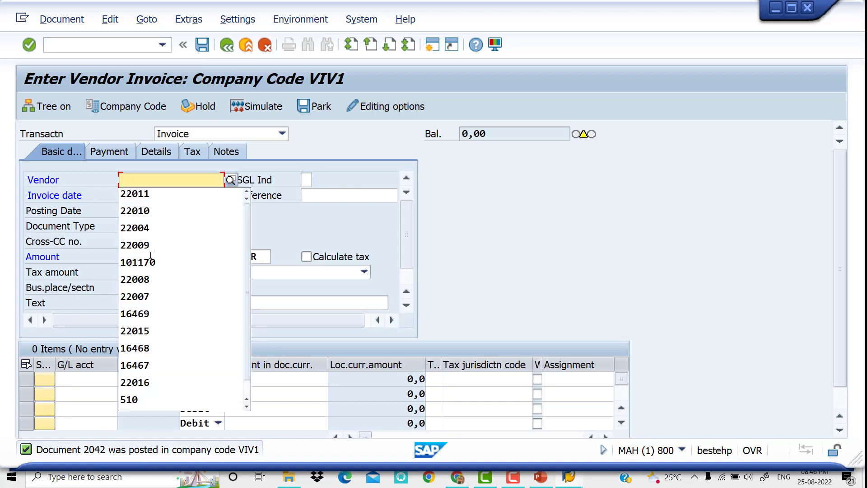
Start another vendor invoice for Priya Traders with invoice date and posting date 25.08.2022.
{"action": "key", "text": "Down"}
{"action": "key", "text": "Tab"}
{"action": "key", "text": "Tab"}
{"action": "key", "text": "Down"}
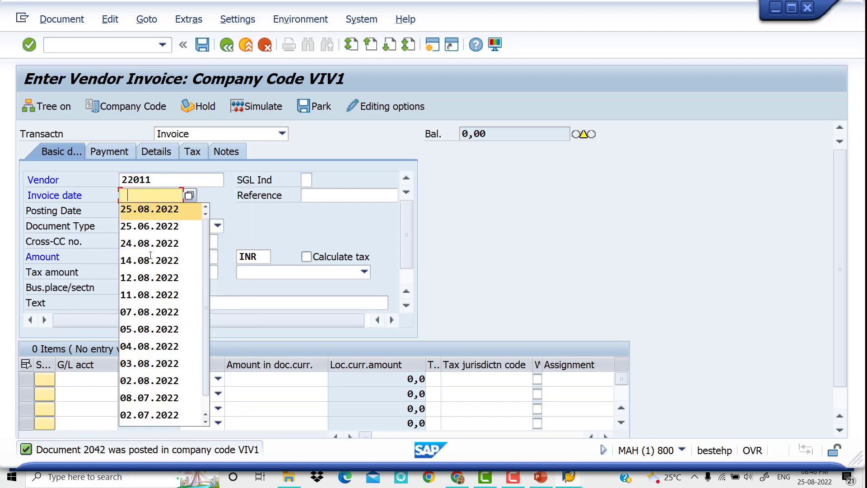
{"action": "key", "text": "Tab"}
{"action": "key", "text": "Down"}
{"action": "key", "text": "Tab"}
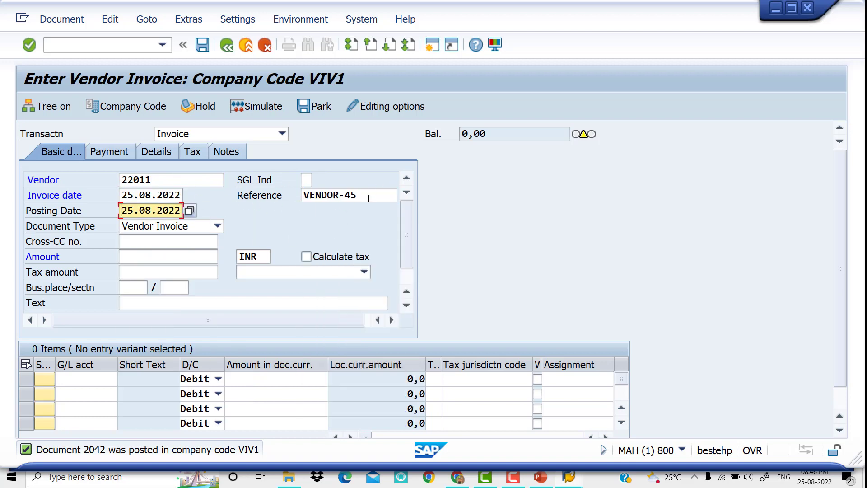
Set the new invoice's reference to VENDOR-46 and its header text to VENDOR INVOICE.
{"action": "left_click", "coordinate": [368, 198]}
{"action": "key", "text": "BackSpace"}
{"action": "type", "text": "6"}
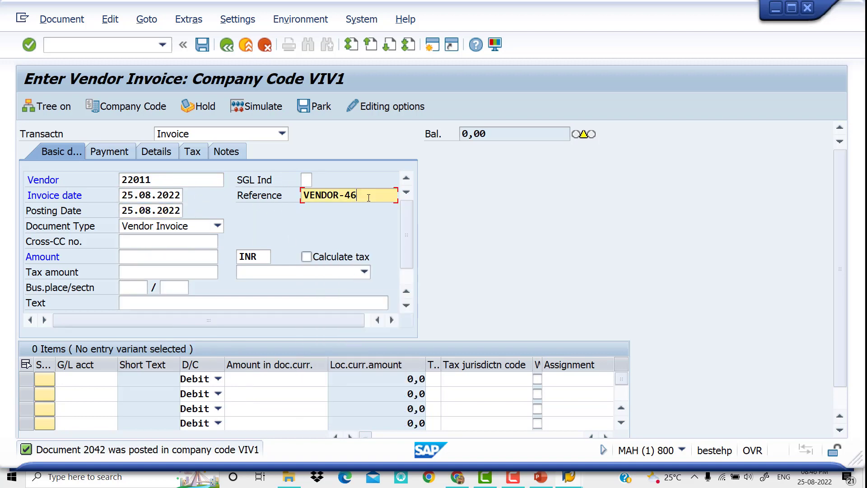
{"action": "key", "text": "Tab"}
{"action": "key", "text": "Tab"}
{"action": "key", "text": "Tab"}
{"action": "key", "text": "Tab"}
{"action": "key", "text": "Tab"}
{"action": "key", "text": "Tab"}
{"action": "key", "text": "Tab"}
{"action": "key", "text": "Tab"}
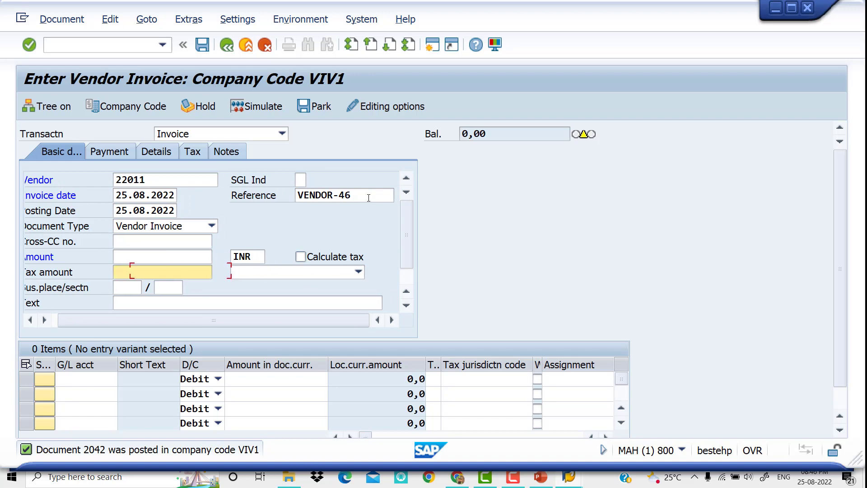
{"action": "key", "text": "Down"}
{"action": "key", "text": "Tab"}
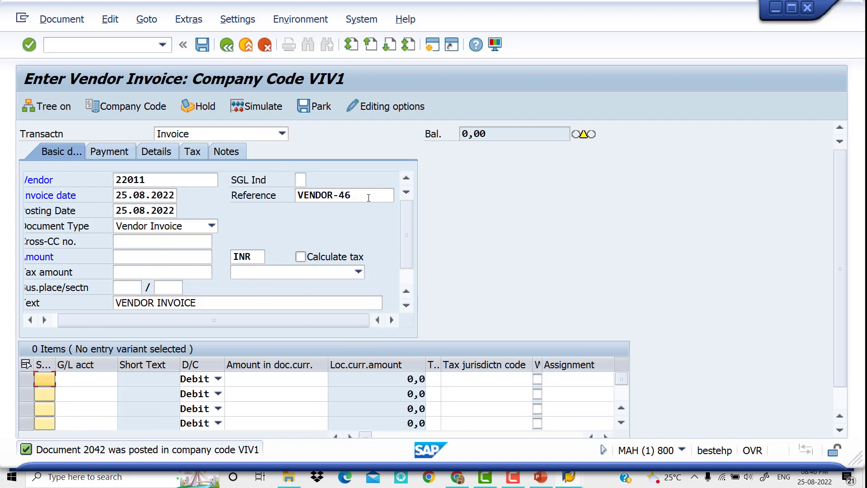
Delete the SRK Trading journal entry lines on the PowerPoint slide, undo the deletion and switch back to SAP.
{"action": "left_click", "coordinate": [543, 479]}
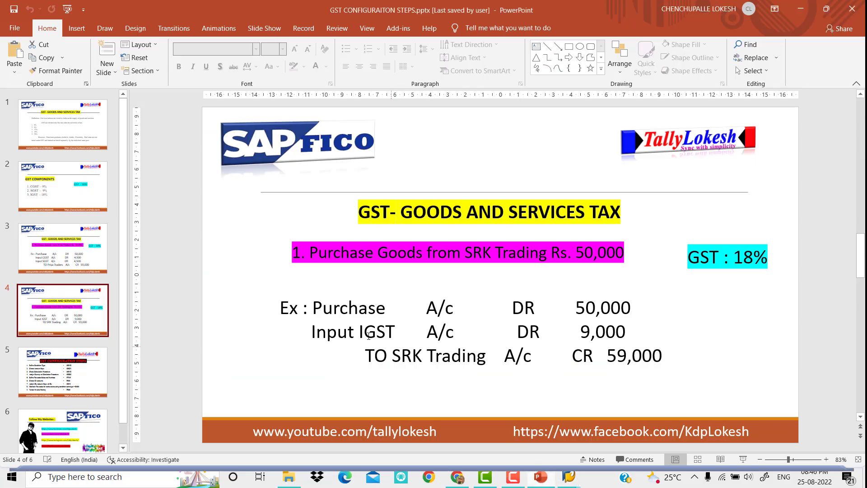
{"action": "left_click_drag", "start_coordinate": [319, 309], "coordinate": [667, 354]}
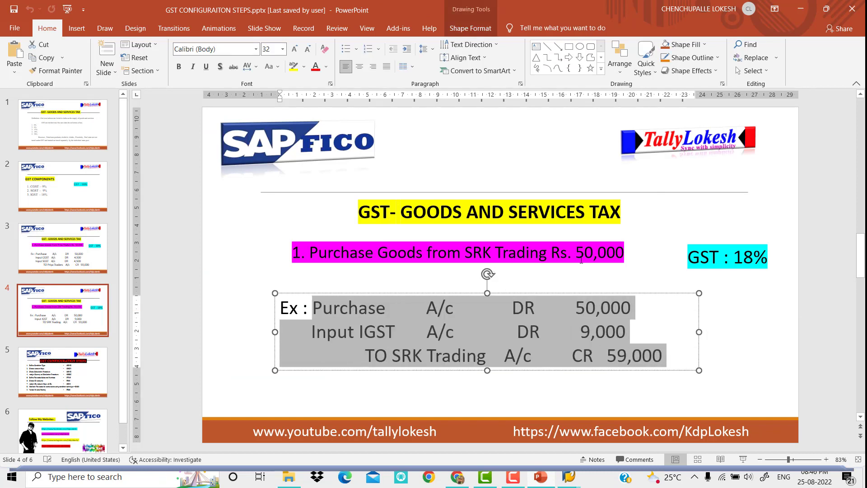
{"action": "key", "text": "Delete"}
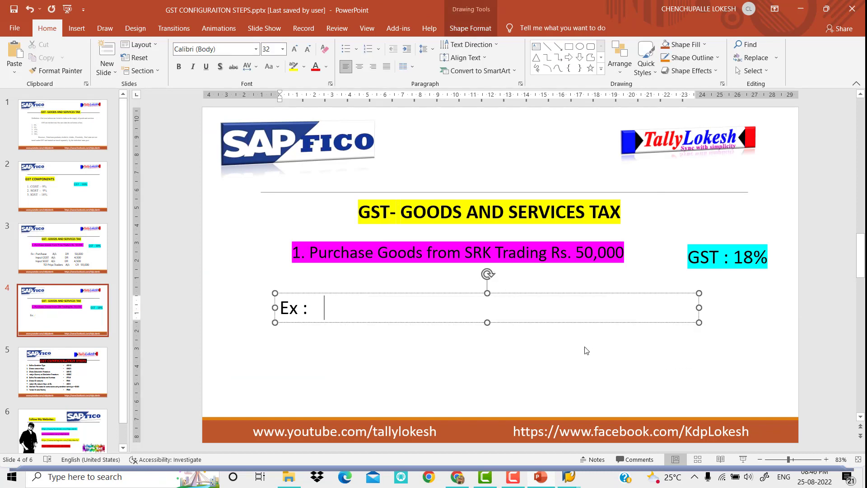
{"action": "key", "text": "ctrl+z"}
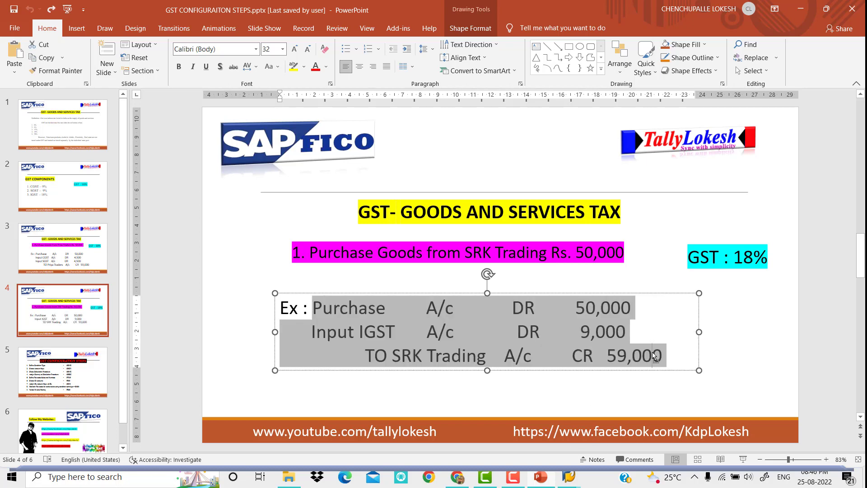
{"action": "left_click", "coordinate": [655, 355]}
{"action": "mouse_move", "coordinate": [568, 478]}
{"action": "left_click", "coordinate": [593, 449]}
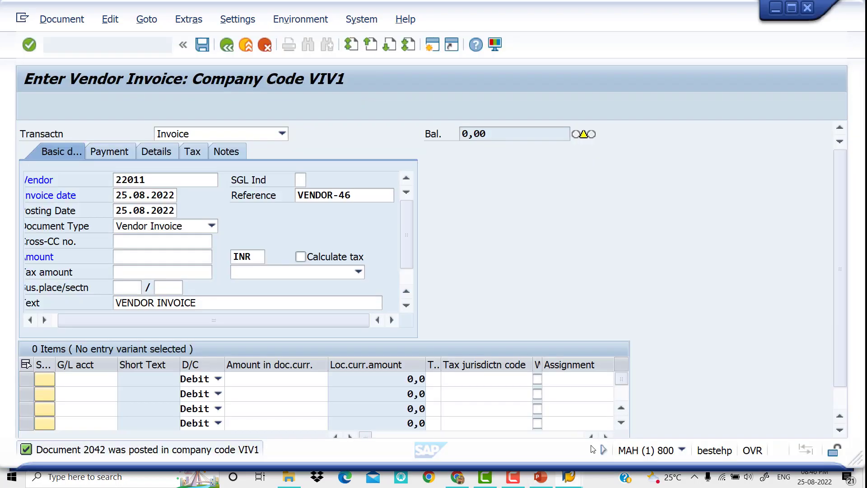
Look up the vendors of company code VIV1 and replace the invoice's vendor with SRK Trading.
{"action": "left_click", "coordinate": [161, 177]}
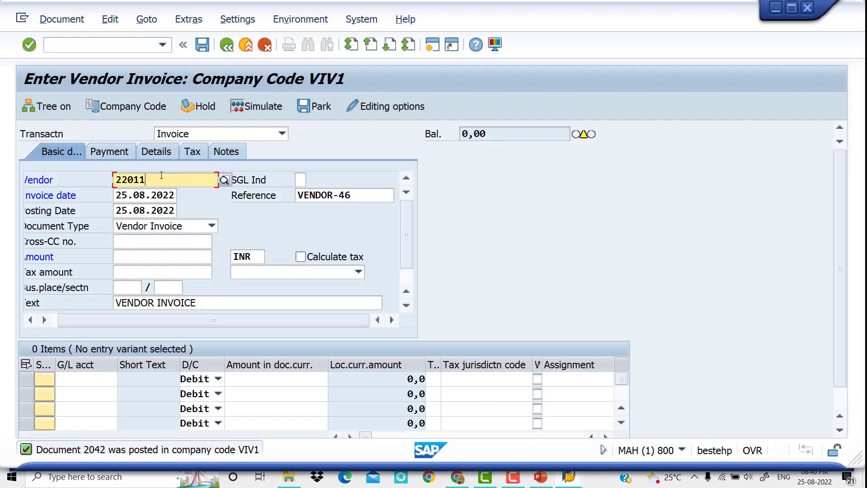
{"action": "left_click", "coordinate": [227, 182]}
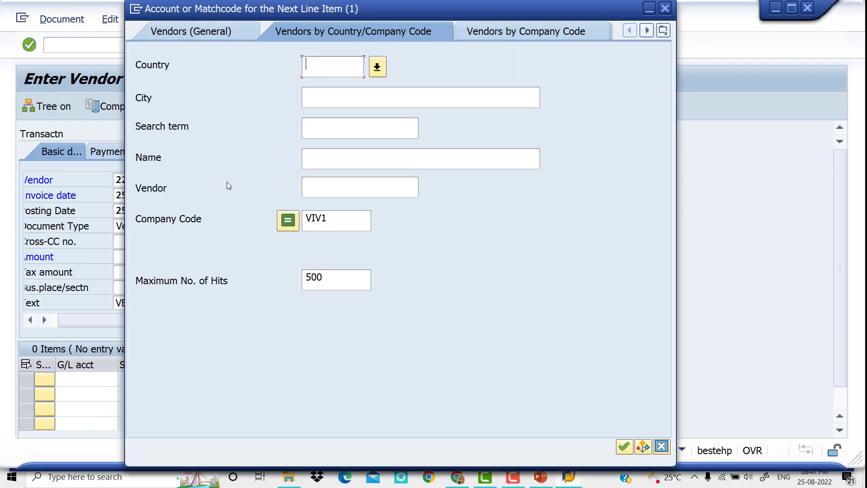
{"action": "key", "text": "Return"}
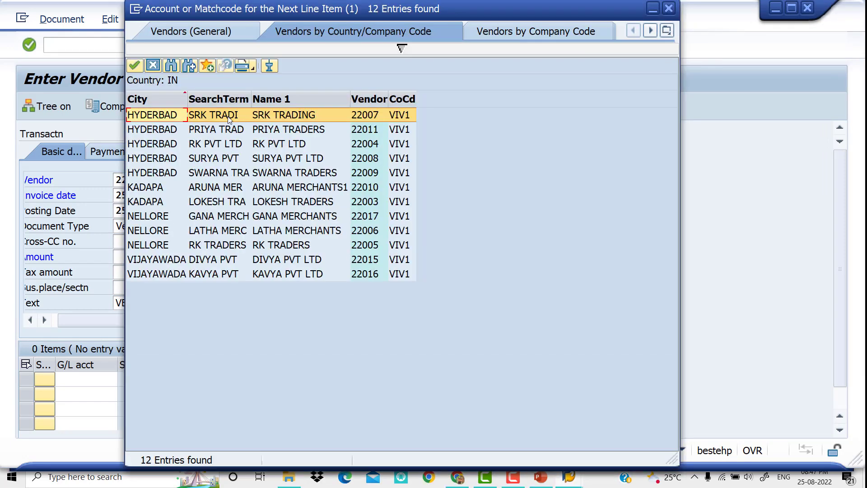
{"action": "double_click", "coordinate": [202, 119]}
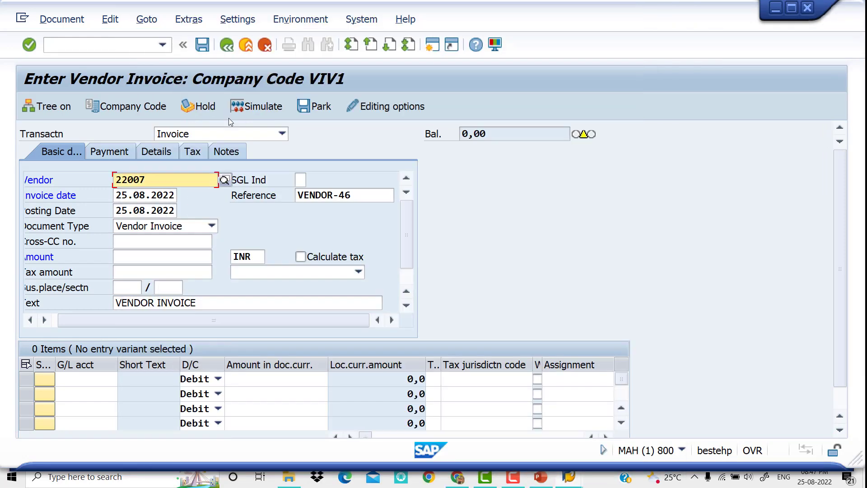
Enter a debit line for G/L account 400006 with amount 50000 and tax code Z2.
{"action": "left_click", "coordinate": [88, 379]}
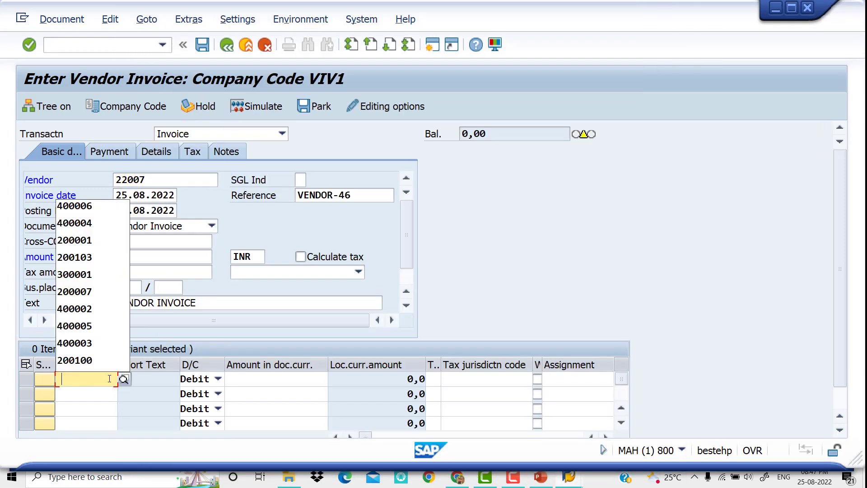
{"action": "left_click", "coordinate": [98, 207]}
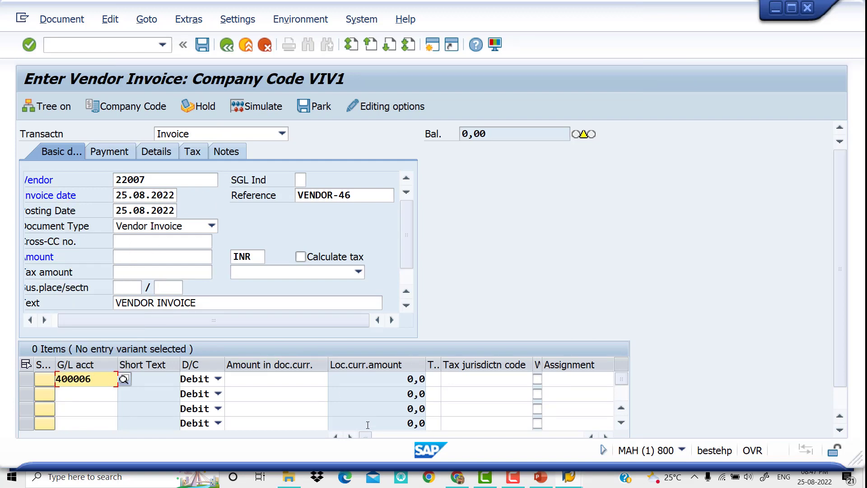
{"action": "key", "text": "Tab"}
{"action": "key", "text": "Tab"}
{"action": "key", "text": "Down"}
{"action": "key", "text": "Down"}
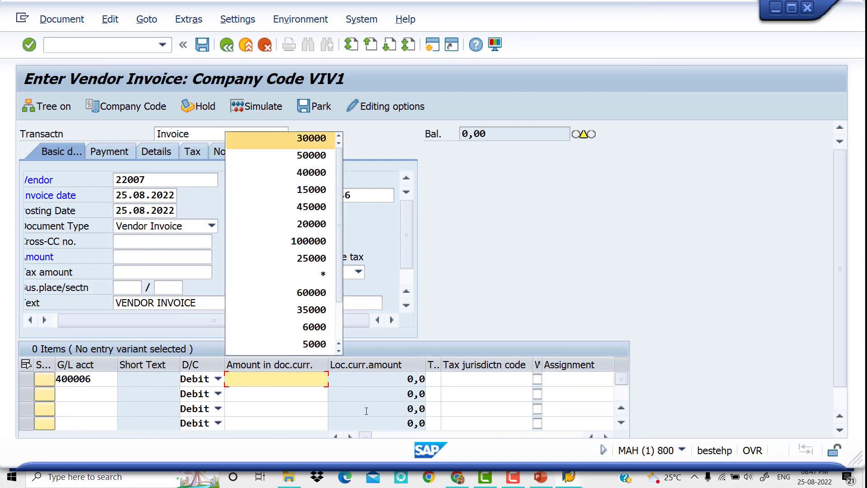
{"action": "key", "text": "Tab"}
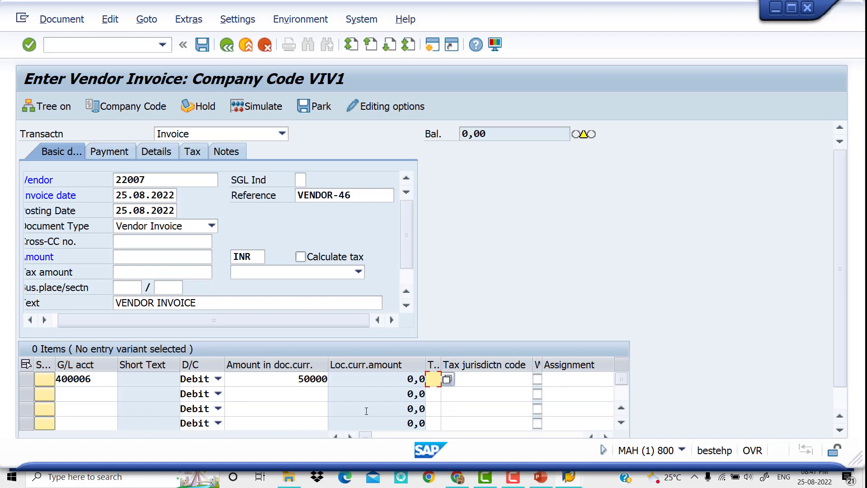
{"action": "type", "text": "Z"}
{"action": "key", "text": "Down"}
{"action": "key", "text": "Tab"}
Fill in the 50000 line's value date 25.08.2022, text Purchase and business area VIV0, confirm the entry and acknowledge the message.
{"action": "key", "text": "Tab"}
{"action": "key", "text": "Tab"}
{"action": "key", "text": "Tab"}
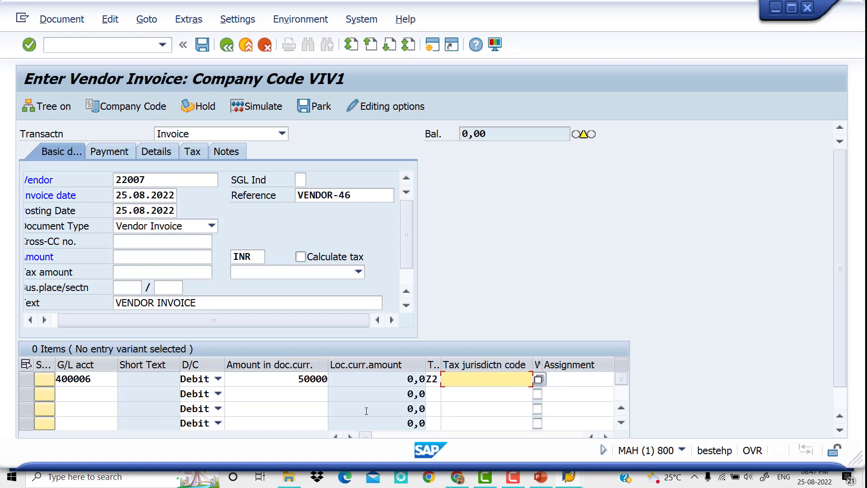
{"action": "key", "text": "space"}
{"action": "key", "text": "Down"}
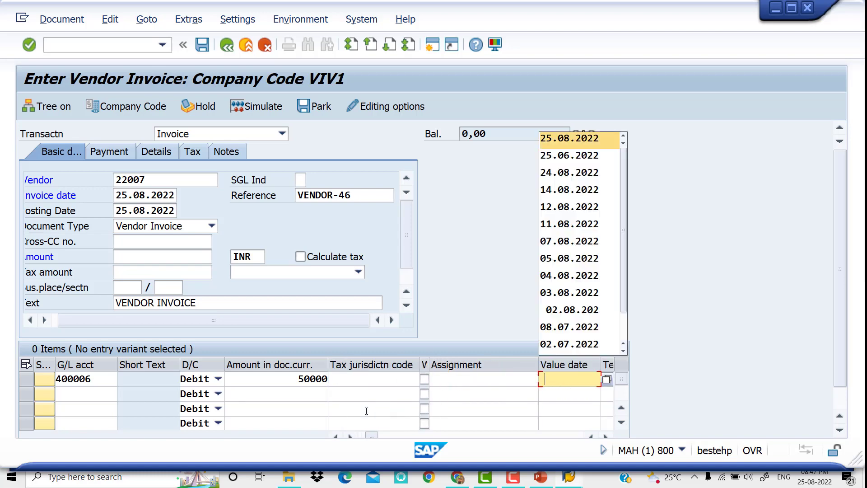
{"action": "key", "text": "Tab"}
{"action": "key", "text": "space"}
{"action": "key", "text": "Down"}
{"action": "key", "text": "Tab"}
{"action": "key", "text": "Tab"}
{"action": "key", "text": "Tab"}
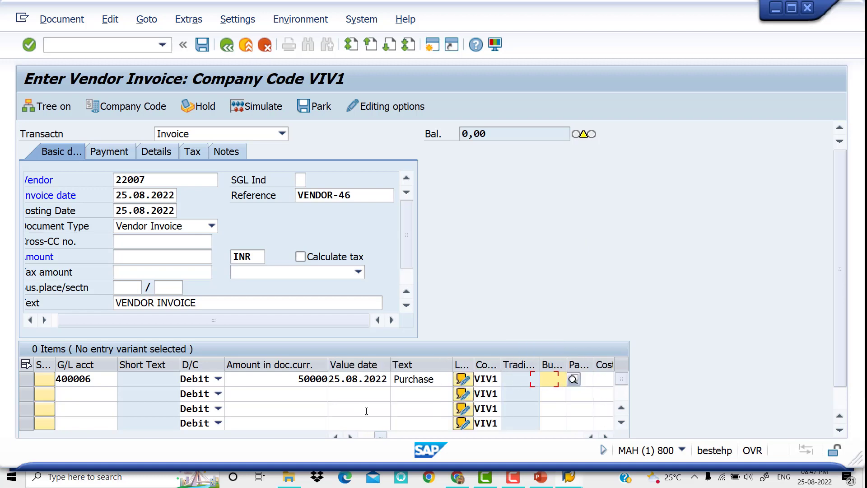
{"action": "key", "text": "space"}
{"action": "key", "text": "Down"}
{"action": "key", "text": "Tab"}
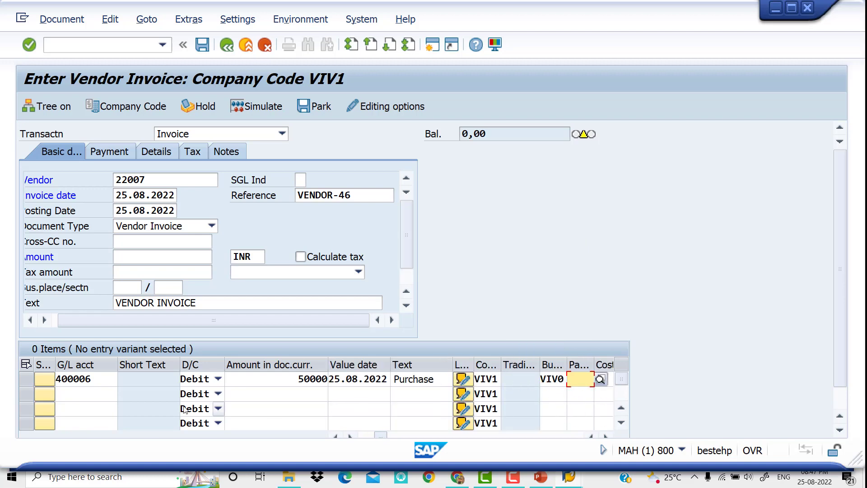
{"action": "key", "text": "Return"}
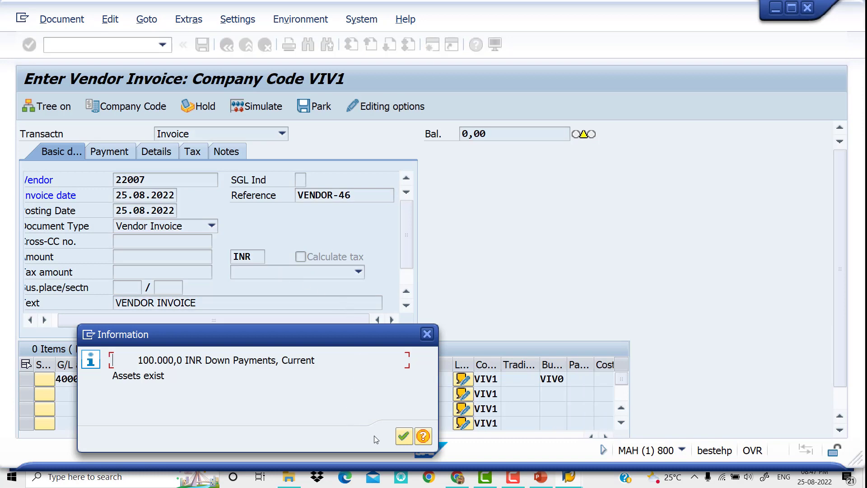
{"action": "left_click", "coordinate": [403, 436]}
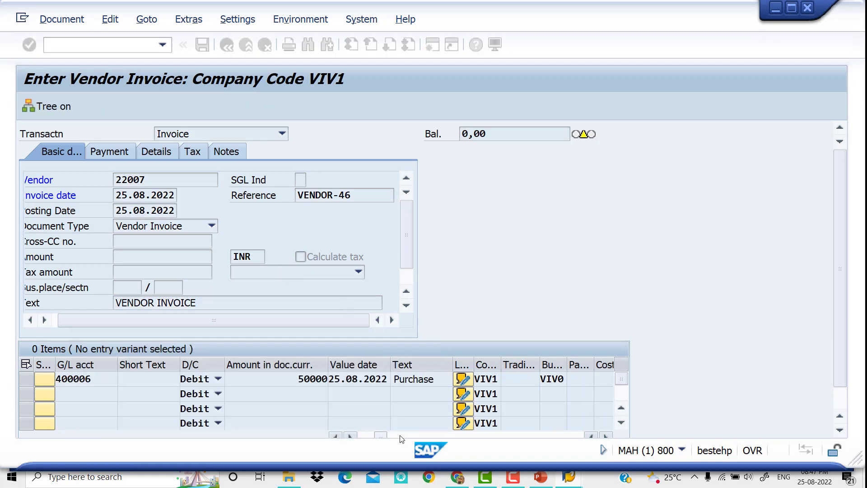
Turn on tax calculation for the SRK Trading invoice and choose header tax code Z2 (VIVO INPUT IGST).
{"action": "left_click", "coordinate": [301, 257]}
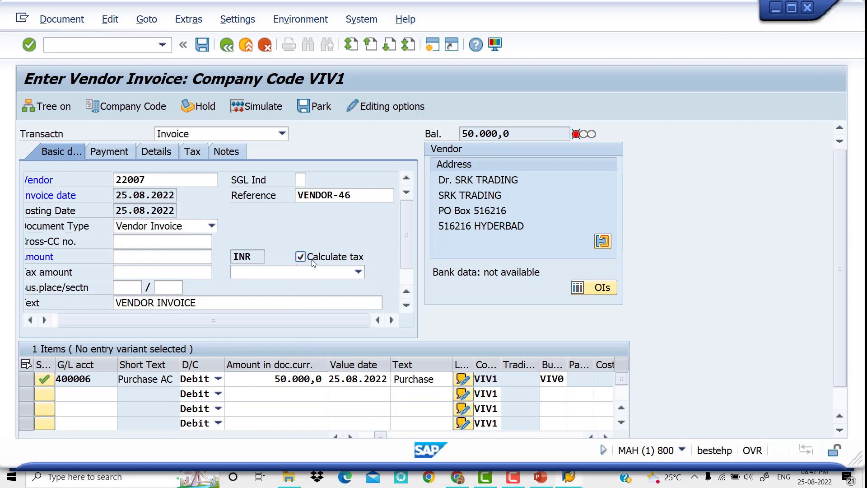
{"action": "left_click", "coordinate": [358, 271]}
{"action": "left_click", "coordinate": [282, 300]}
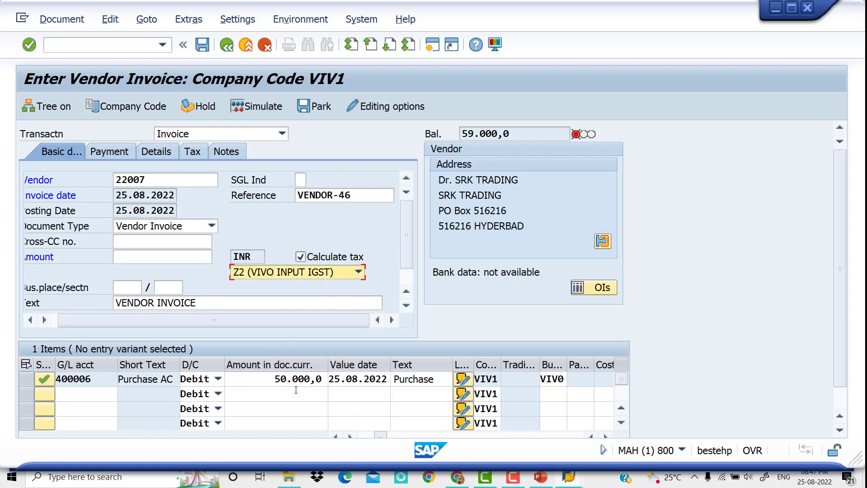
Copy the 59.000,0 balance into the SRK Trading invoice's amount and simulate the document.
{"action": "left_click_drag", "start_coordinate": [516, 134], "coordinate": [458, 131]}
{"action": "key", "text": "ctrl+c"}
{"action": "left_click", "coordinate": [458, 135]}
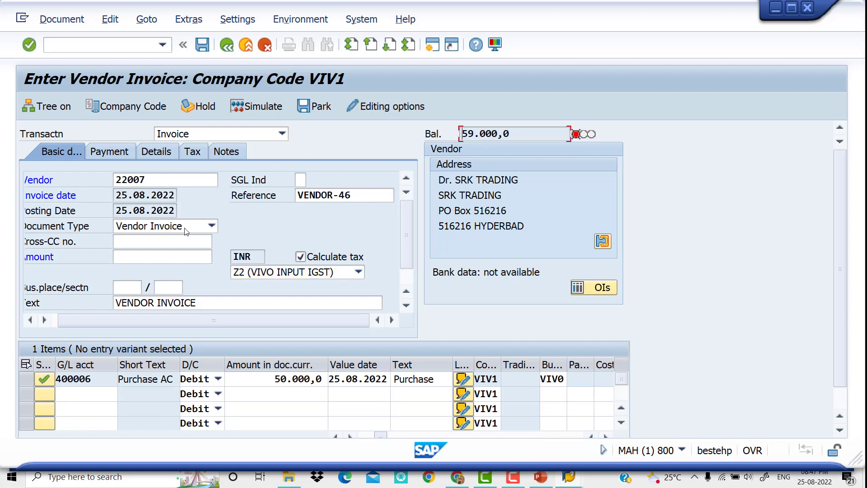
{"action": "left_click", "coordinate": [171, 257]}
{"action": "key", "text": "ctrl+v"}
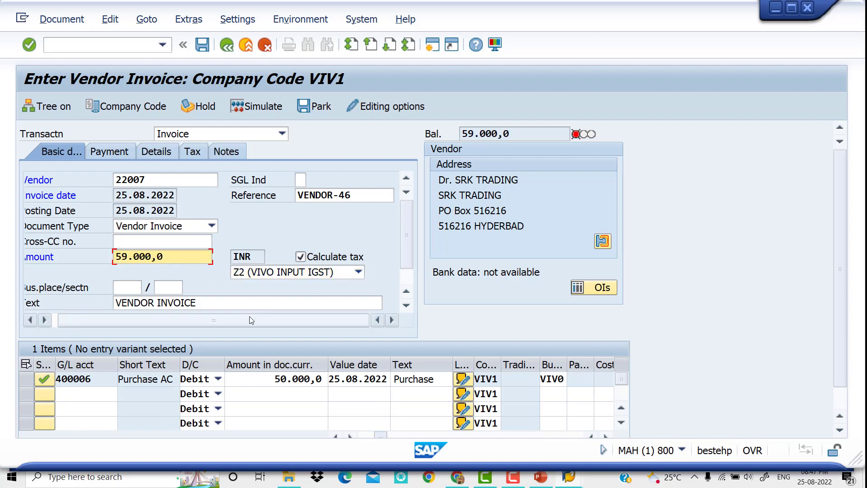
{"action": "left_click", "coordinate": [259, 108]}
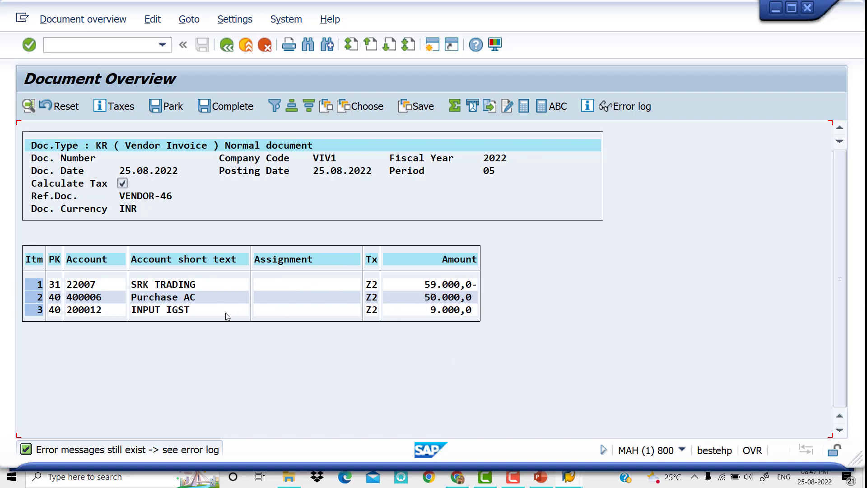
Switch to PowerPoint to compare the simulated document with the SRK Trading purchase entry and return to SAP.
{"action": "left_click", "coordinate": [541, 480]}
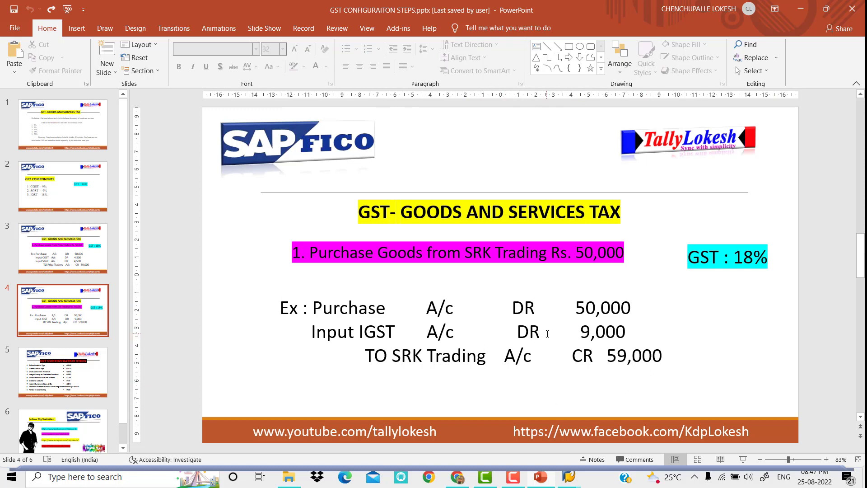
{"action": "mouse_move", "coordinate": [573, 482]}
{"action": "left_click", "coordinate": [586, 429]}
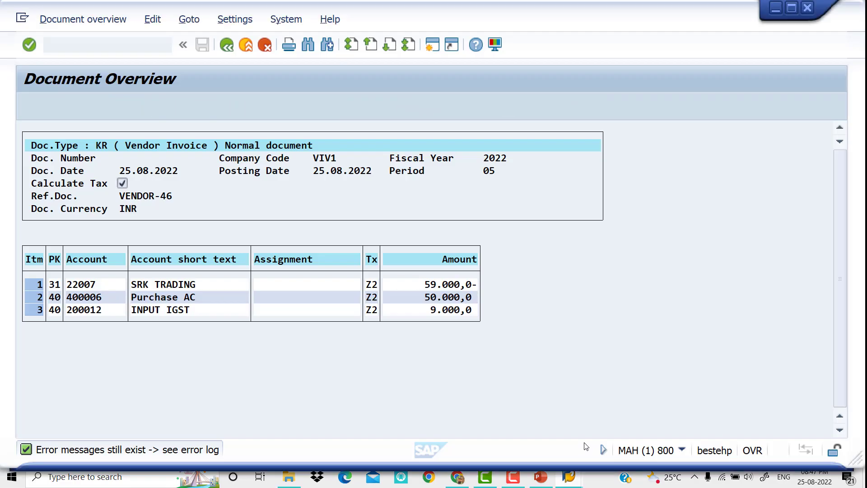
Complete the INPUT IGST line with business area VIV0 and text INPUT IGST, and post the SRK Trading invoice.
{"action": "double_click", "coordinate": [187, 310]}
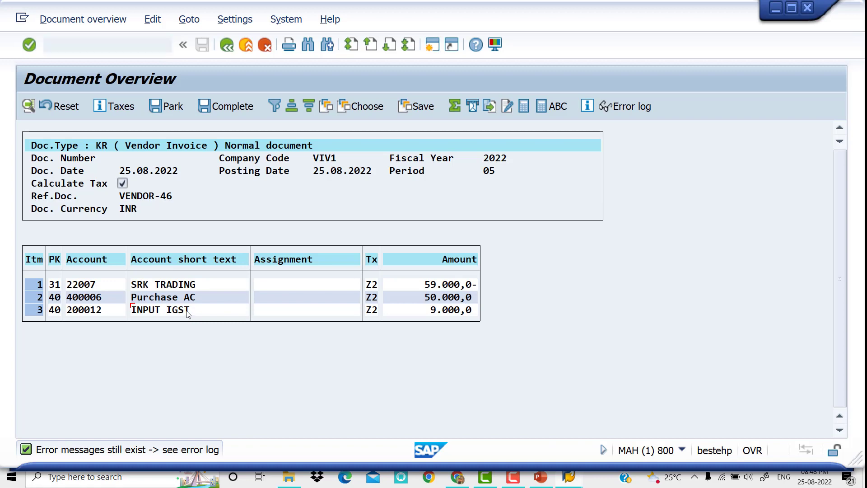
{"action": "left_click", "coordinate": [140, 246]}
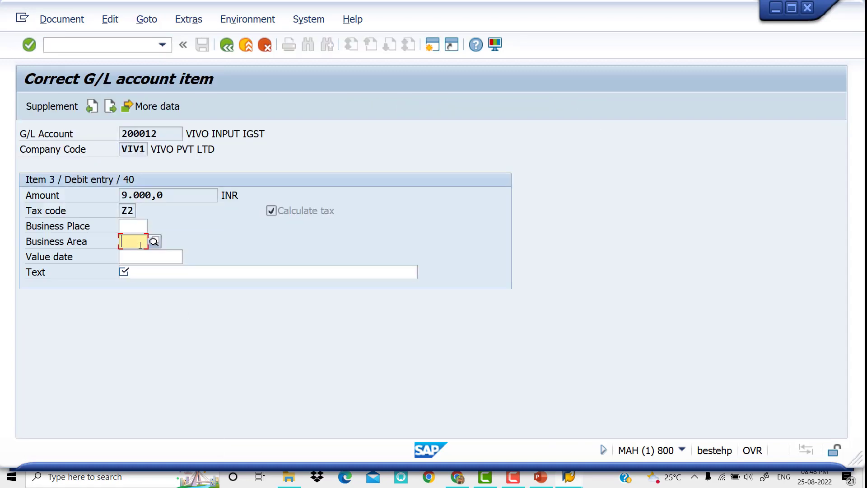
{"action": "type", "text": "V"}
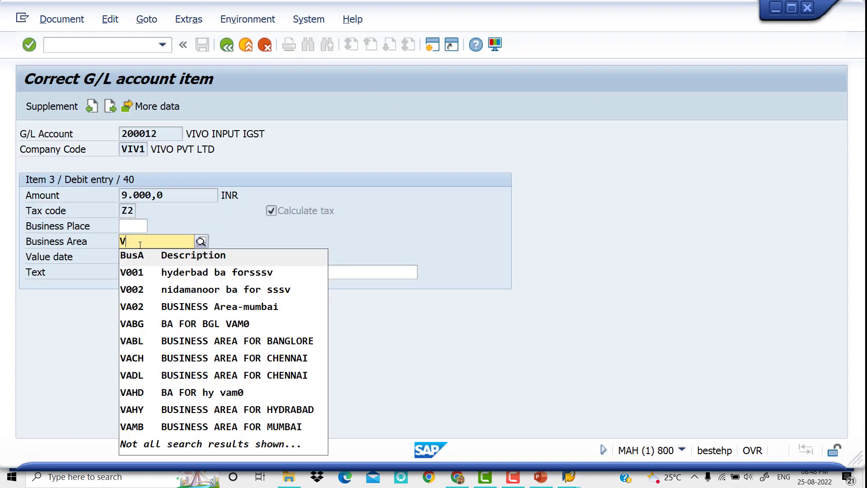
{"action": "key", "text": "BackSpace"}
{"action": "type", "text": "V"}
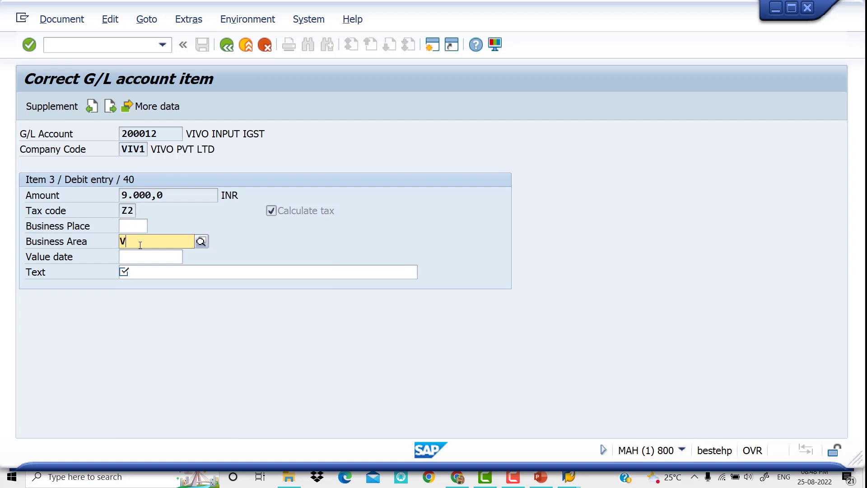
{"action": "type", "text": "IV"}
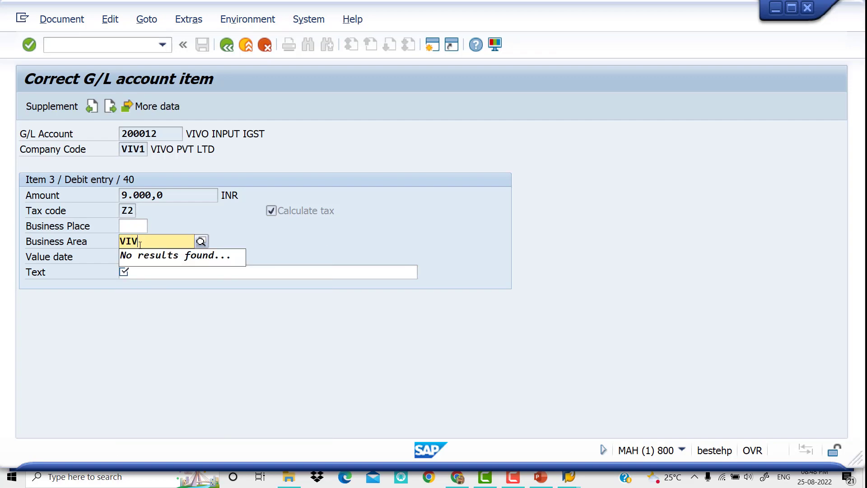
{"action": "type", "text": "0"}
{"action": "key", "text": "Tab"}
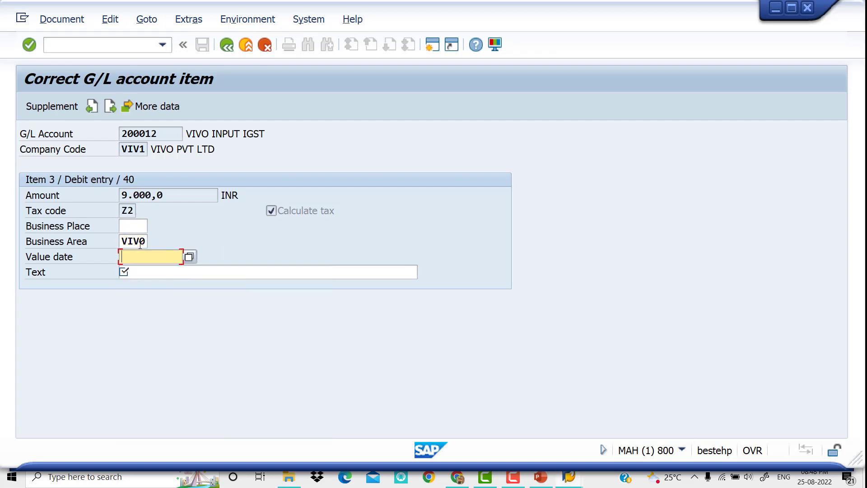
{"action": "key", "text": "Tab"}
{"action": "key", "text": "BackSpace"}
{"action": "key", "text": "Down"}
{"action": "key", "text": "Tab"}
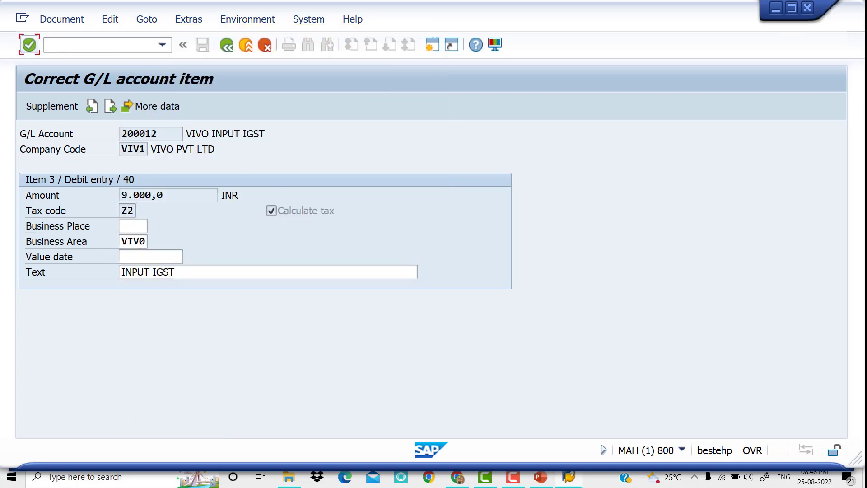
{"action": "left_click", "coordinate": [226, 45]}
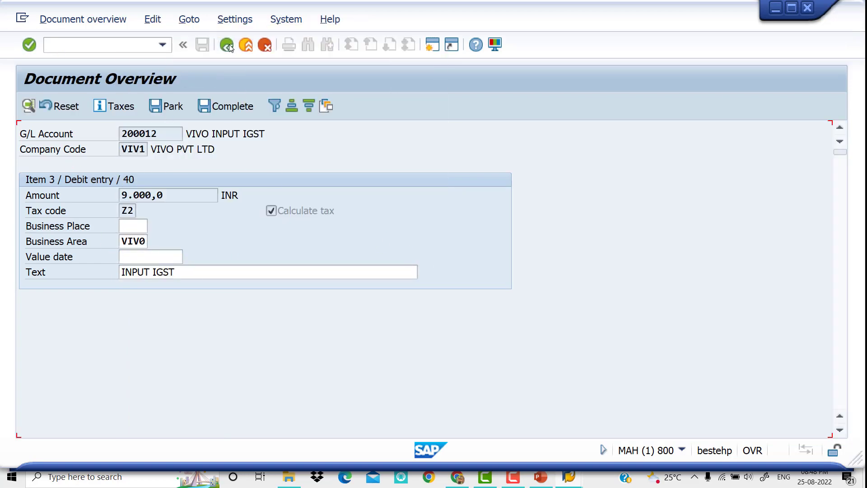
{"action": "left_click", "coordinate": [201, 45]}
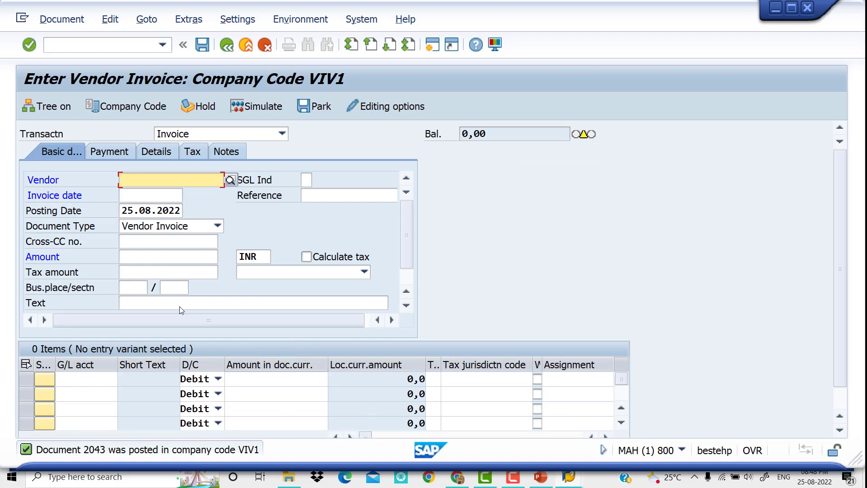
Open the vendor line item display and list the open items of Priya Traders in company code VIV1 at 25.08.2022.
{"action": "left_click", "coordinate": [120, 47]}
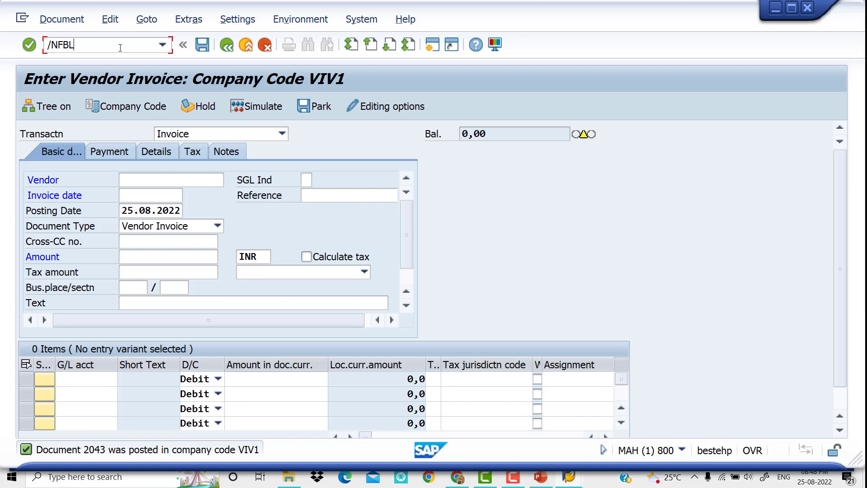
{"action": "key", "text": "Return"}
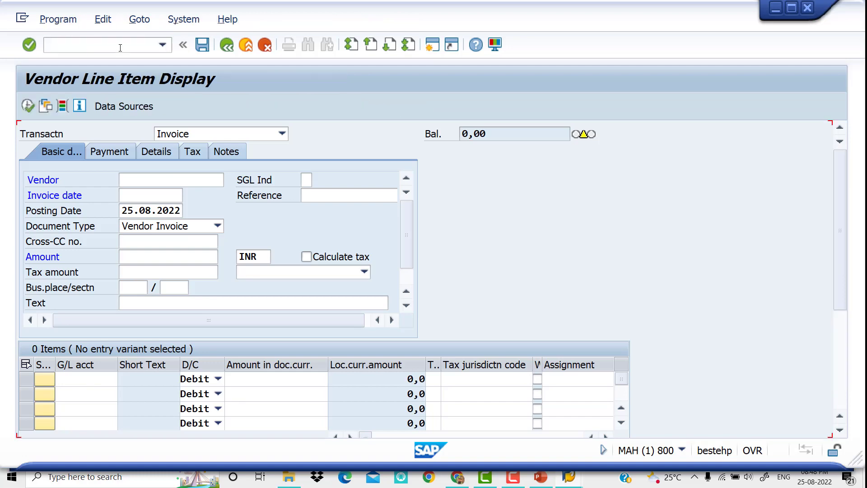
{"action": "left_click", "coordinate": [290, 149]}
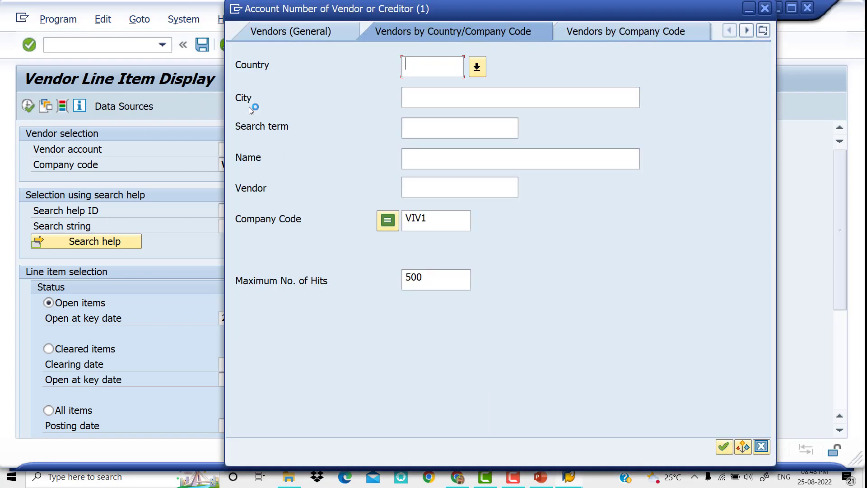
{"action": "key", "text": "Return"}
{"action": "key", "text": "Down"}
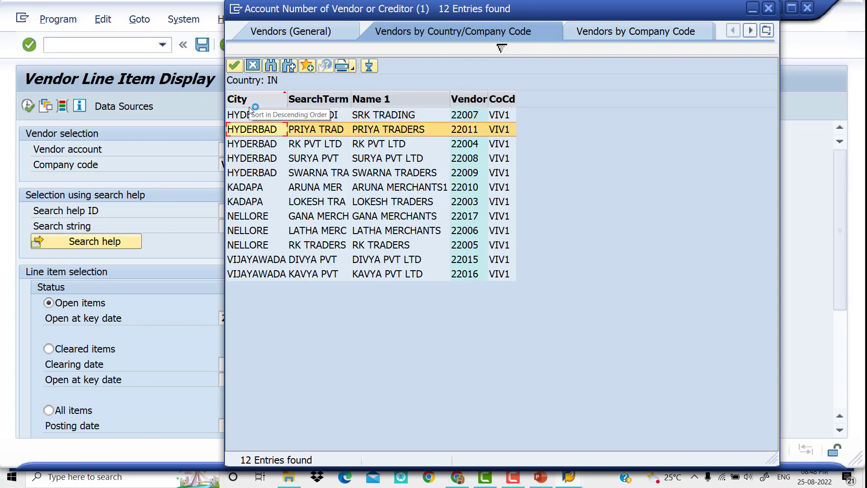
{"action": "key", "text": "Return"}
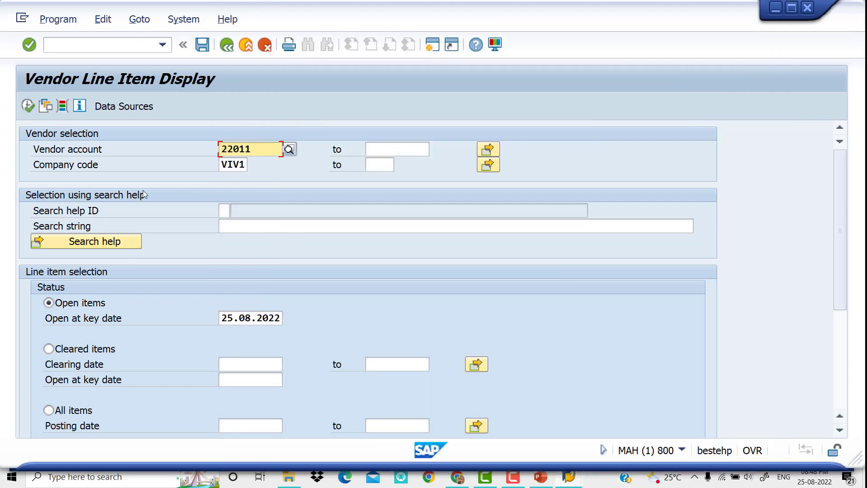
{"action": "left_click", "coordinate": [28, 110]}
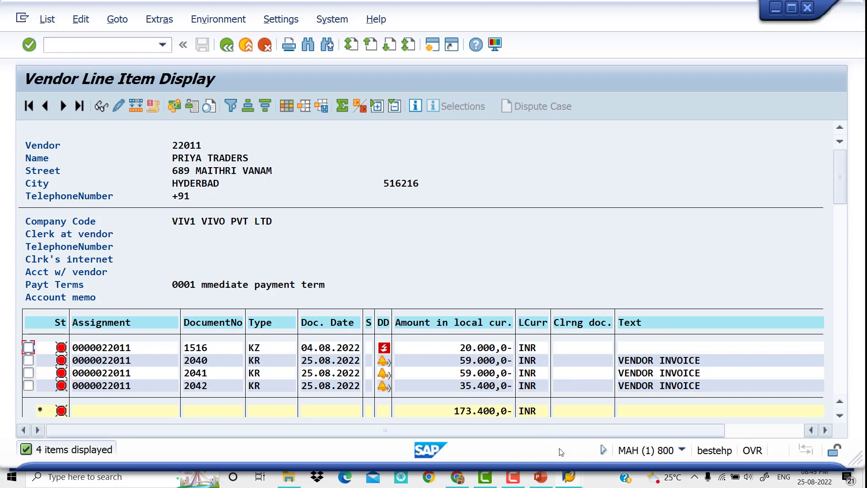
Switch to PowerPoint and open slide 5 with the GST configuration steps.
{"action": "left_click", "coordinate": [546, 482]}
{"action": "left_click", "coordinate": [62, 371]}
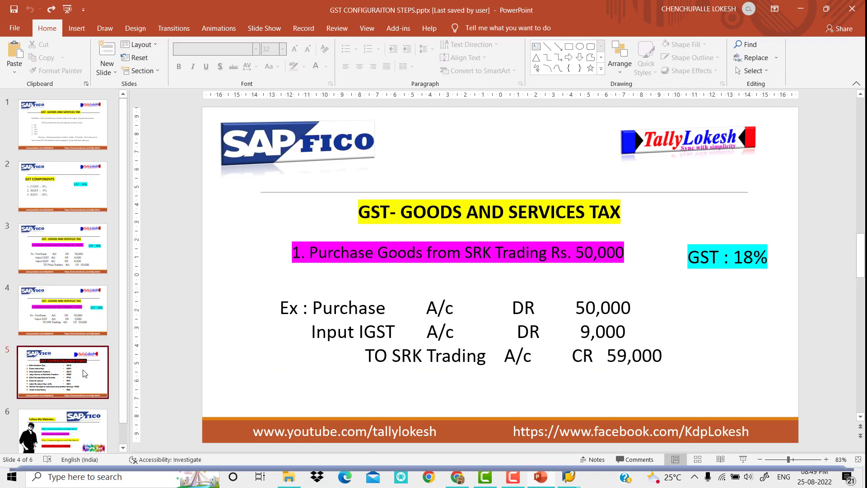